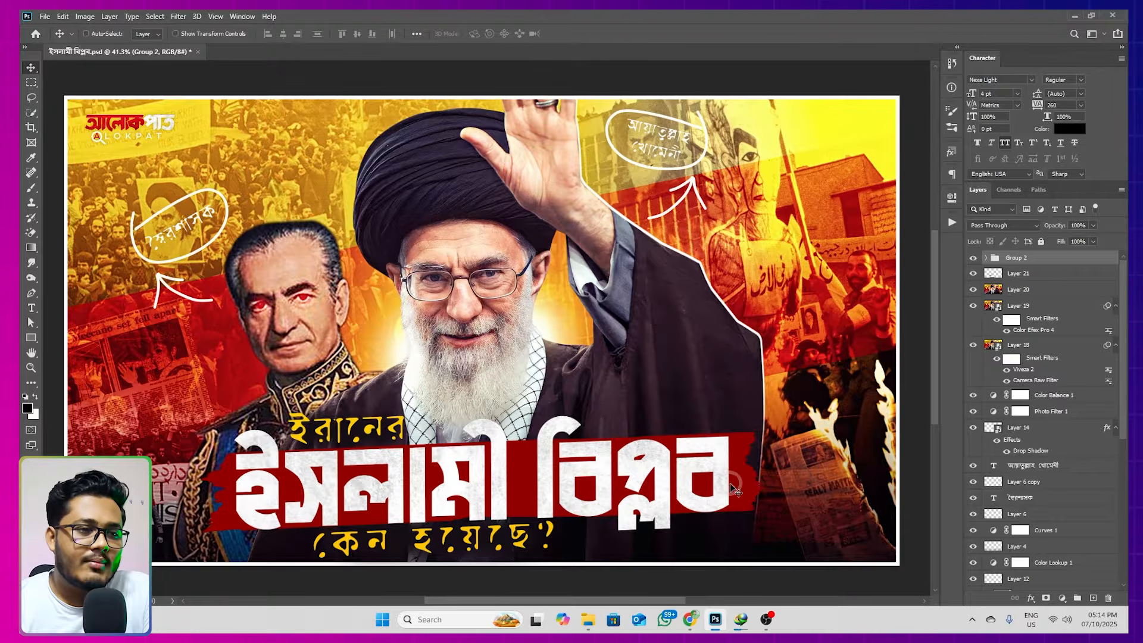
Switch to Chrome, examine the published video thumbnails on the Alokpat YouTube channel, and return to Photoshop
mouse_move(705, 616)
left_click(682, 590)
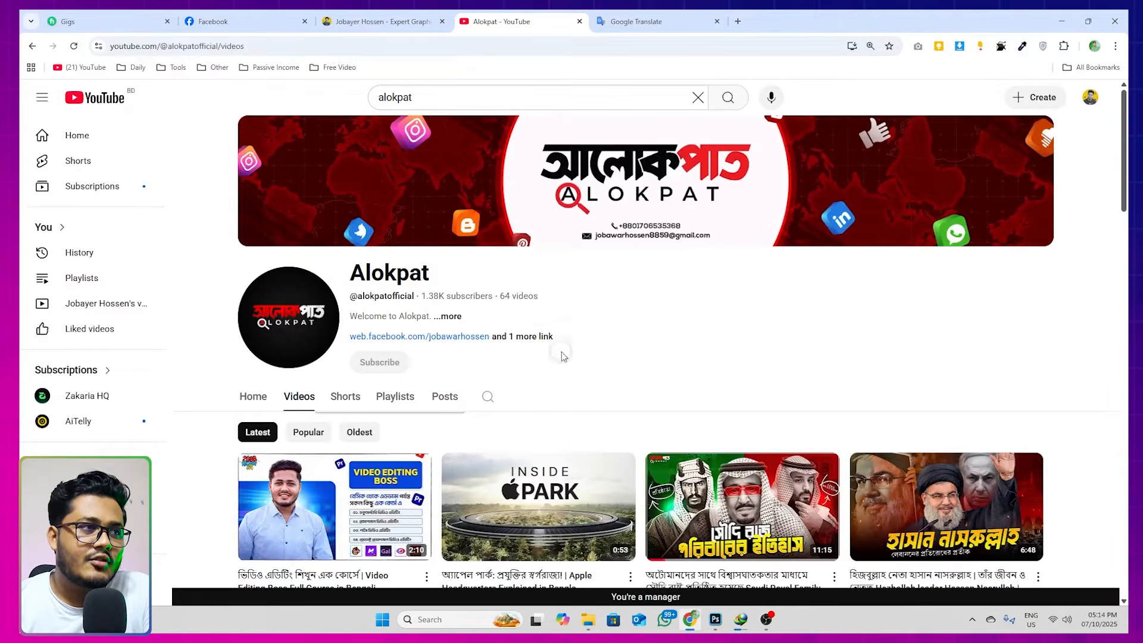
left_click_drag(350, 274, 437, 274)
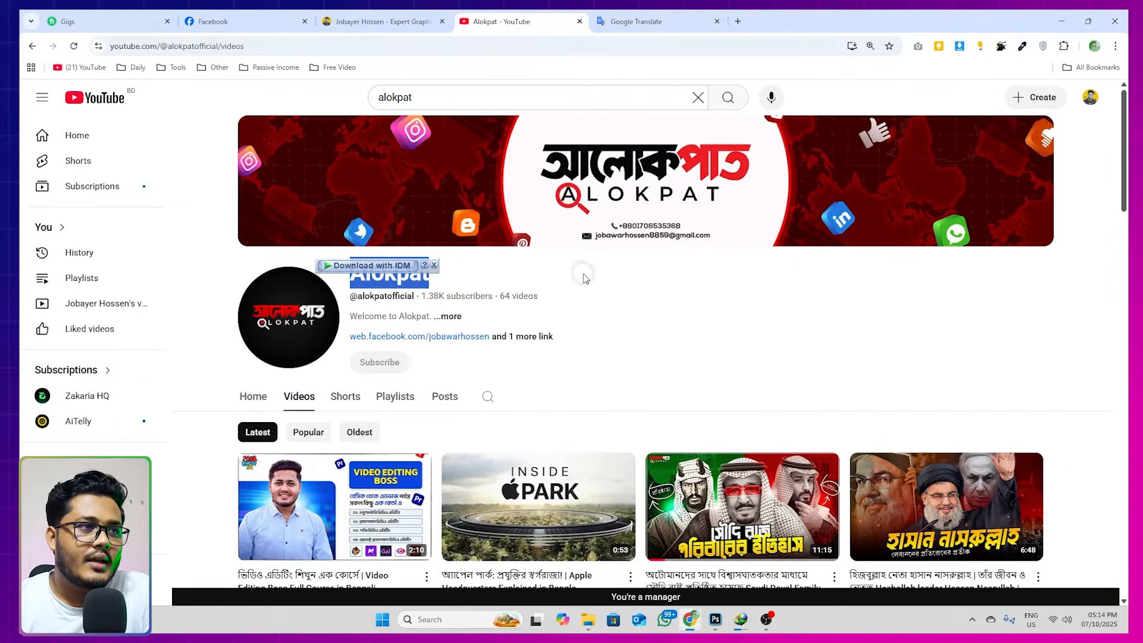
left_click(634, 299)
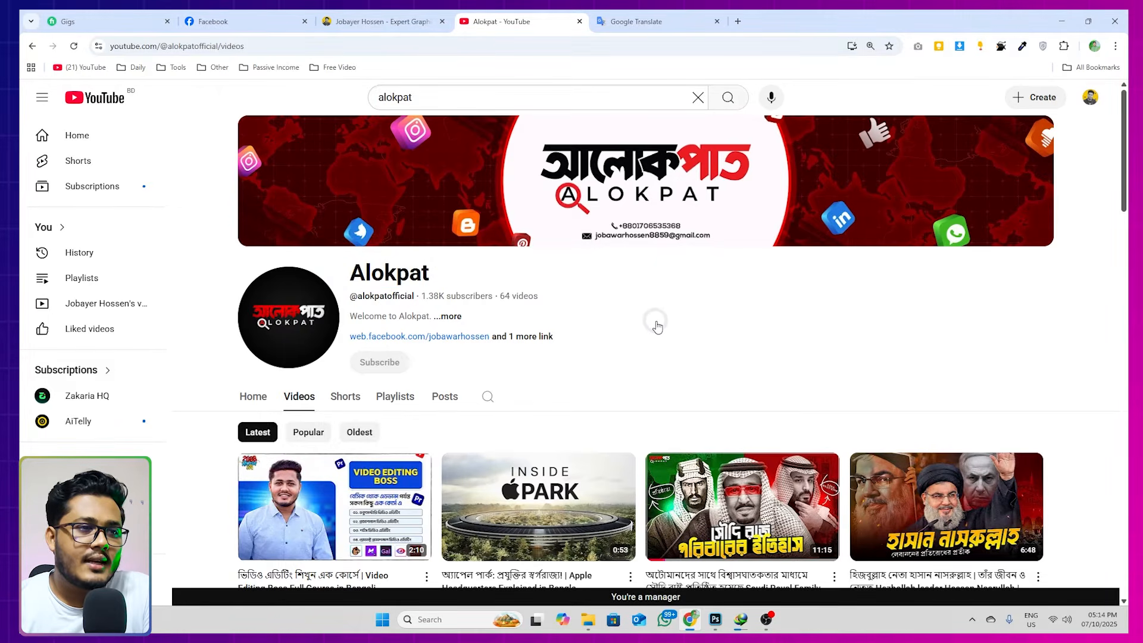
scroll(658, 326, "down", 1)
scroll(635, 321, "down", 3)
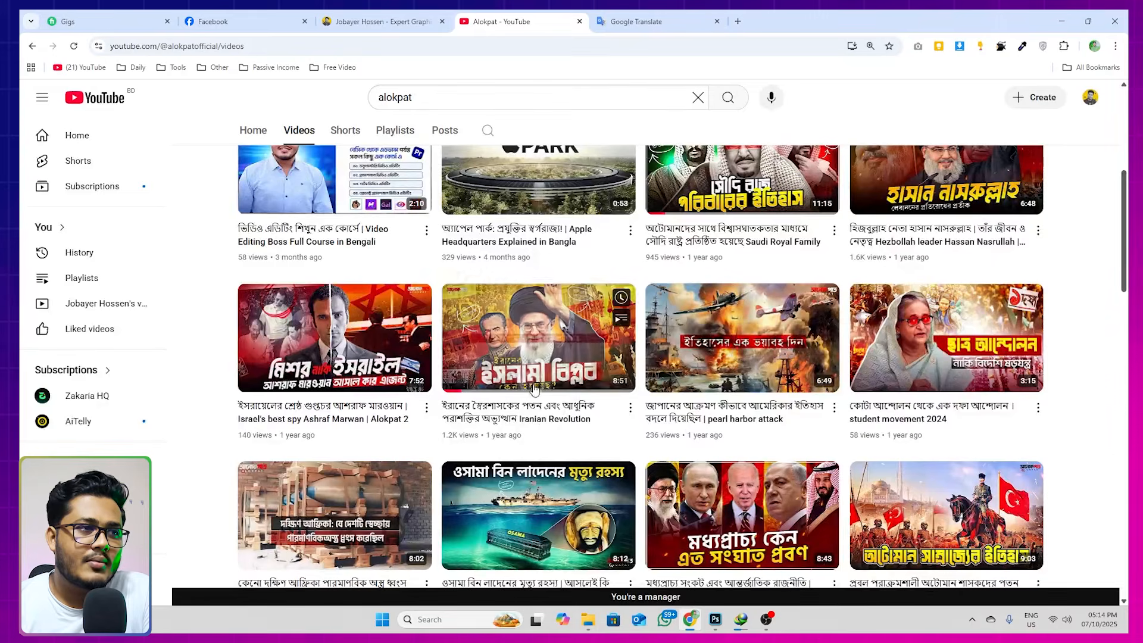
scroll(657, 352, "up", 5)
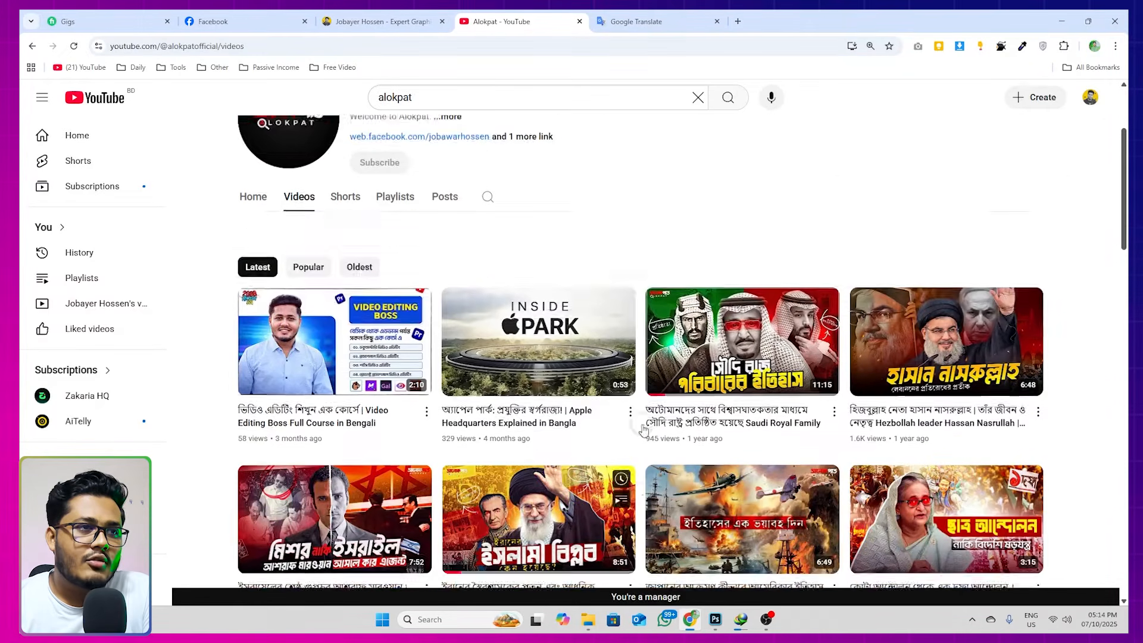
scroll(655, 338, "down", 8)
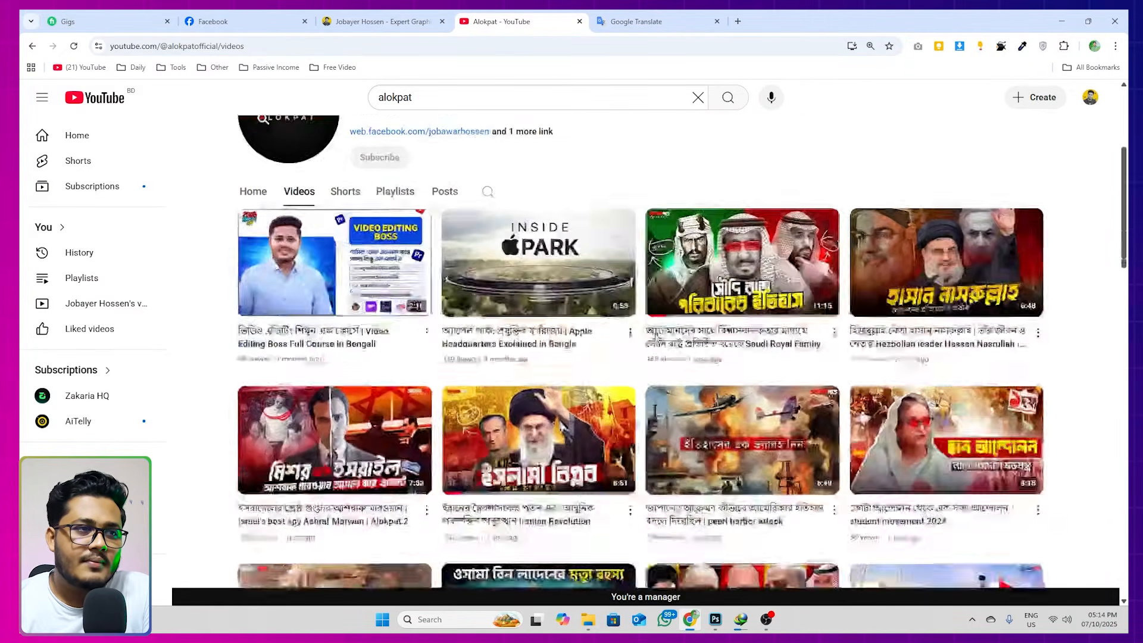
scroll(647, 361, "up", 3)
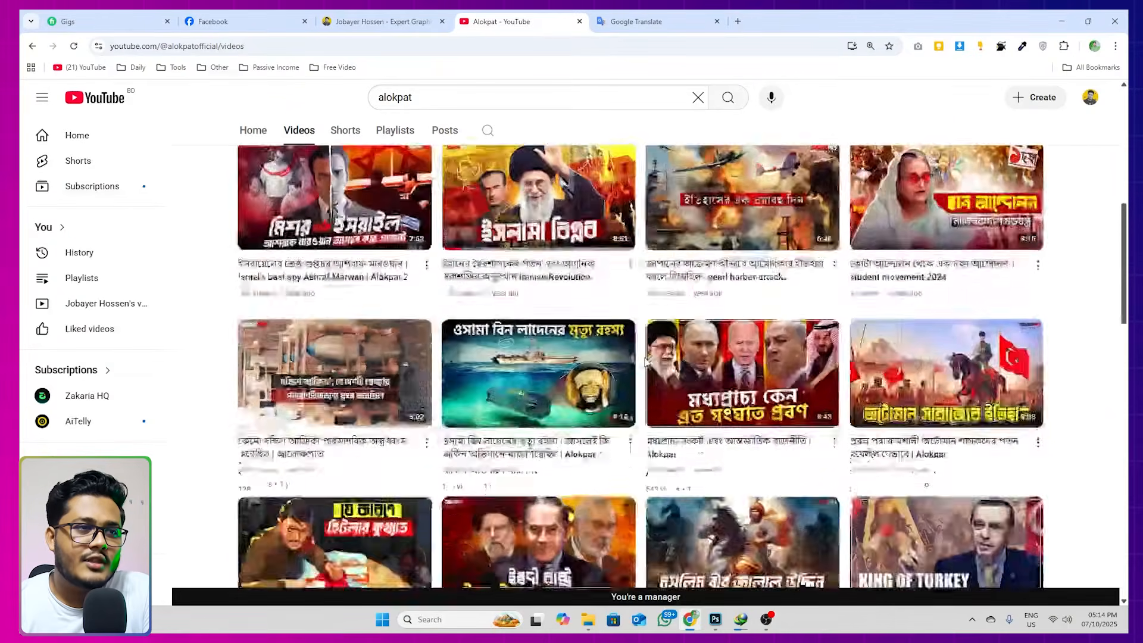
scroll(643, 364, "down", 7)
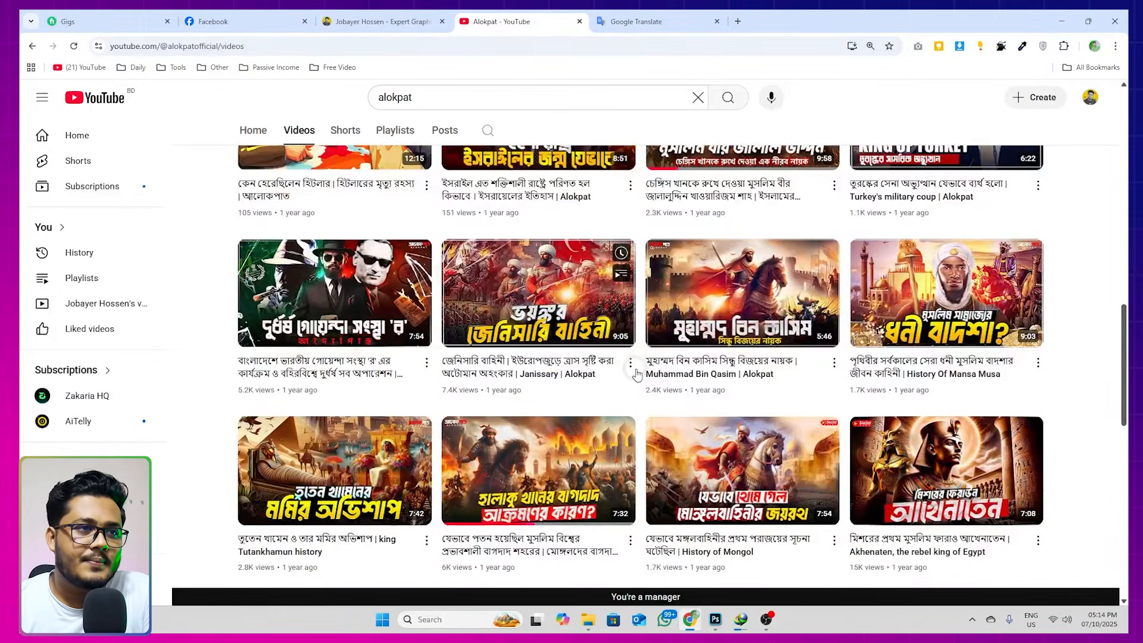
scroll(636, 374, "up", 10)
left_click(717, 619)
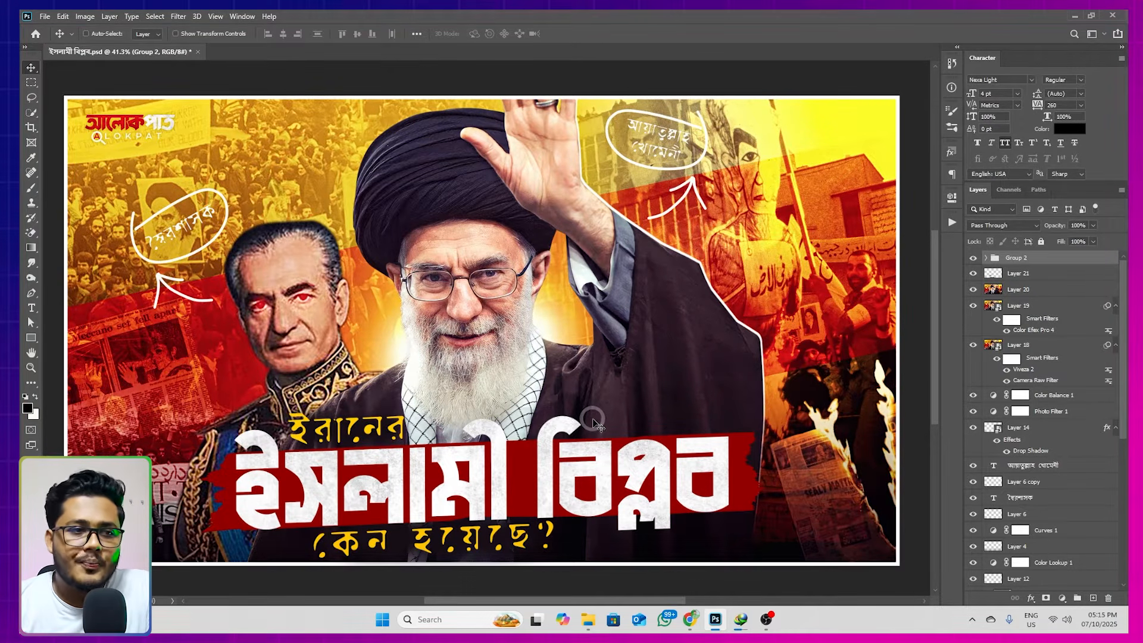
Switch to Chrome and search Google Images for "iran revolution" in a new tab
left_click(690, 619)
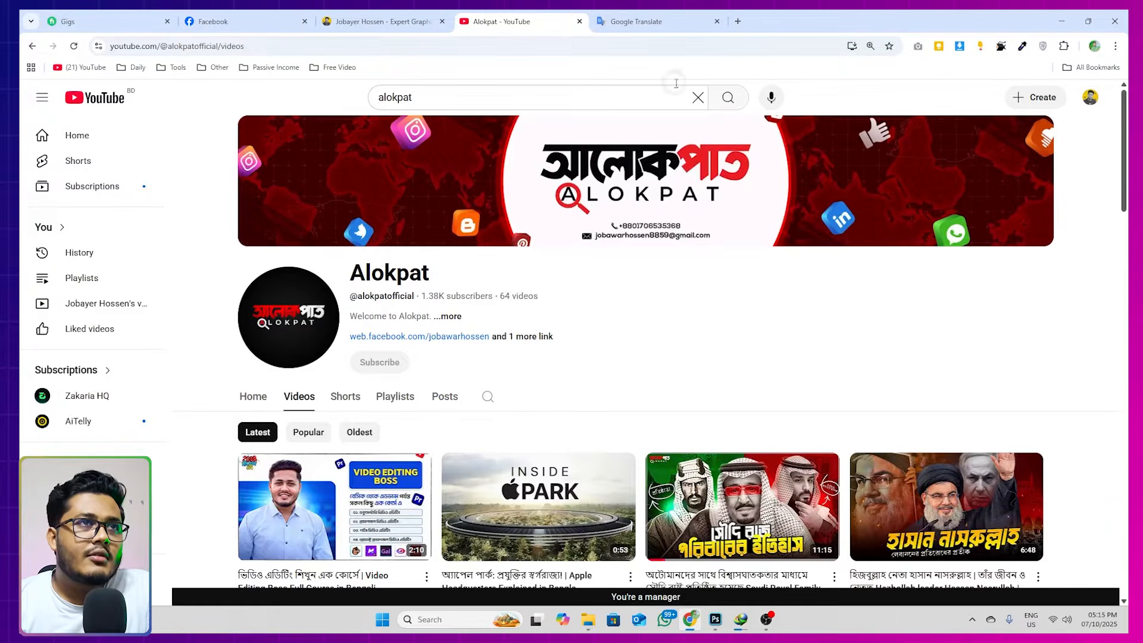
left_click(738, 21)
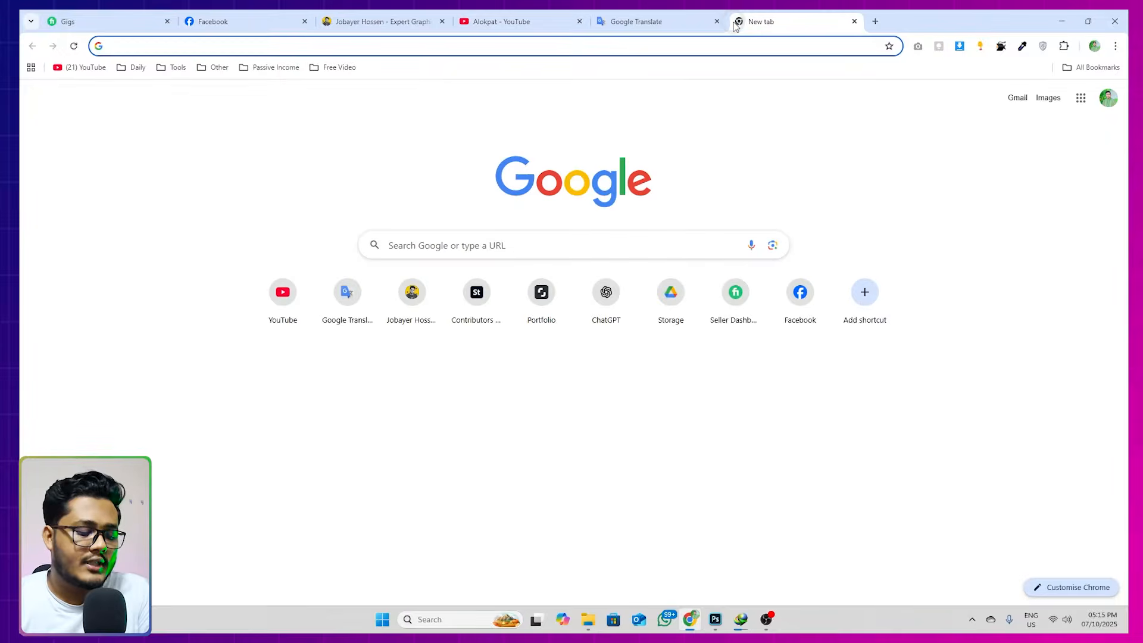
type("inr")
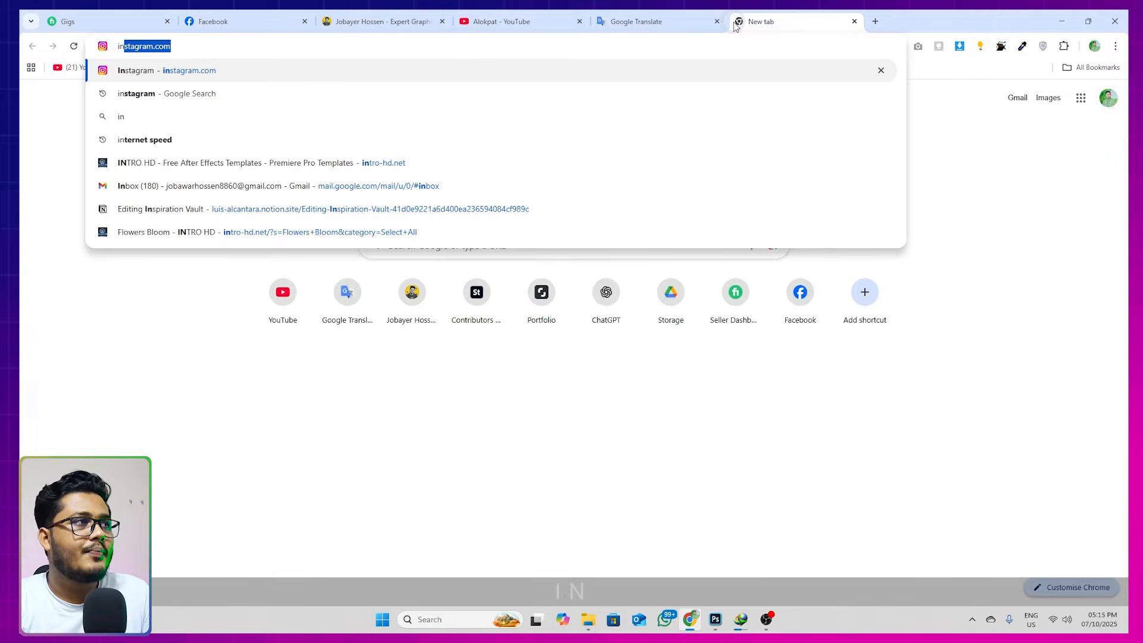
key("BackSpace")
key("BackSpace")
type("ran")
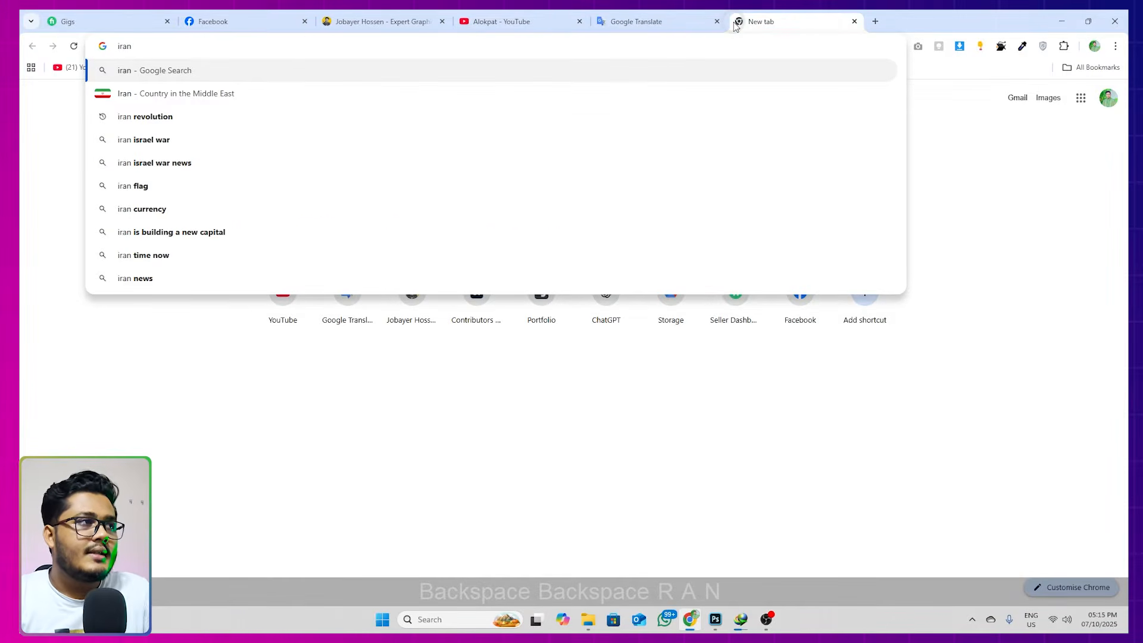
left_click(179, 118)
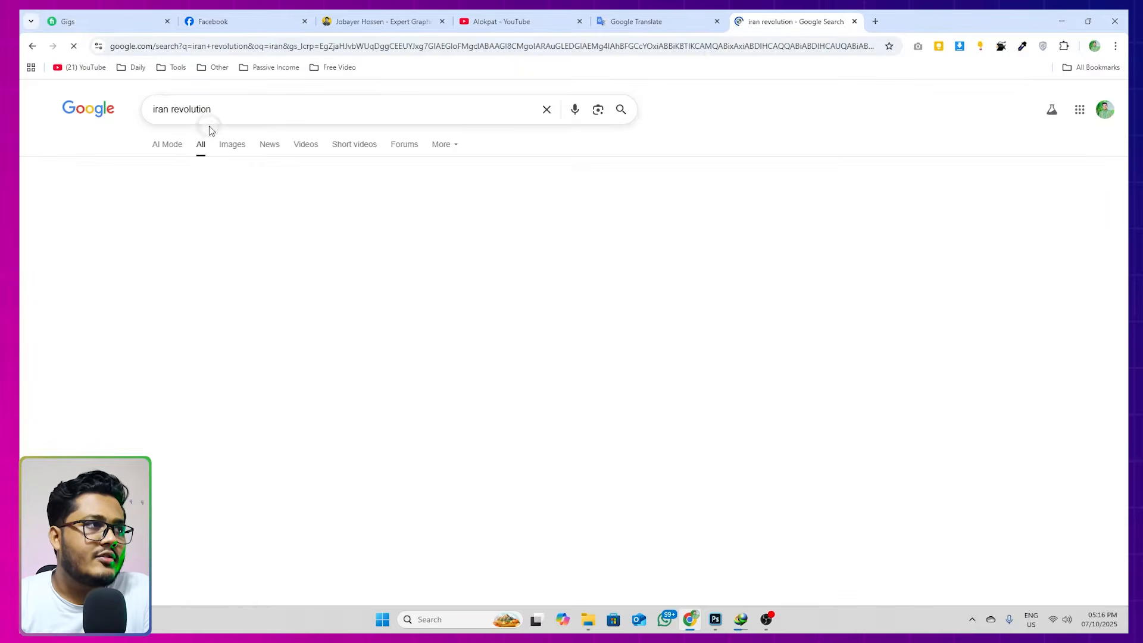
left_click(230, 148)
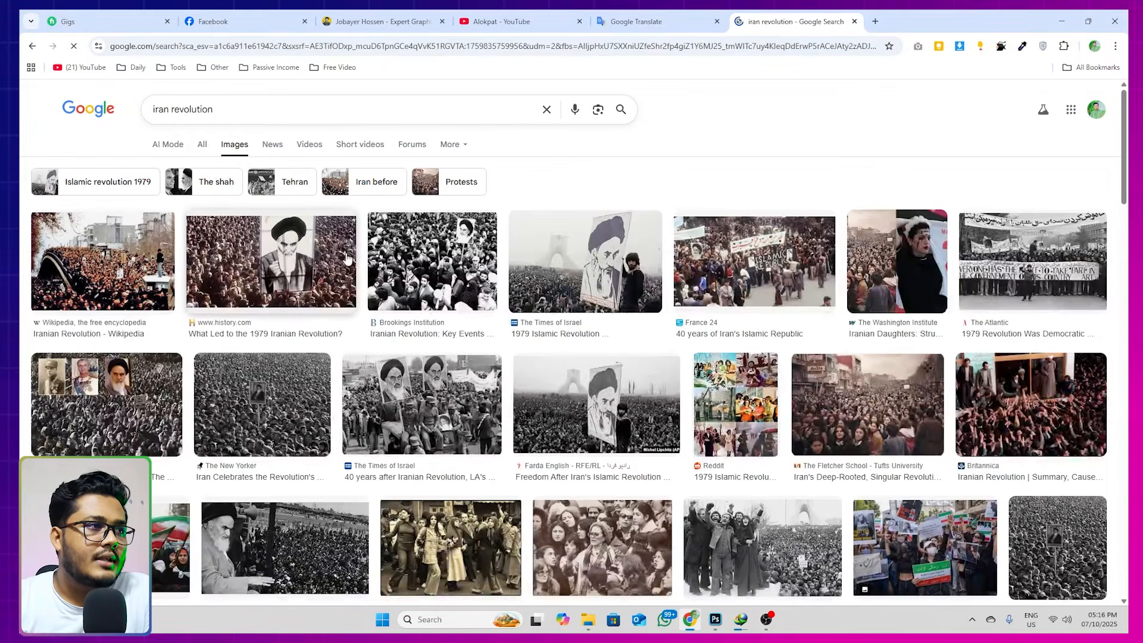
Preview the France 24 and The Atlantic crowd photos among the image results as background references, and return to Photoshop
left_click(307, 253)
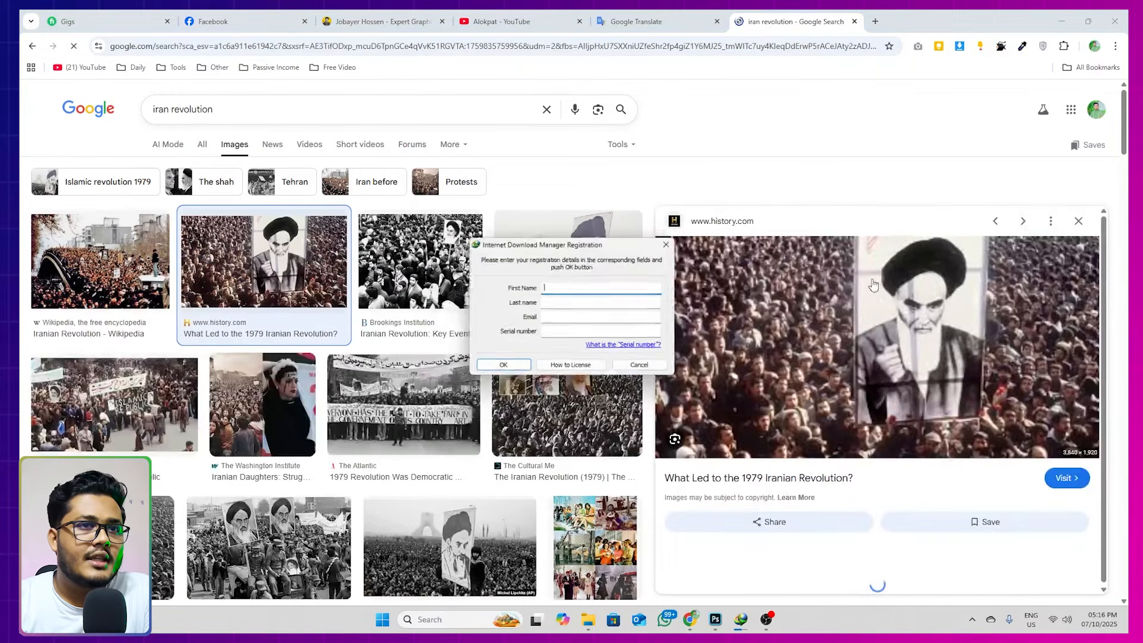
left_click(1093, 222)
left_click(673, 242)
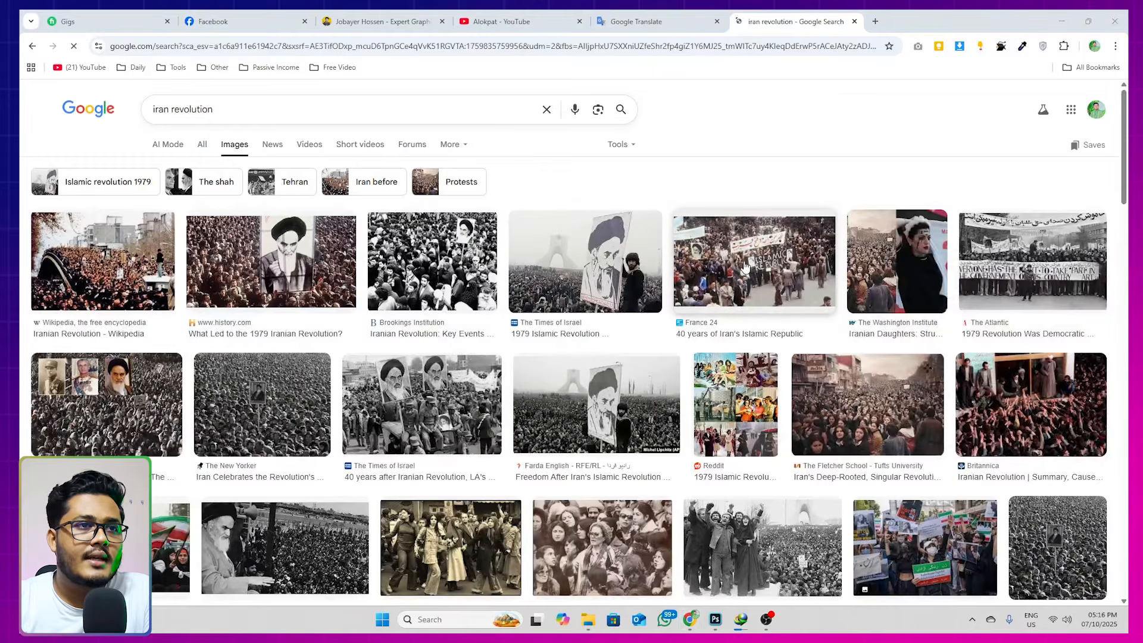
left_click(715, 262)
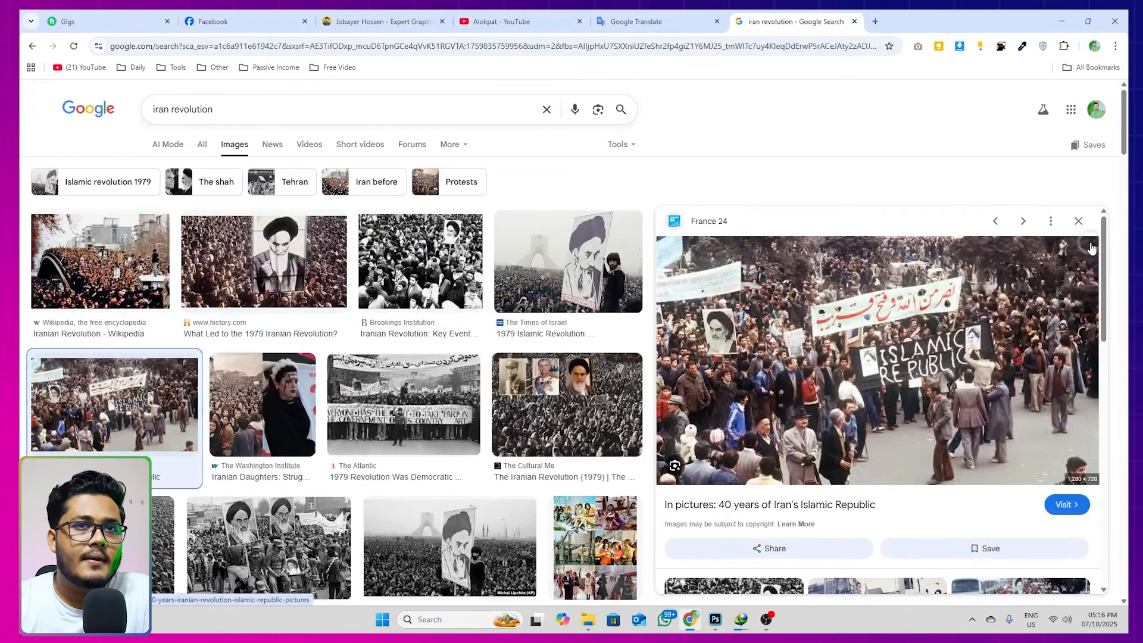
left_click(1079, 221)
left_click(1016, 257)
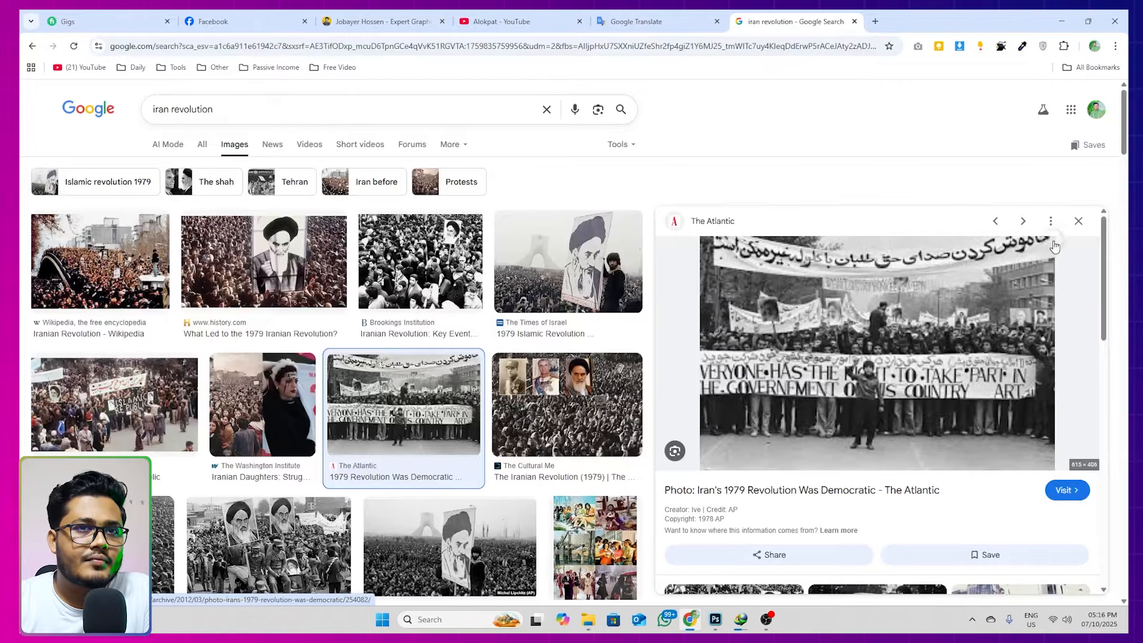
left_click(1079, 221)
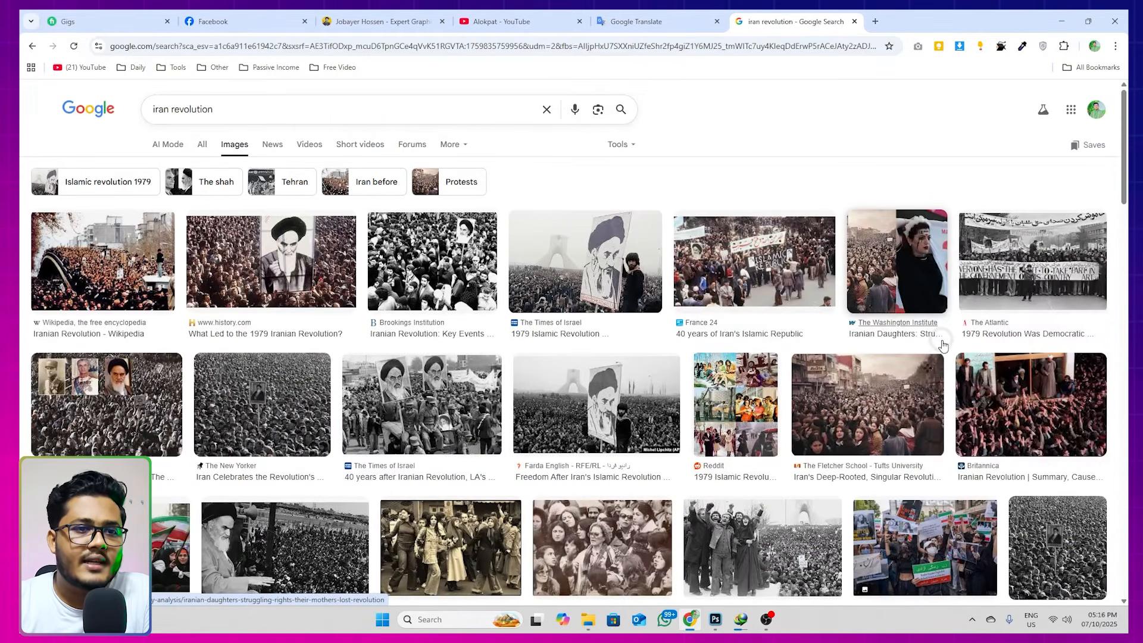
scroll(942, 342, "down", 4)
left_click(715, 619)
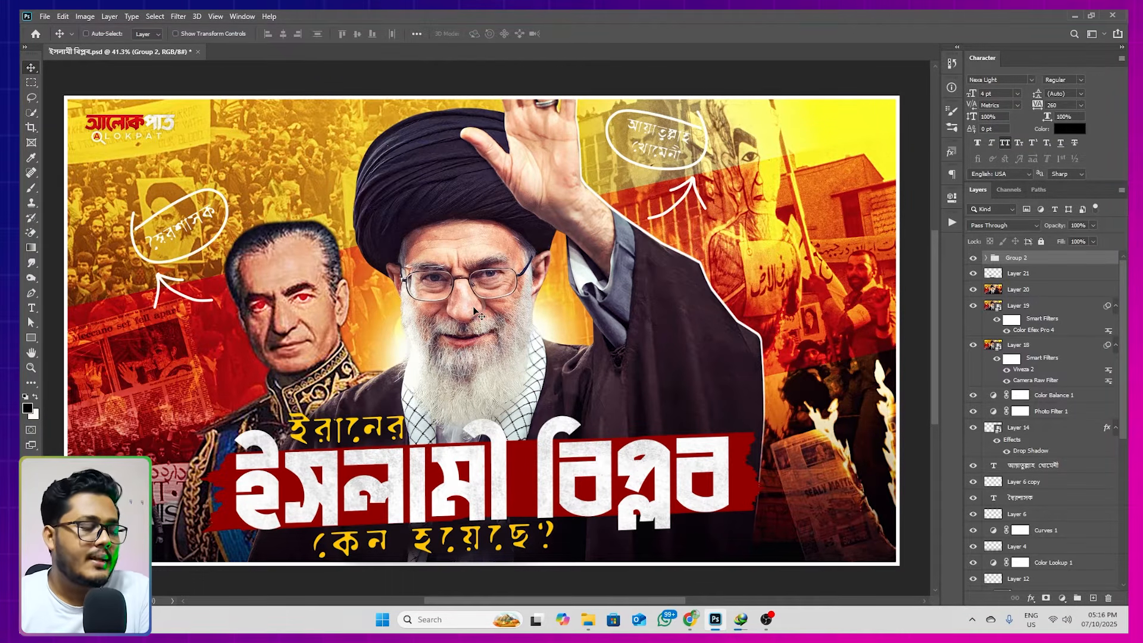
key("ctrl+n")
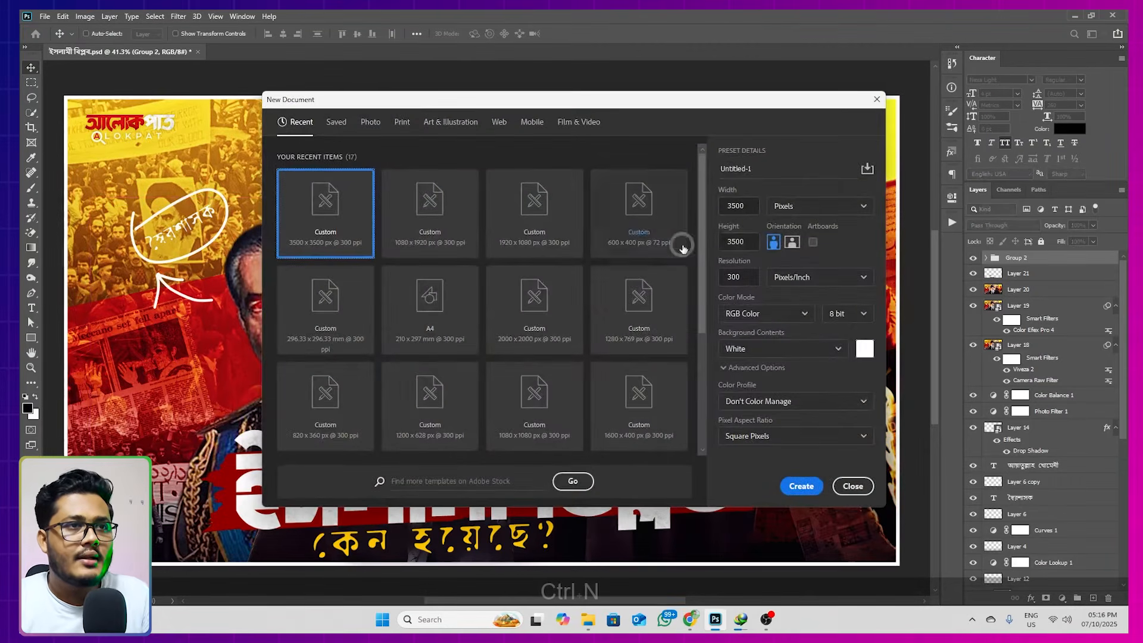
left_click_drag(748, 206, 720, 206)
left_click_drag(745, 242, 720, 242)
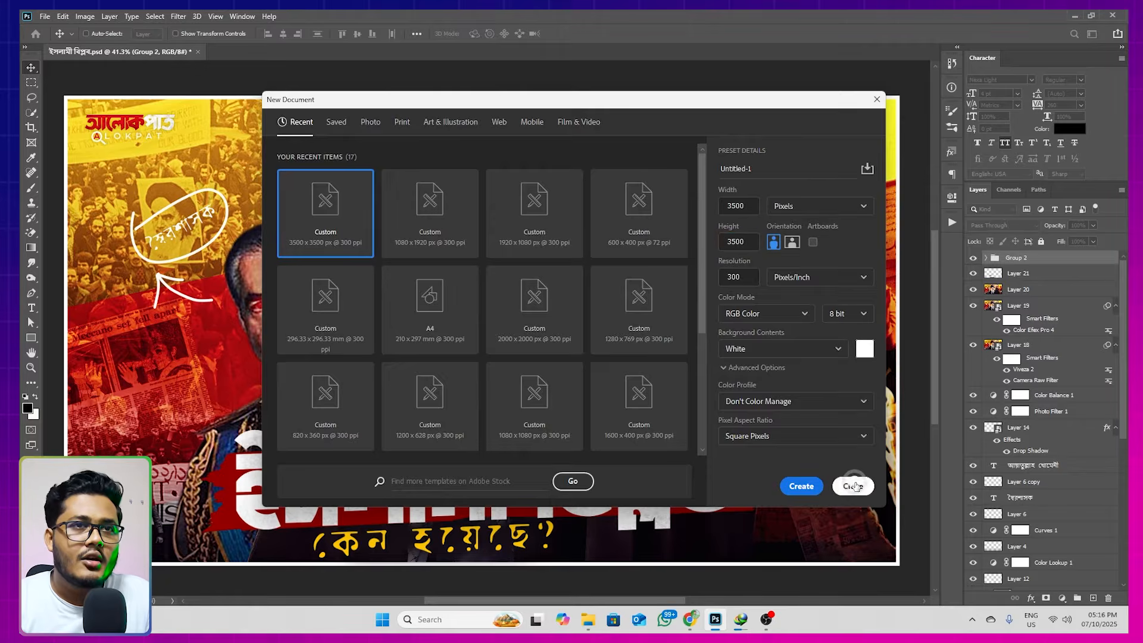
left_click(852, 486)
Create a blank white thumbnail document by running the saved Thumbnail action, and centre the canvas in view
left_click(953, 222)
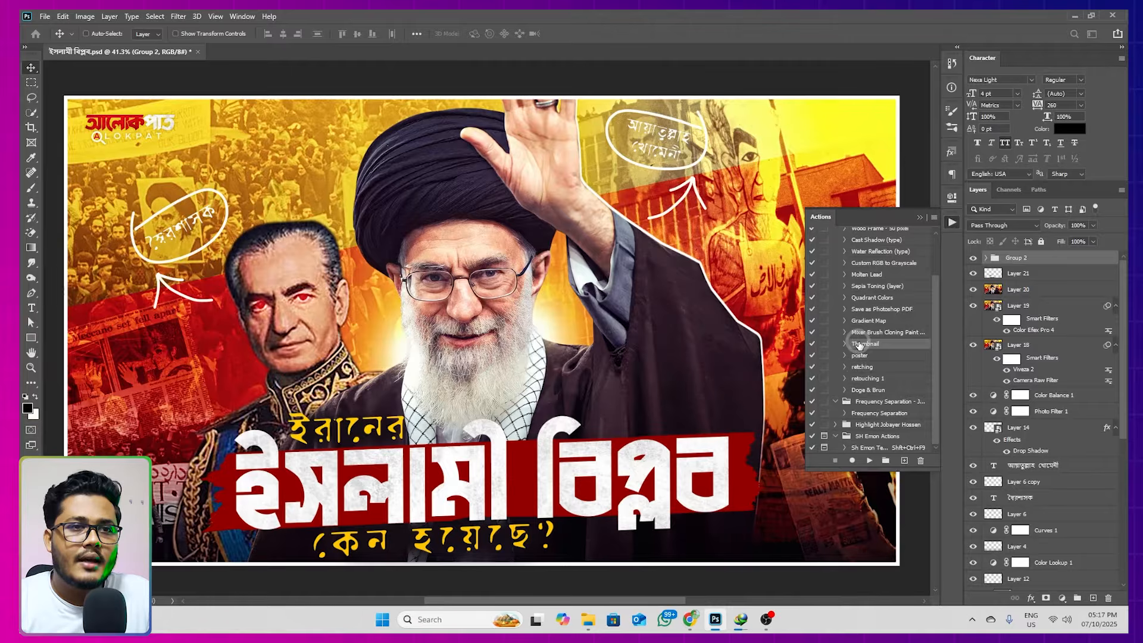
left_click(868, 460)
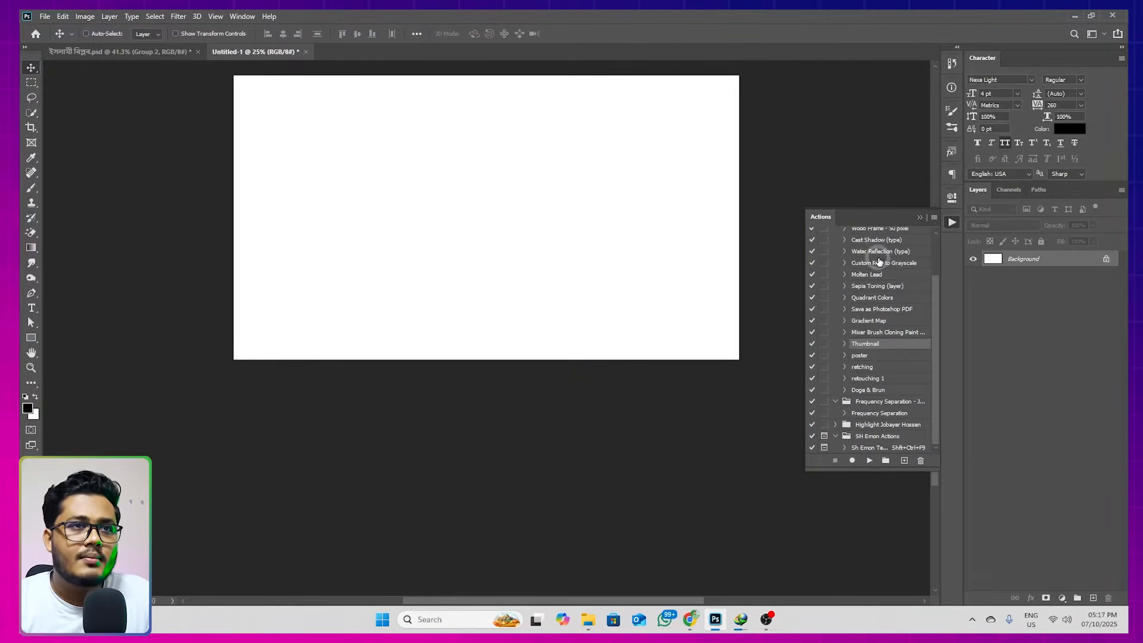
left_click_drag(668, 191, 631, 241)
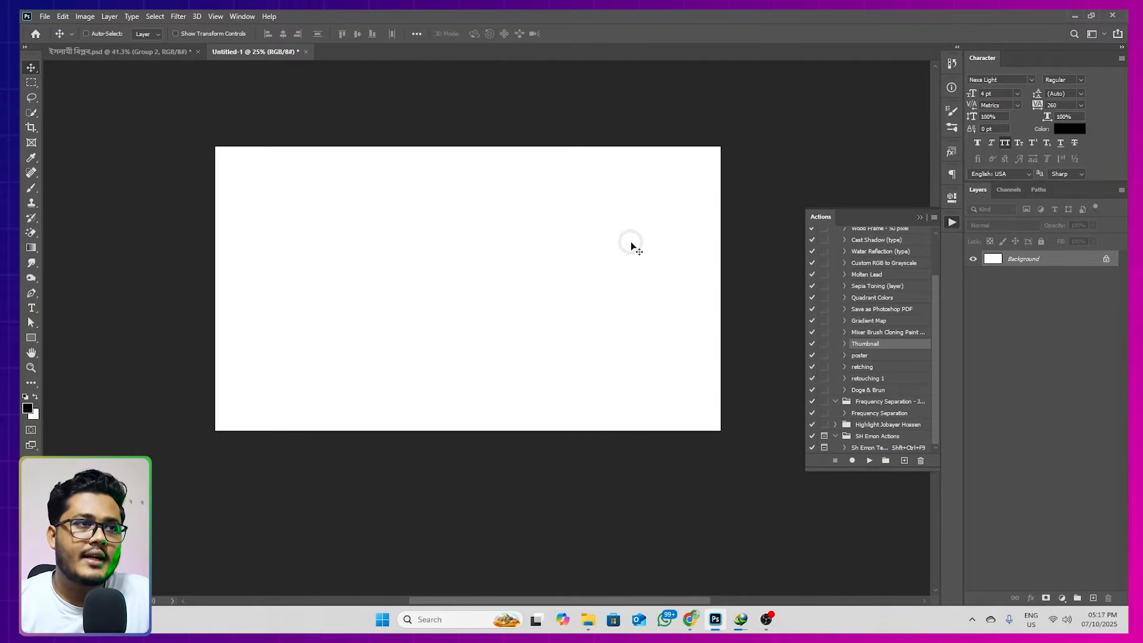
left_click(920, 217)
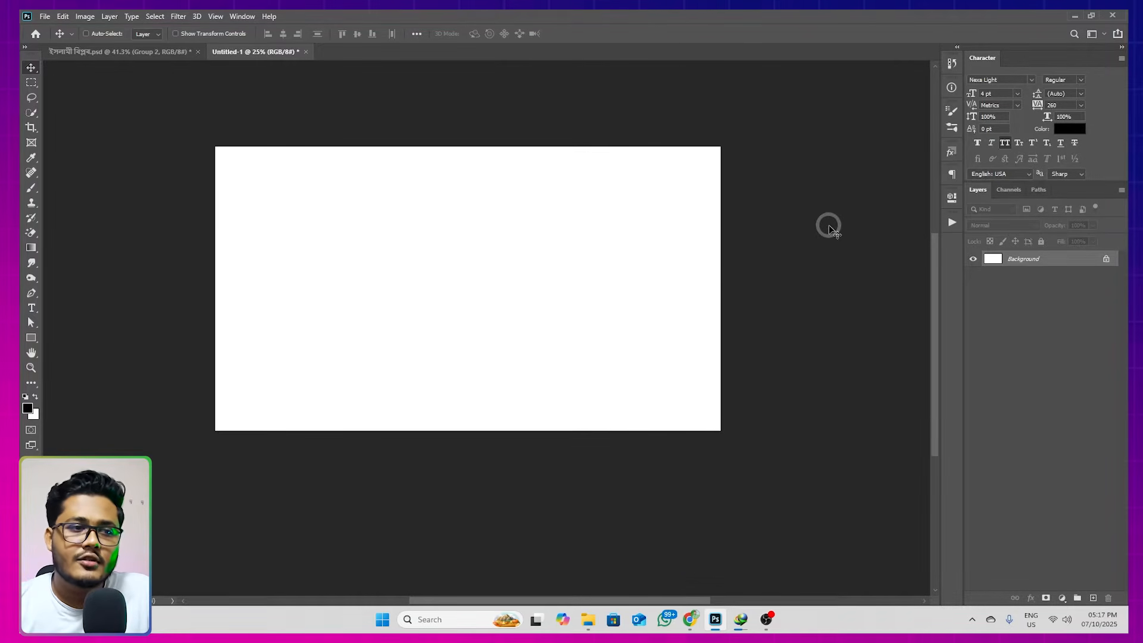
Switch to Chrome and open the Thumbnail Boss Advance Record Course page on the instructor's website
left_click(691, 619)
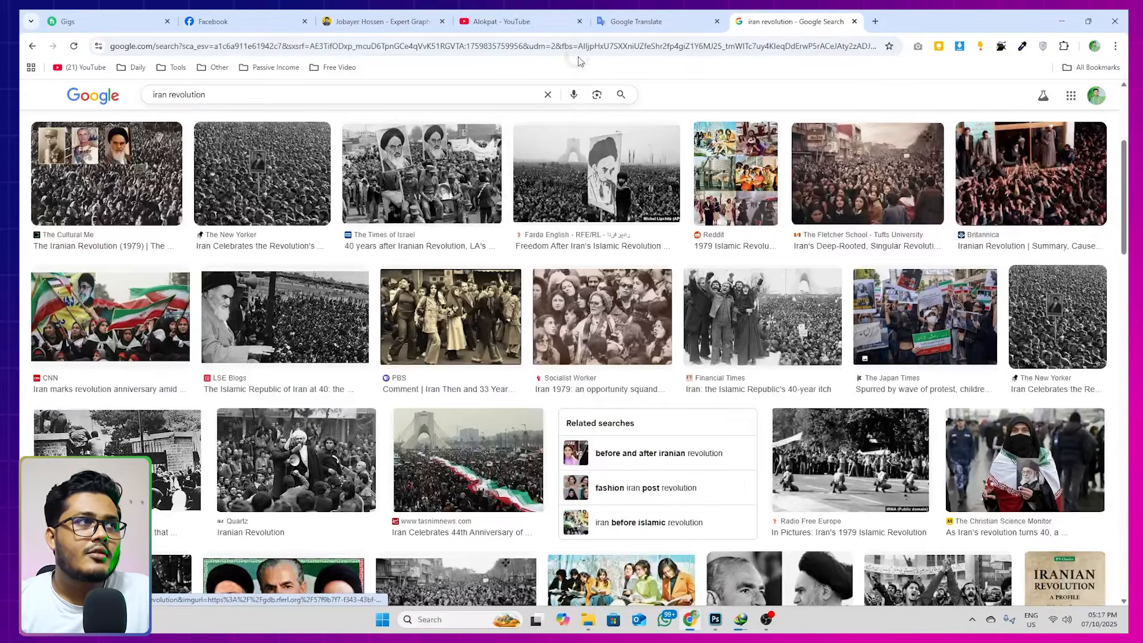
left_click(376, 21)
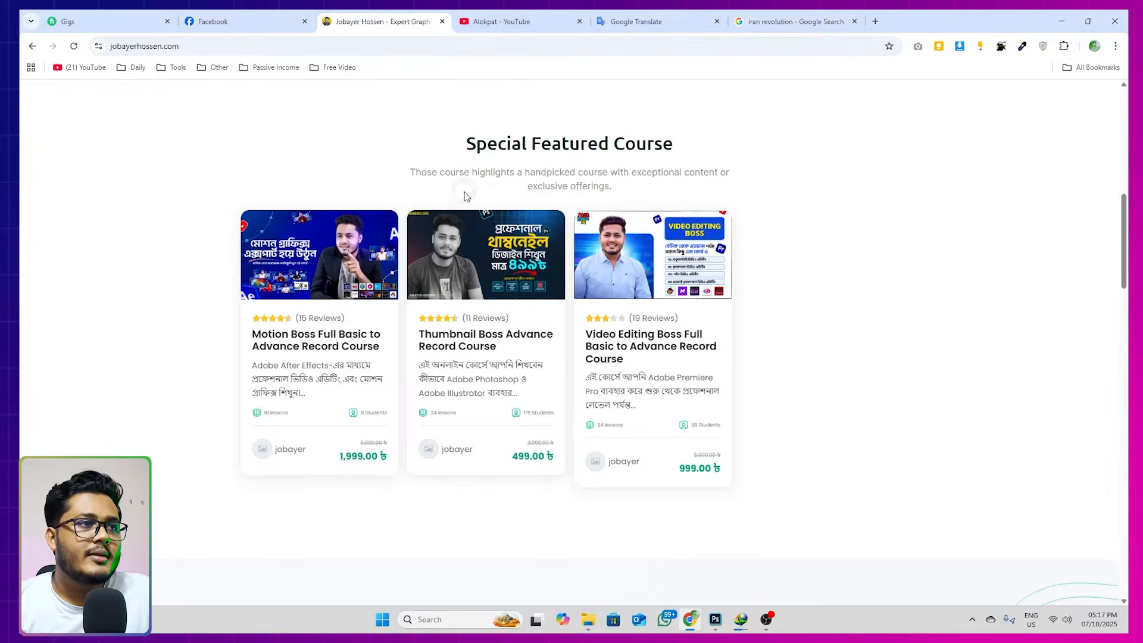
left_click(476, 300)
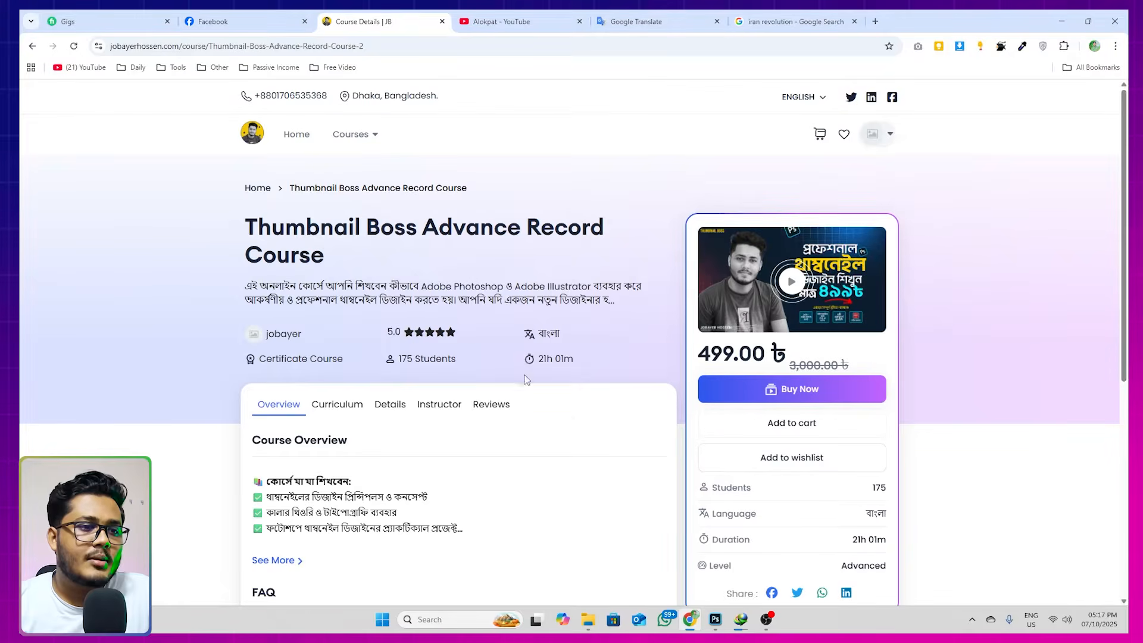
Switch to WhatsApp, look through the designs shared in the THUMBNAIL BOSS group, and return to the Alokpat YouTube channel in Chrome
left_click(666, 620)
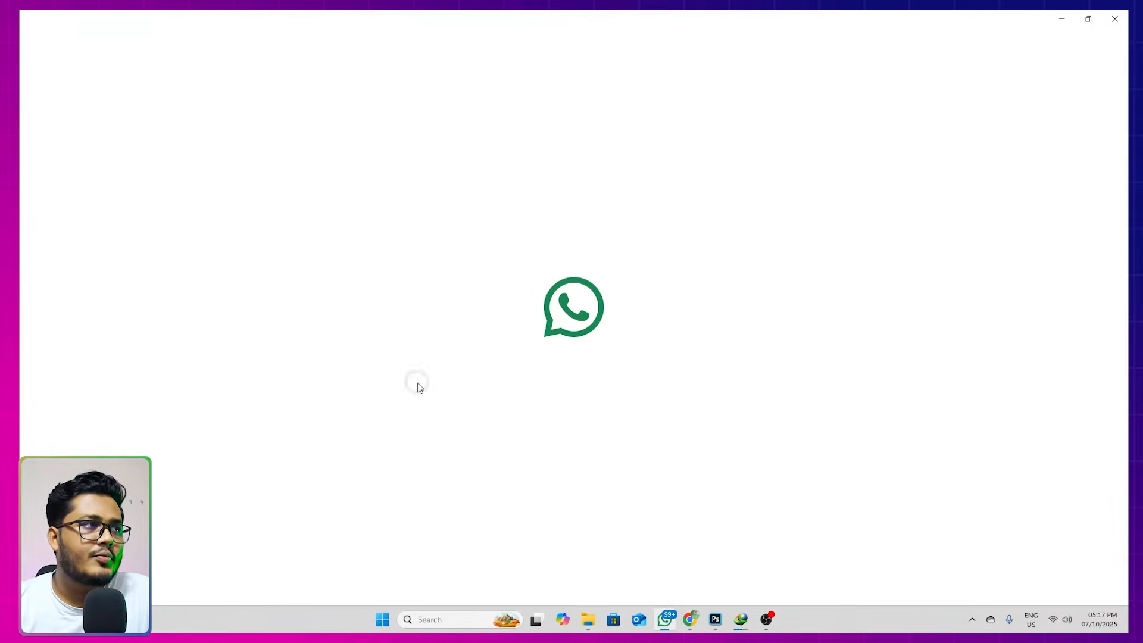
left_click(175, 246)
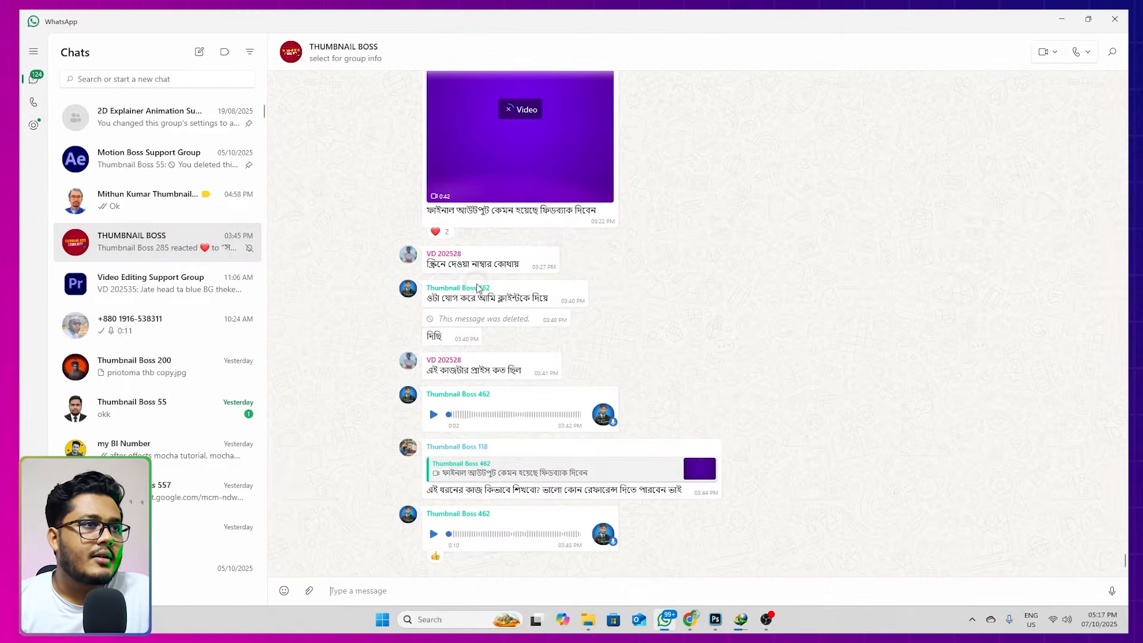
scroll(596, 242, "up", 20)
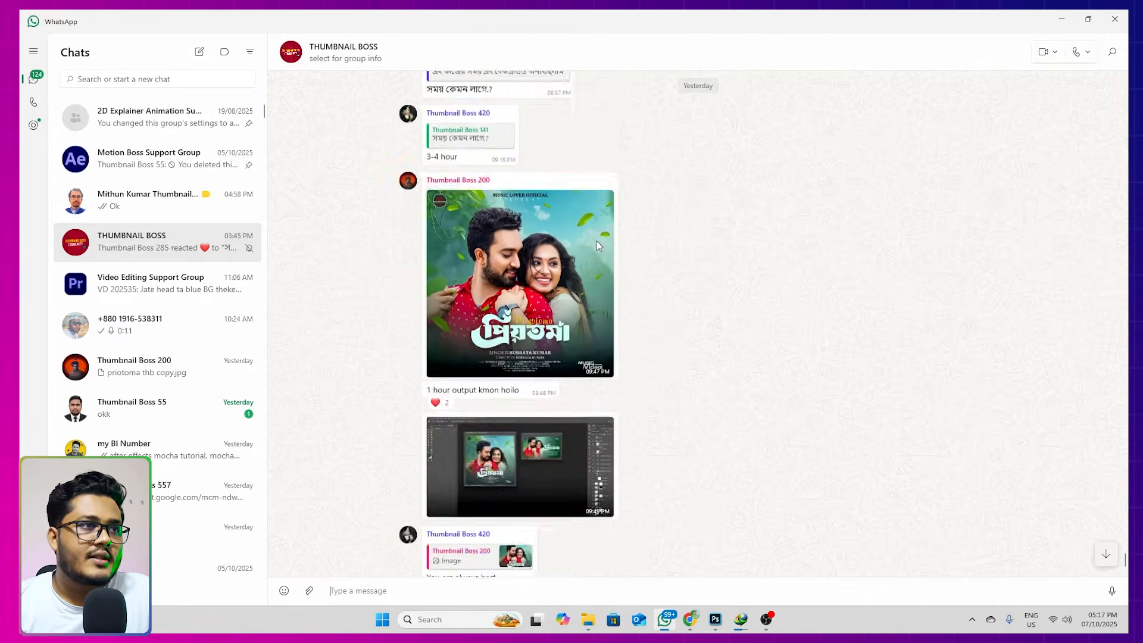
left_click(1061, 19)
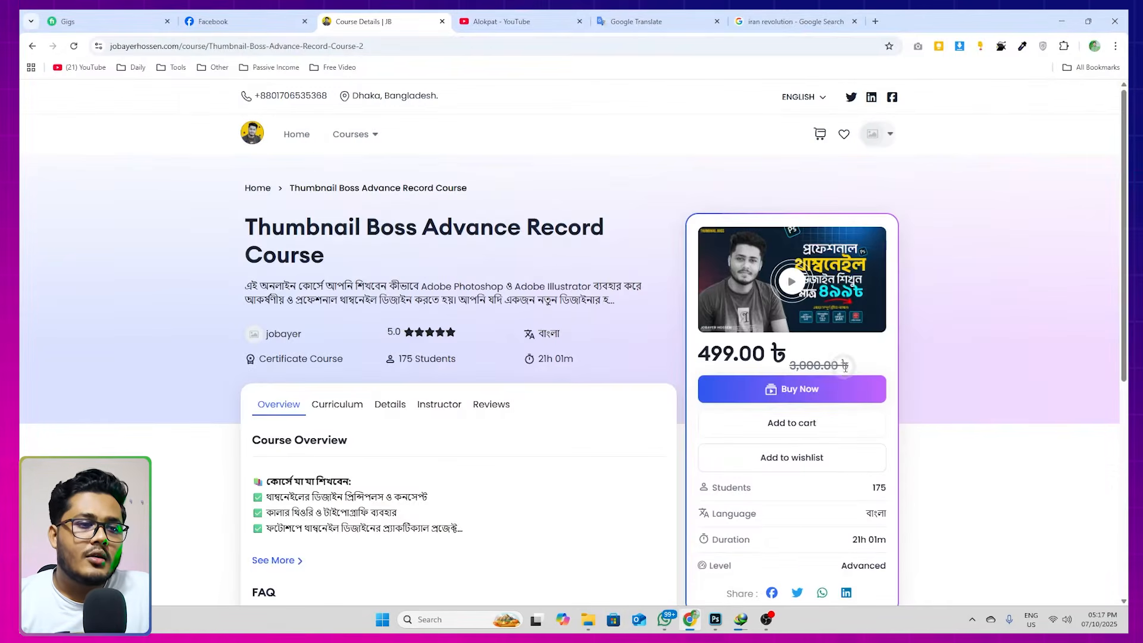
left_click(542, 15)
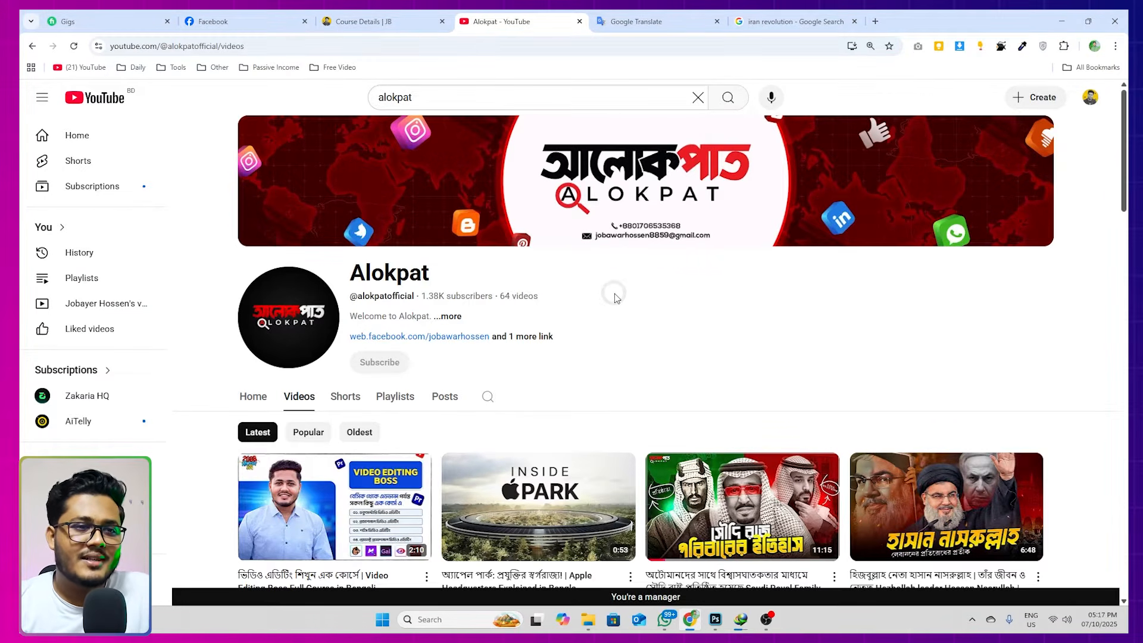
Switch to Photoshop and add a Gradient Fill layer to the blank thumbnail using the Foreground to Background preset from Basics
left_click(716, 620)
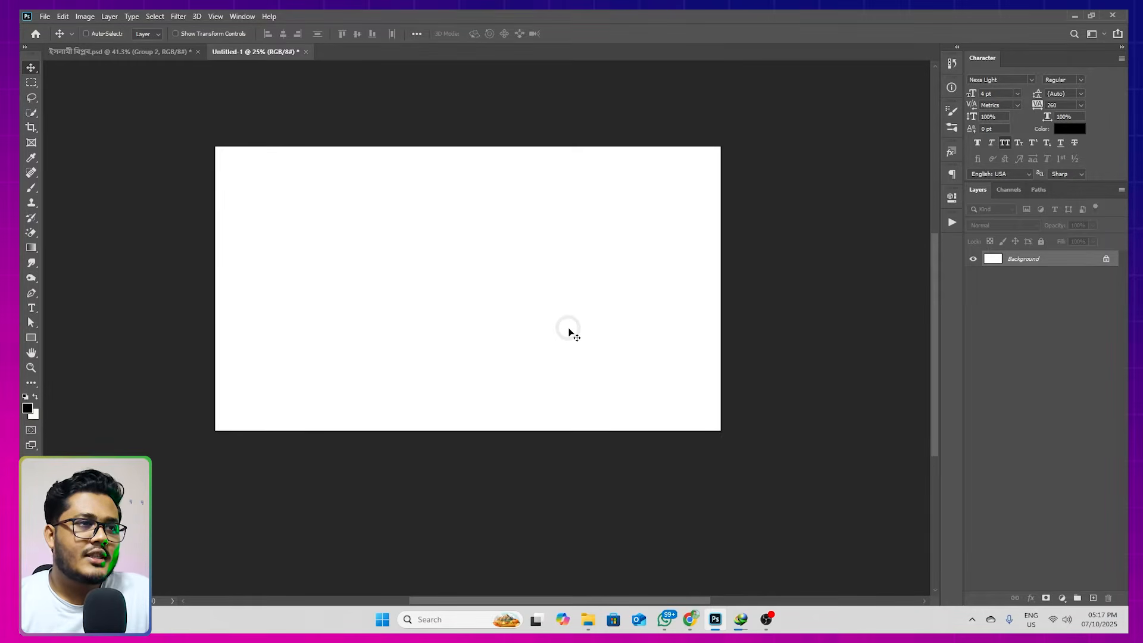
key("space")
left_click_drag(569, 319, 573, 247)
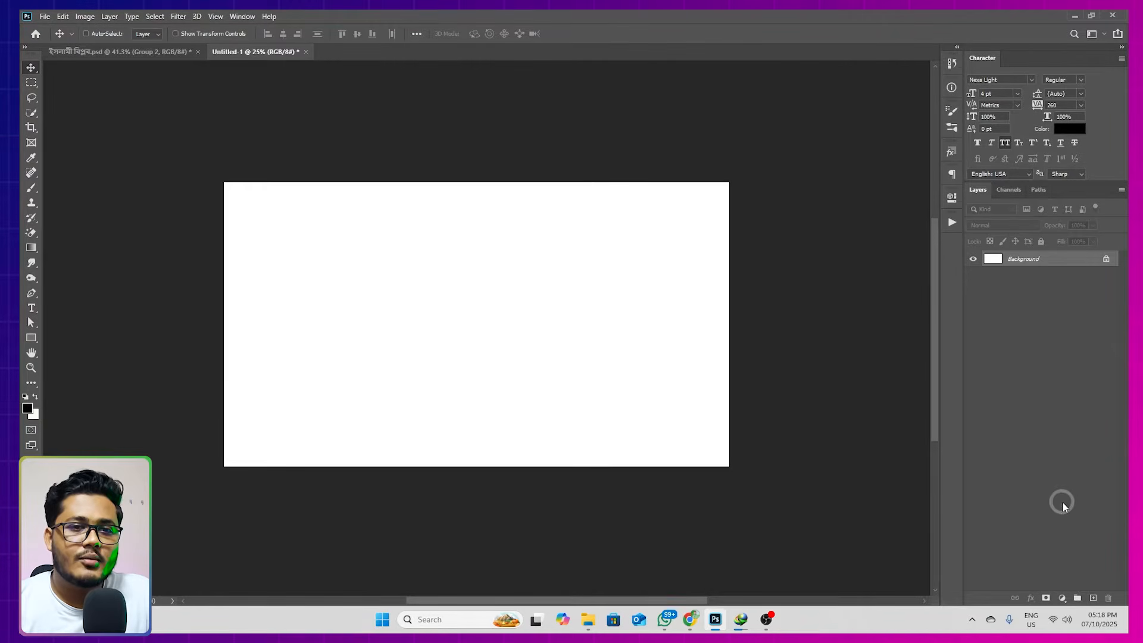
left_click(1066, 597)
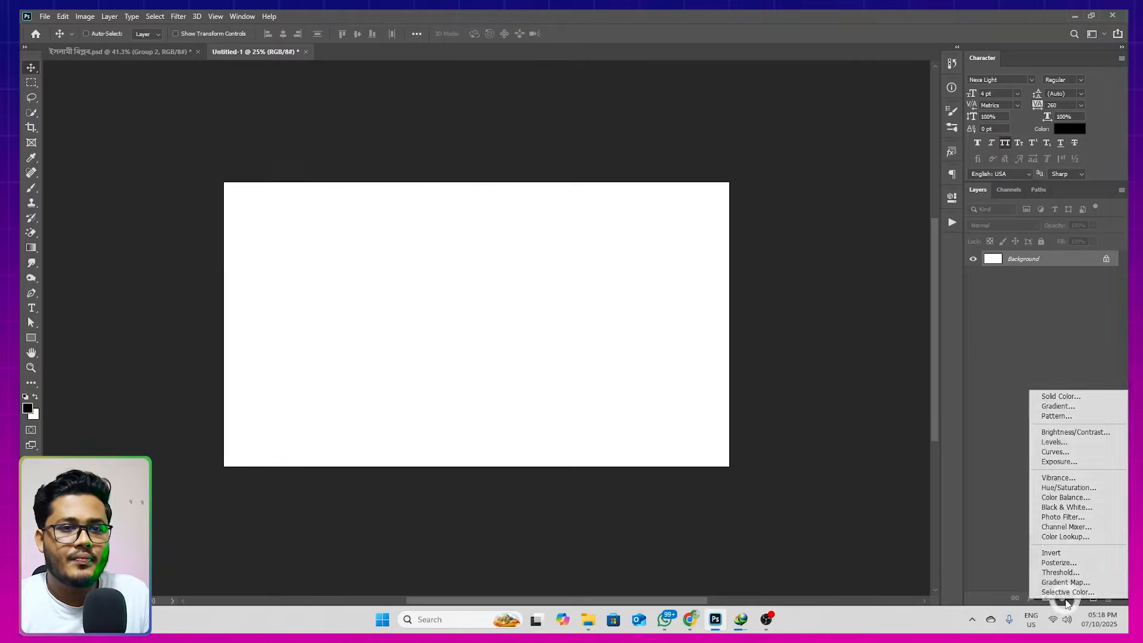
left_click(1049, 407)
left_click(792, 166)
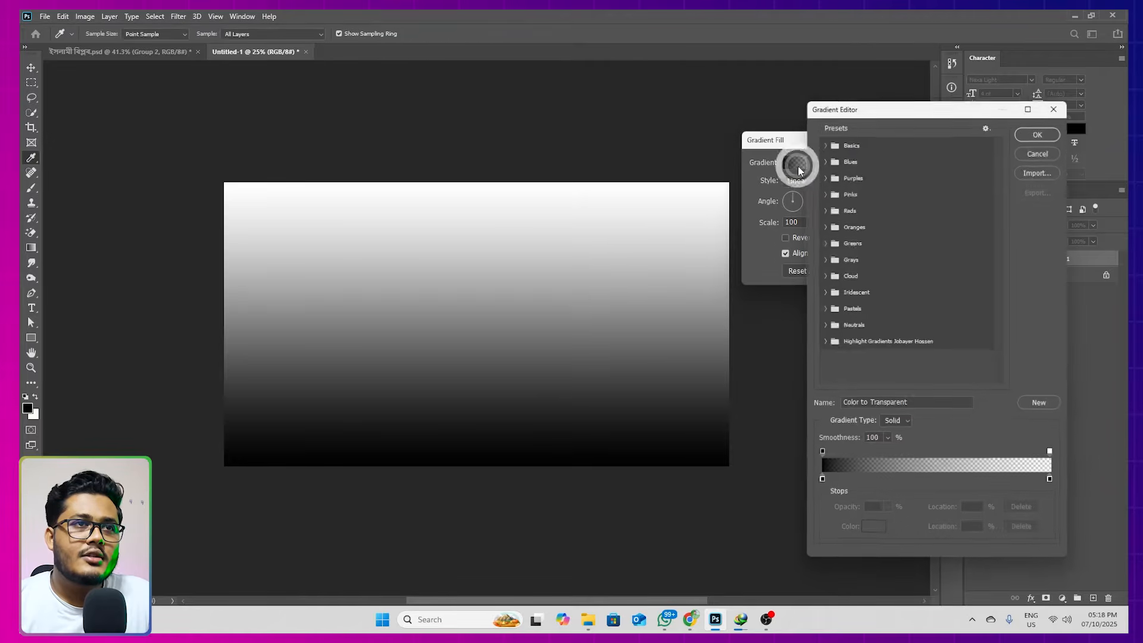
left_click(827, 142)
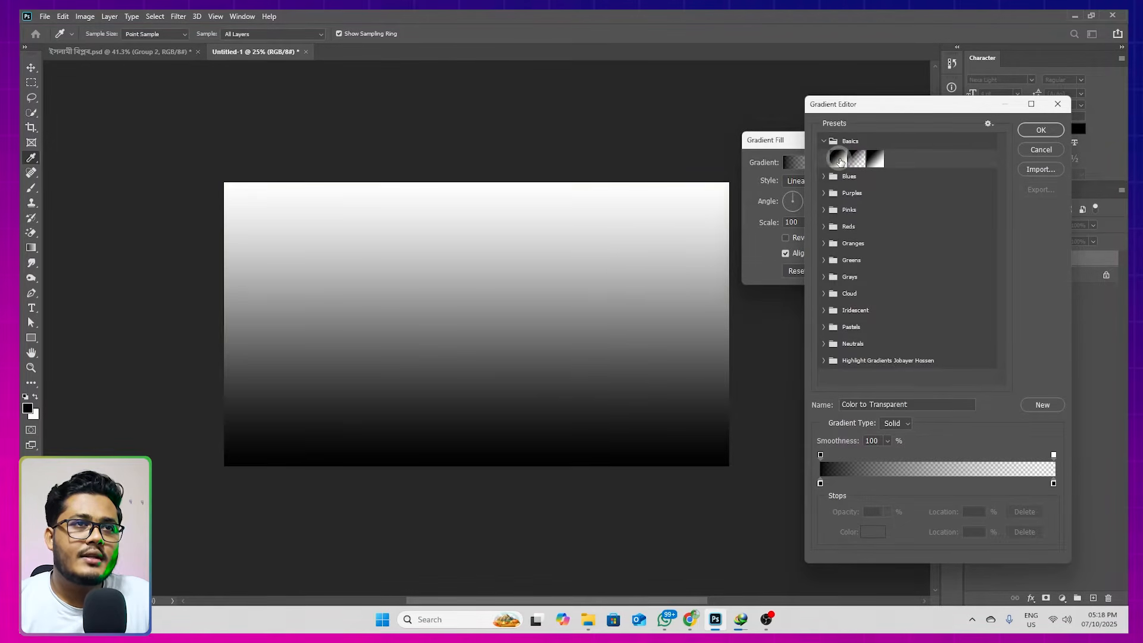
left_click(838, 159)
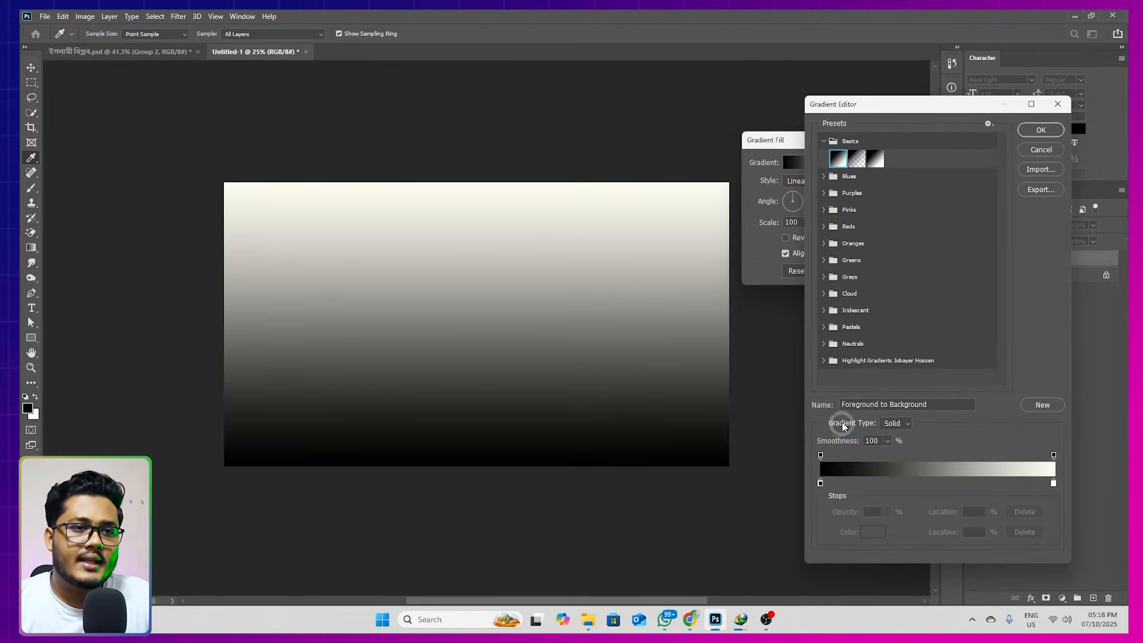
Set the gradient's starting colour stop to dark red #3c0000
left_click(821, 483)
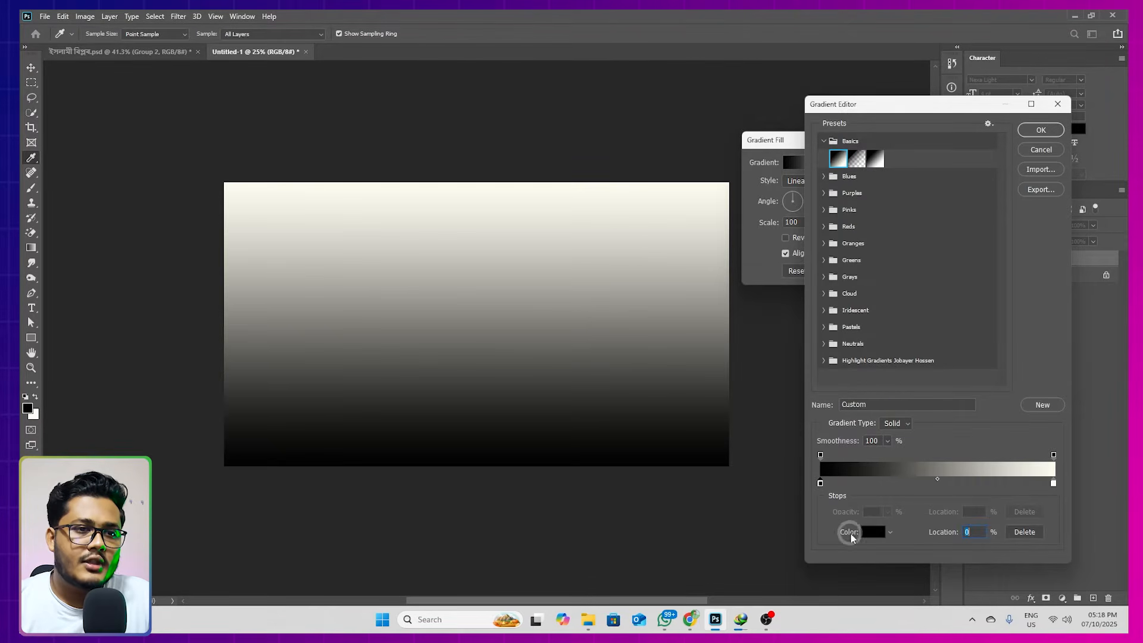
left_click(867, 533)
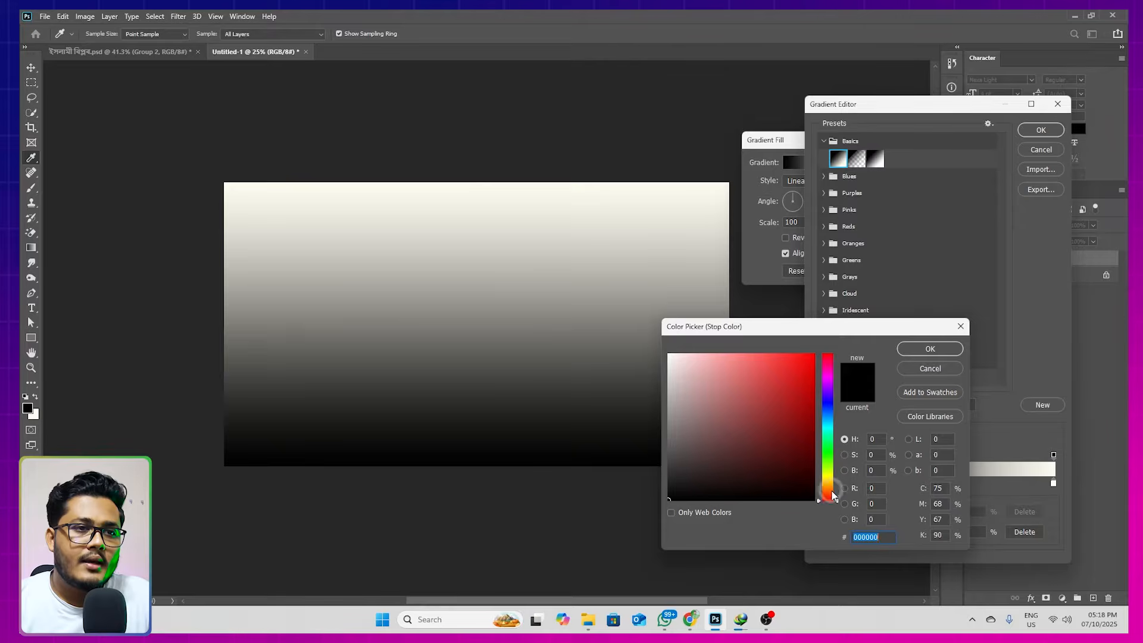
mouse_move(808, 456)
left_mouse_down()
mouse_move(823, 462)
mouse_move(794, 472)
mouse_move(817, 466)
left_mouse_up()
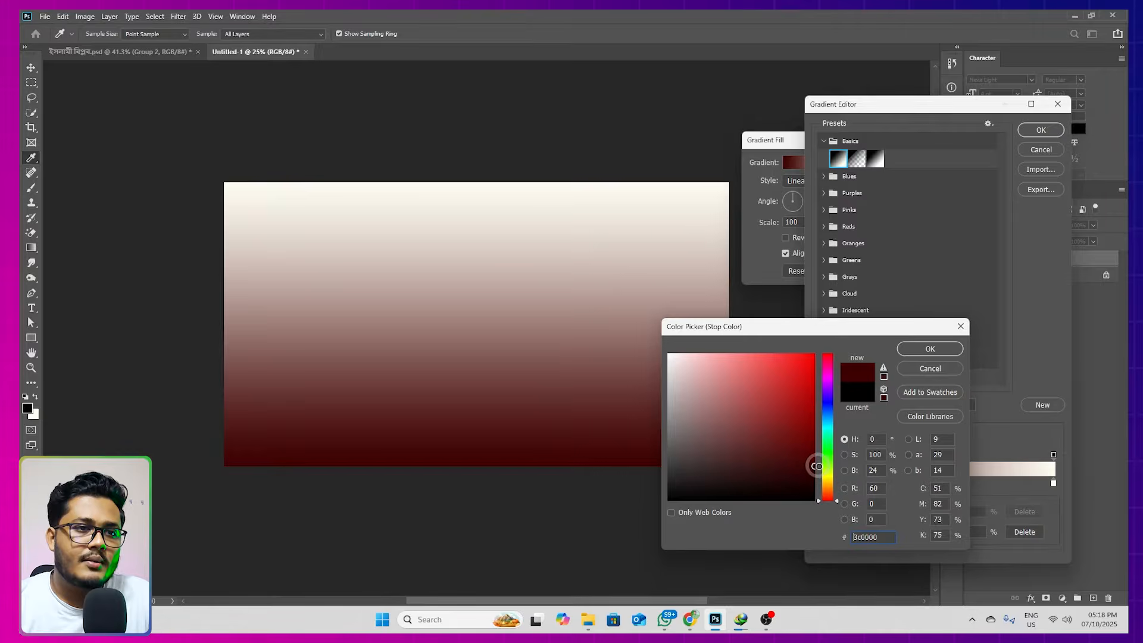
left_click(926, 349)
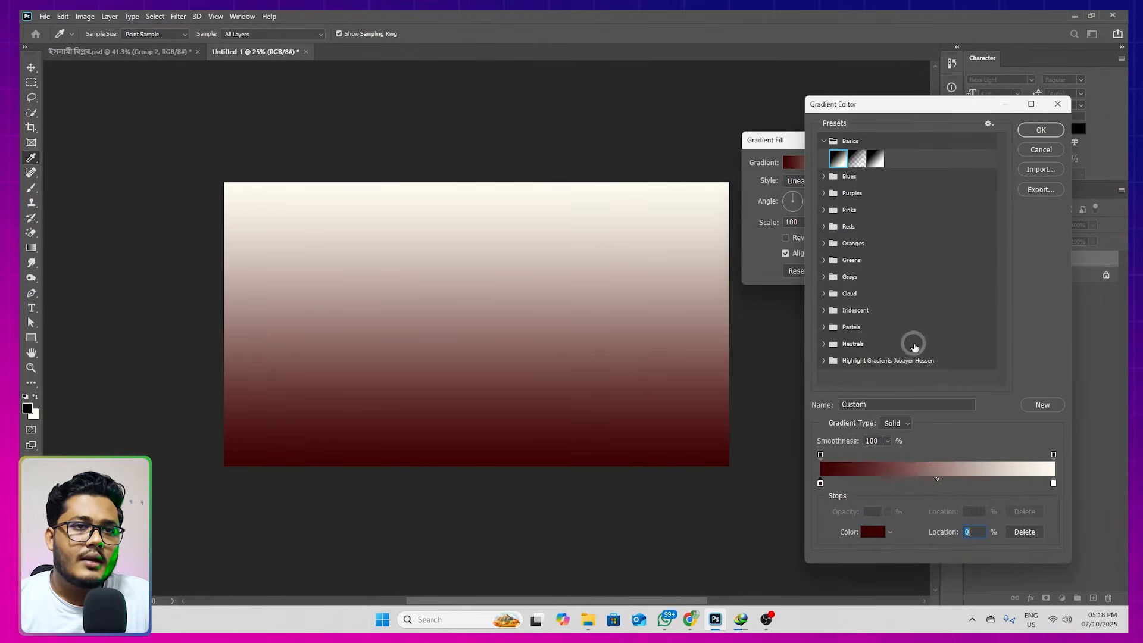
Set the gradient's end colour stop to golden yellow #d2b200 and apply the linear gradient fill at 90°
left_click(1054, 483)
left_click(873, 532)
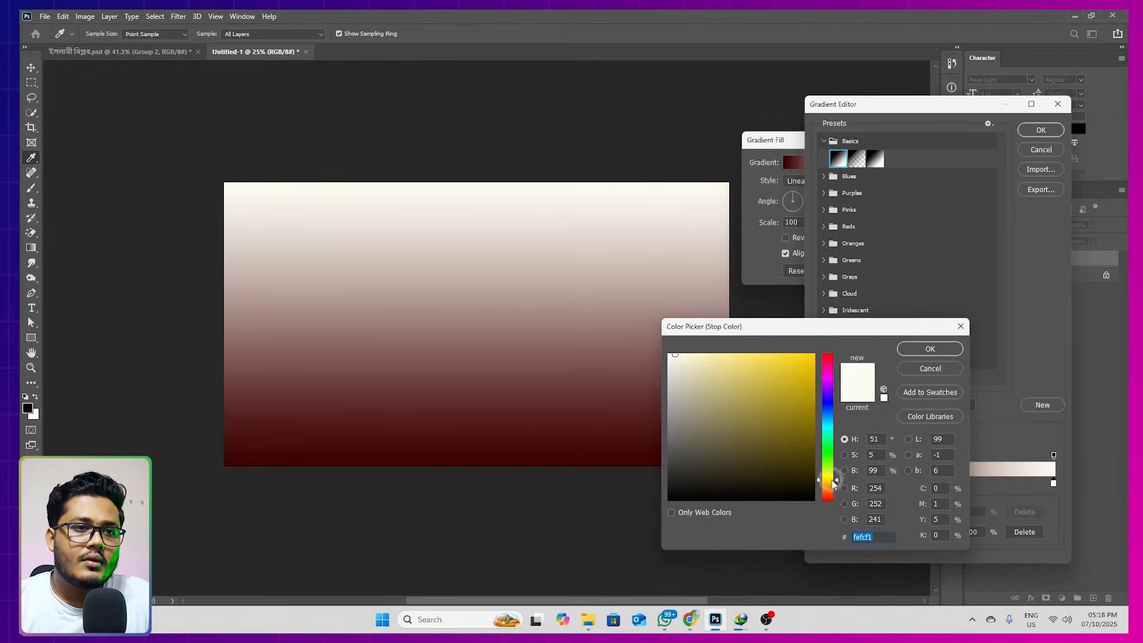
left_click(814, 380)
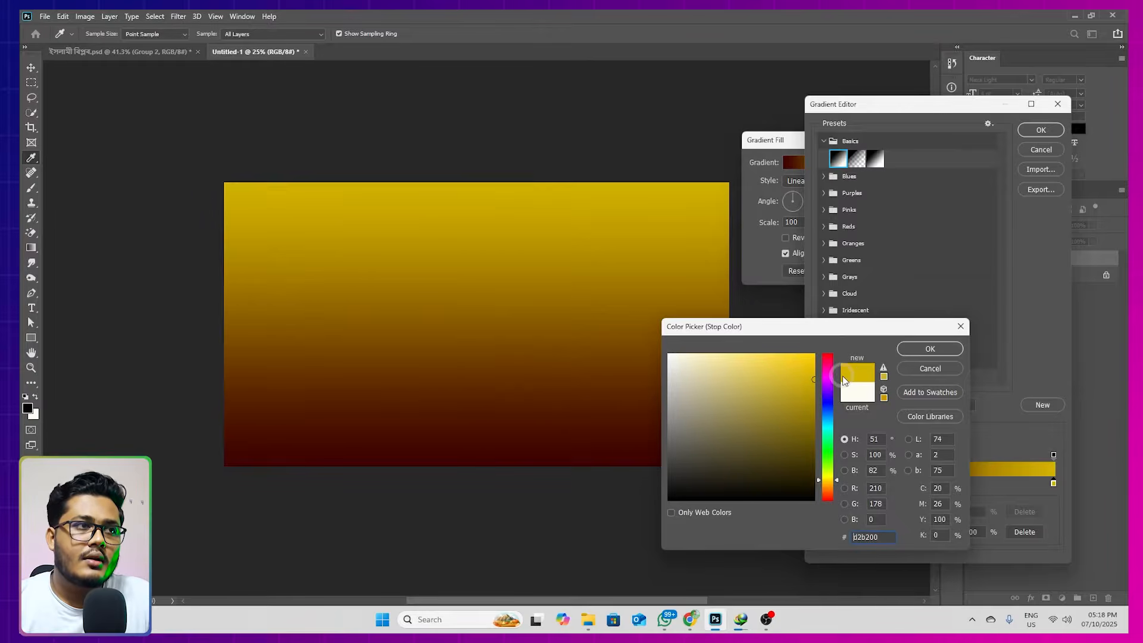
left_click(930, 349)
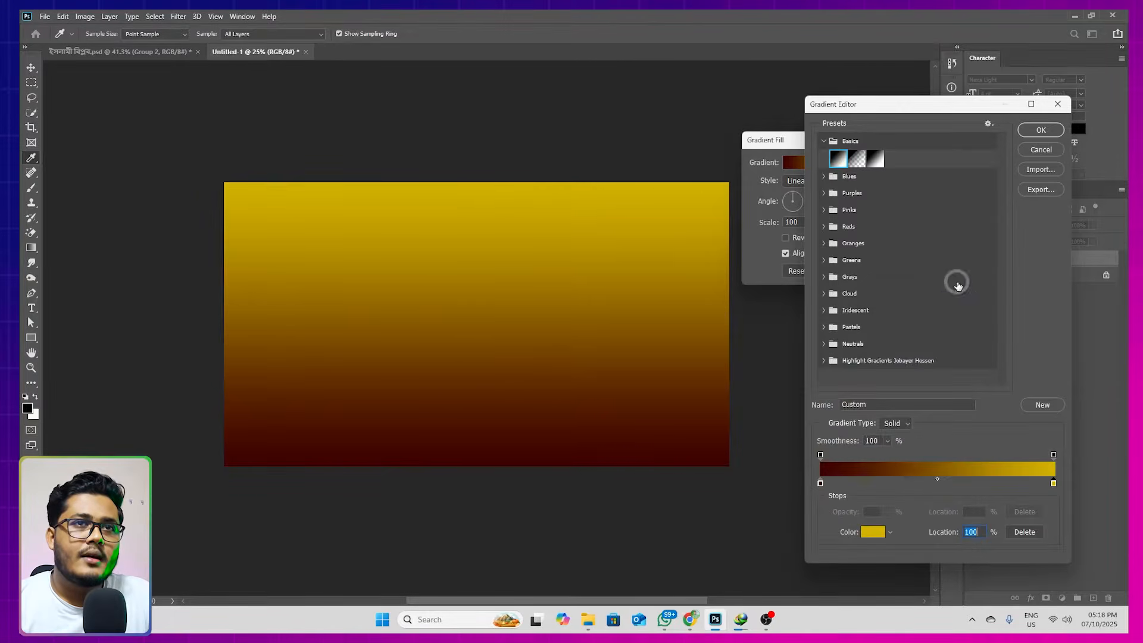
left_click(1041, 130)
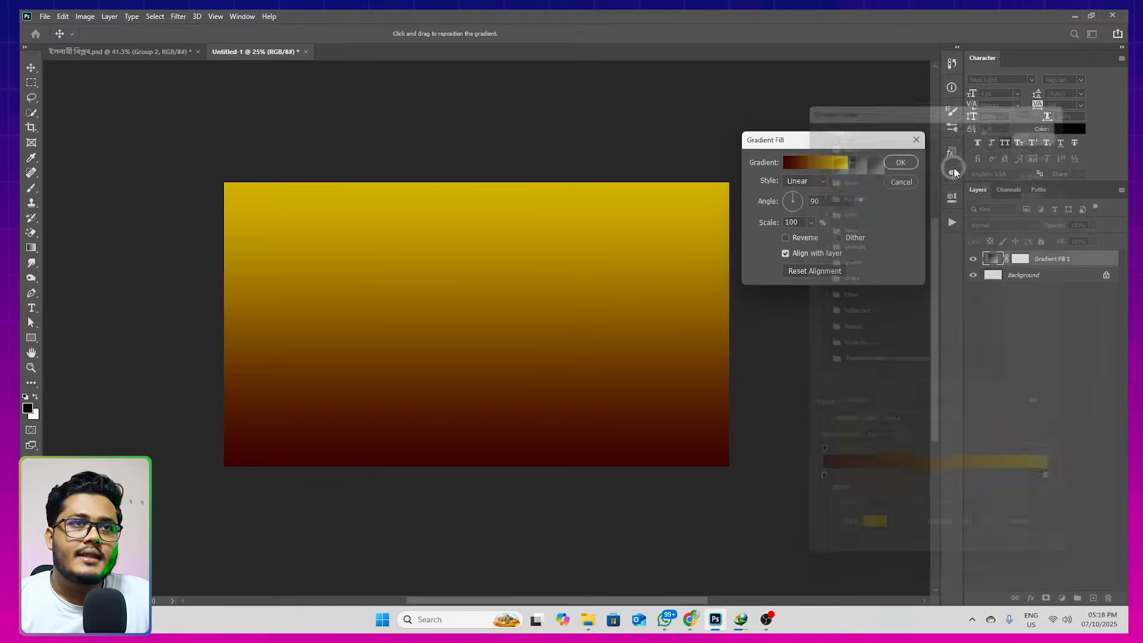
left_click(901, 163)
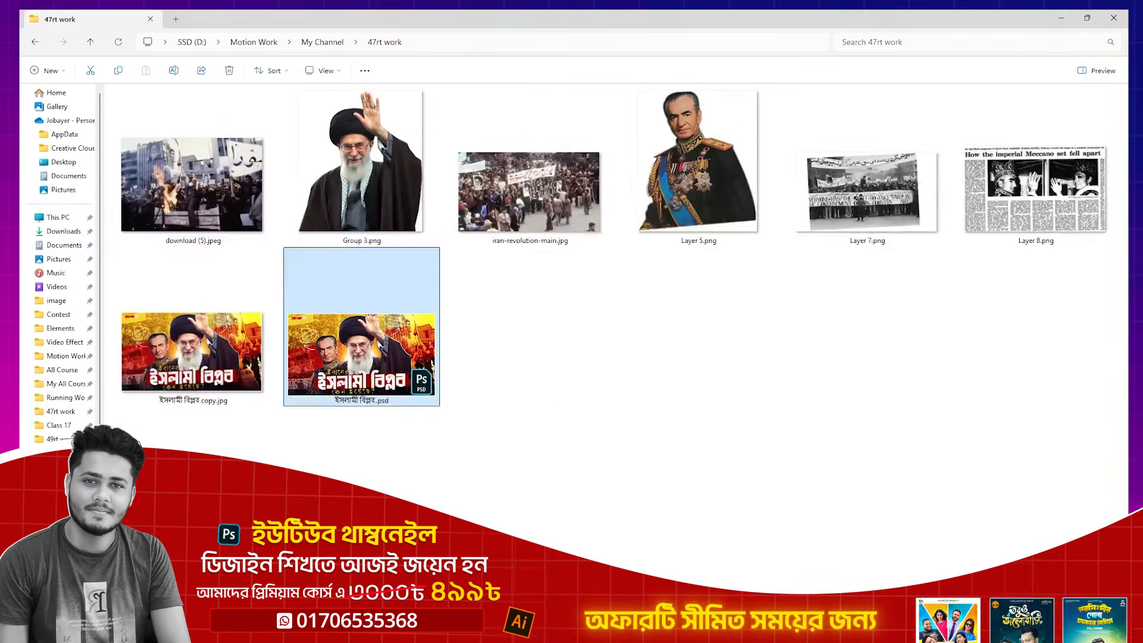
Place Group 3.png from the 47rt work folder, enlarge it to about 30.9% and shift it slightly right of the canvas centre
left_click(367, 162)
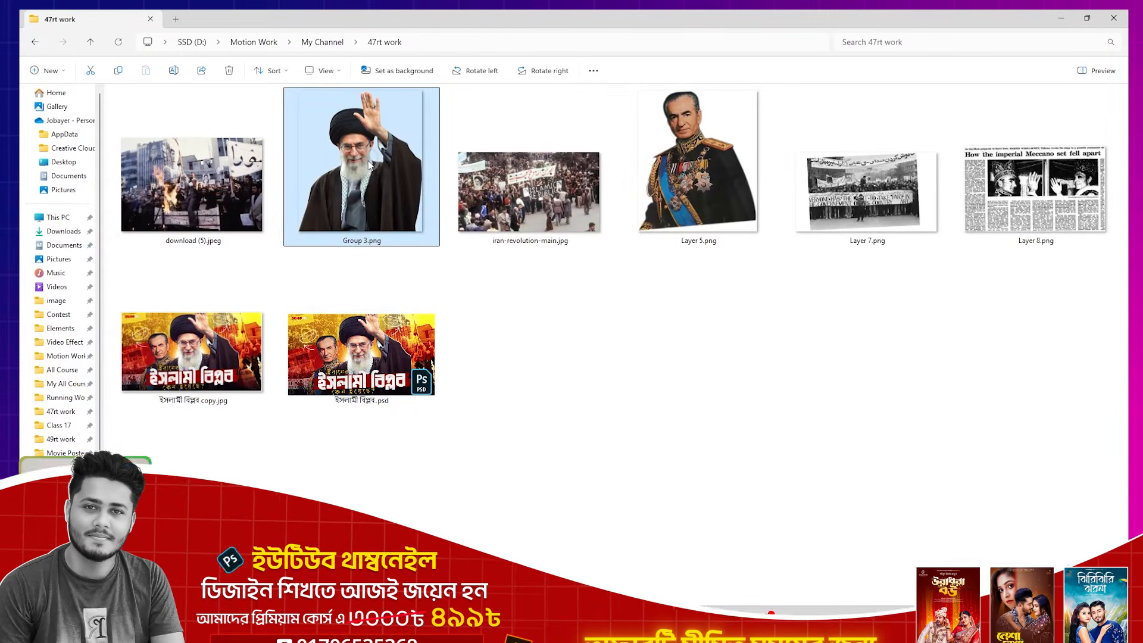
left_click(703, 201)
left_click(388, 218)
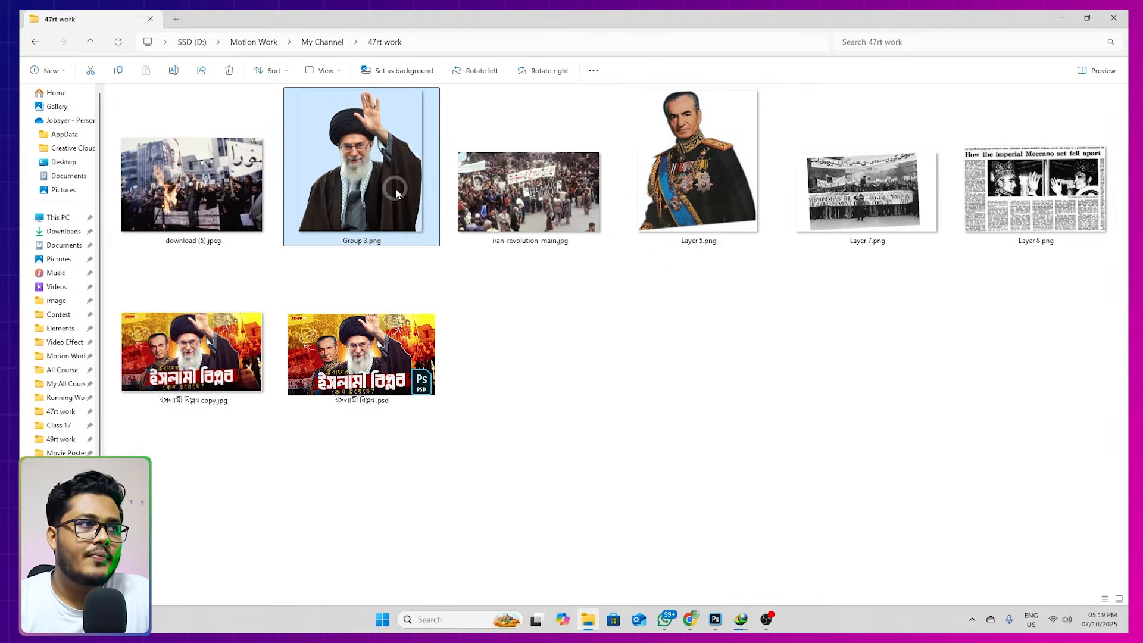
left_click_drag(372, 185, 538, 376)
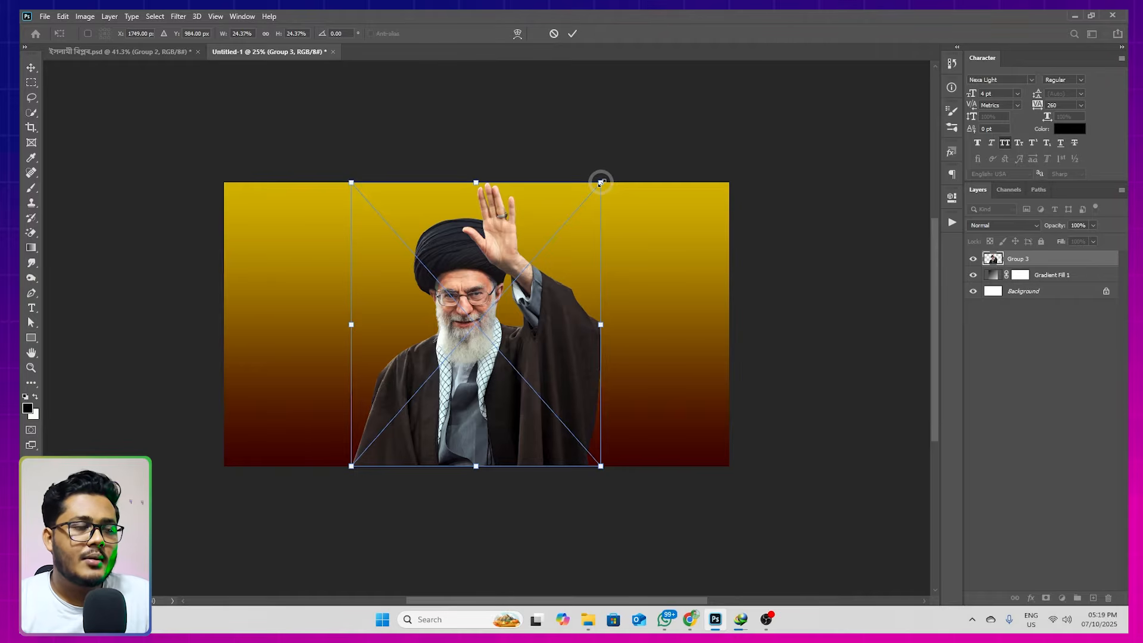
left_click_drag(601, 183, 633, 142)
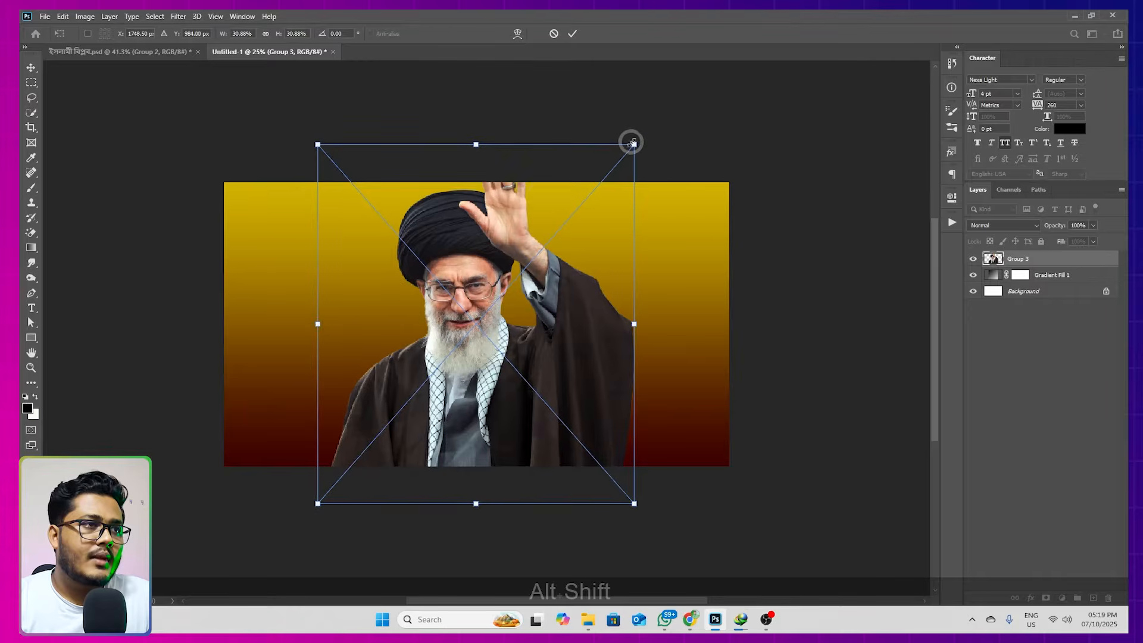
double_click(494, 262)
left_click_drag(494, 271, 505, 271)
left_click(583, 293)
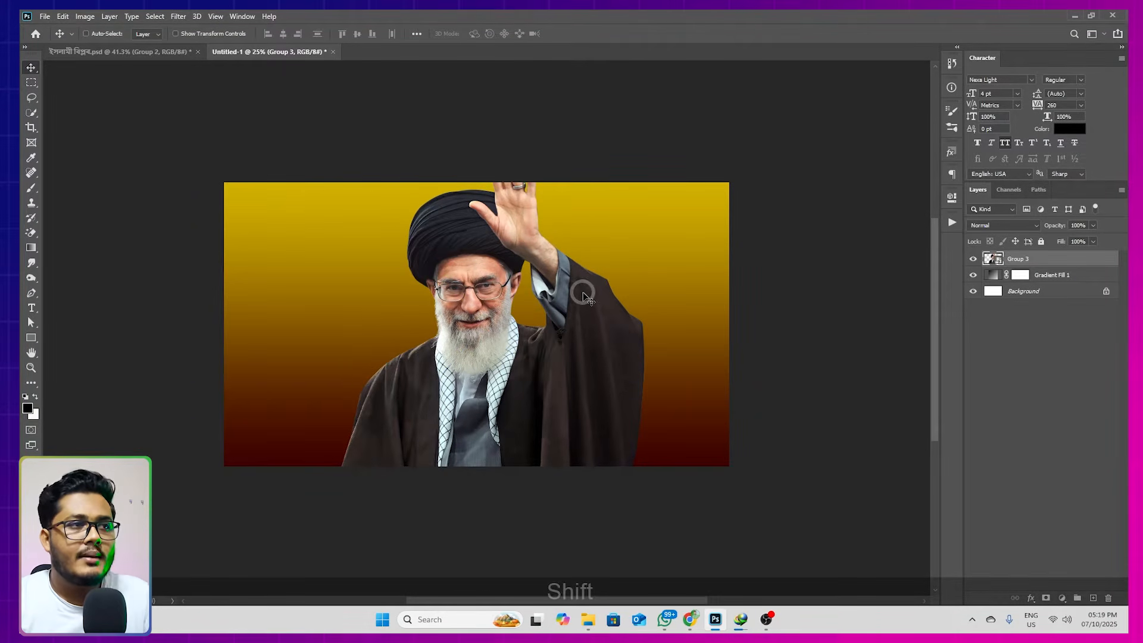
Place Layer 5.png from the 47rt work folder on the canvas and position it left of centre over the waving figure
left_click(591, 616)
left_click(661, 155)
left_click_drag(705, 193, 441, 411)
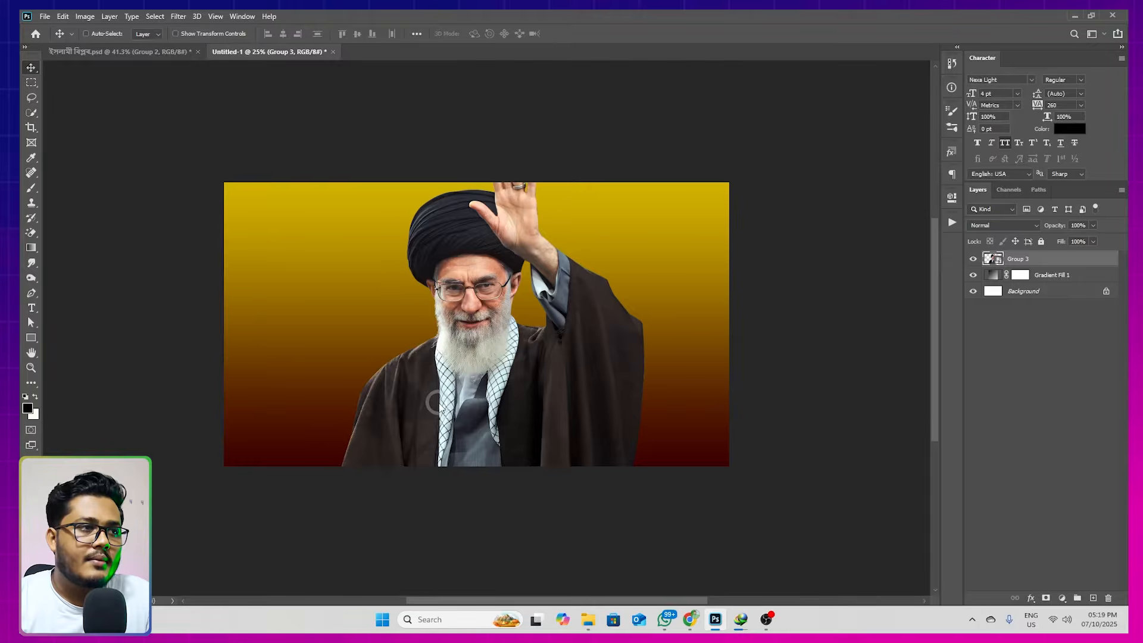
left_click_drag(519, 310, 468, 333)
key("Return")
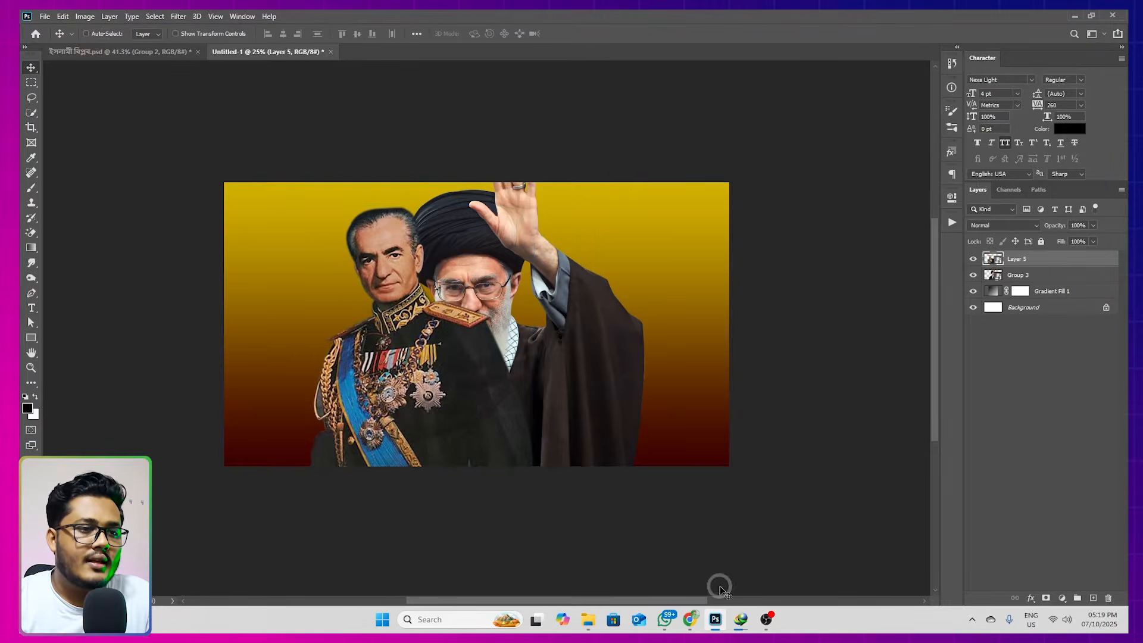
Switch to Chrome and open the Adobe Express Free Image Background Remover page in a new tab
left_click(690, 619)
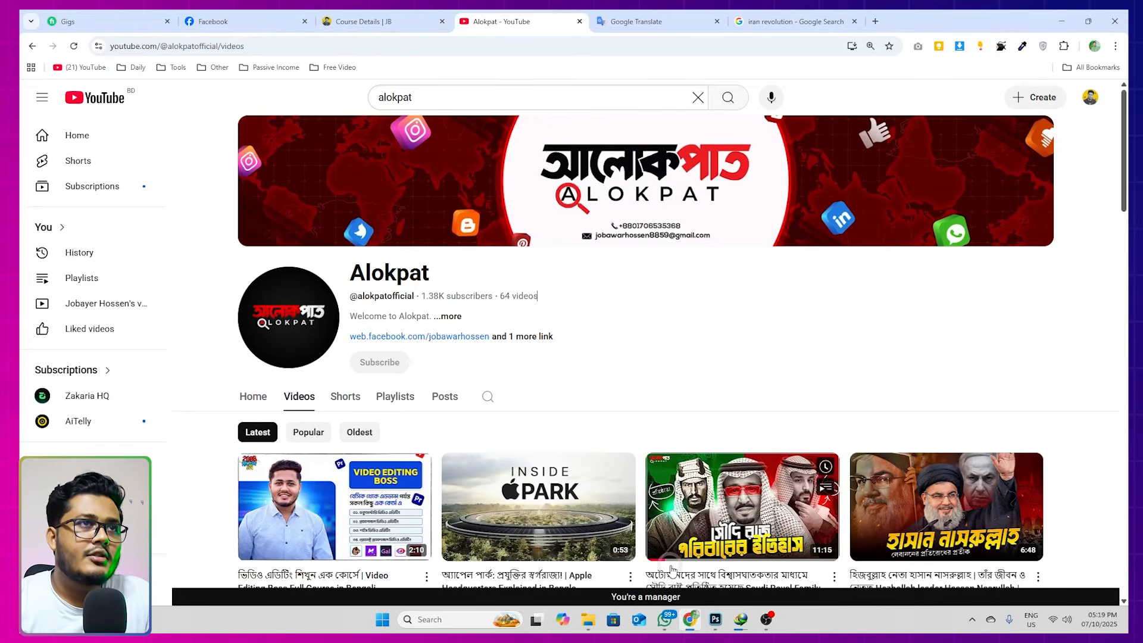
left_click(876, 22)
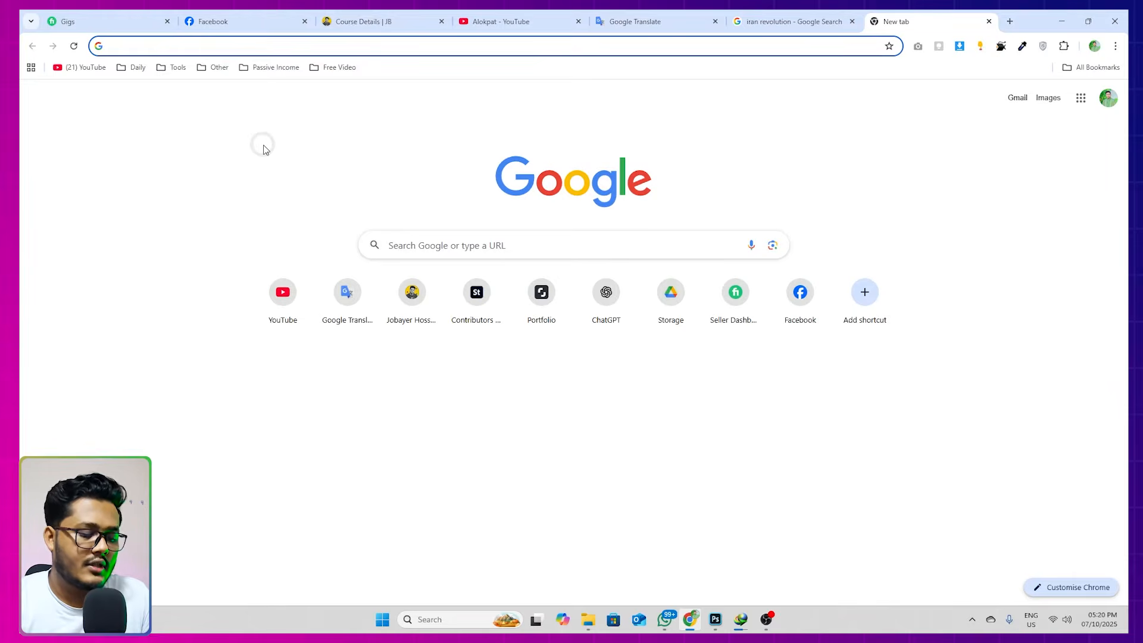
type("g")
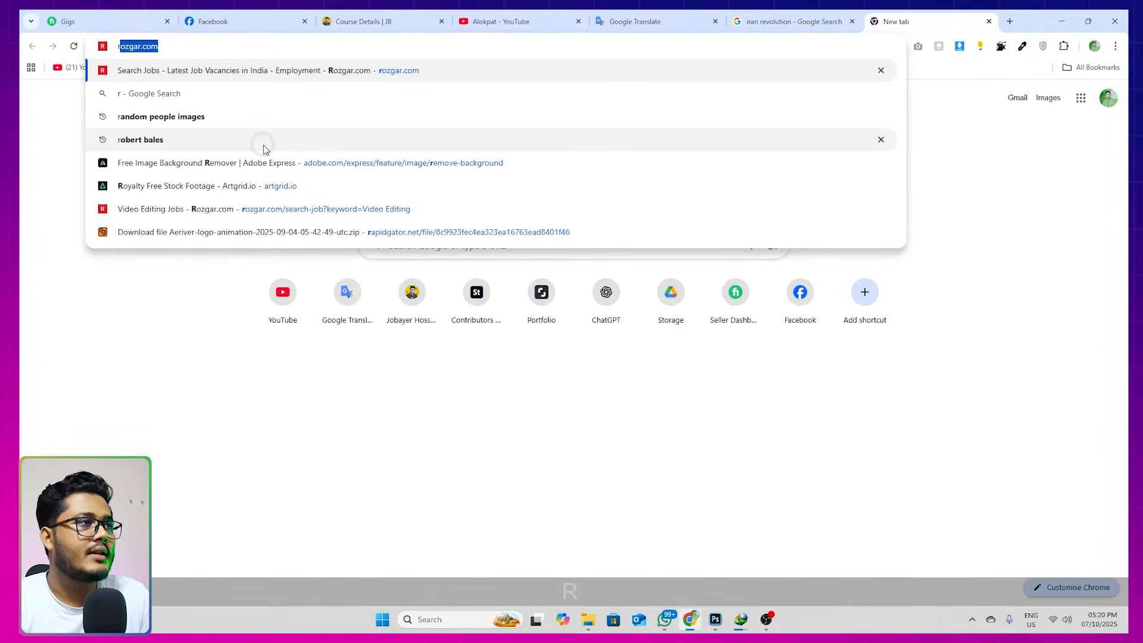
key("BackSpace")
key("BackSpace")
type("adobe")
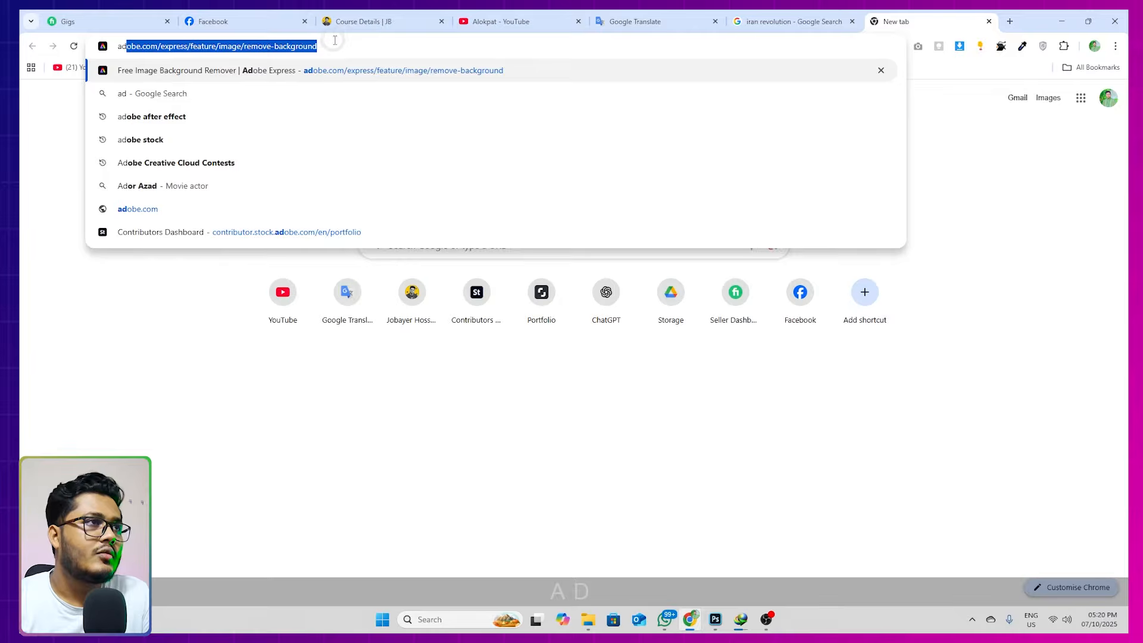
key("Return")
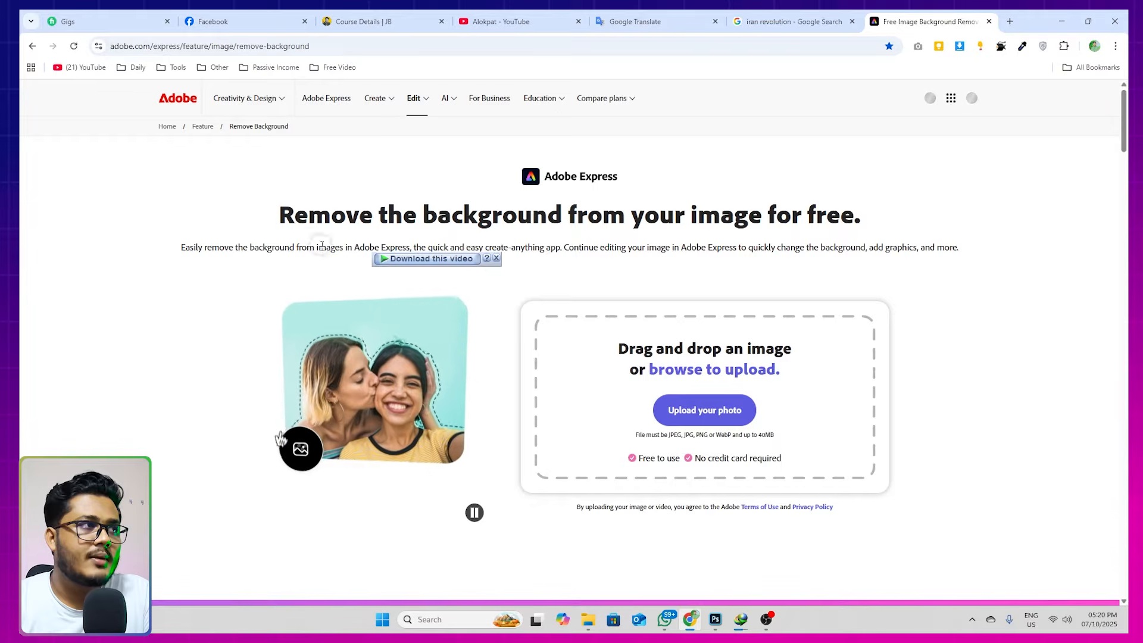
Upload handsome-young-cheerful-man-with-arms-crossed.jpg from Downloads to the background remover
left_click(676, 410)
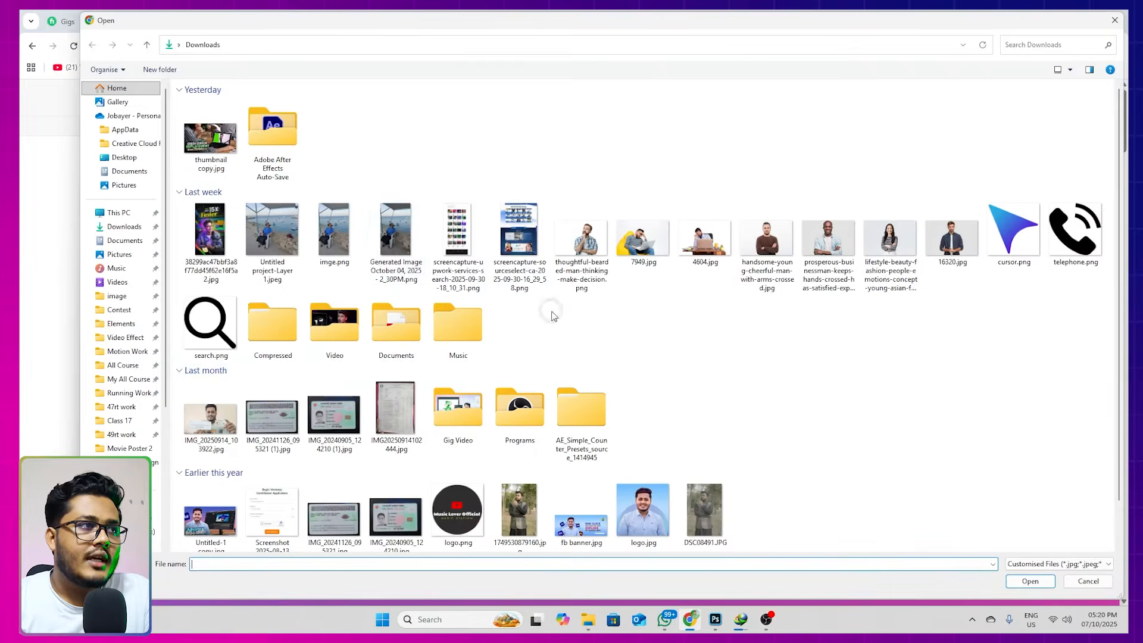
left_click(769, 269)
left_click(1030, 582)
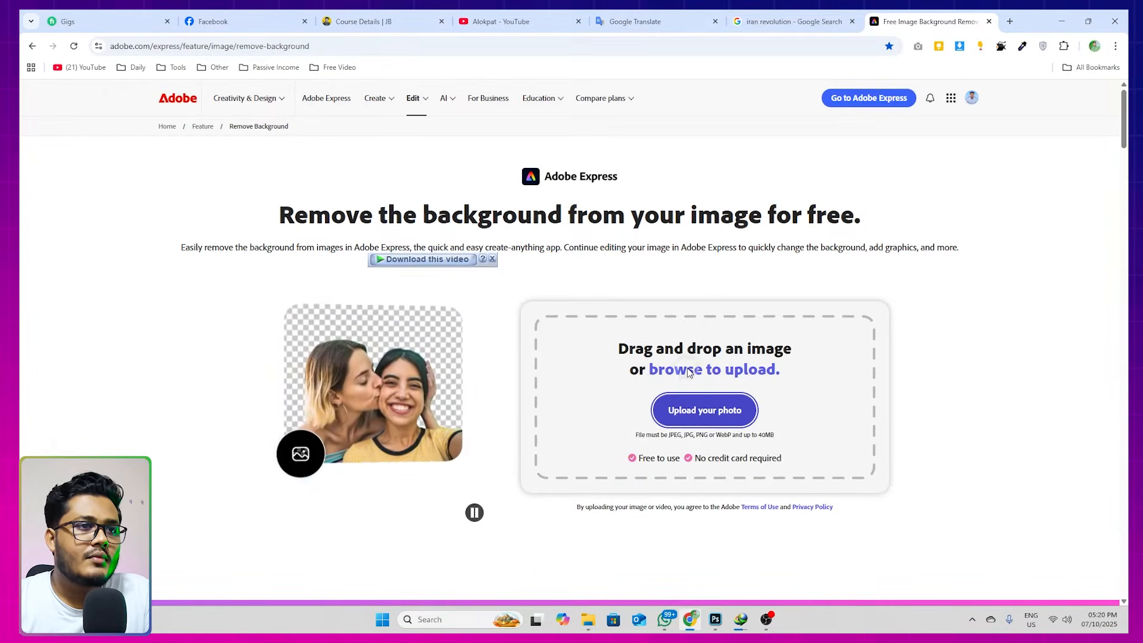
Try to upload Untitled project-Layer 1.jpeg from Downloads to the background remover
left_click(683, 413)
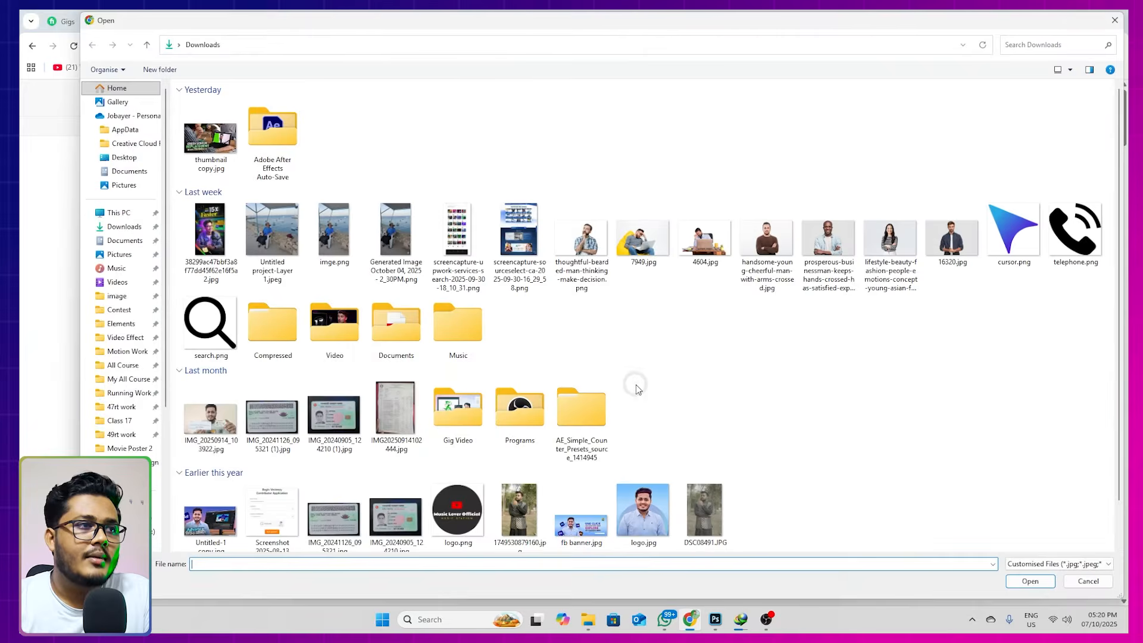
left_click(291, 238)
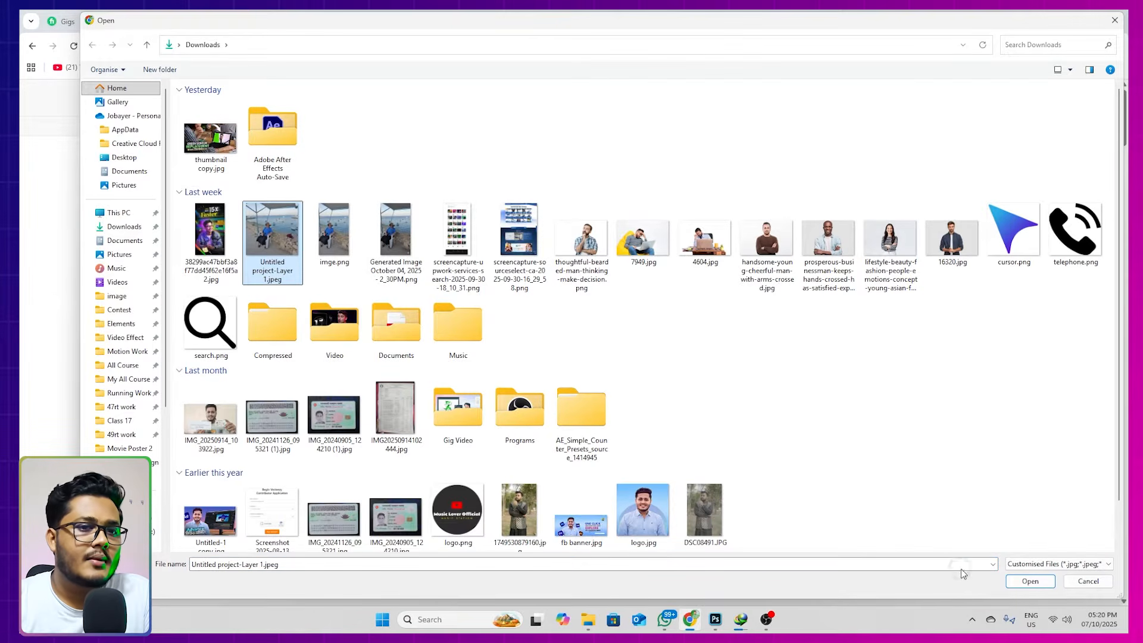
left_click(1030, 582)
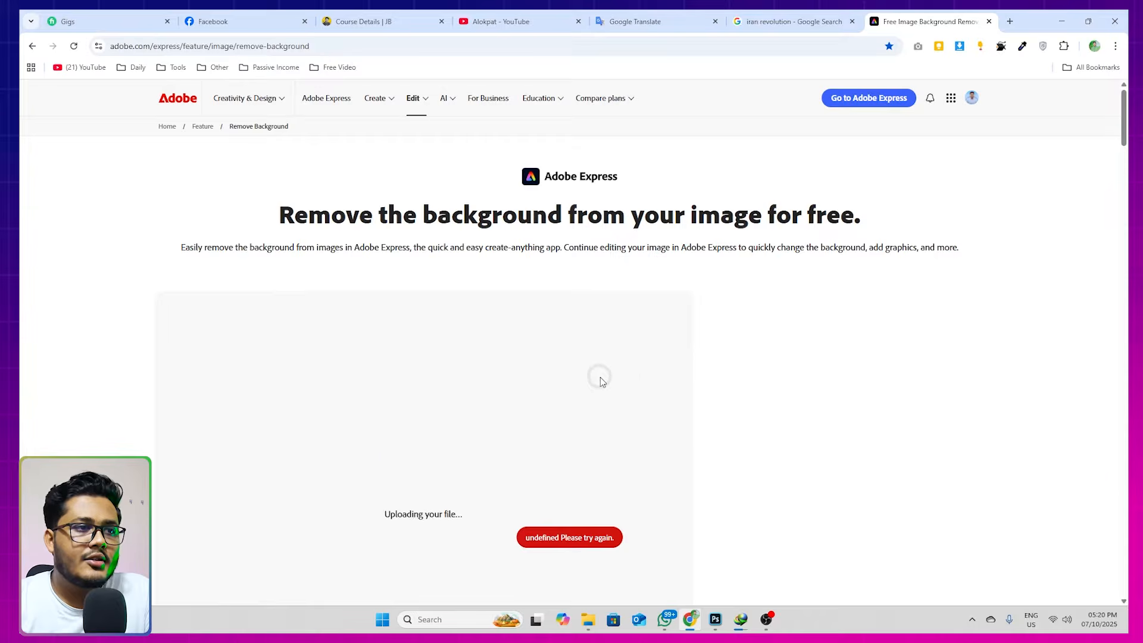
Examine the background remover's cut-out of the man with crossed arms and the download options beside it
scroll(575, 366, "down", 3)
scroll(574, 367, "up", 1)
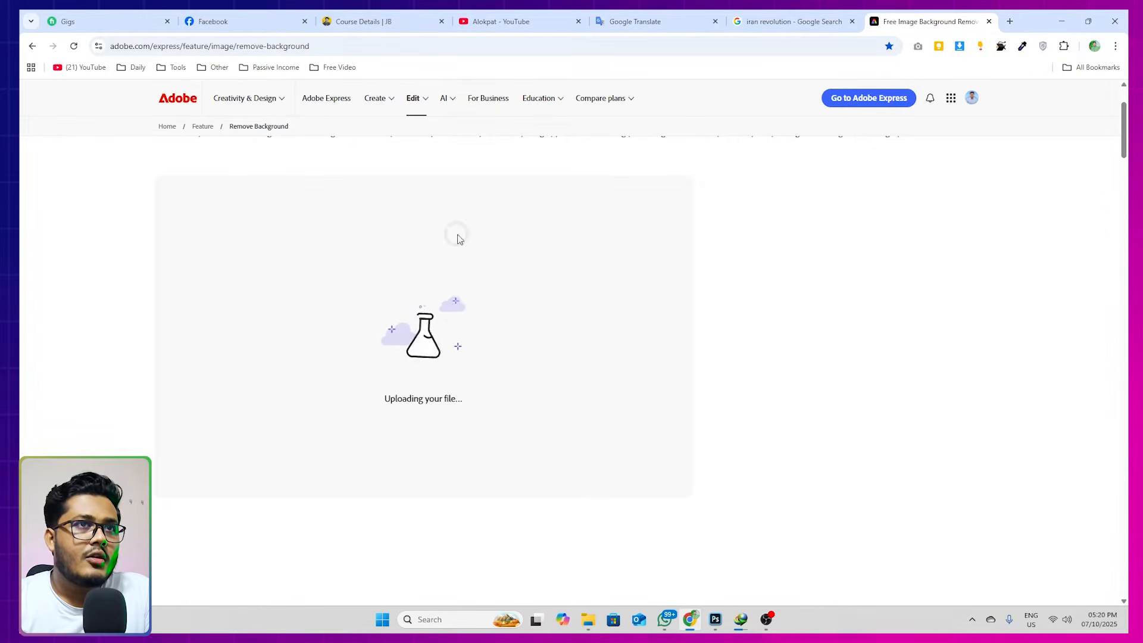
scroll(547, 331, "up", 2)
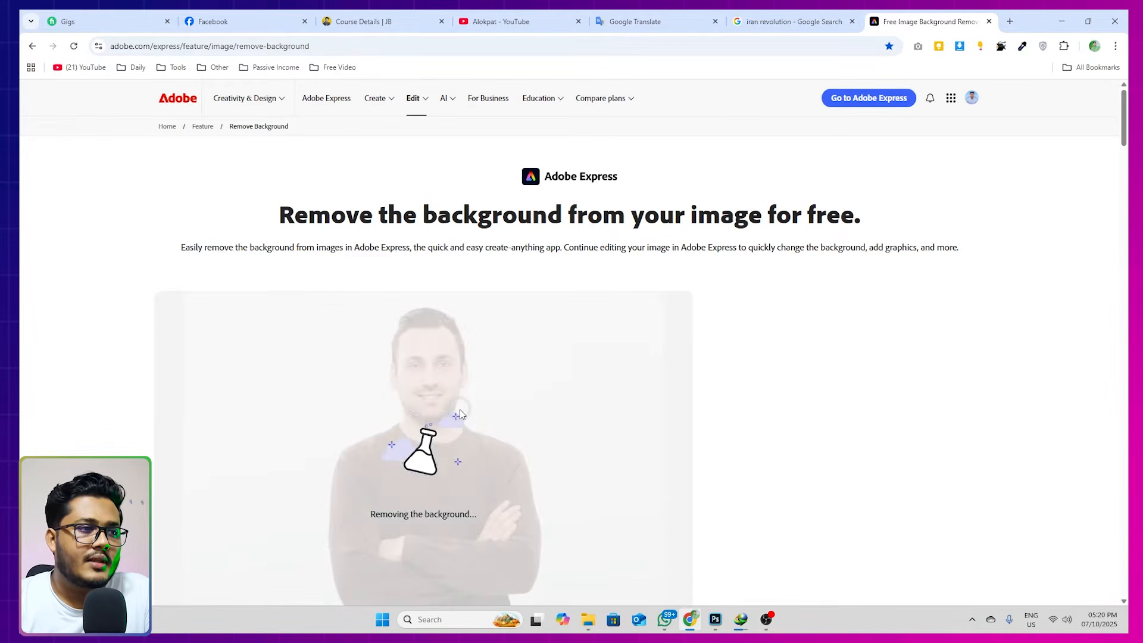
scroll(493, 393, "down", 2)
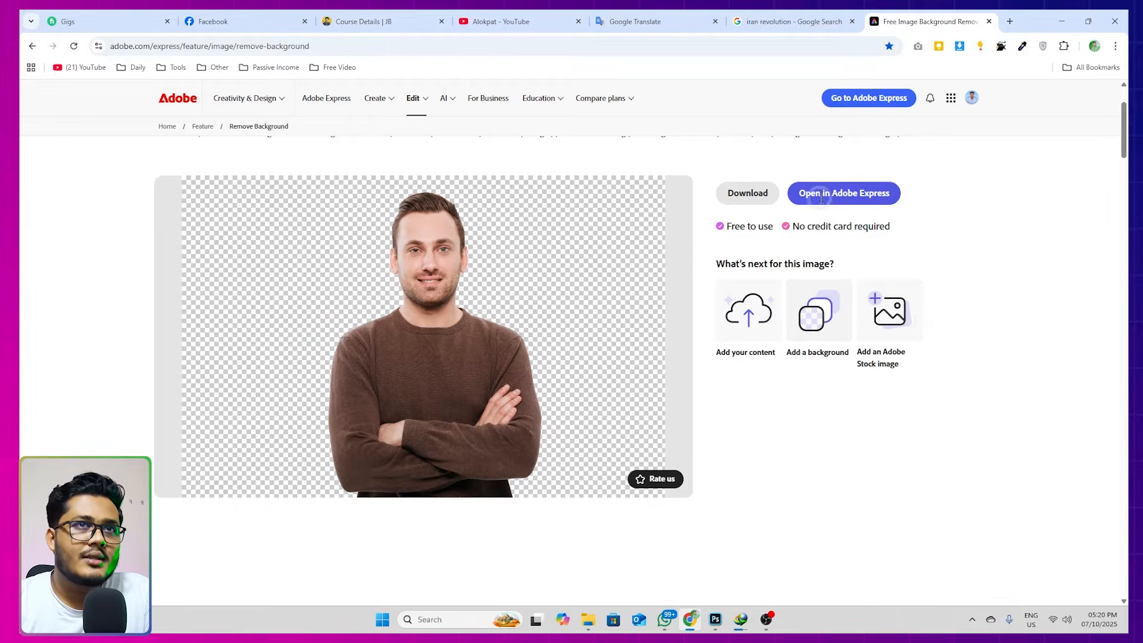
Return to Photoshop, move Layer 5 beneath Group 3 in the stack, and shift the waving man slightly to the right
left_click(990, 21)
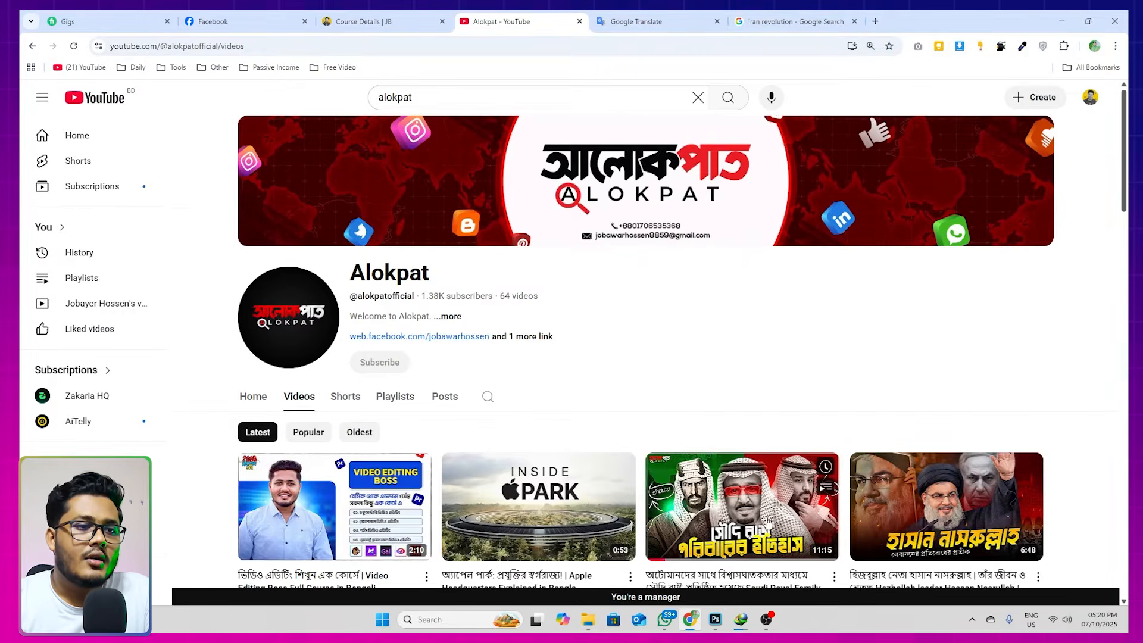
left_click(716, 619)
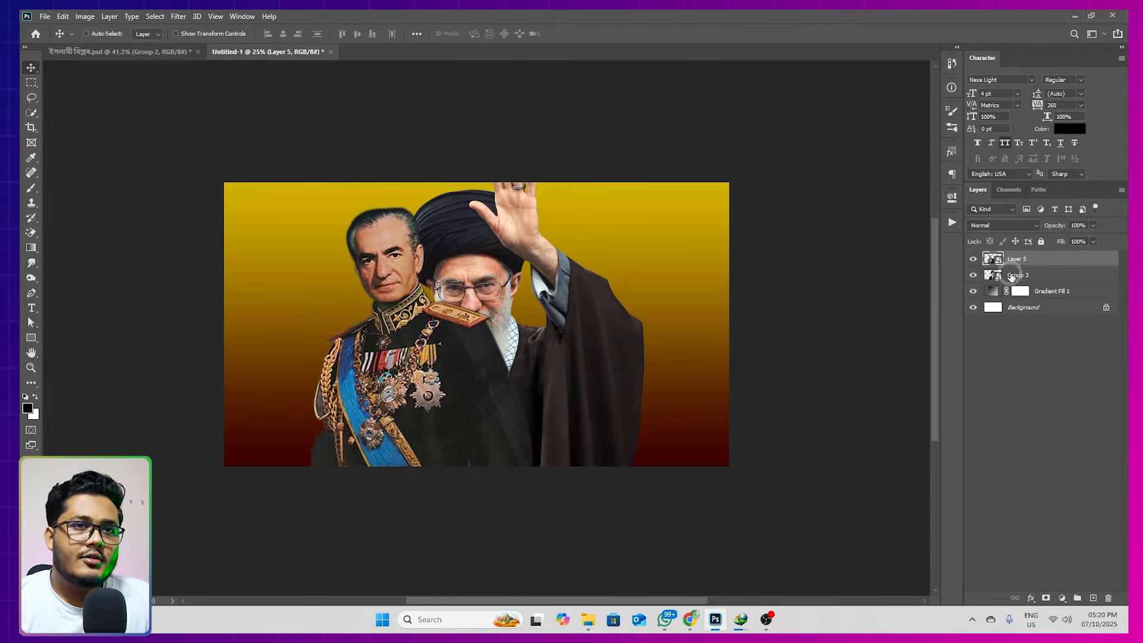
left_click_drag(1021, 268, 1018, 280)
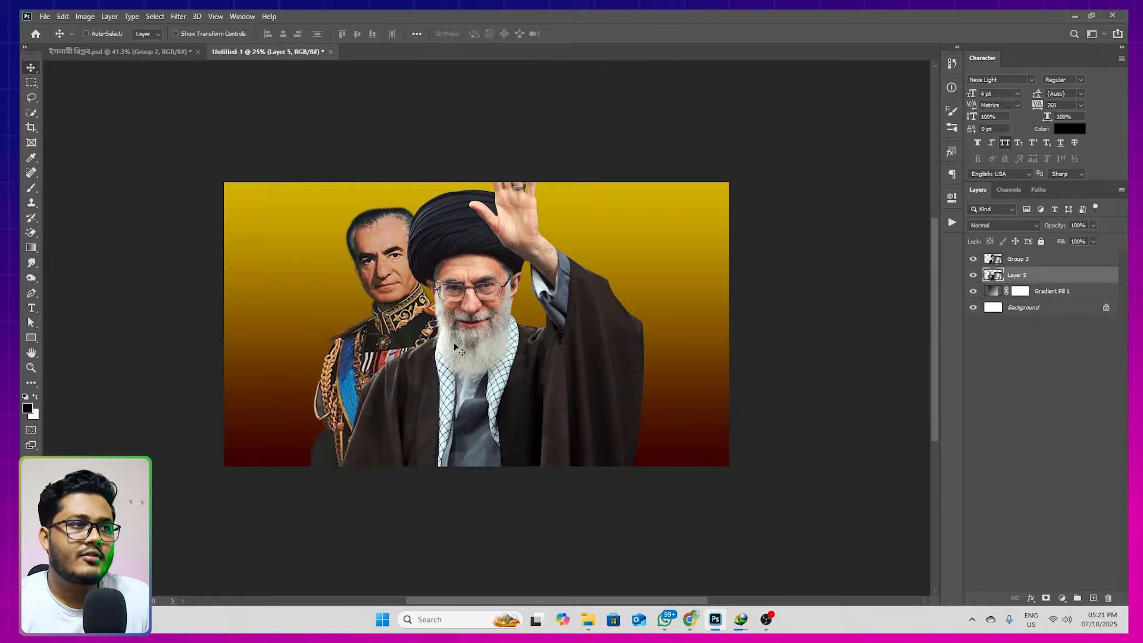
left_click_drag(512, 337, 534, 340)
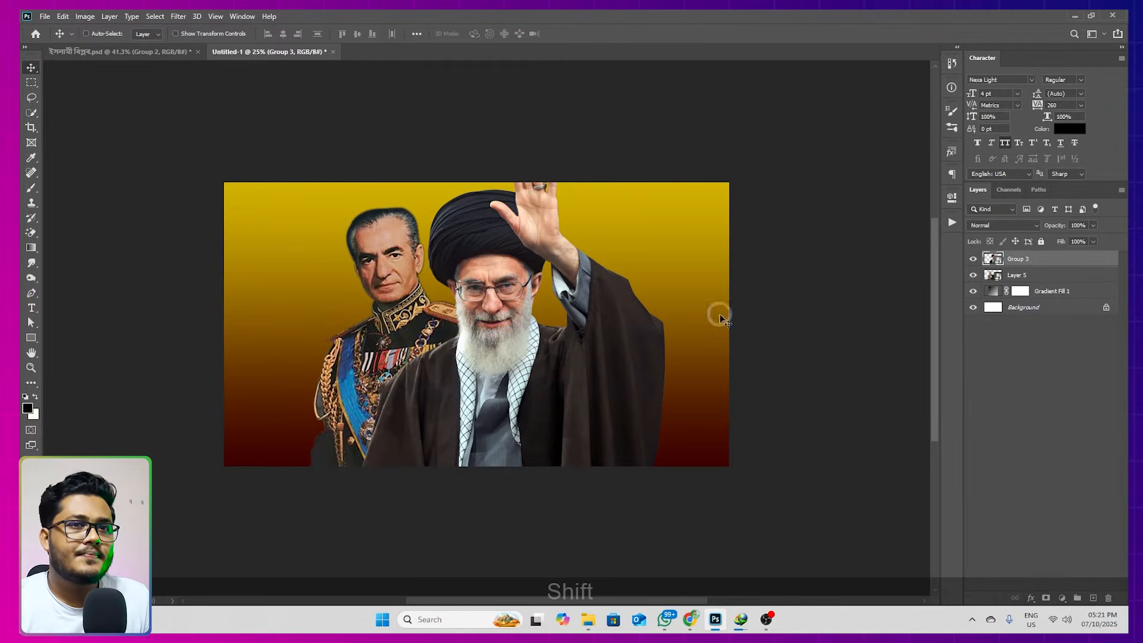
Shift the uniformed man on Layer 5 slightly left and down, and scale him down to about 24.16%
left_click(1013, 272)
left_click_drag(370, 294, 408, 305)
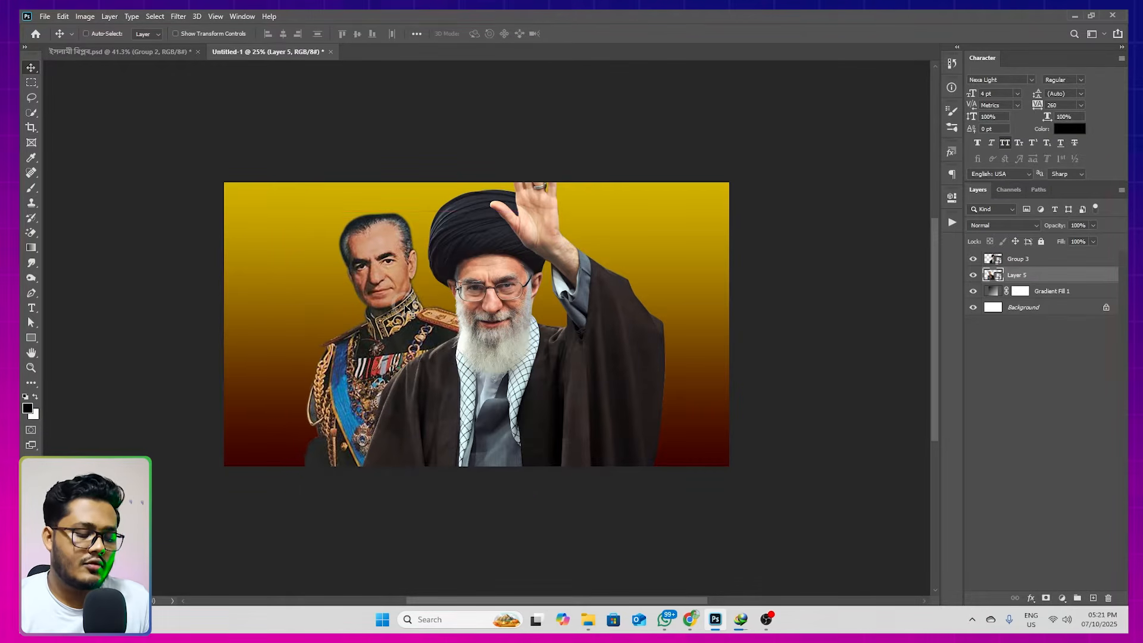
key("ctrl+t")
left_click_drag(527, 211, 522, 217)
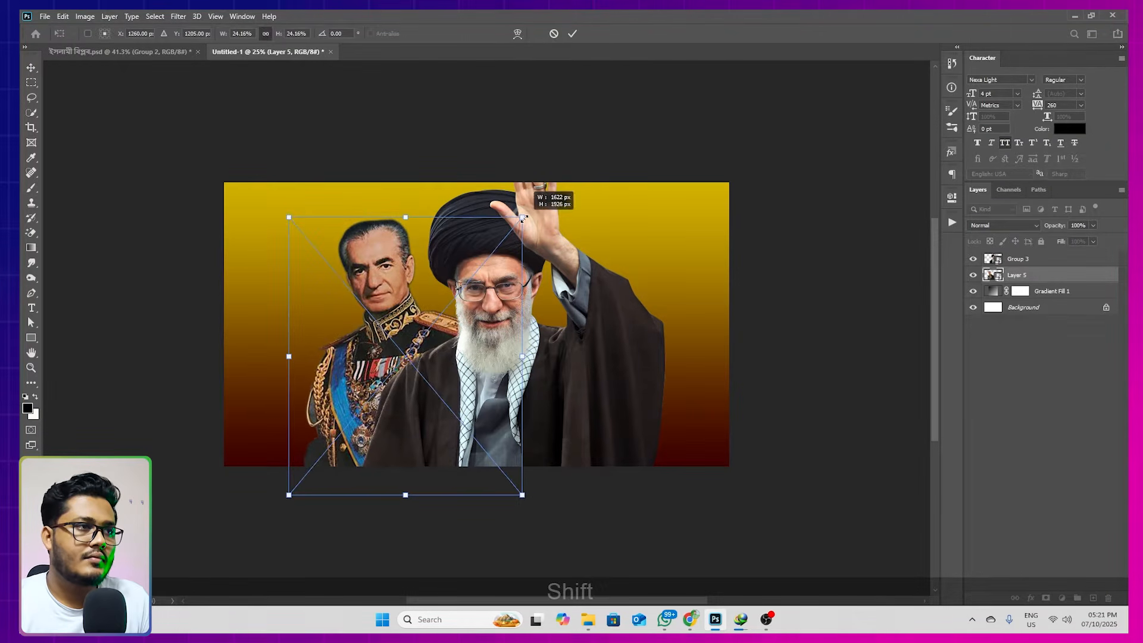
left_click_drag(447, 265, 451, 265)
double_click(451, 265)
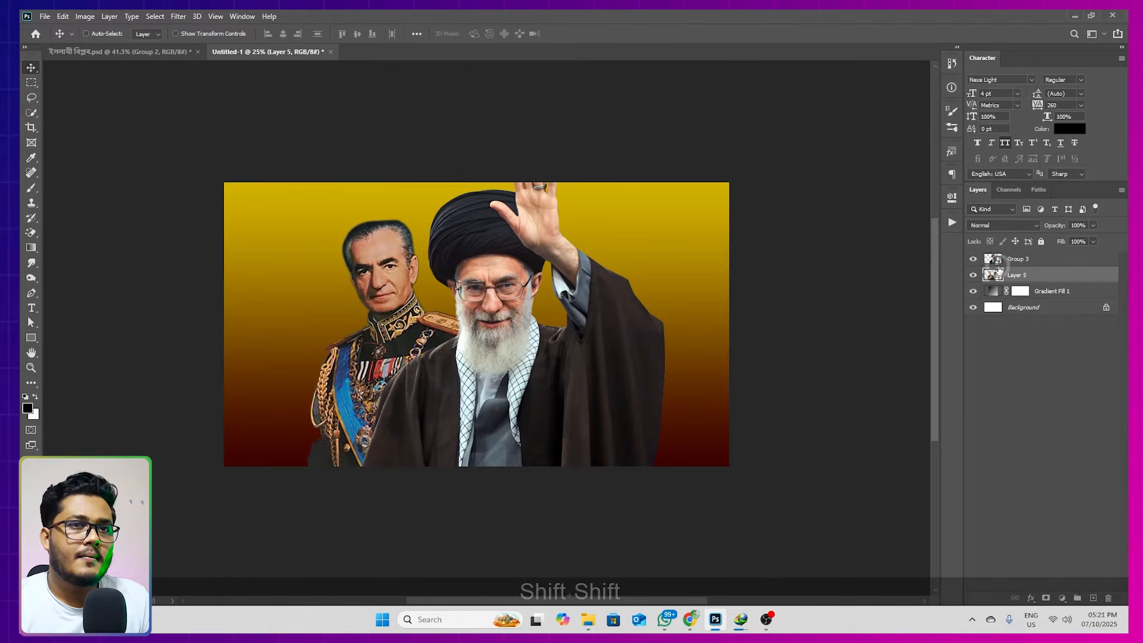
Move the waving man slightly right, and nudge both figure layers together a little to the left
left_click(1003, 260)
left_click_drag(577, 324, 584, 325)
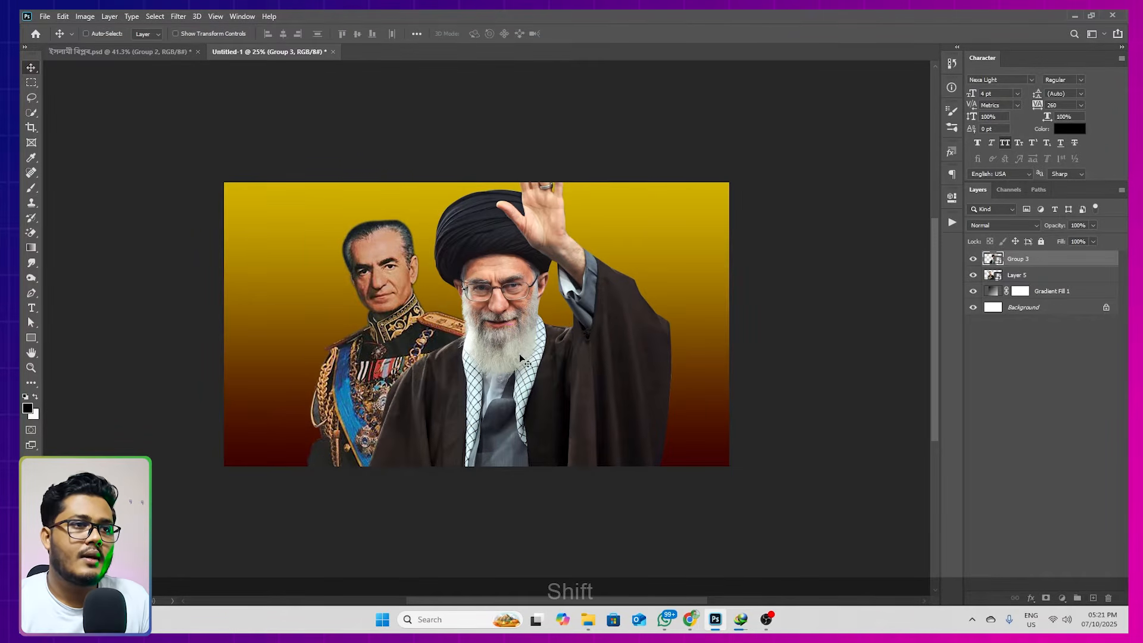
left_click_drag(519, 354, 572, 355)
left_click(1009, 278, "shift")
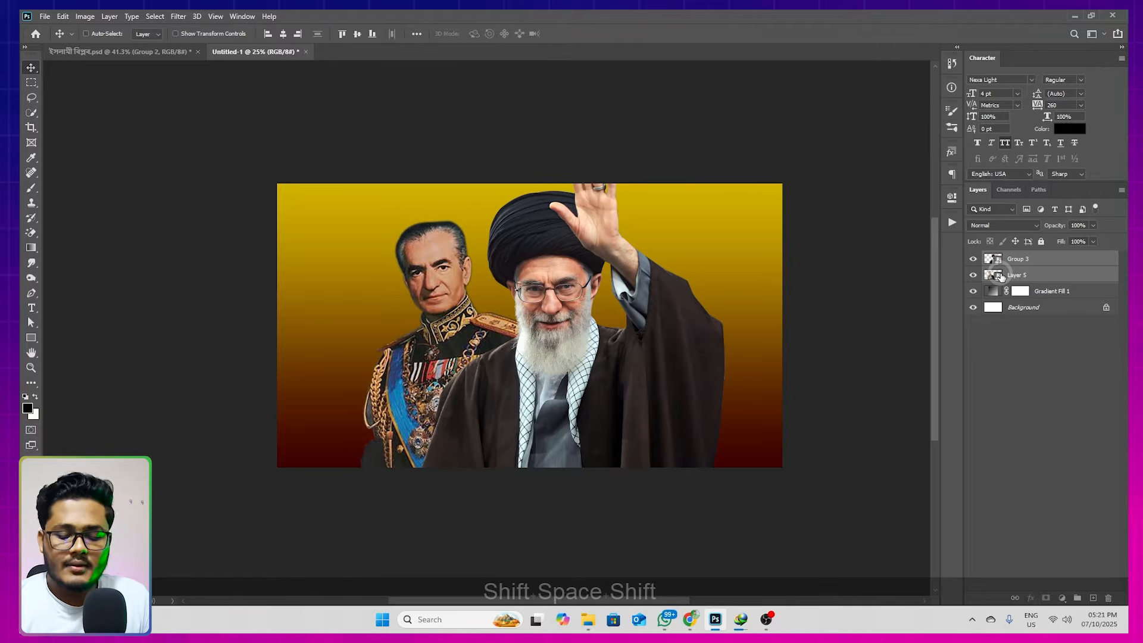
key("shift+Left")
key("shift+Left")
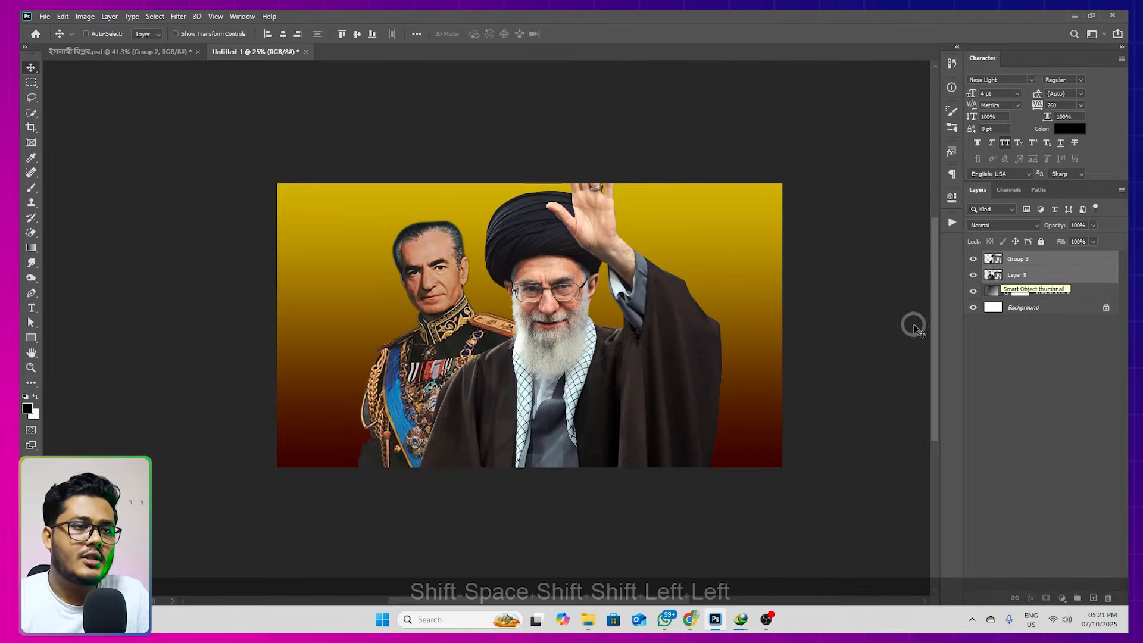
Place iran-revolution-main.jpg from the 47rt work folder above Gradient Fill 1, offset toward the canvas's upper left behind the figures
left_click(1048, 291)
left_click(588, 620)
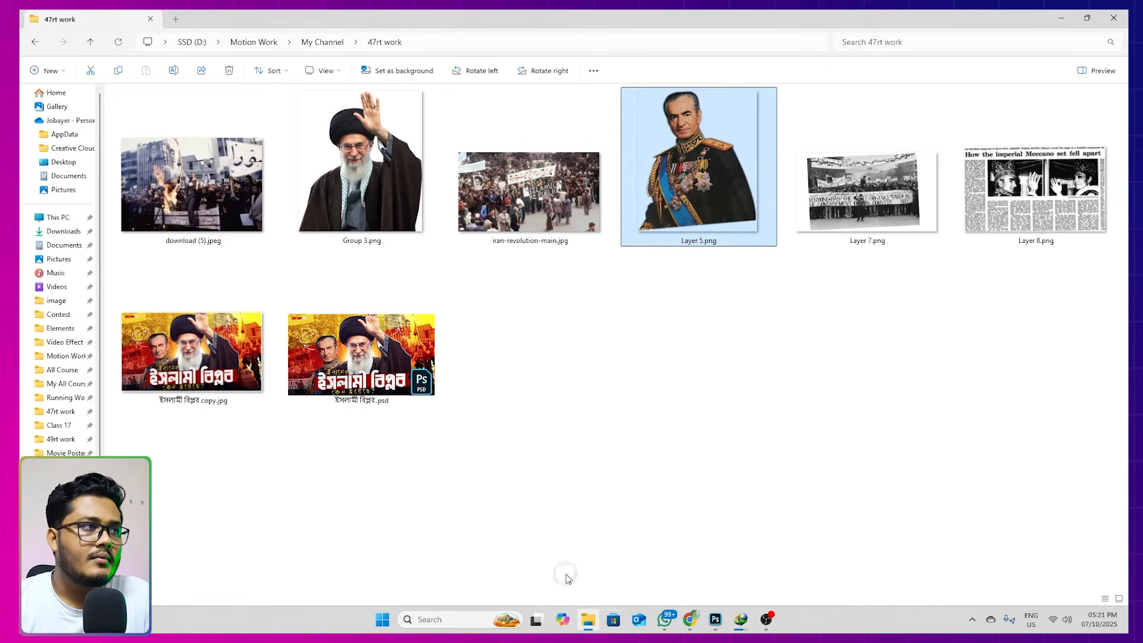
left_click(525, 243)
left_click_drag(489, 198, 504, 407)
key("ctrl+z")
left_click_drag(515, 294, 492, 264)
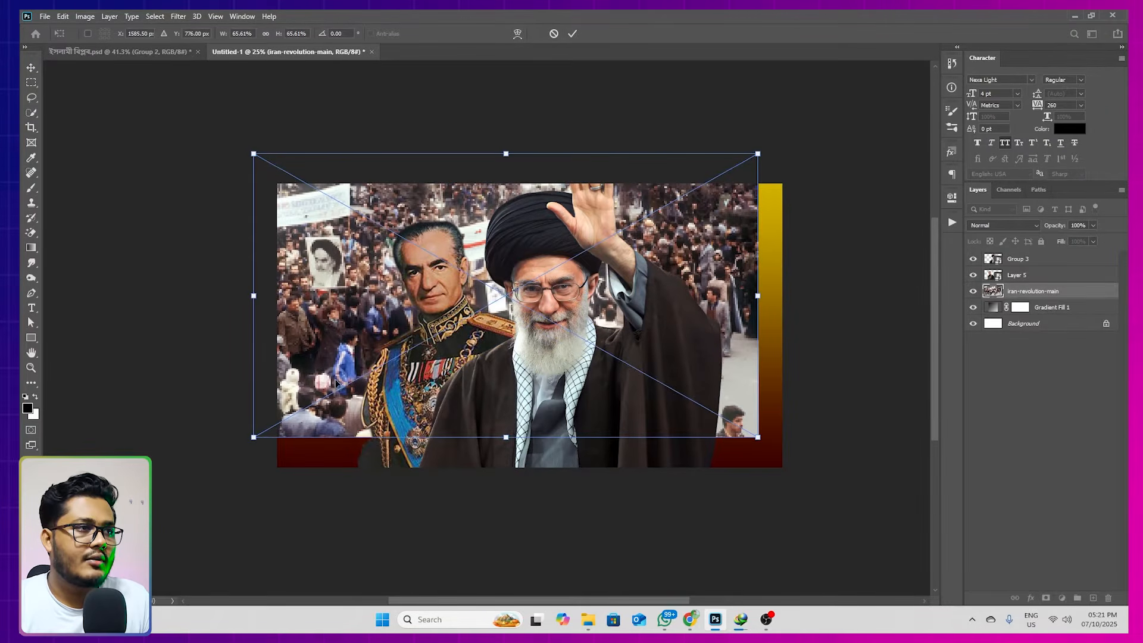
key("Return")
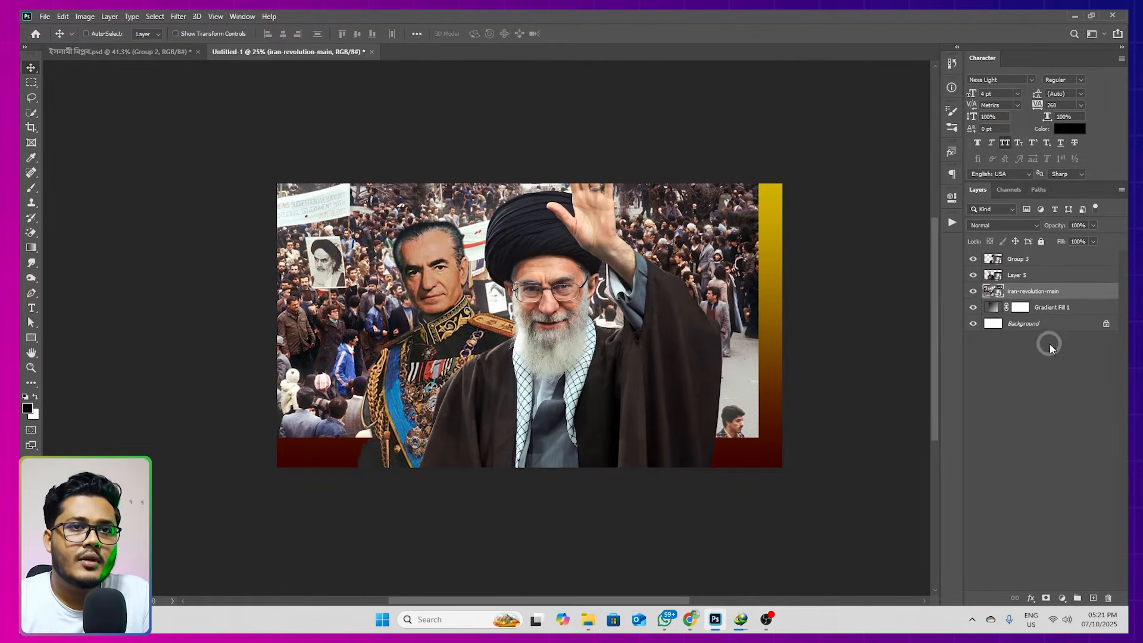
Add a layer mask to iran-revolution-main and paint with a large soft black brush to fade the photo's right and bottom edges
left_click(1046, 598)
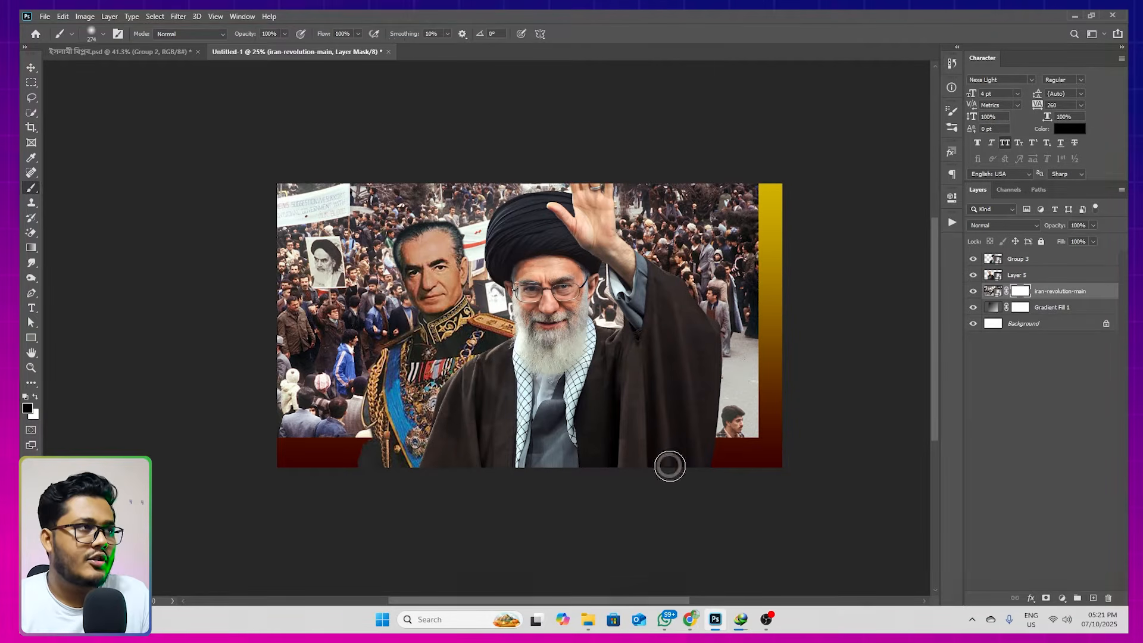
key("b")
left_click(28, 411)
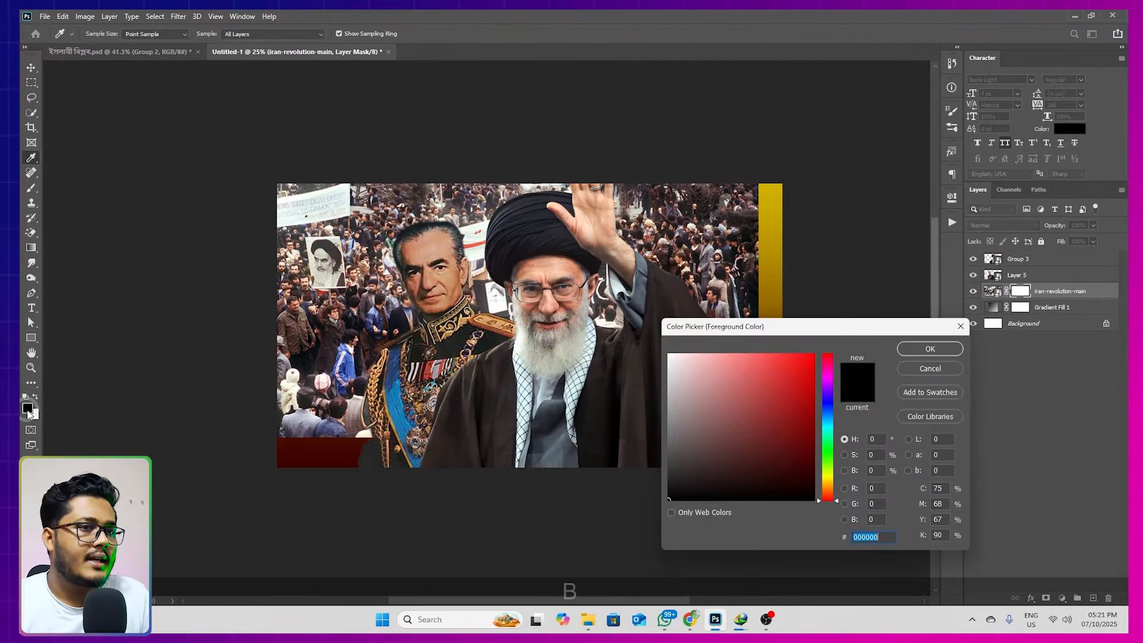
left_click(945, 356)
left_click_drag(712, 278, 751, 277)
left_click_drag(769, 177, 772, 507)
left_click_drag(762, 323, 801, 323)
mouse_move(756, 209)
left_mouse_down()
mouse_move(758, 472)
mouse_move(748, 441)
mouse_move(281, 466)
mouse_move(224, 455)
mouse_move(787, 463)
mouse_move(287, 453)
mouse_move(781, 454)
mouse_move(749, 389)
mouse_move(750, 243)
left_mouse_up()
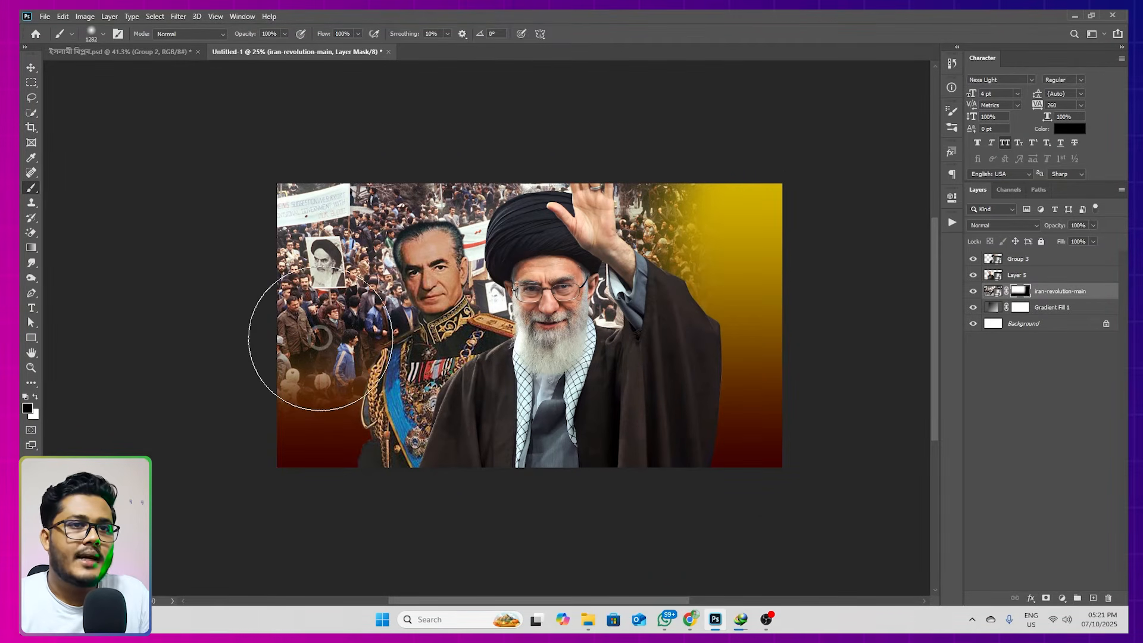
Set the blend mode of the iran-revolution-main layer to Soft Light
left_click(992, 225)
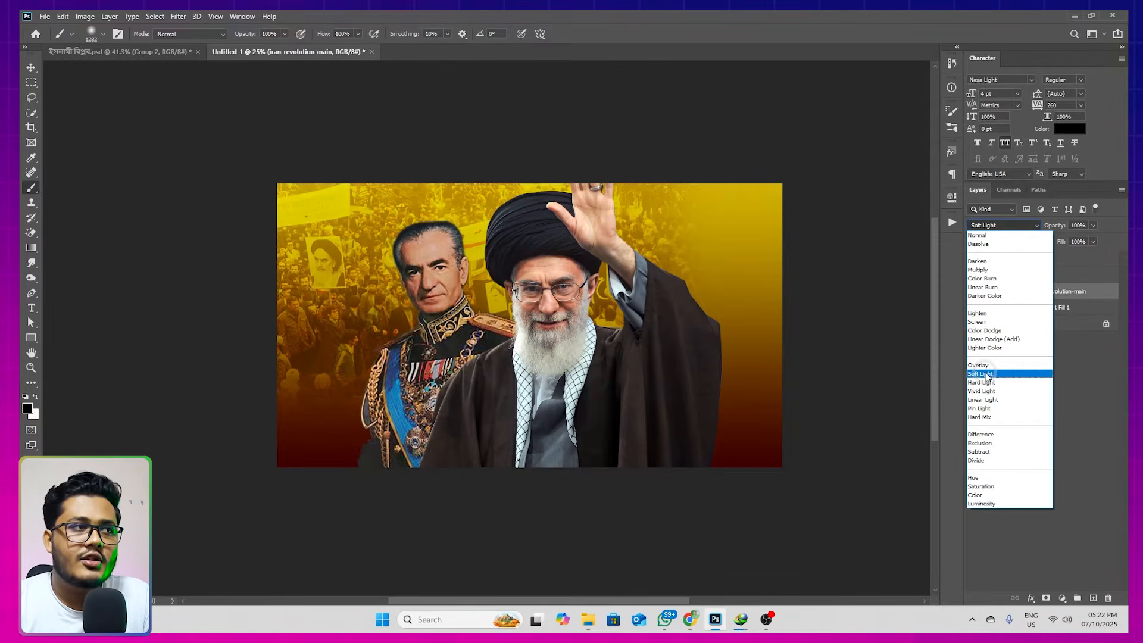
left_click(982, 373)
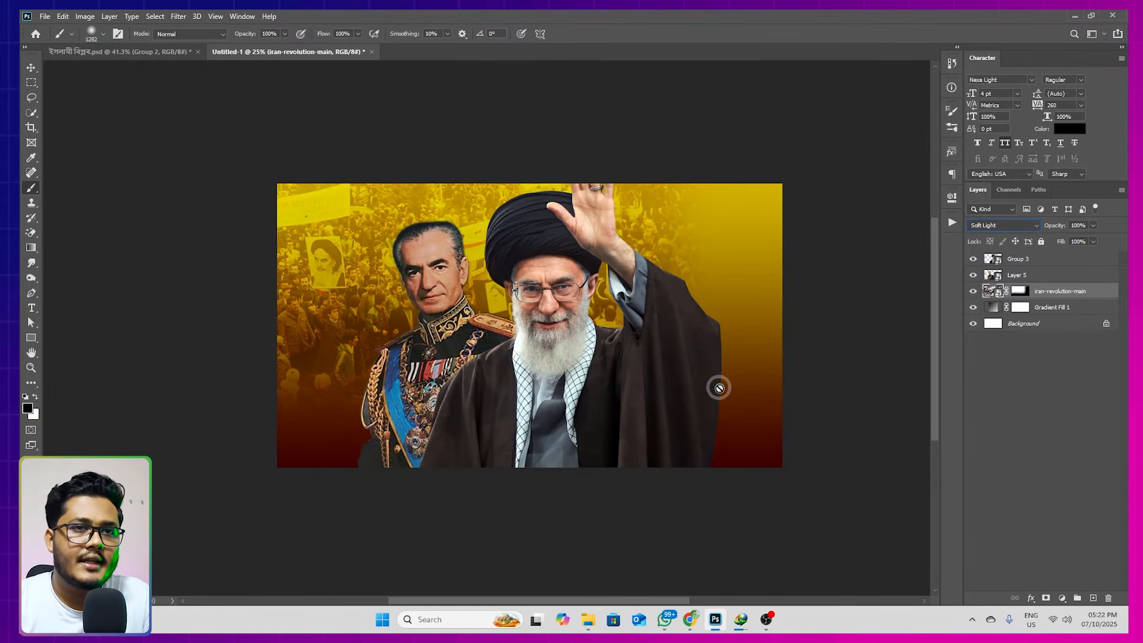
left_click(998, 306)
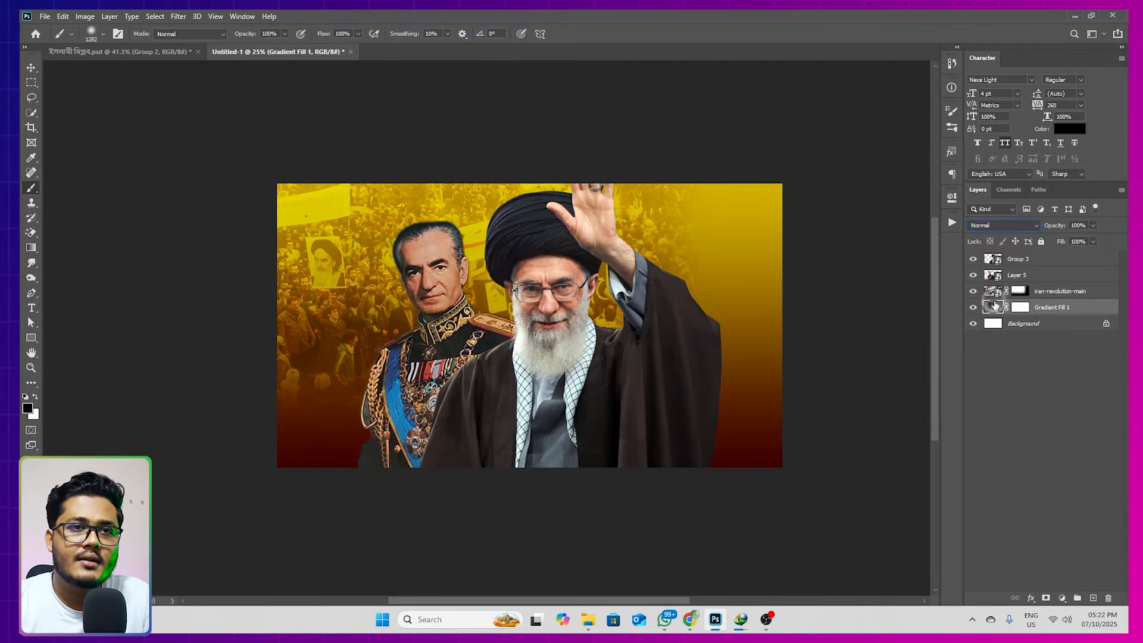
left_click(992, 295)
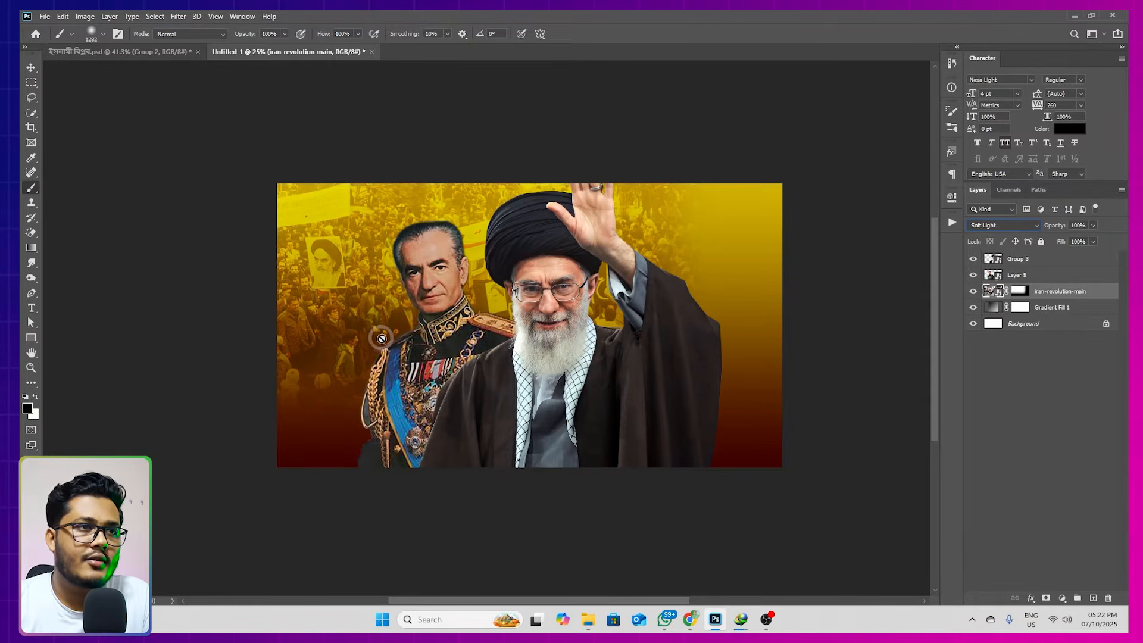
Place download (5).jpeg from the 47rt work folder behind the figures on the right side of the canvas
left_click(588, 620)
left_click(192, 188)
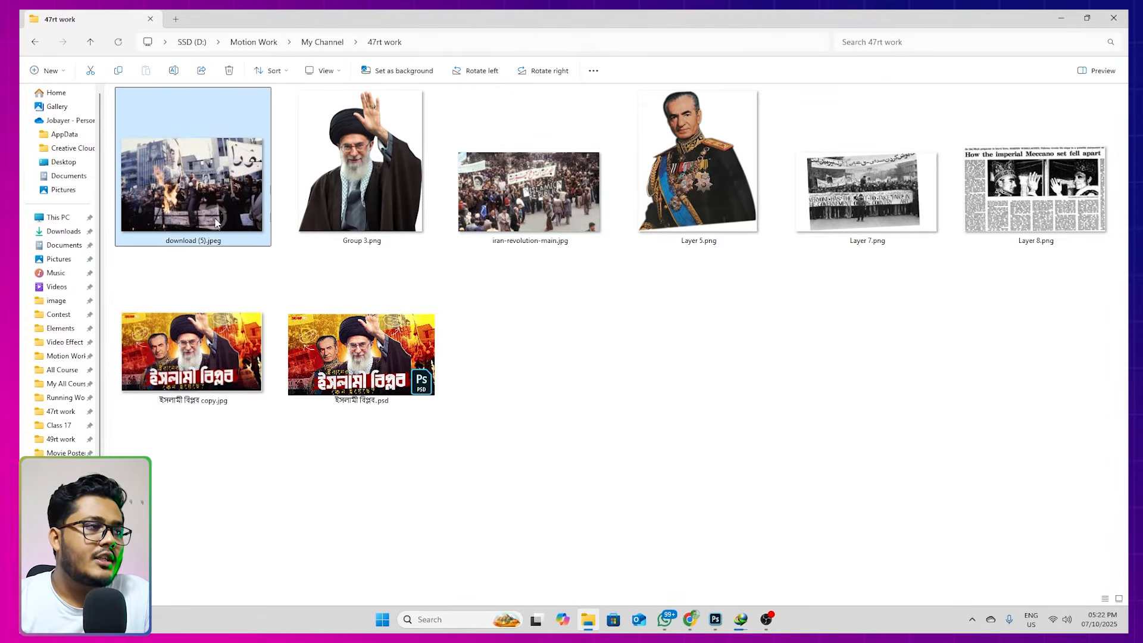
left_click_drag(157, 190, 714, 327)
left_click_drag(669, 284, 798, 262)
key("Return")
key("b")
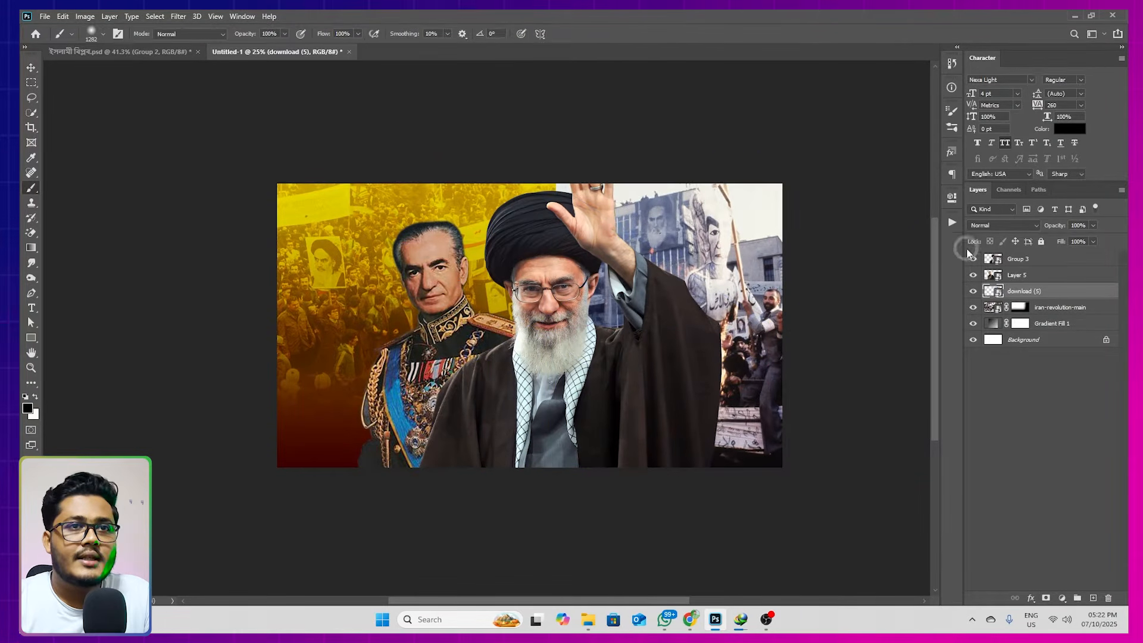
Set the download (5) layer's blend mode to Overlay and shift the photo slightly to the left
left_click(991, 226)
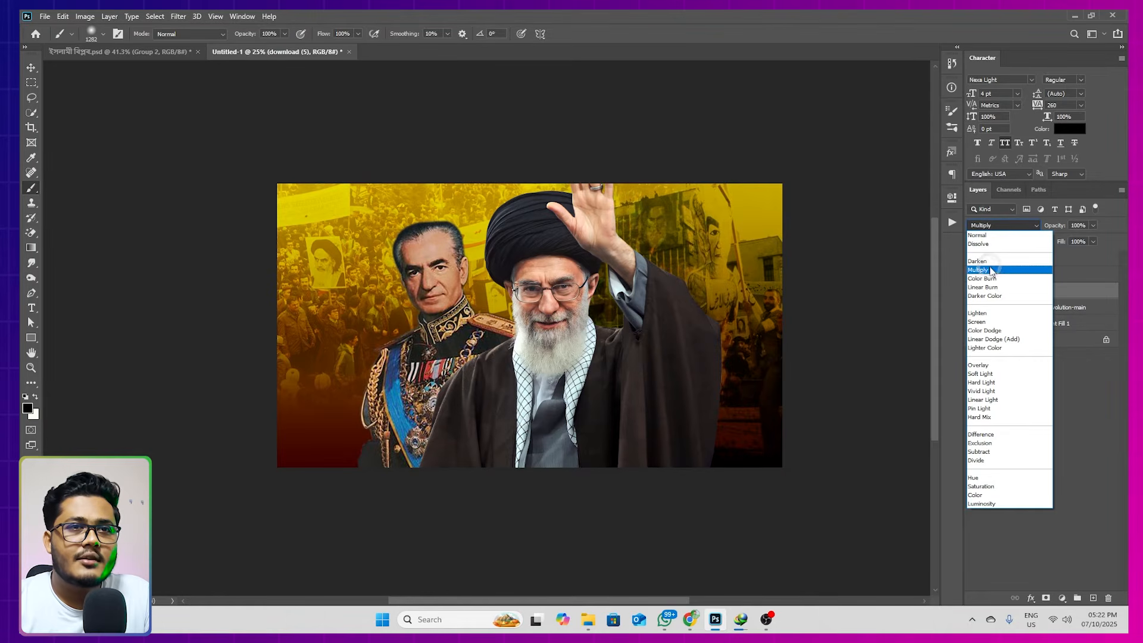
left_click(985, 367)
left_click(782, 311)
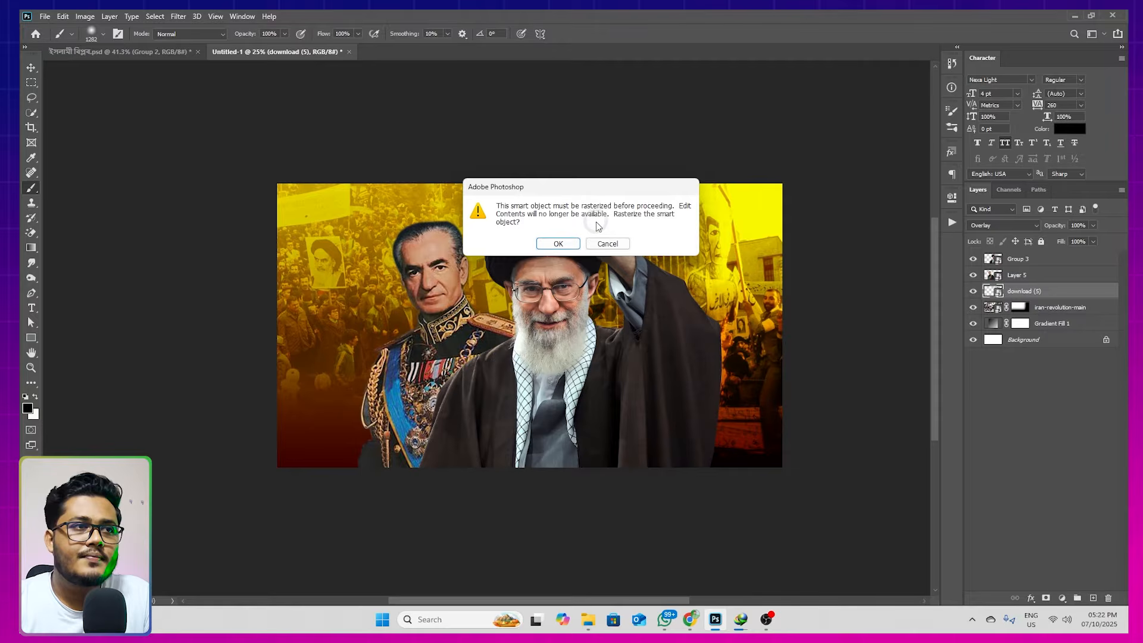
left_click(603, 245)
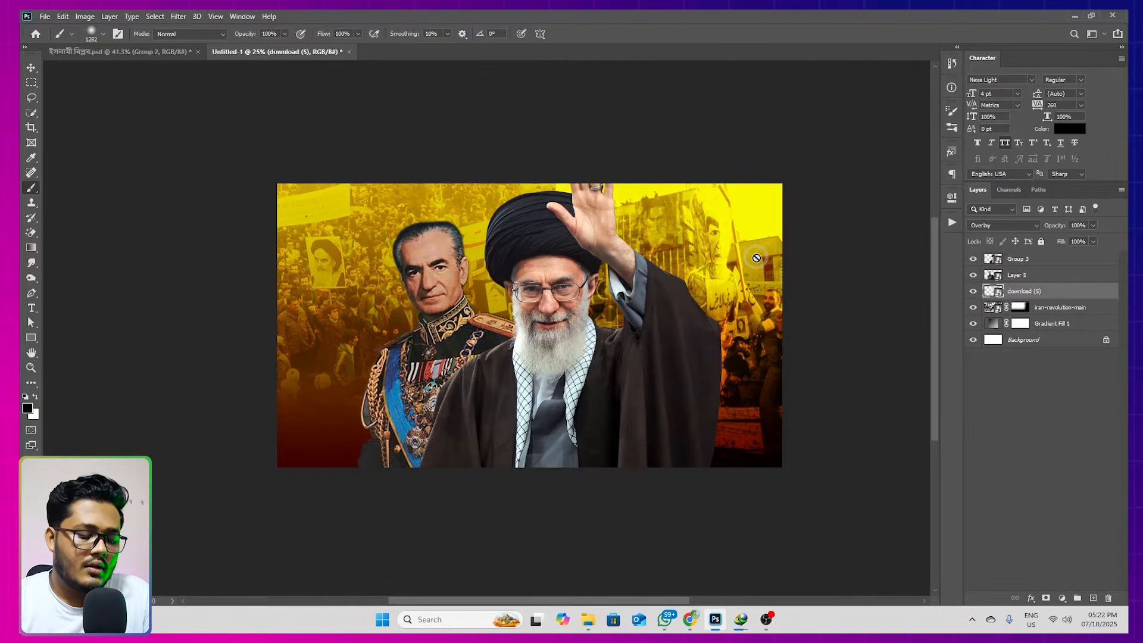
key("v")
left_click_drag(757, 257, 748, 258)
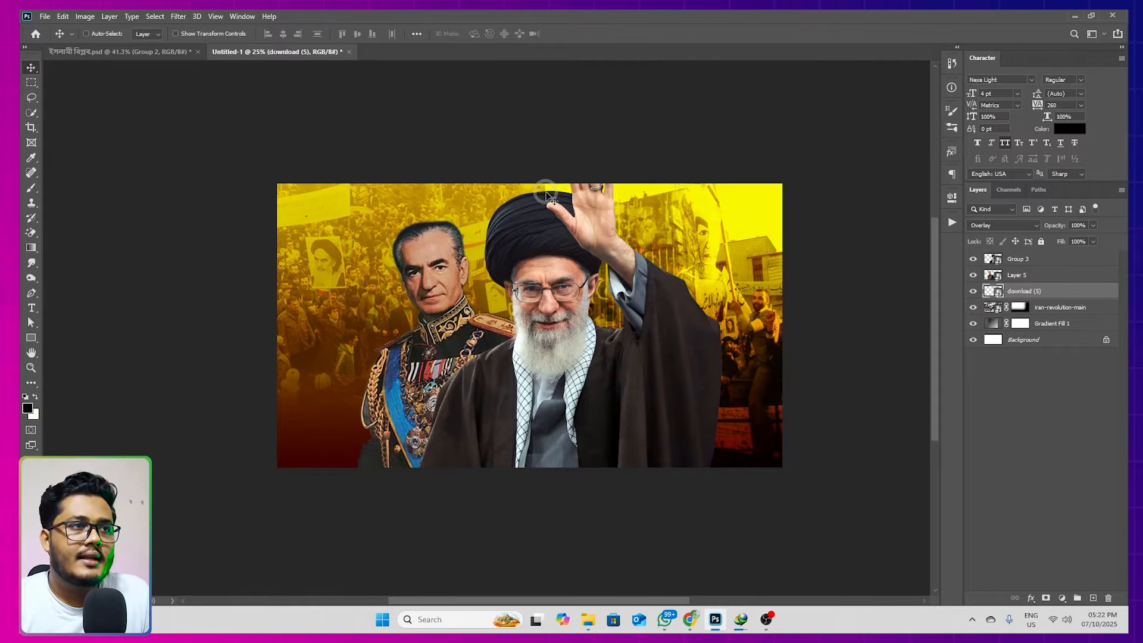
Add a layer mask to download (5) and paint black over the photo's hard left edge behind the turban
scroll(546, 188, "up", 5, "alt")
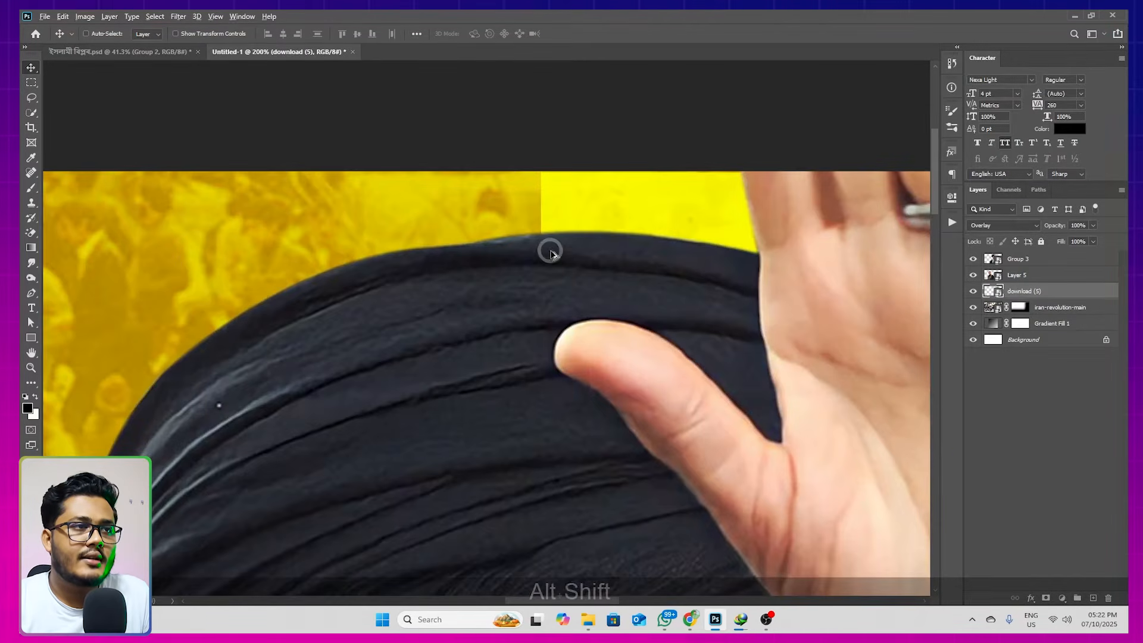
scroll(549, 251, "down", 5)
left_click_drag(655, 309, 594, 267)
scroll(655, 262, "down", 3)
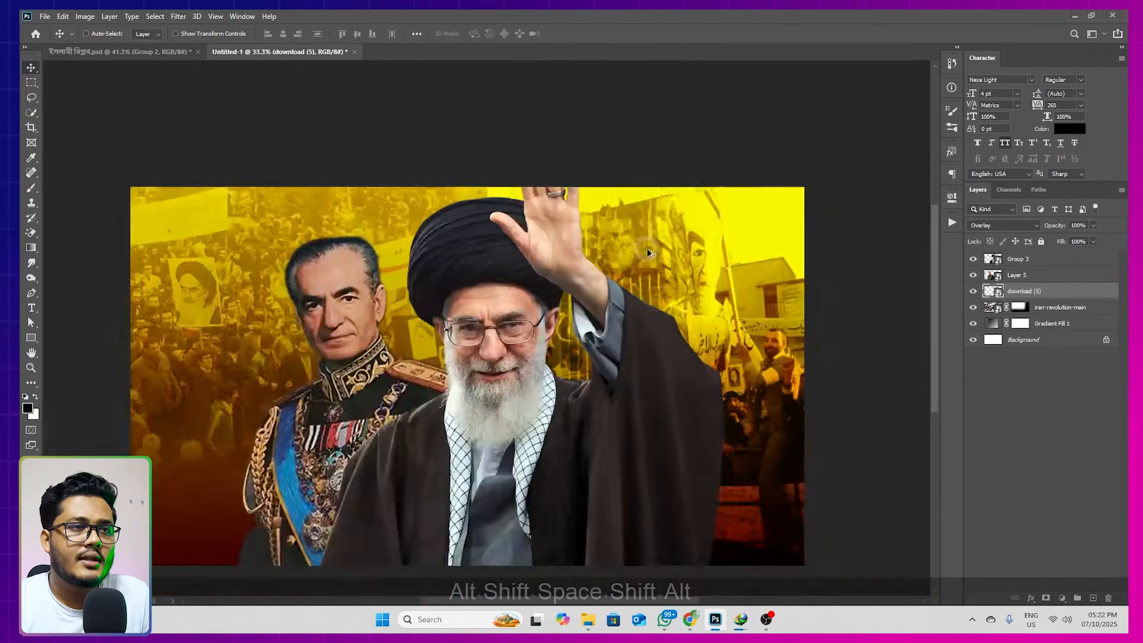
scroll(714, 238, "up", 2)
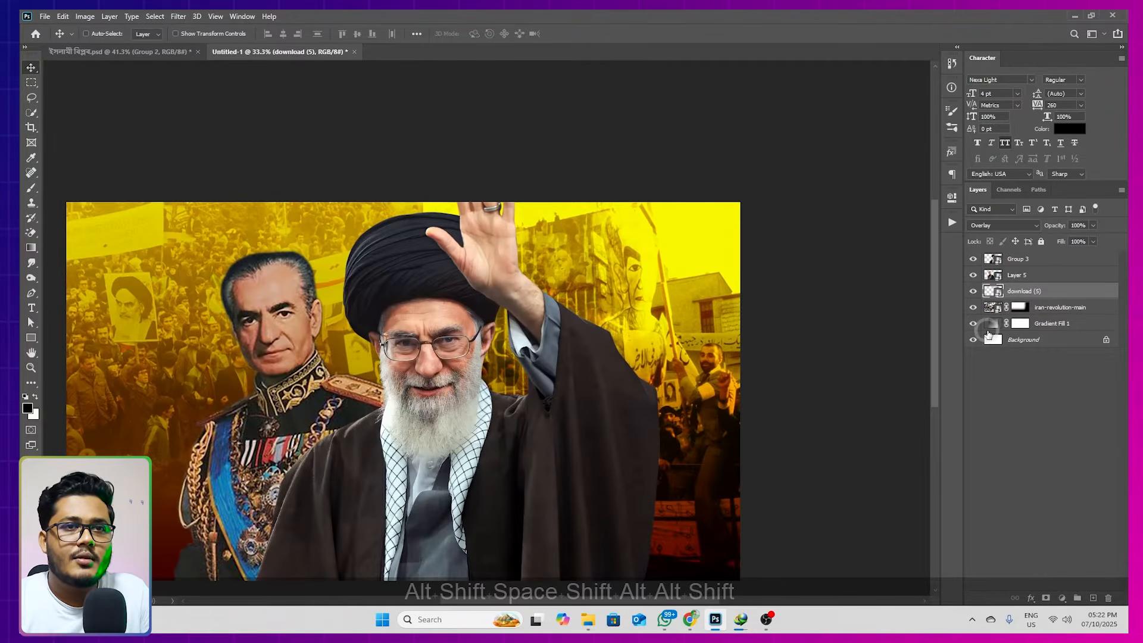
left_click(1043, 598)
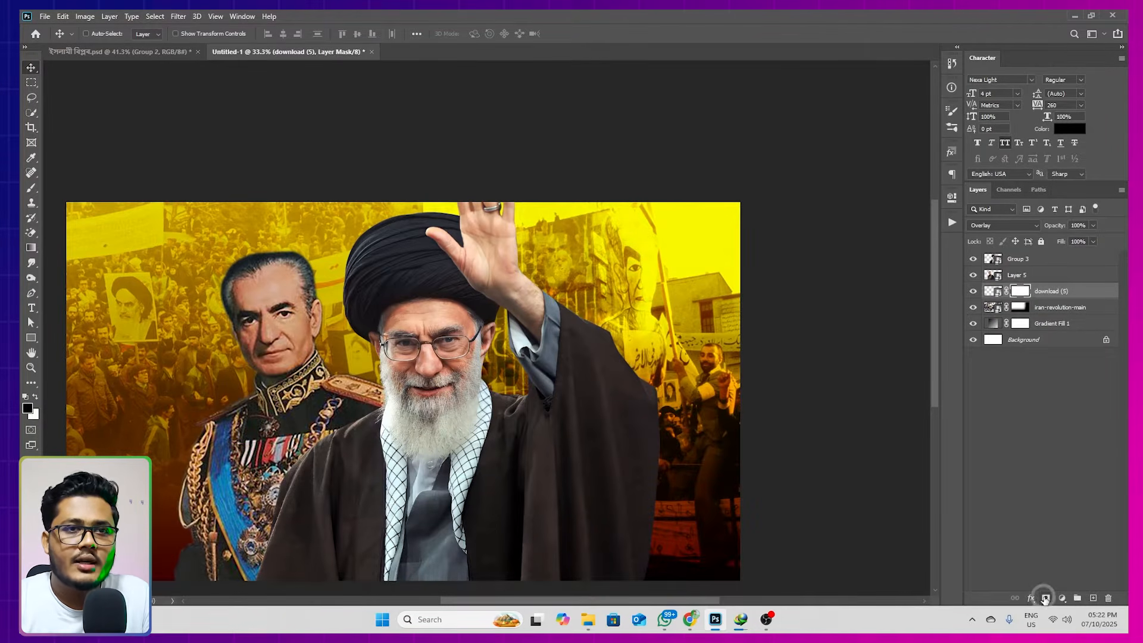
key("b")
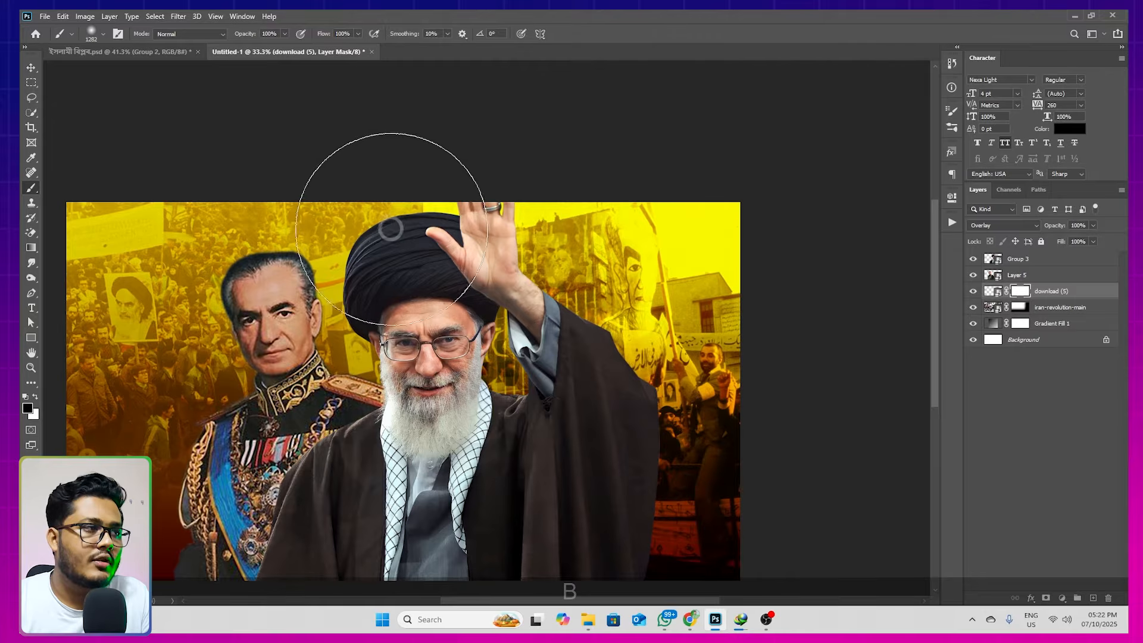
left_click_drag(417, 224, 360, 225)
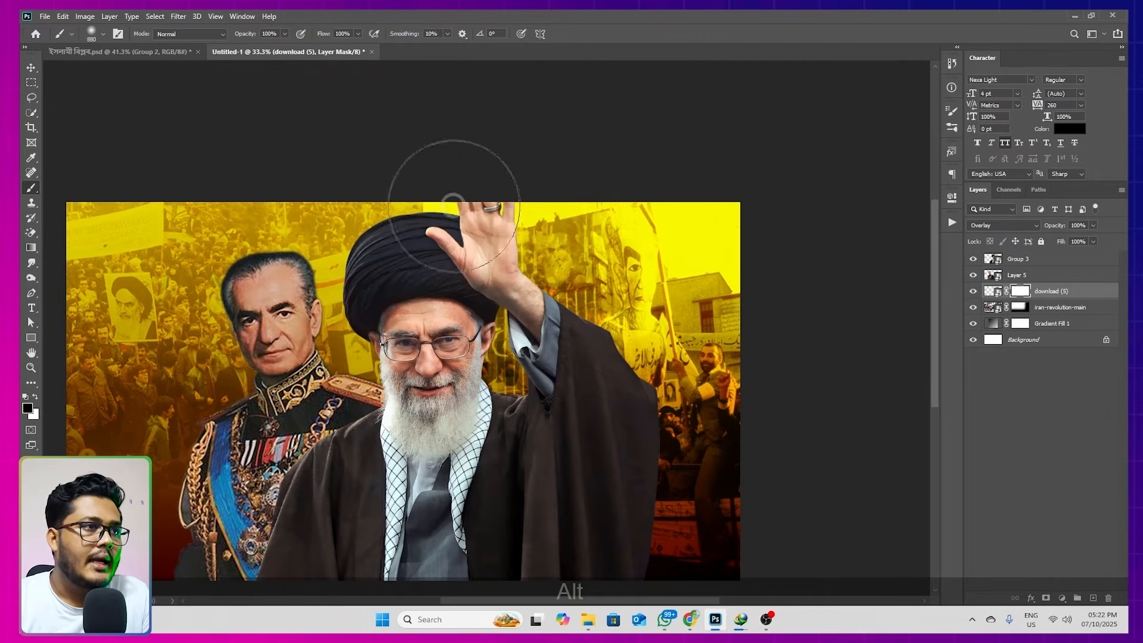
left_click_drag(436, 545, 466, 201)
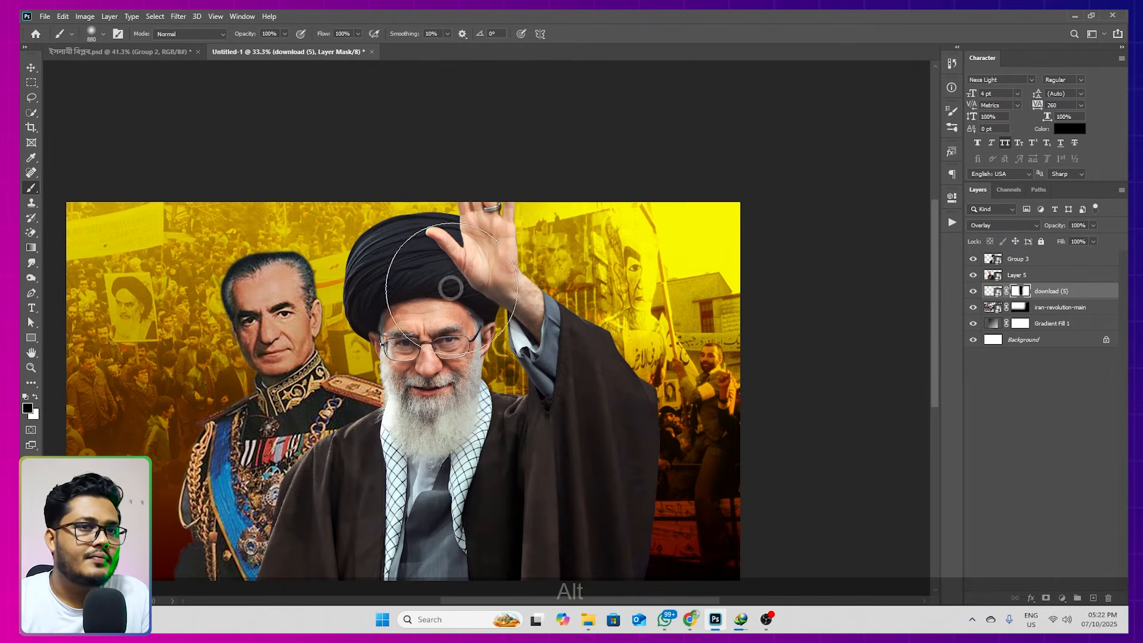
Paint black on the iran-revolution-main mask to hide the crowd to the right of the raised hand, comparing with the layer hidden
left_click(1017, 307)
left_click_drag(548, 243, 614, 256)
left_click(974, 308)
left_click(974, 308)
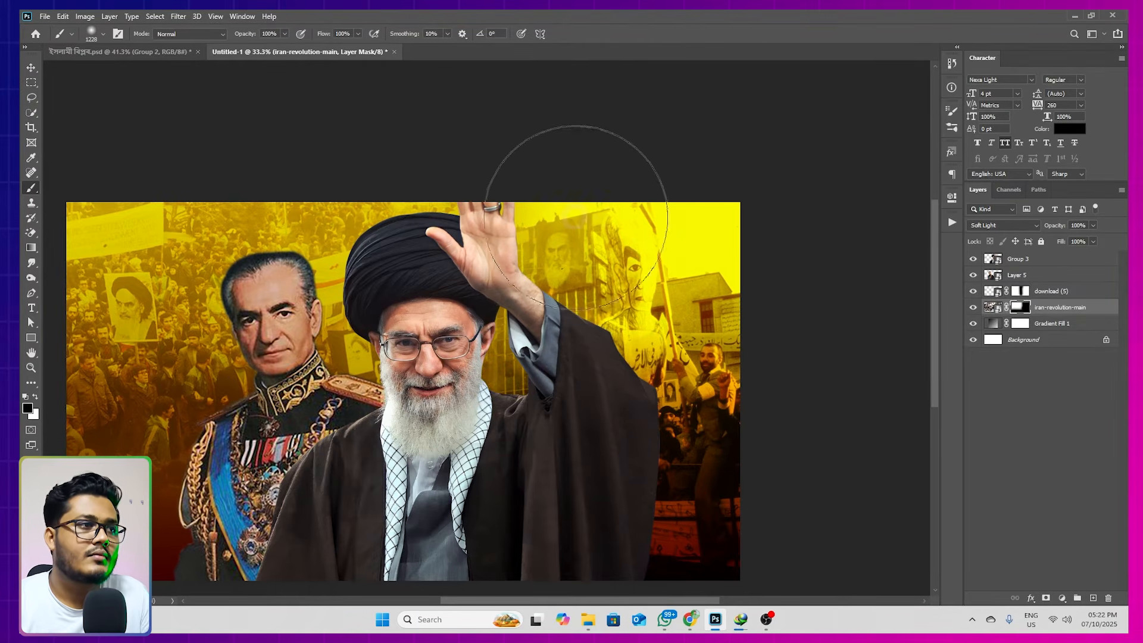
scroll(654, 246, "down", 1)
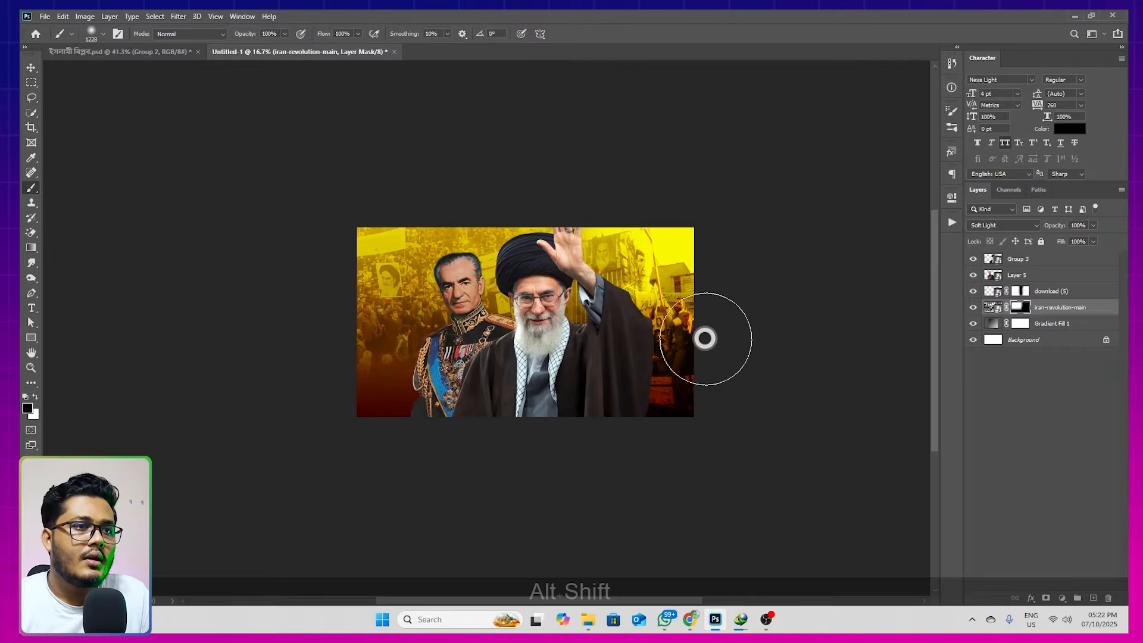
Place Layer 7.png from the 47rt work folder over the lower left of the canvas, behind the figures, scaled to about 18.6%
left_click(32, 70)
scroll(554, 325, "up", 1)
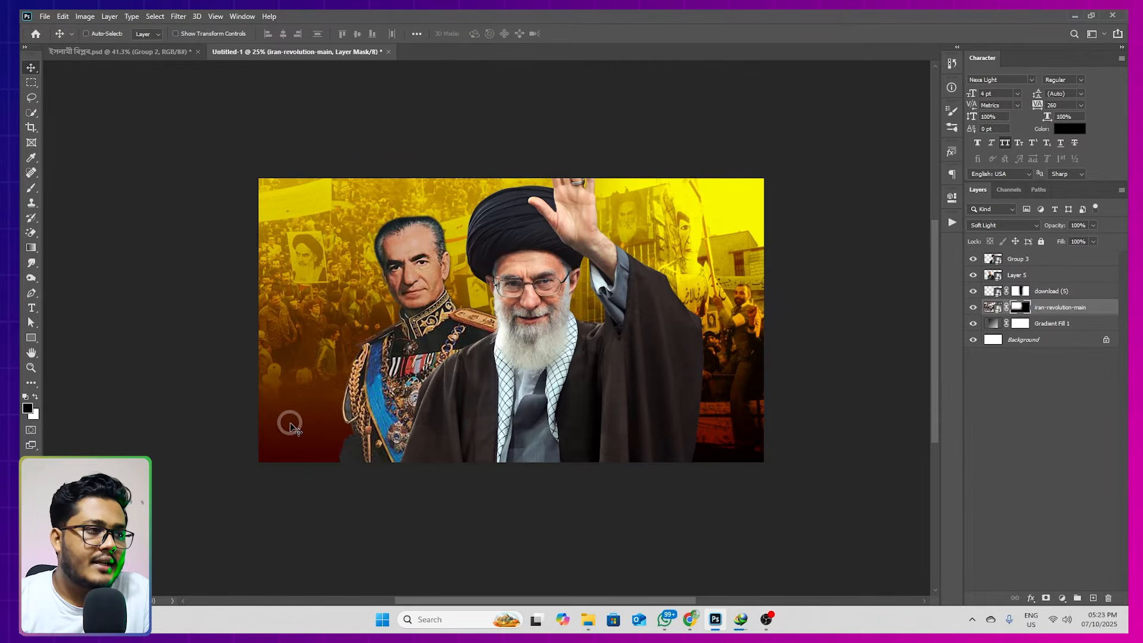
left_click(587, 620)
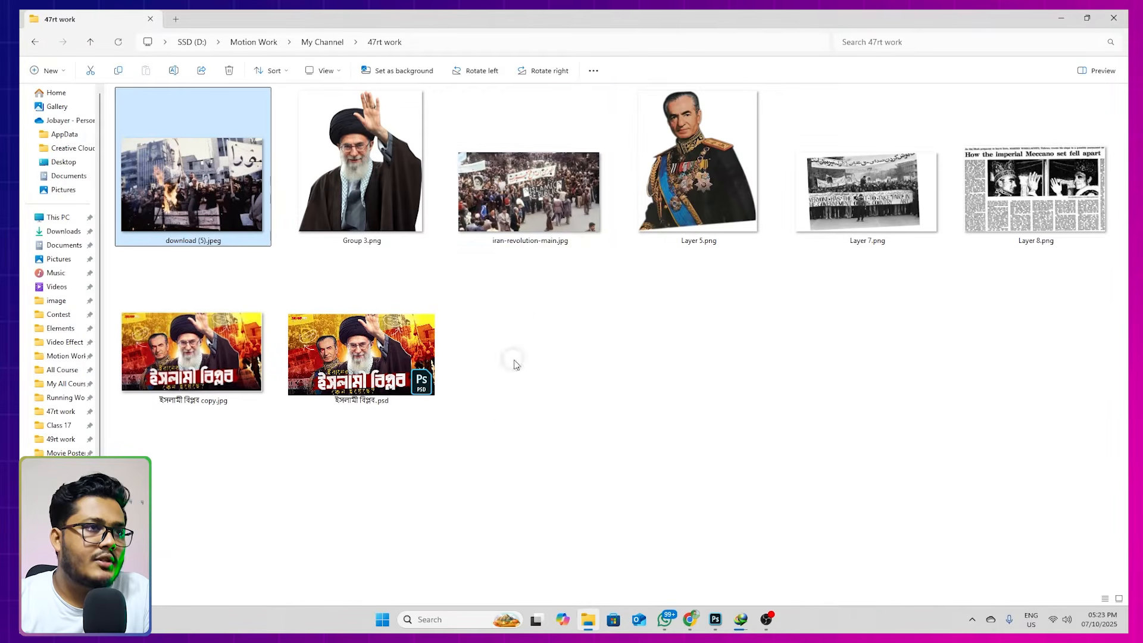
left_click(882, 209)
left_click_drag(879, 197, 322, 443)
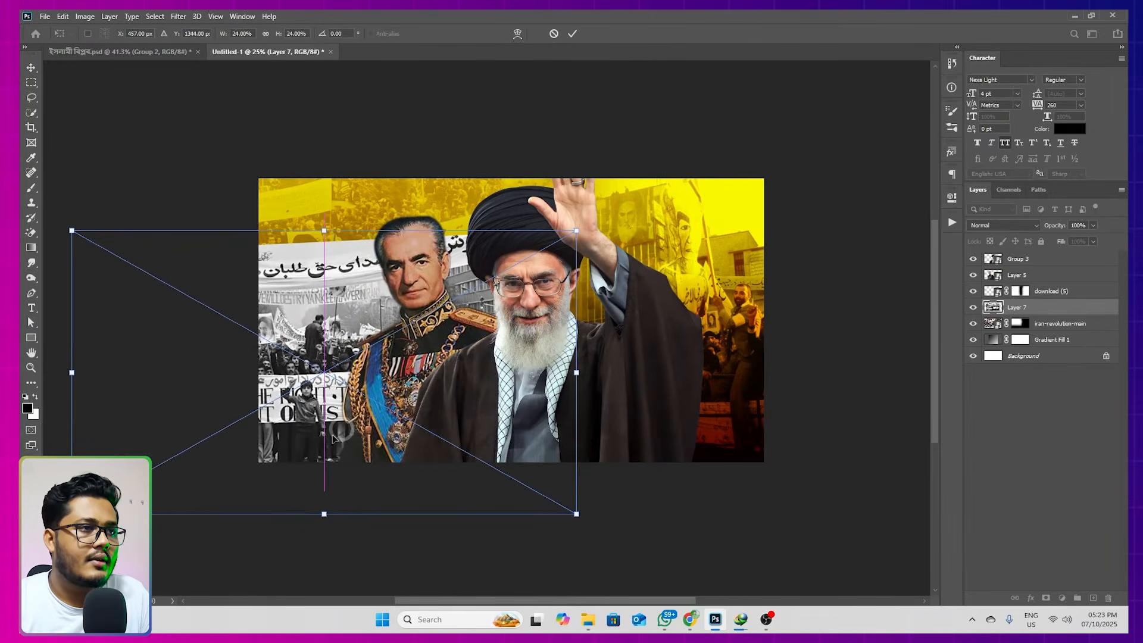
left_click_drag(572, 228, 506, 271)
left_click_drag(427, 343, 411, 358)
left_click_drag(486, 380, 435, 377)
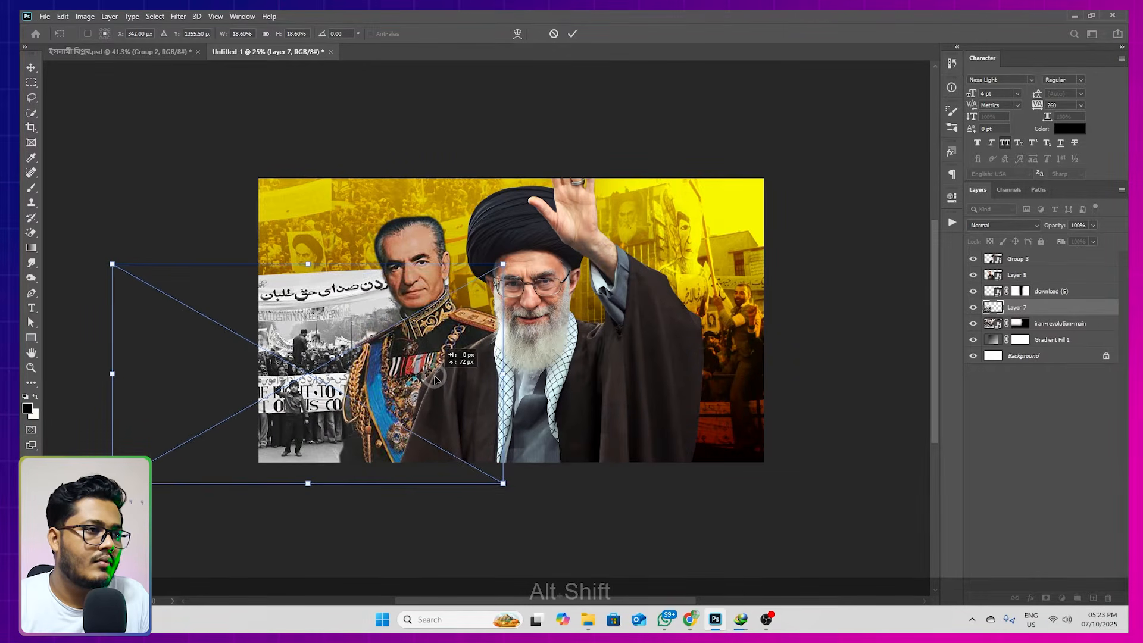
key("Return")
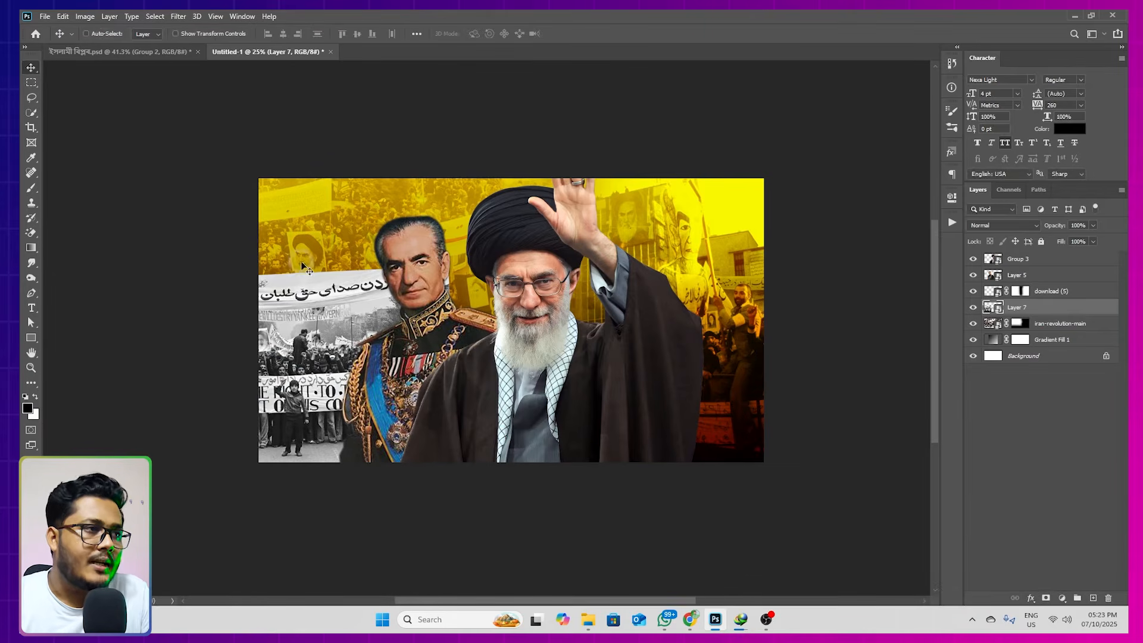
Add a layer mask to Layer 7 and paint black over the protest photo's upper part, hiding its top banner and hard edge
left_click(1046, 599)
key("b")
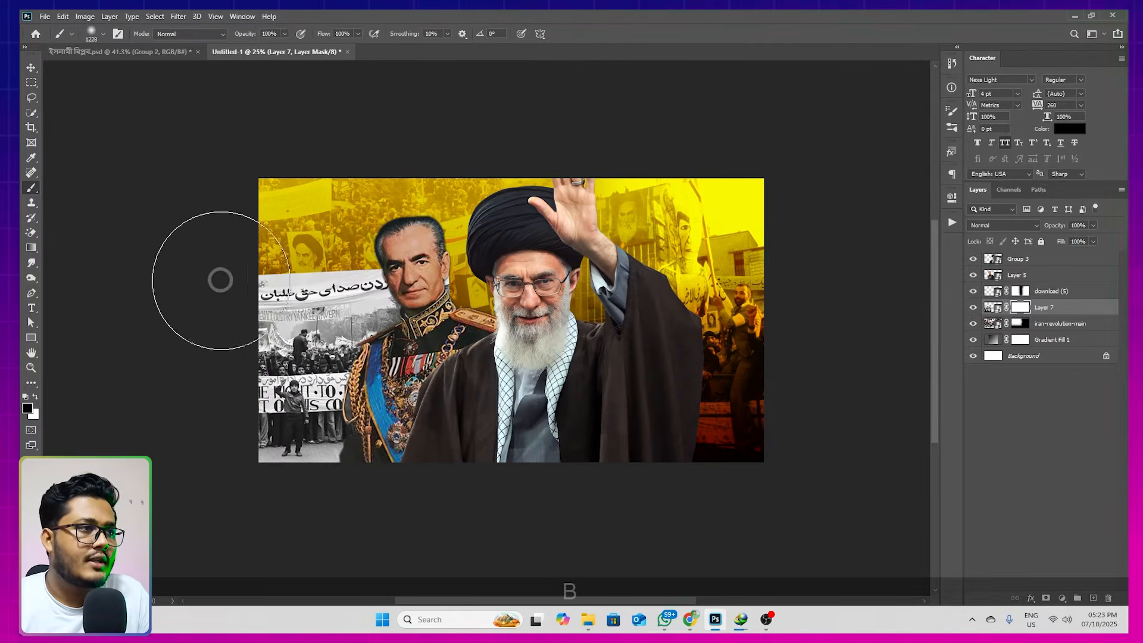
left_click_drag(220, 280, 320, 293)
left_click_drag(365, 257, 331, 258, "alt")
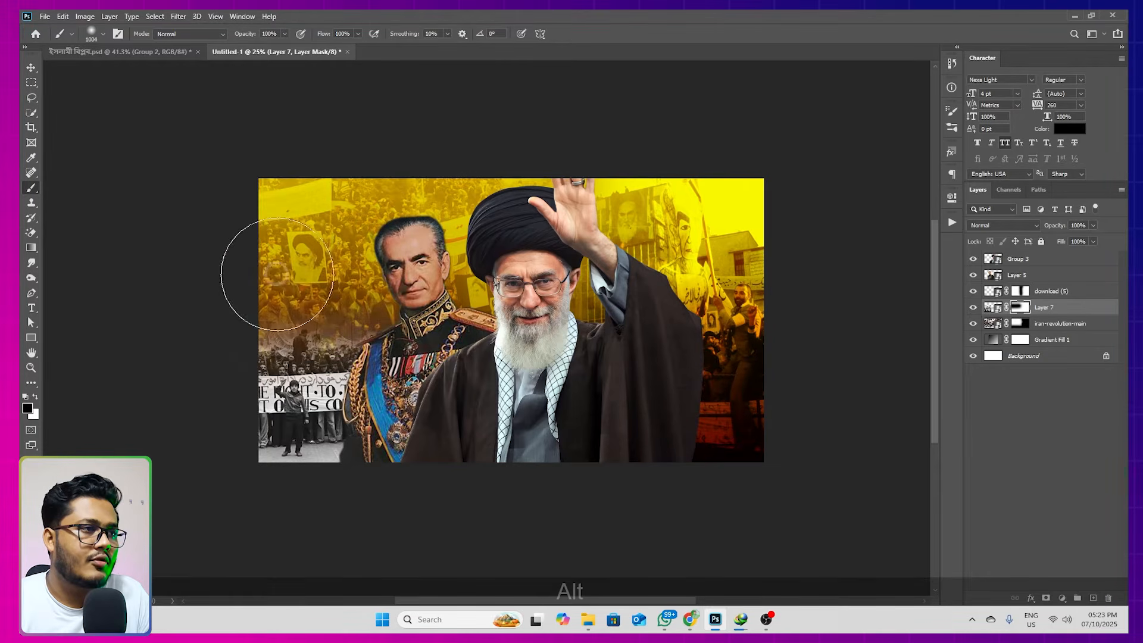
Rotate the Layer 7 protest photo about 1.2° clockwise
key("ctrl+t")
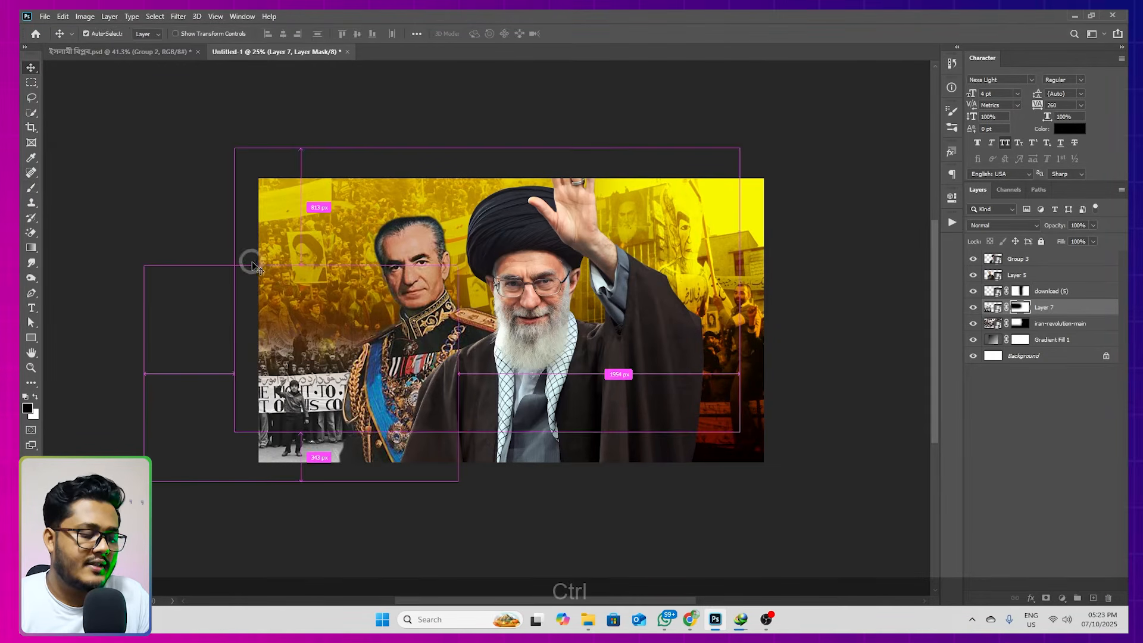
left_click_drag(551, 307, 554, 306)
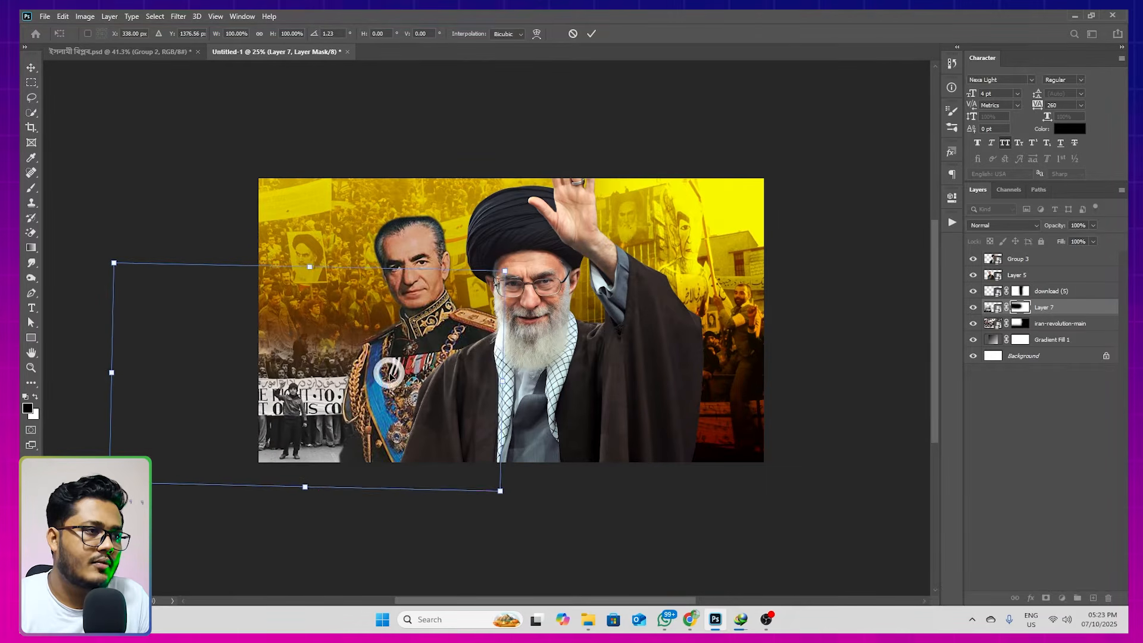
key("Return")
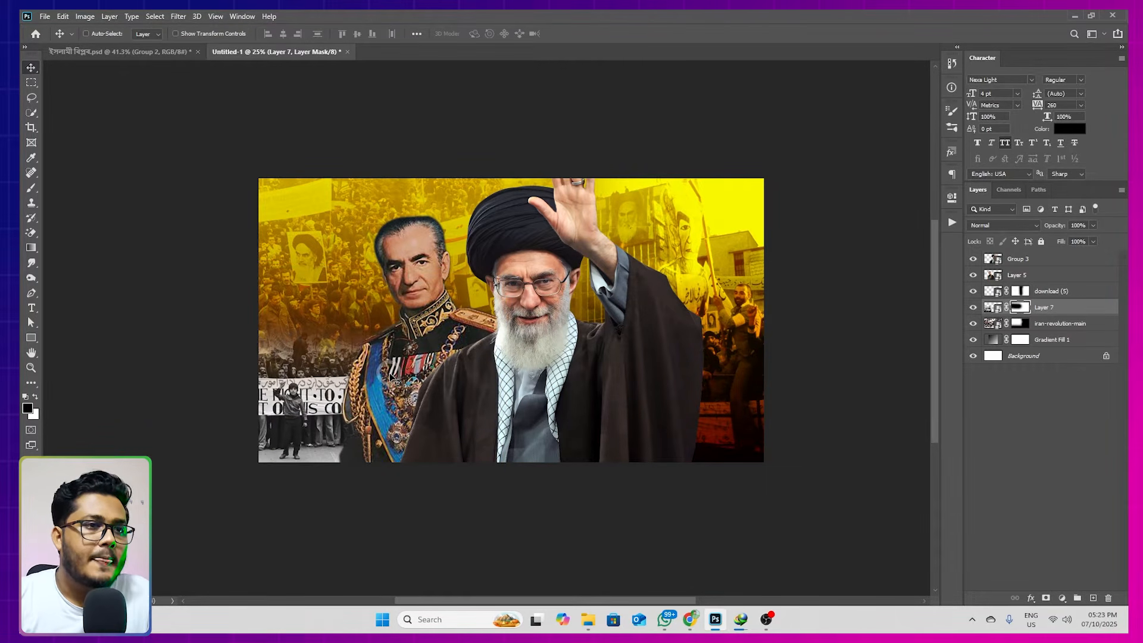
key("space")
left_click_drag(492, 355, 513, 351)
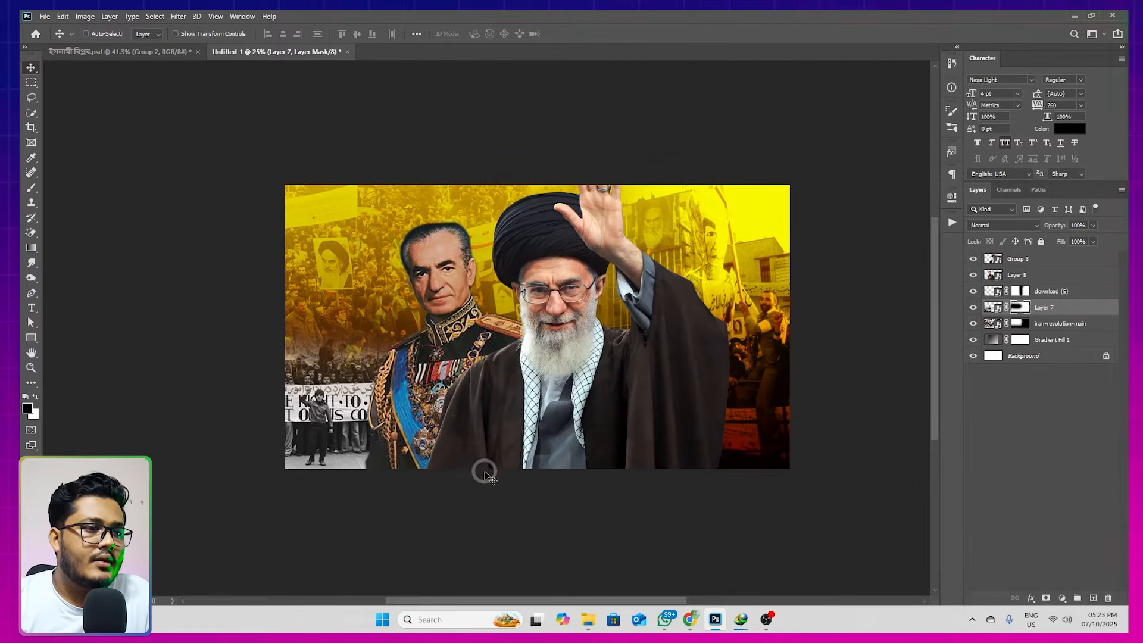
Place the newspaper clipping Layer 8.png at the canvas's left edge, scaled to about 9.3% and rotated about -21°
left_click(588, 616)
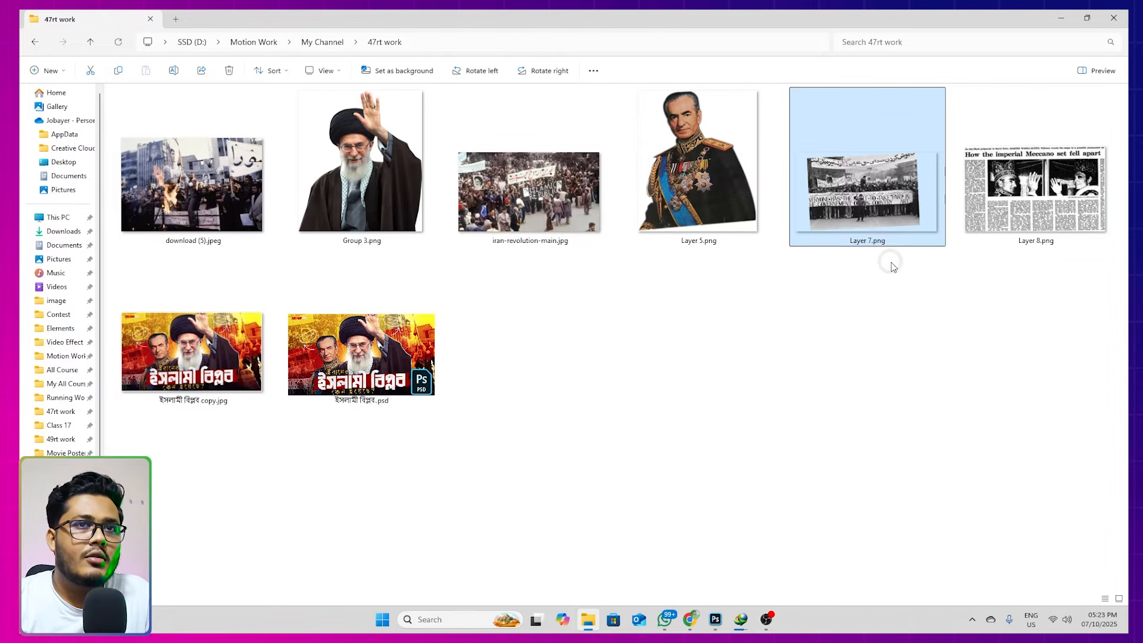
left_click(1004, 206)
double_click(1029, 207)
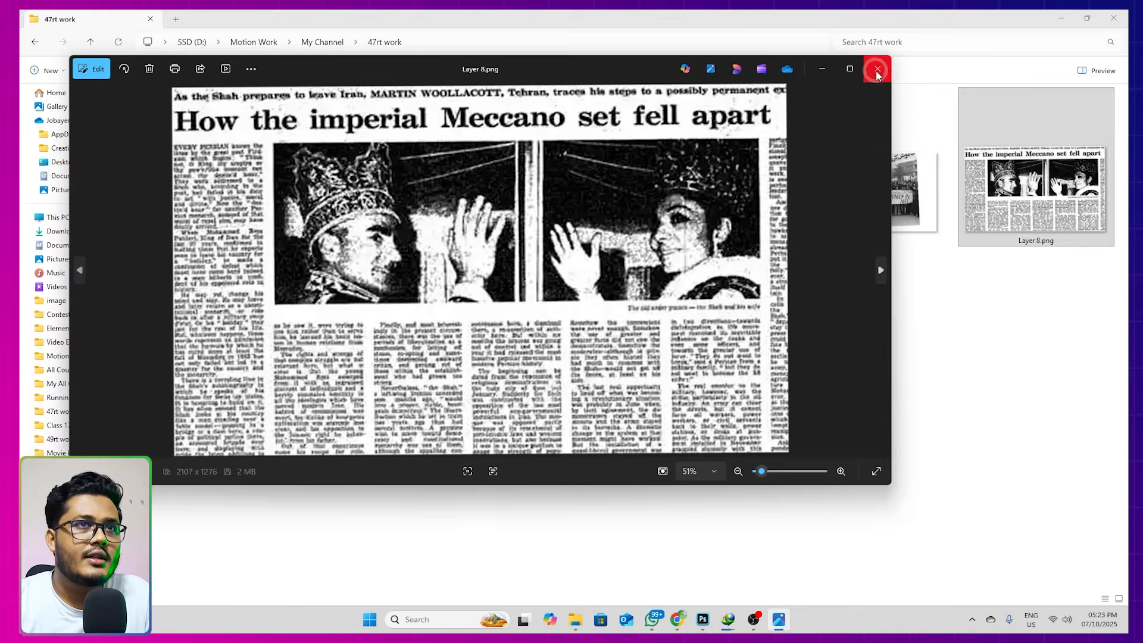
left_click(877, 72)
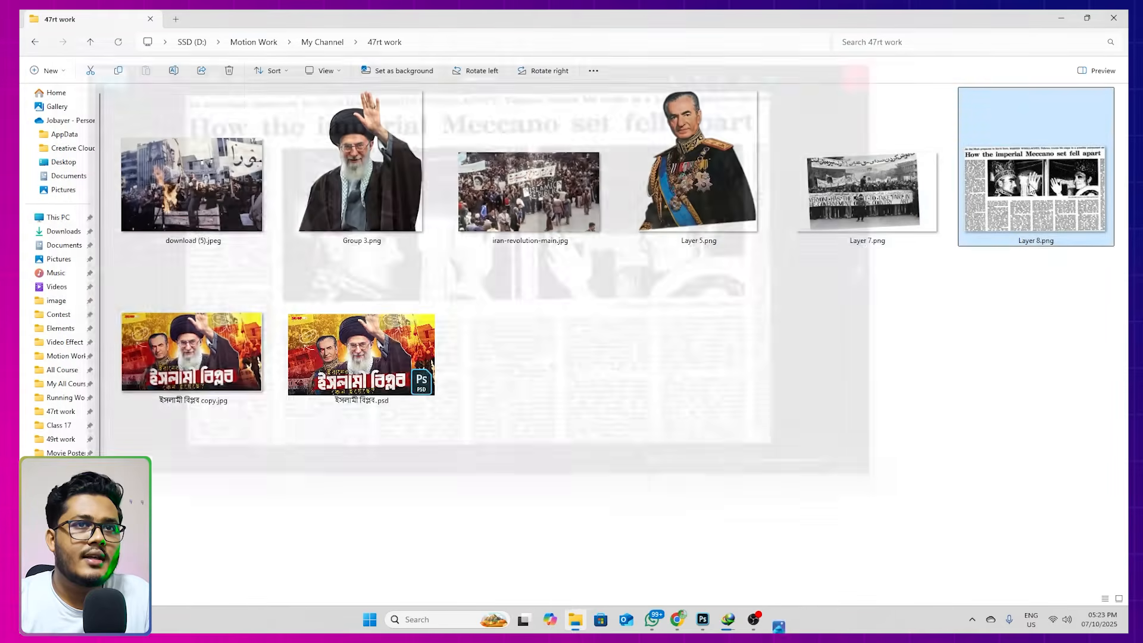
left_click_drag(1051, 205, 313, 343)
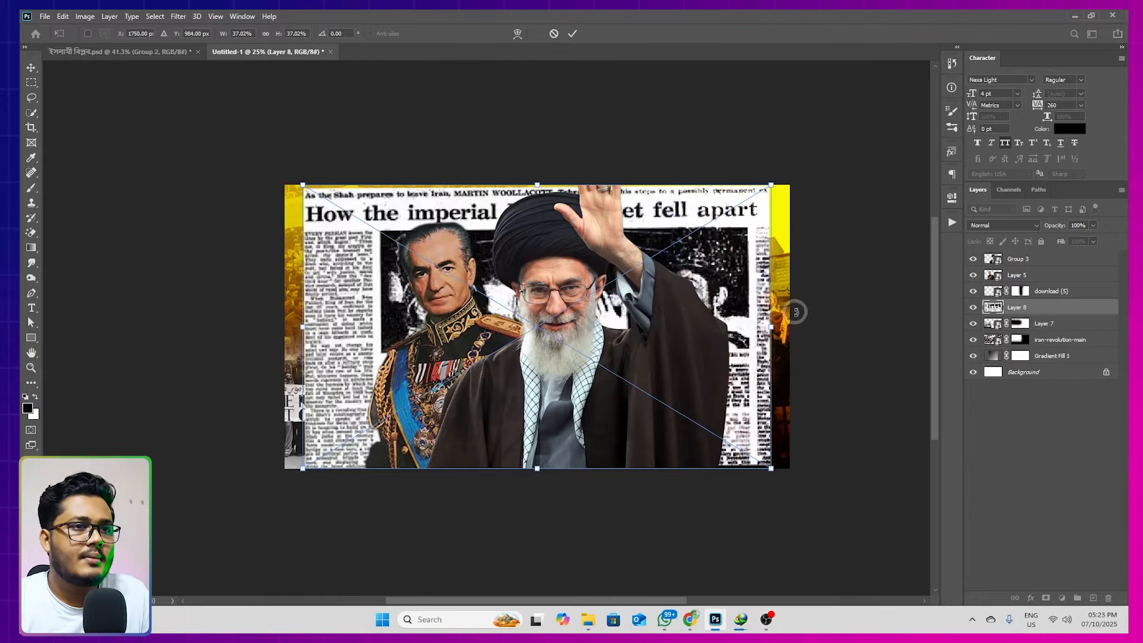
left_click_drag(772, 468, 605, 367)
left_click_drag(559, 330, 324, 341)
left_click_drag(405, 334, 333, 334)
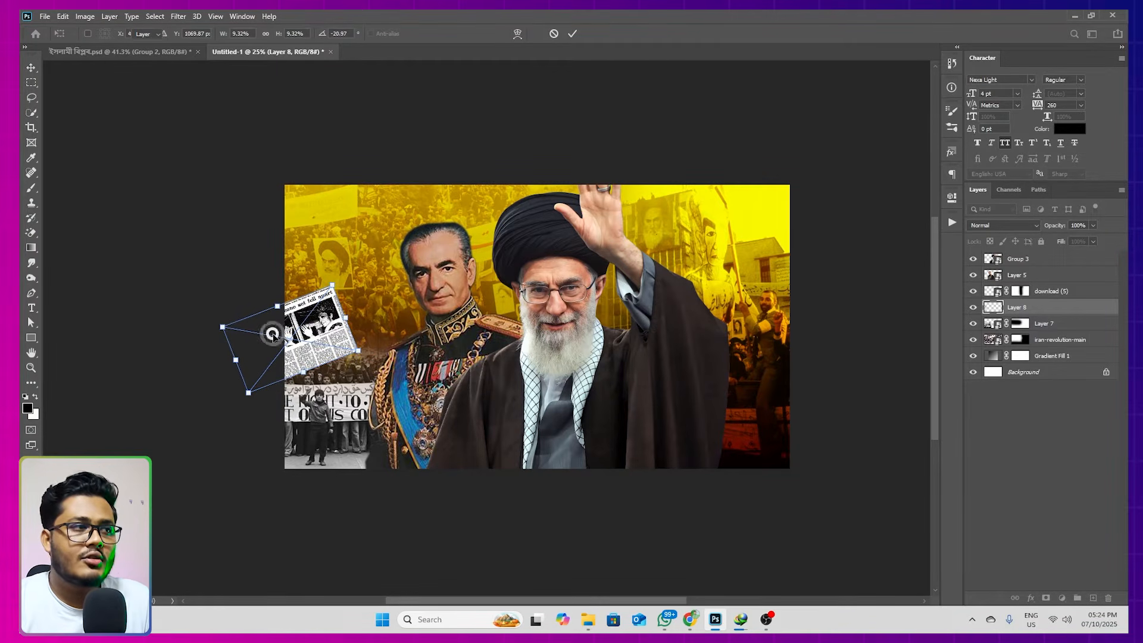
double_click(272, 335)
Set the newspaper clipping's blend mode to Soft Light and shift it slightly right and down
left_click(985, 229)
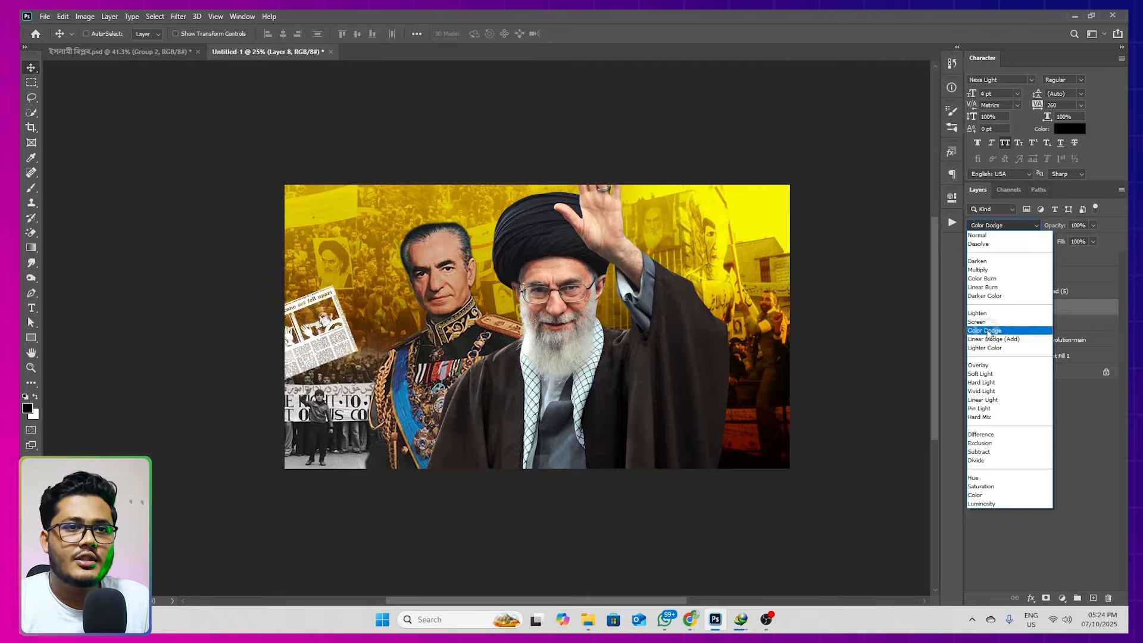
left_click(987, 374)
left_click_drag(324, 330, 331, 335)
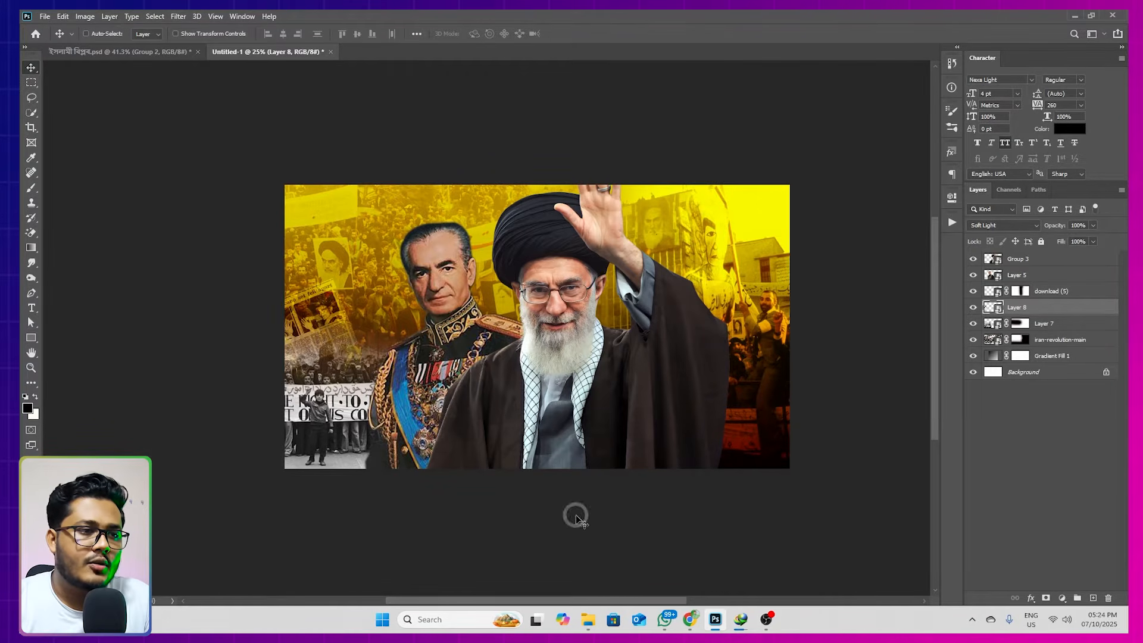
Place the burning newspaper JPG from the image folder's Effect subfolder in the lower right of the canvas at about 23.4%, tilted counterclockwise
left_click(586, 619)
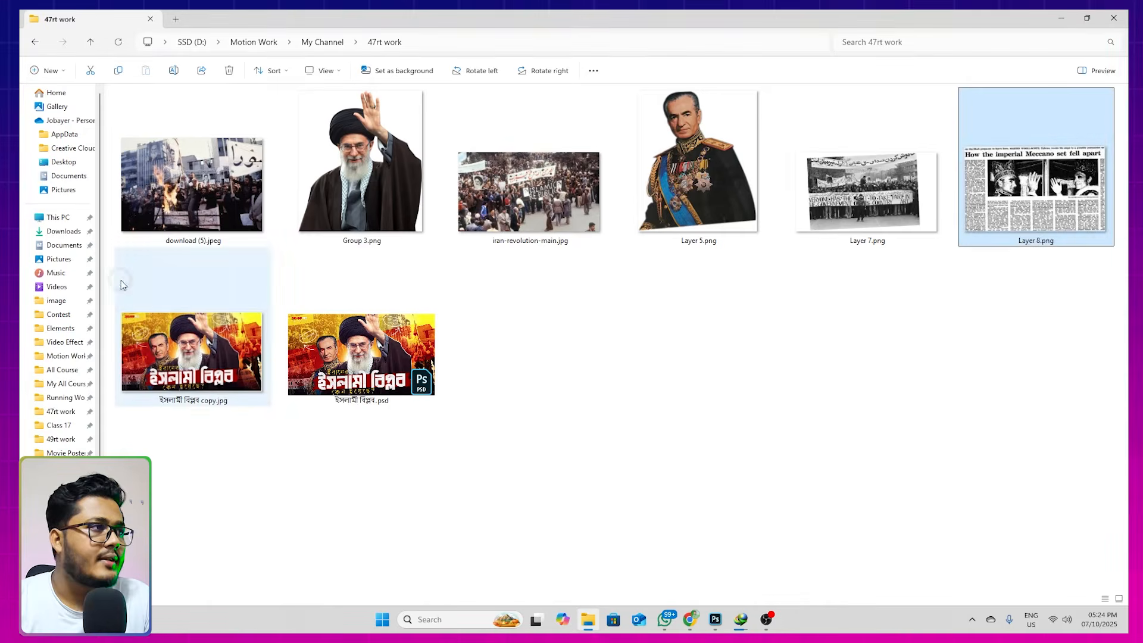
left_click(58, 300)
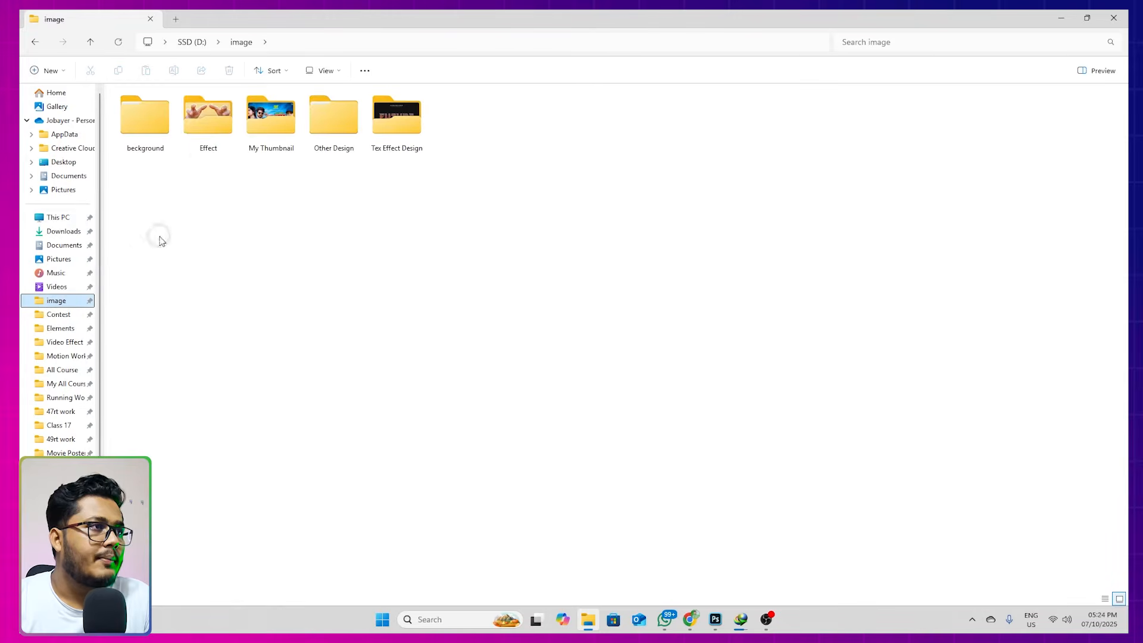
double_click(204, 128)
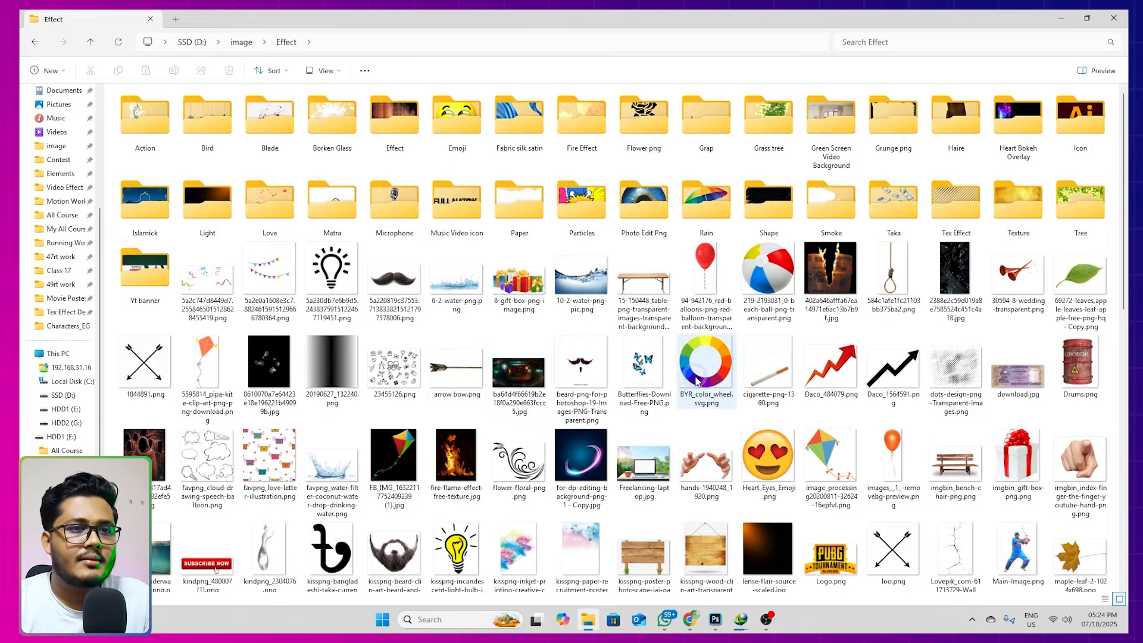
scroll(834, 364, "down", 5)
scroll(845, 358, "up", 5)
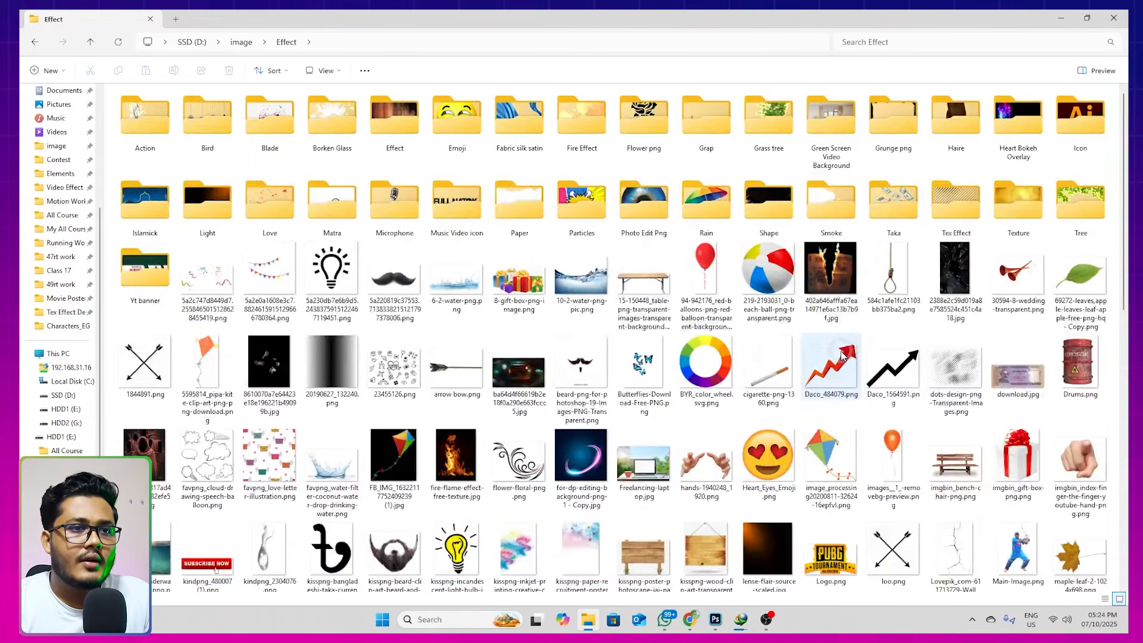
left_click(834, 271)
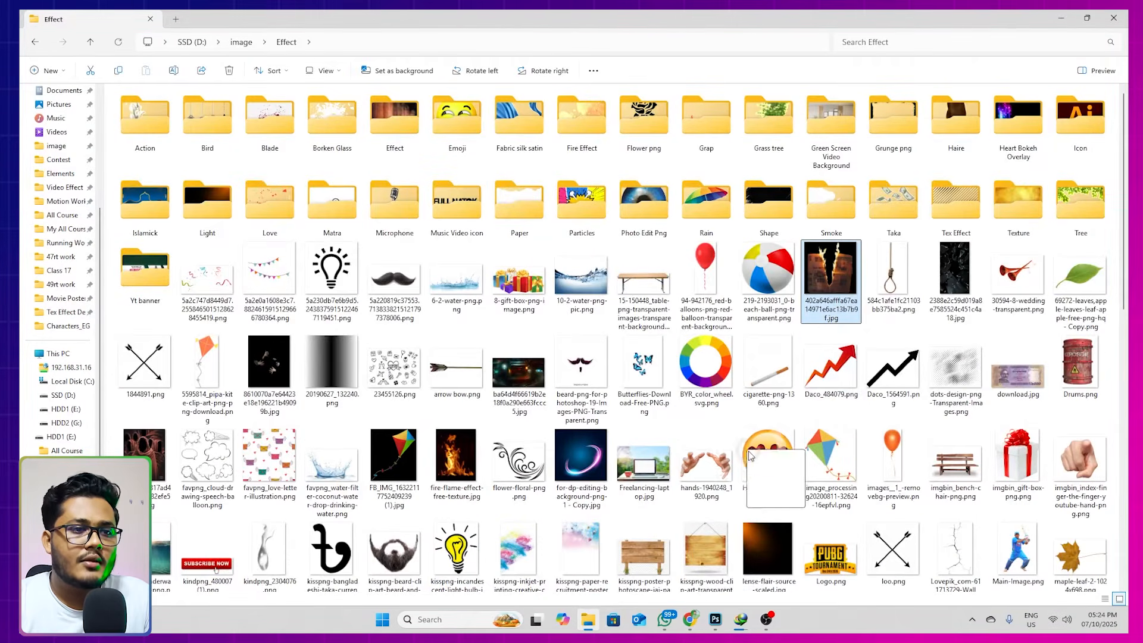
left_click_drag(706, 566, 721, 456)
left_click_drag(679, 330, 767, 428)
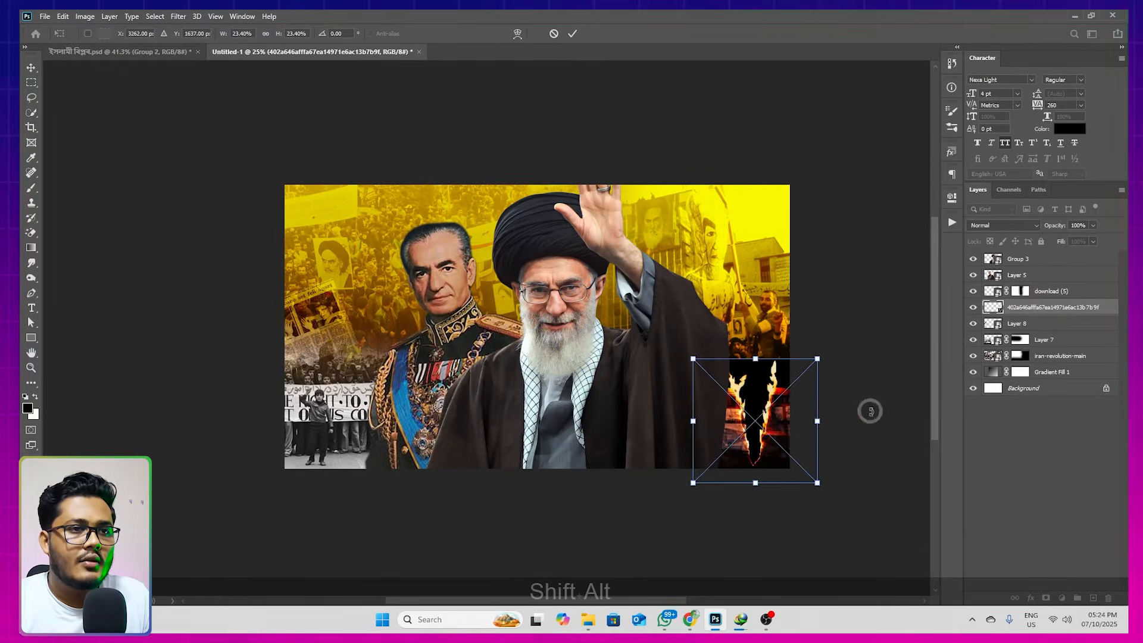
left_click_drag(870, 409, 850, 378)
key("Return")
Move the burning newspaper layer above download (5), scale the image to about 13.7% and reposition it beside the robe
left_click_drag(1047, 308, 1042, 284)
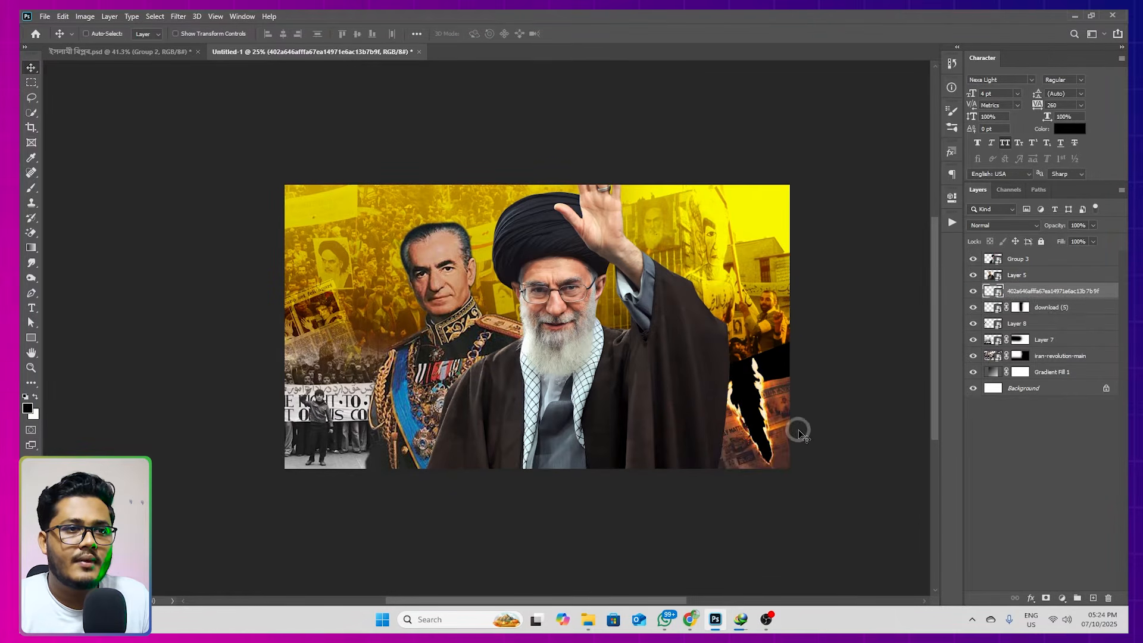
key("ctrl+t")
left_click_drag(857, 357, 776, 350)
scroll(780, 387, "up", 4)
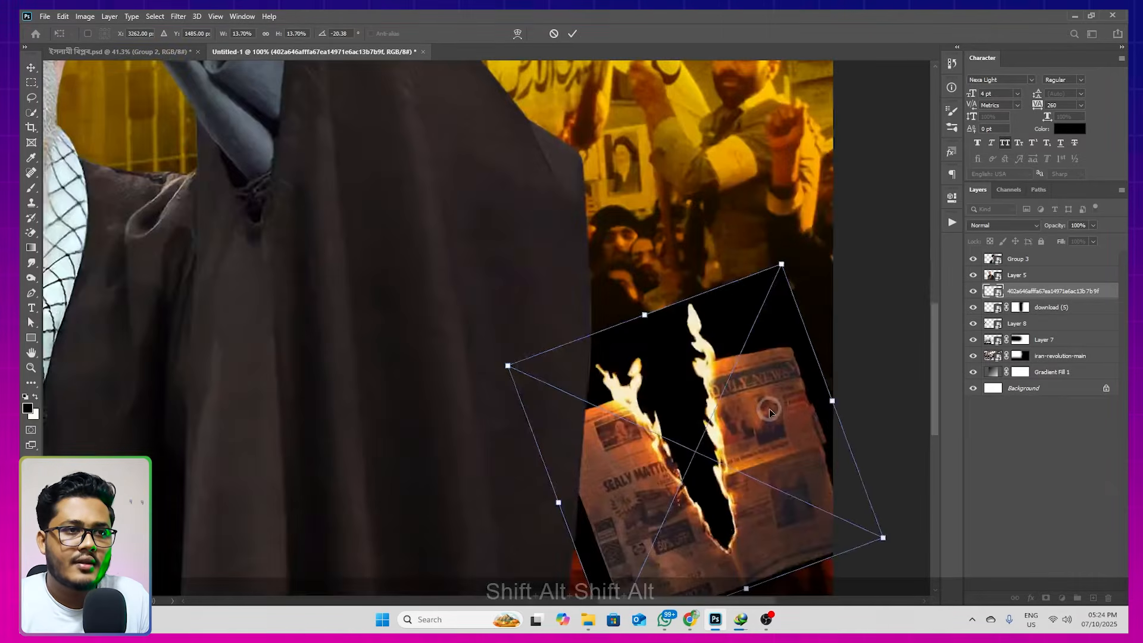
left_click_drag(780, 387, 817, 409)
key("Return")
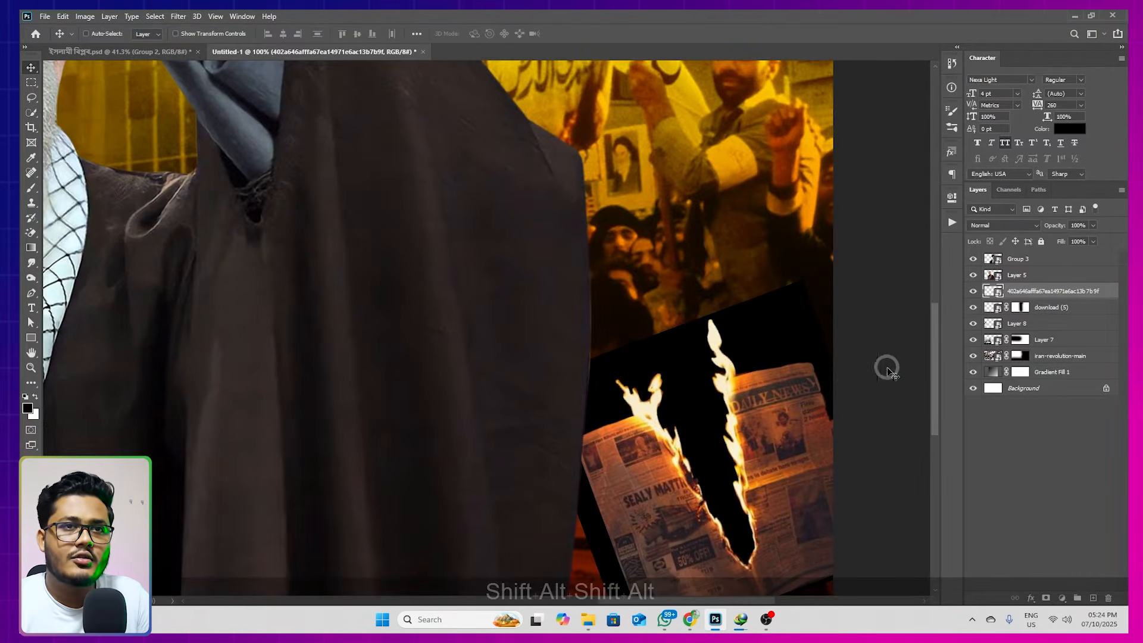
Set the burning newspaper layer's blend mode to Screen and nudge the image slightly to the right
left_click(996, 226)
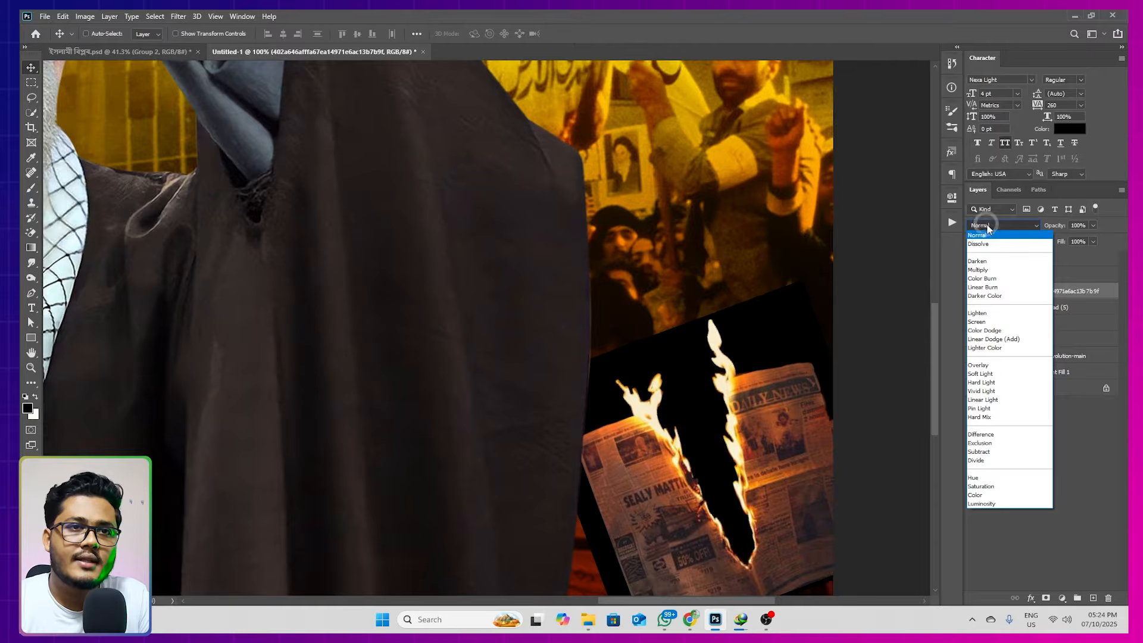
left_click(979, 323)
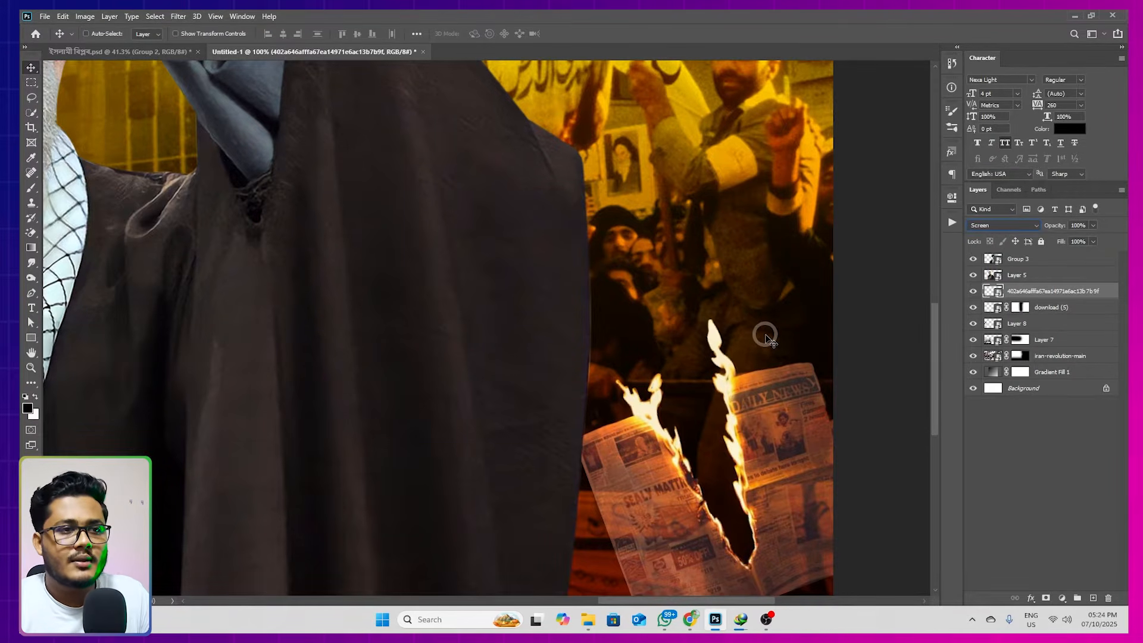
key("shift+alt")
scroll(771, 333, "down", 3)
left_click_drag(773, 398, 781, 398)
Scale the burning newspaper to about 16.6%, rotate it to about -23.3° and position it in the canvas's lower right corner
key("ctrl+t")
left_click_drag(724, 442, 715, 469)
left_click_drag(775, 413, 782, 411)
left_click_drag(864, 411, 832, 404)
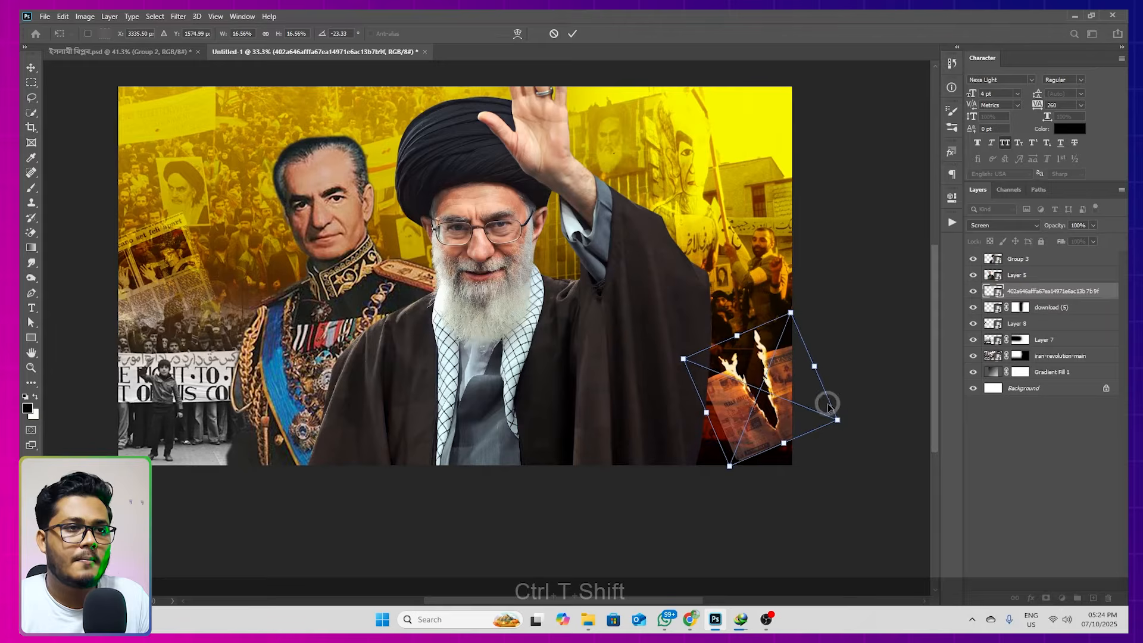
key("Return")
scroll(783, 323, "down", 2)
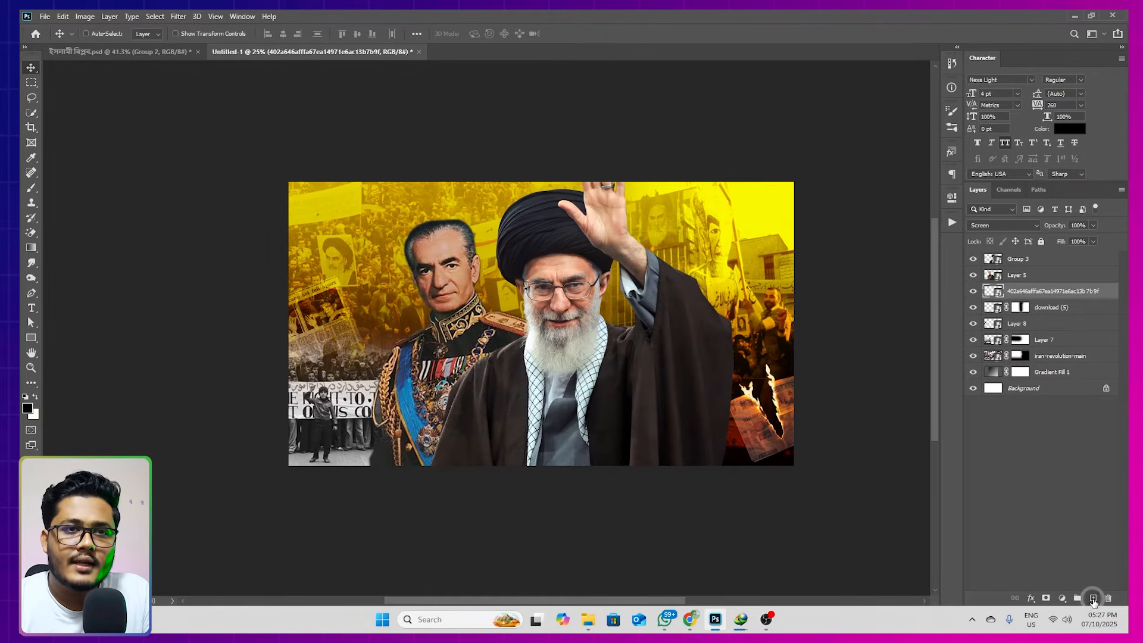
Draw a rectangle about 4381 × 841 px across the canvas on a new layer directly above the burning newspaper
left_click(1094, 599)
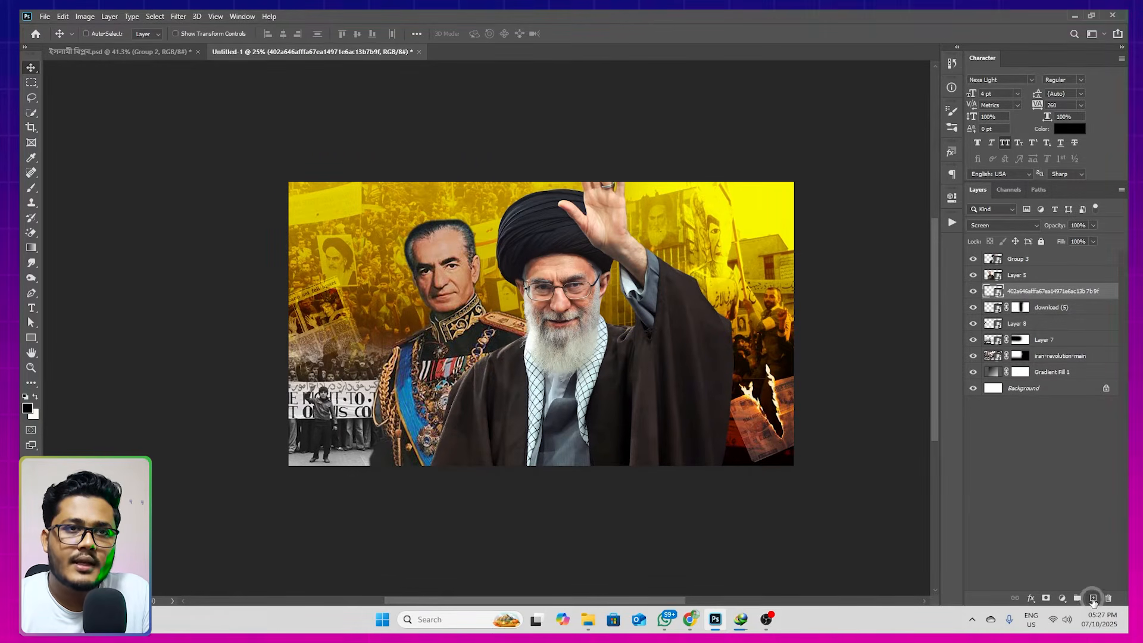
left_click(31, 338)
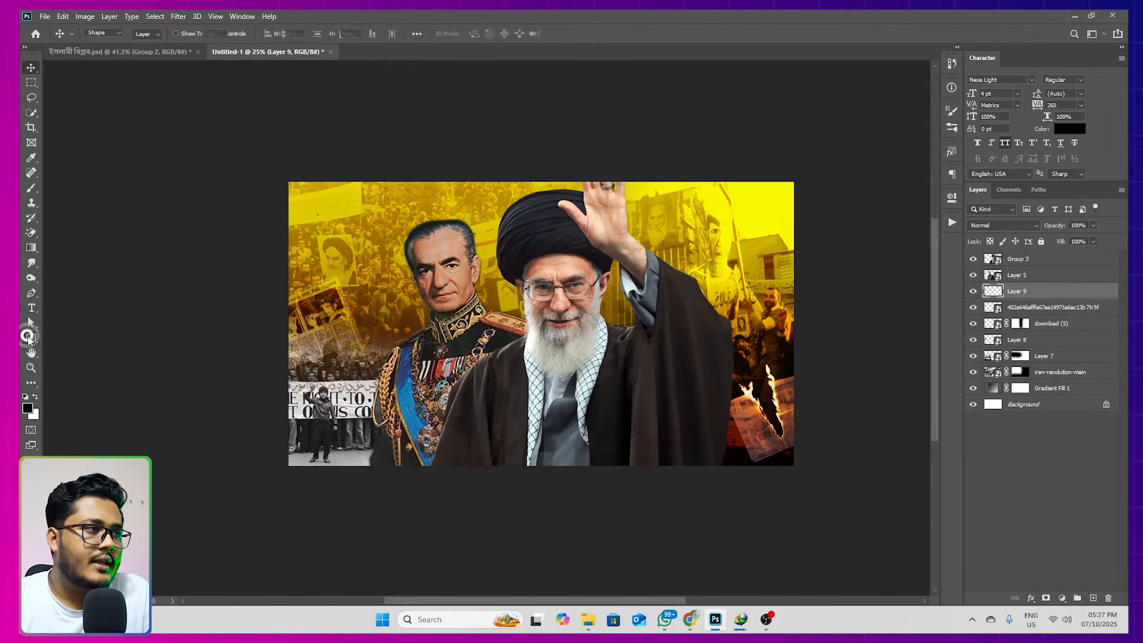
left_click_drag(234, 242, 866, 363)
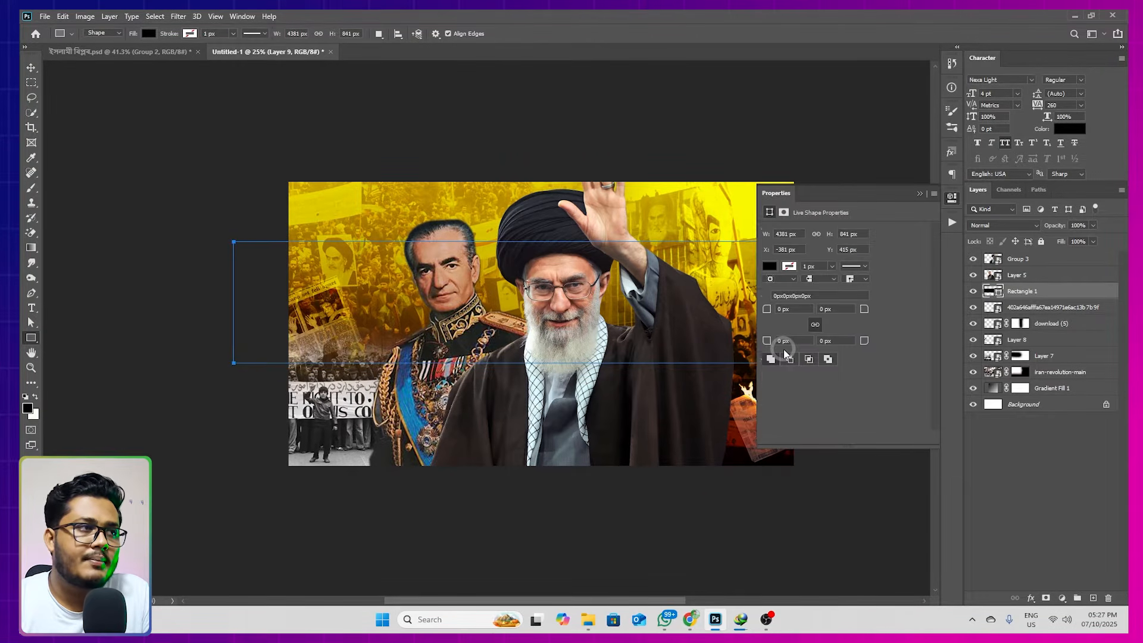
Fill the rectangle with red from the recently used colors and set its blend mode to Soft Light
left_click(776, 268)
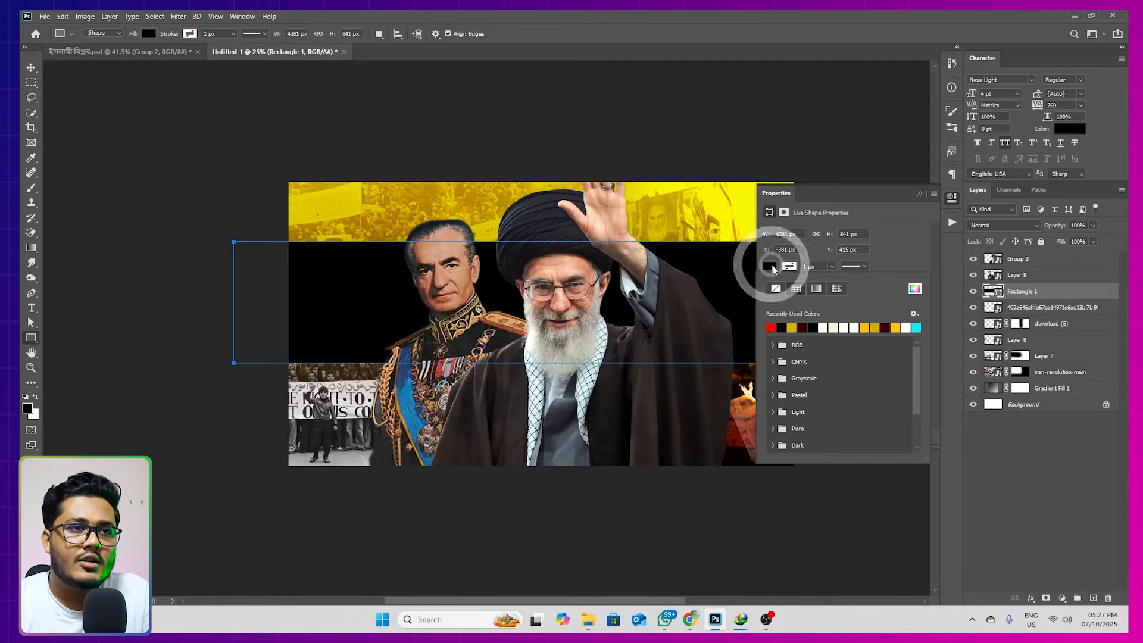
left_click(772, 327)
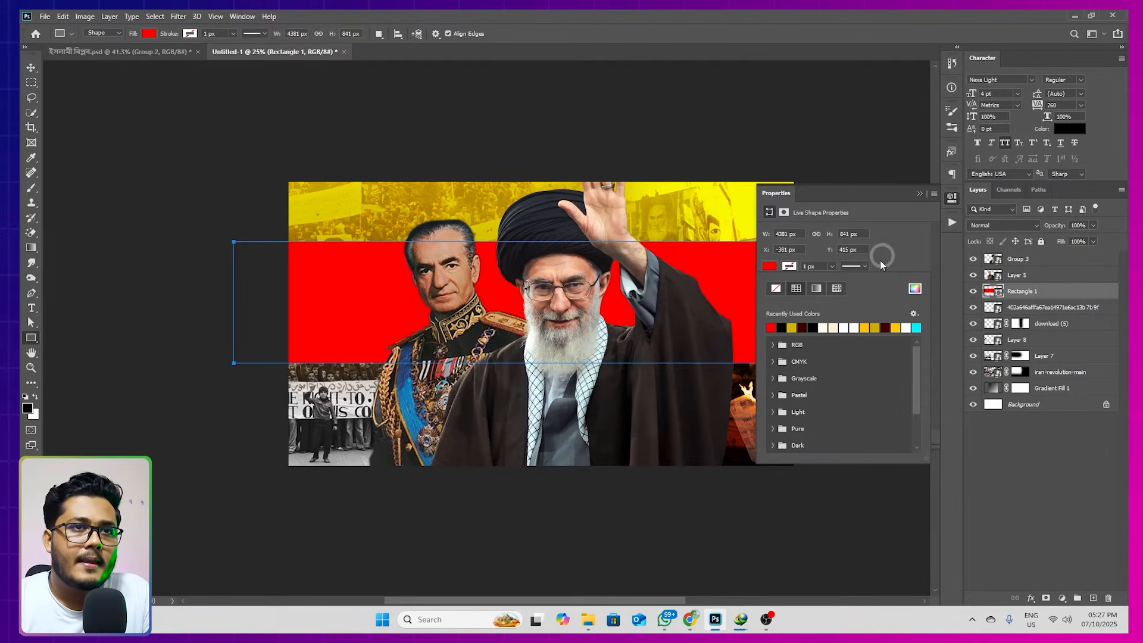
left_click(920, 194)
left_click(1004, 225)
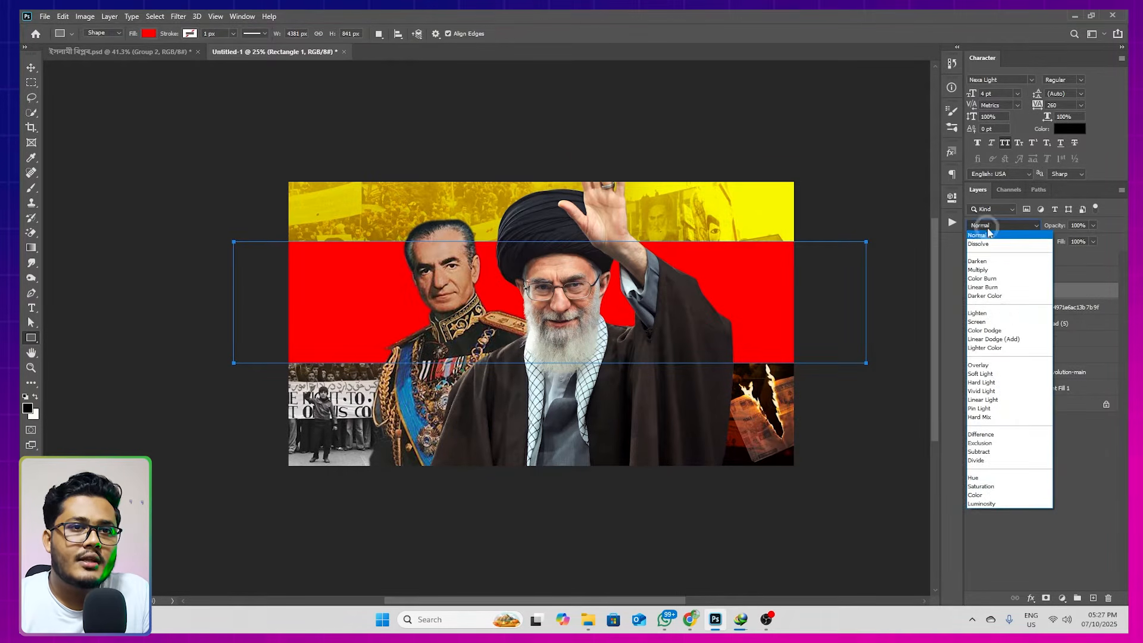
left_click(1000, 374)
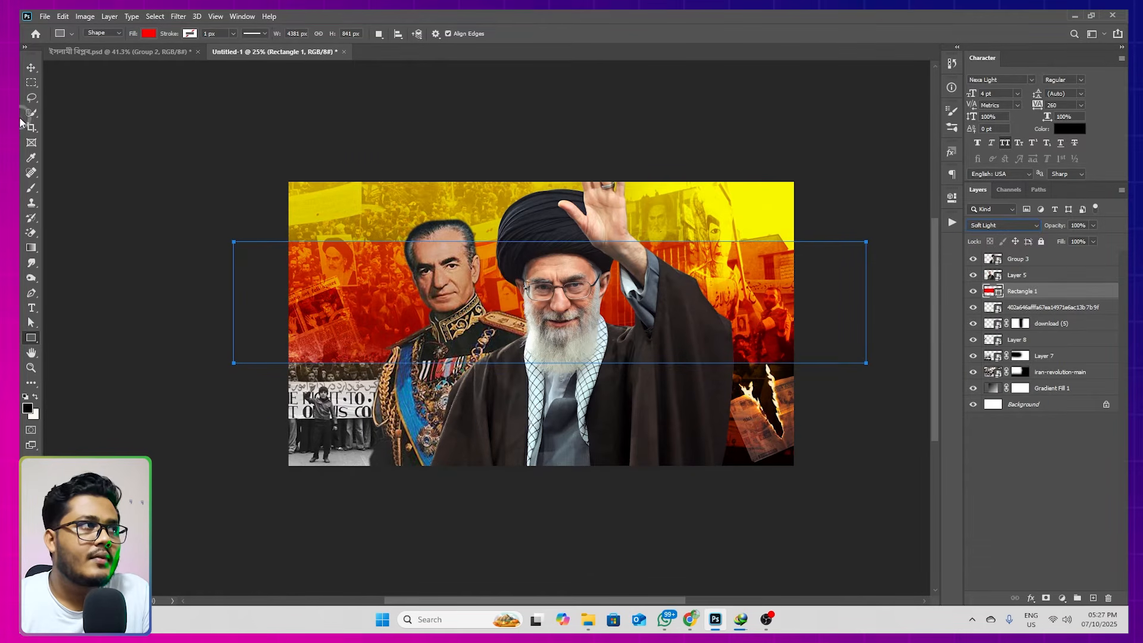
Rotate the red rectangle to about -15.6°, extend its lower edge slightly and reposition it as a diagonal band across the canvas
left_click(31, 68)
left_click(65, 89)
key("ctrl+t")
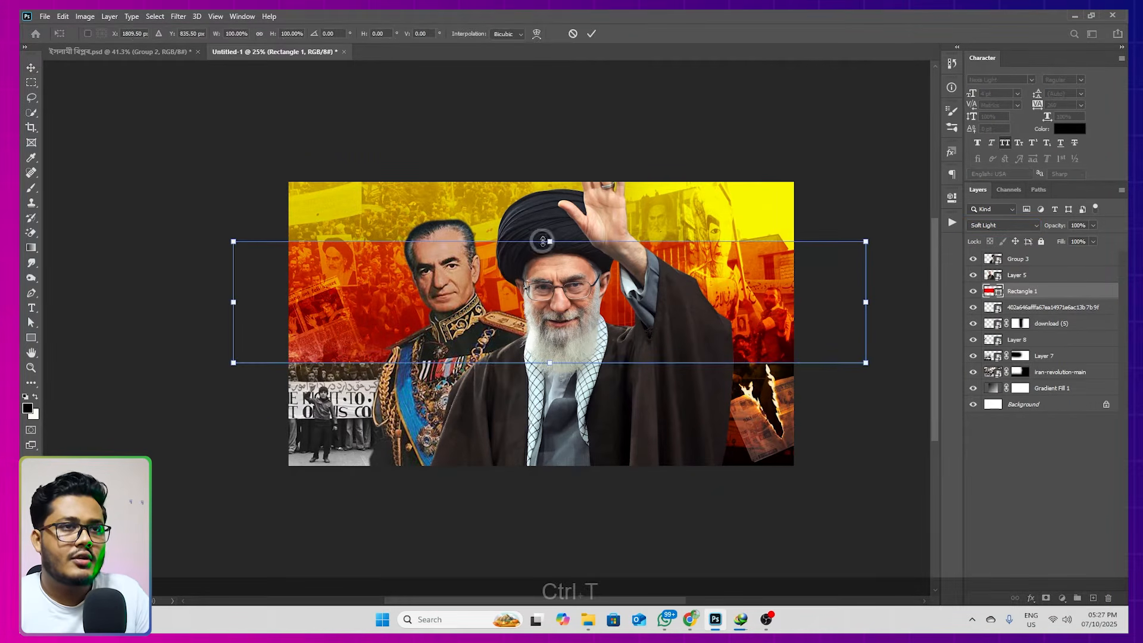
left_click_drag(882, 280, 870, 189)
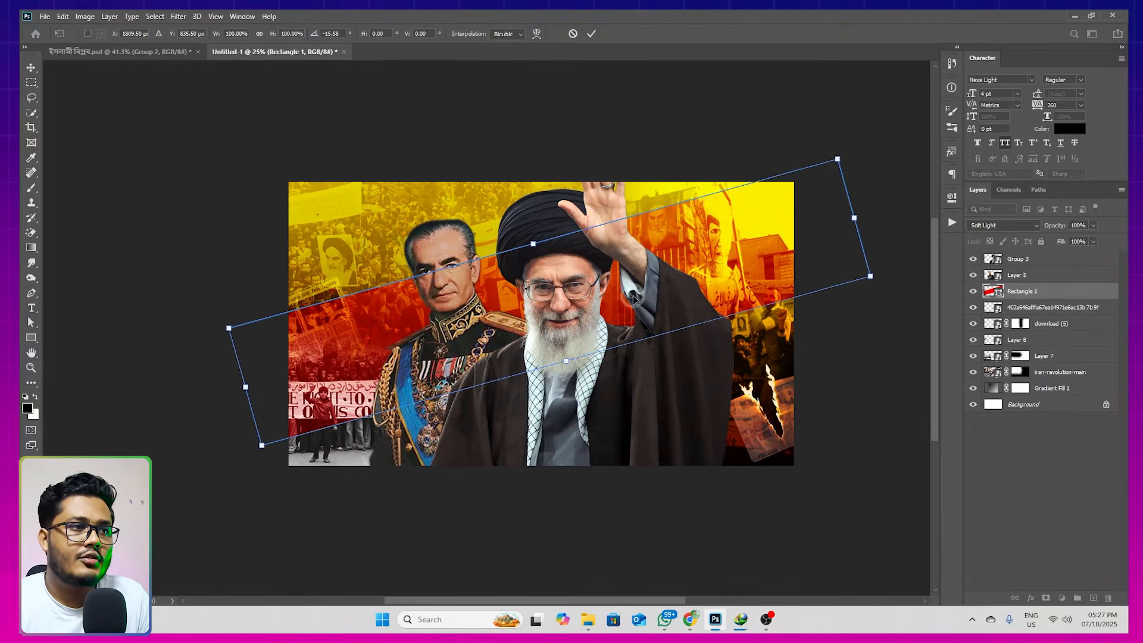
left_click_drag(567, 360, 569, 375)
left_click_drag(611, 334, 601, 339)
double_click(600, 338)
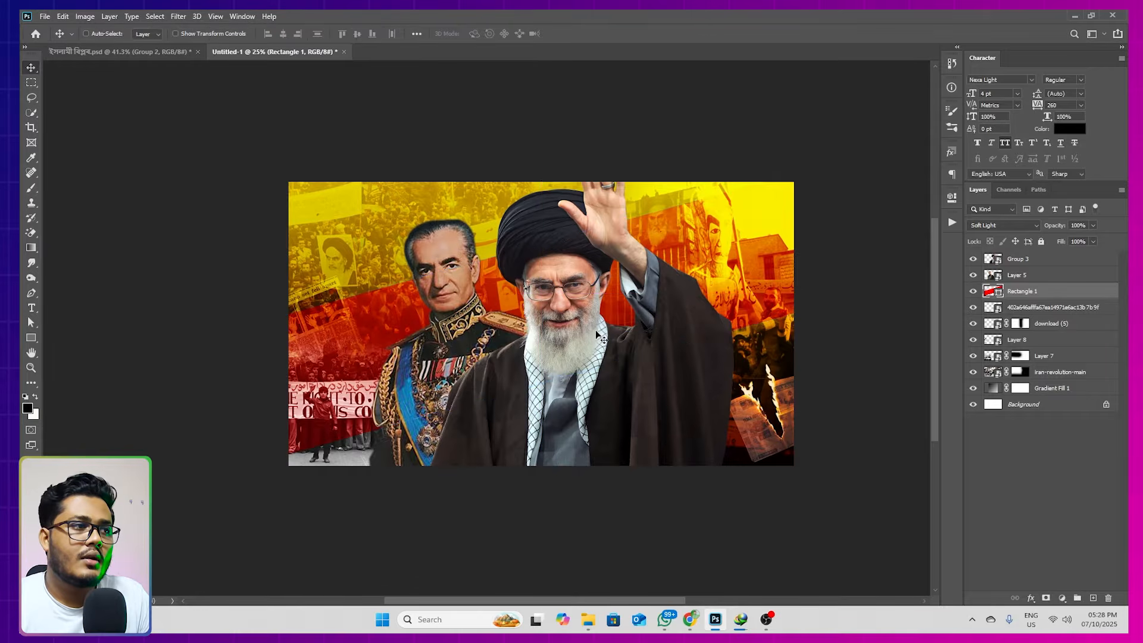
mouse_move(595, 329)
left_mouse_down()
mouse_move(572, 342)
mouse_move(608, 335)
left_mouse_up()
scroll(616, 340, "down", 1)
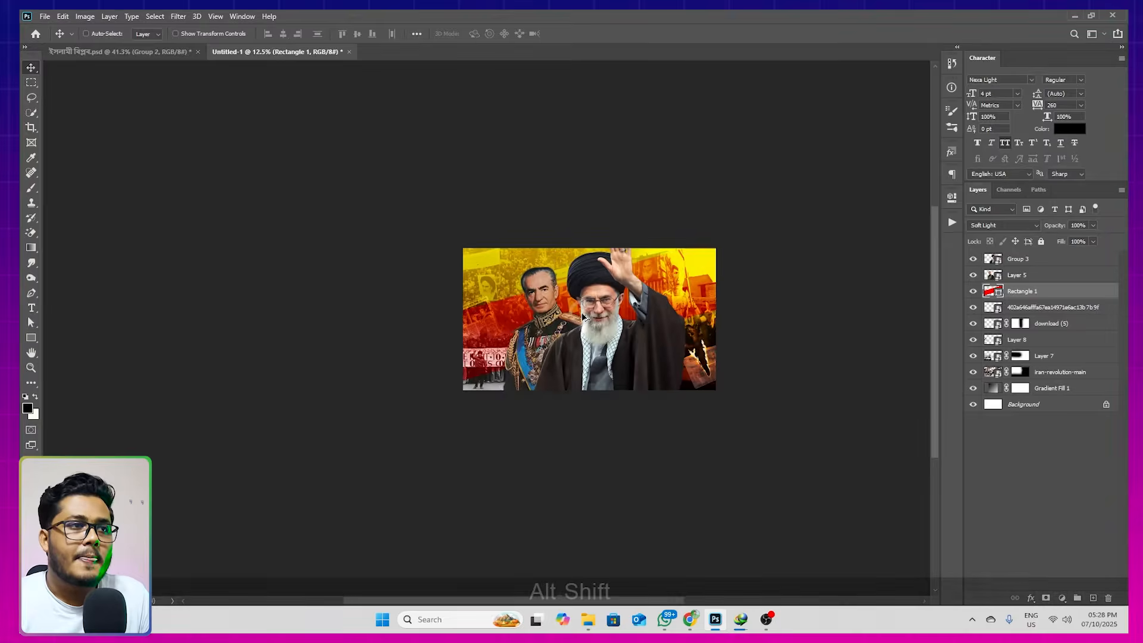
scroll(583, 318, "up", 2)
left_click_drag(666, 298, 647, 295)
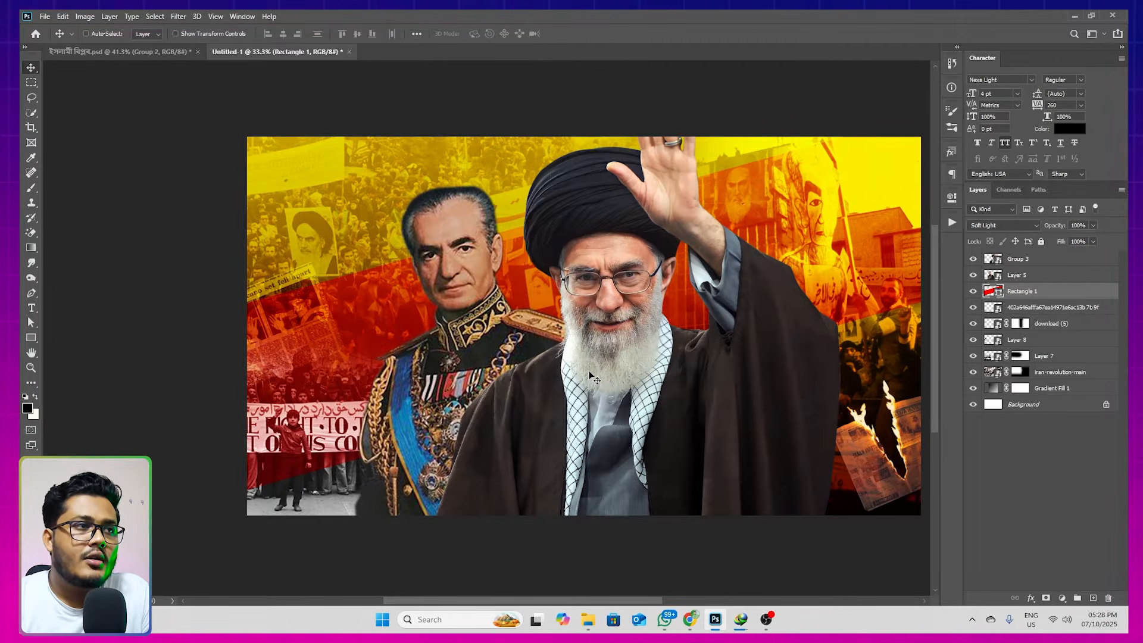
left_click(697, 369)
Add a layer above Rectangle 1 in Linear Dodge (Add) mode and set the foreground color to amber, about ffc000
left_click(1030, 293)
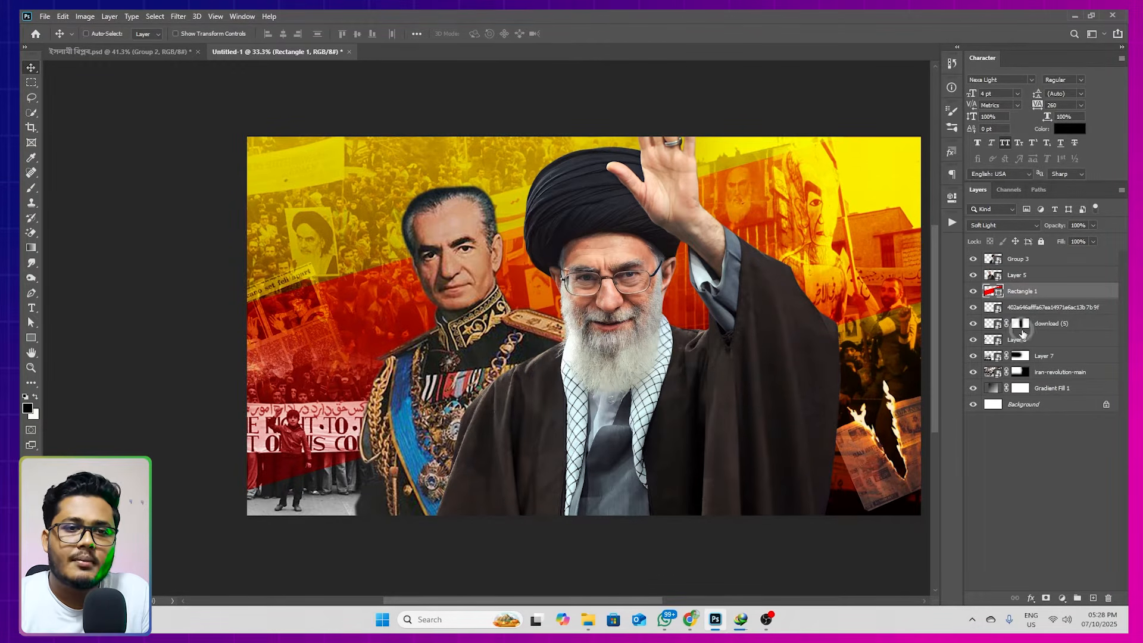
left_click(1092, 598)
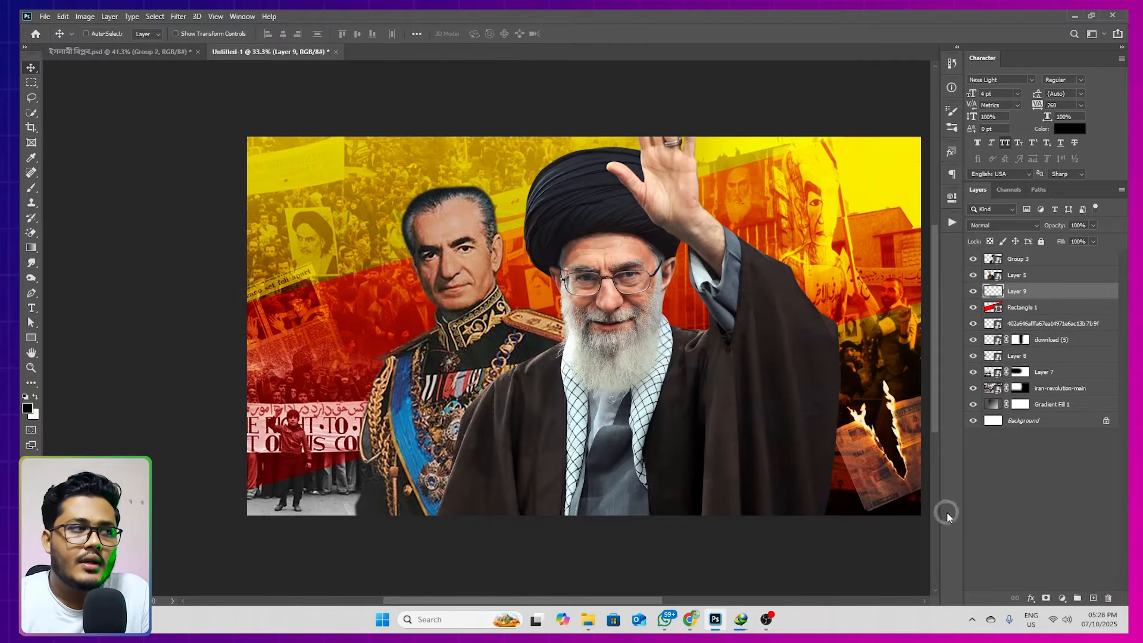
left_click(27, 409)
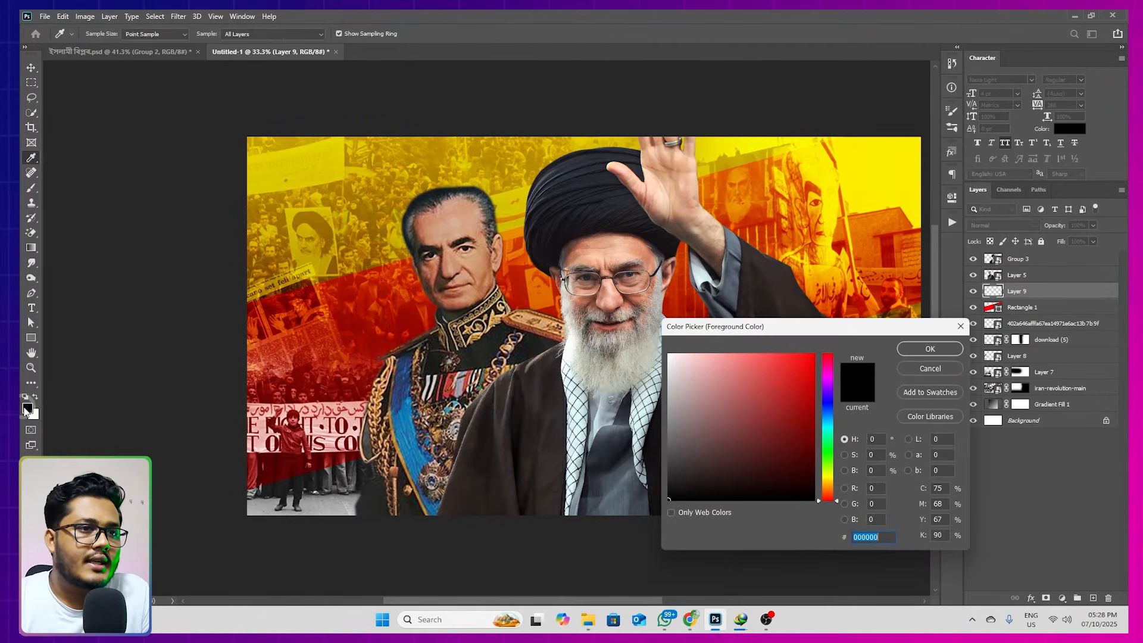
left_click_drag(795, 411, 839, 338)
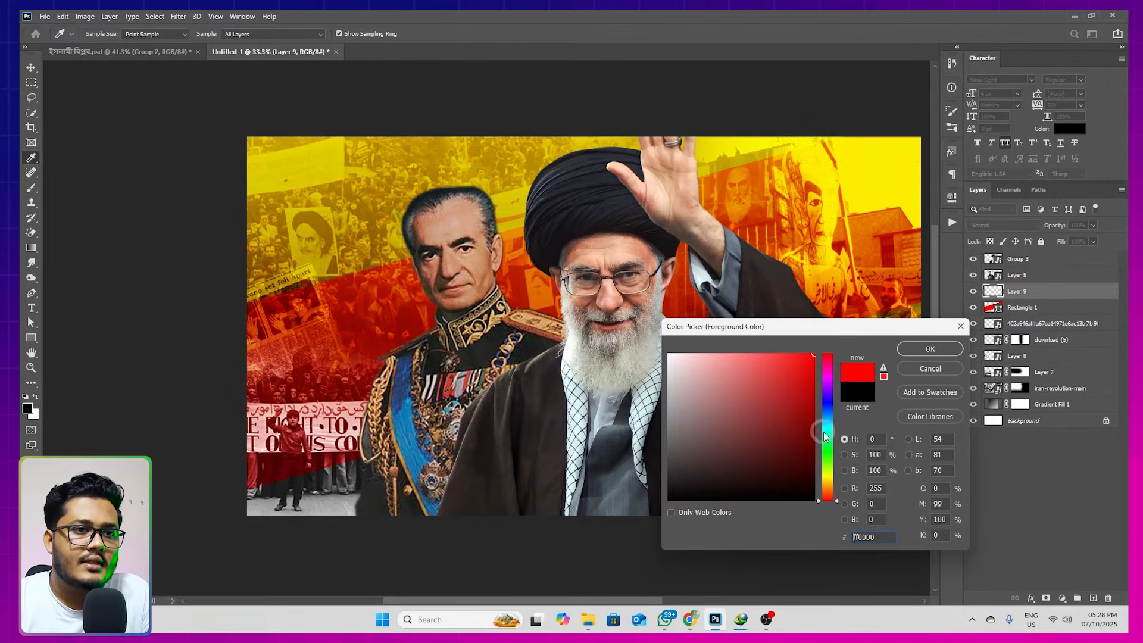
left_click(830, 487)
left_click_drag(830, 486, 829, 484)
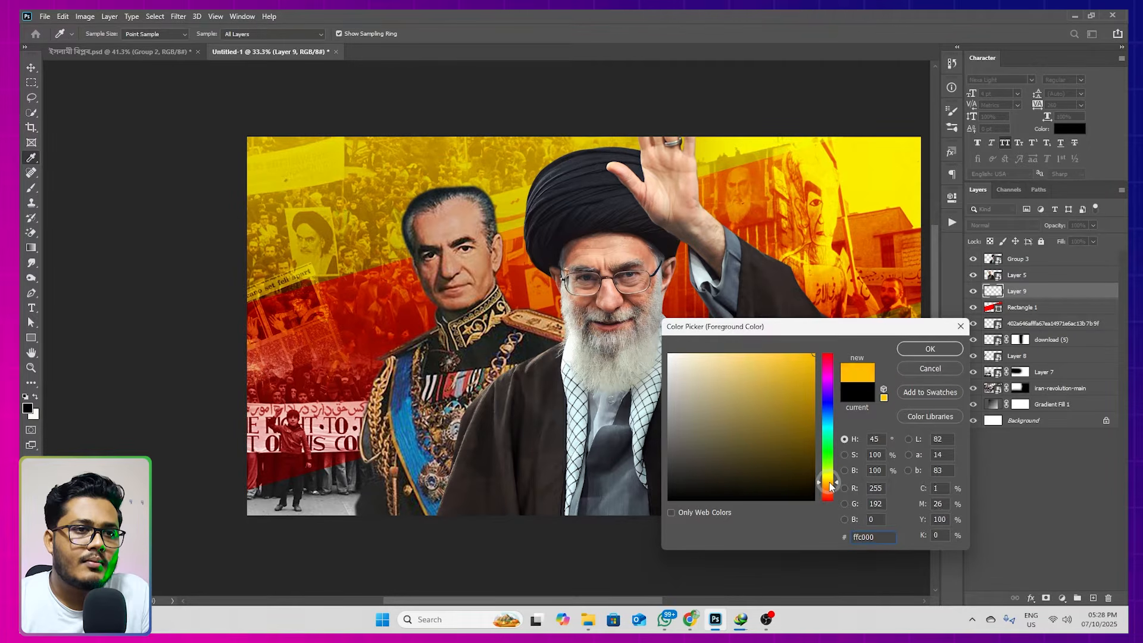
left_click(909, 350)
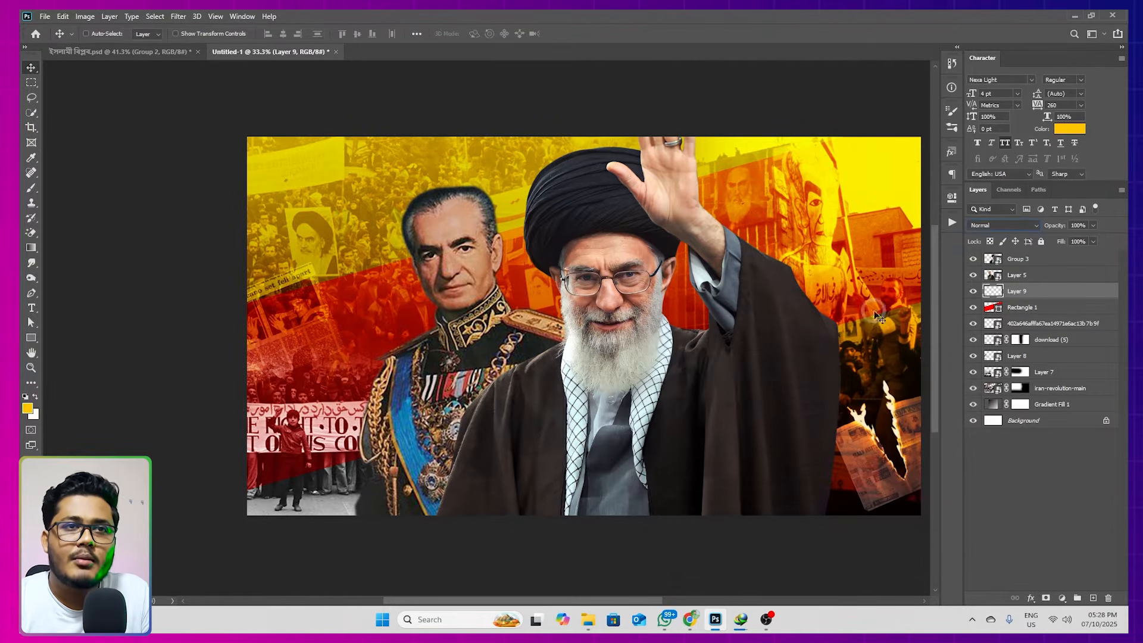
left_click(981, 225)
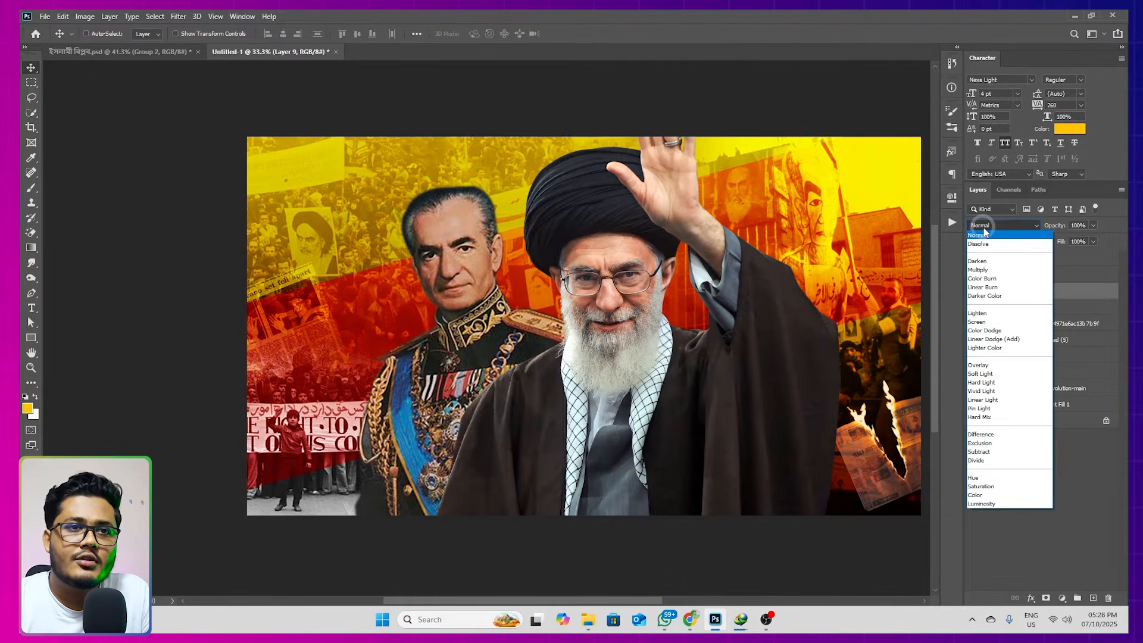
left_click(996, 340)
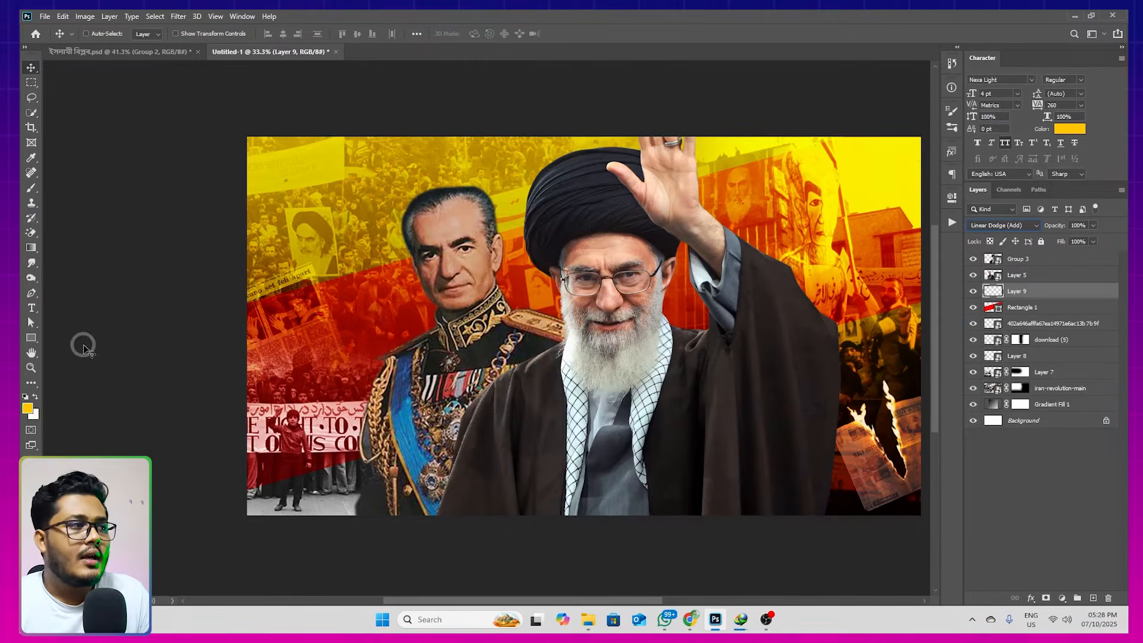
Paint an amber glow behind the turbaned figure's head with a large soft brush, undoing the first dab before repainting
key("b")
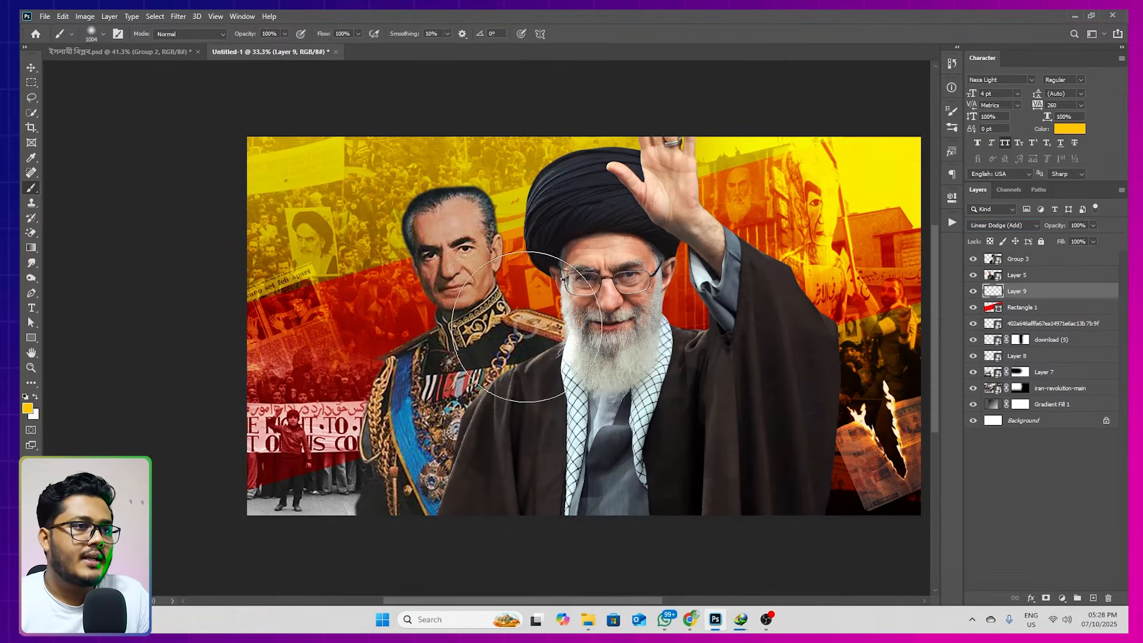
right_click(624, 343, "alt")
left_click_drag(608, 322, 554, 334)
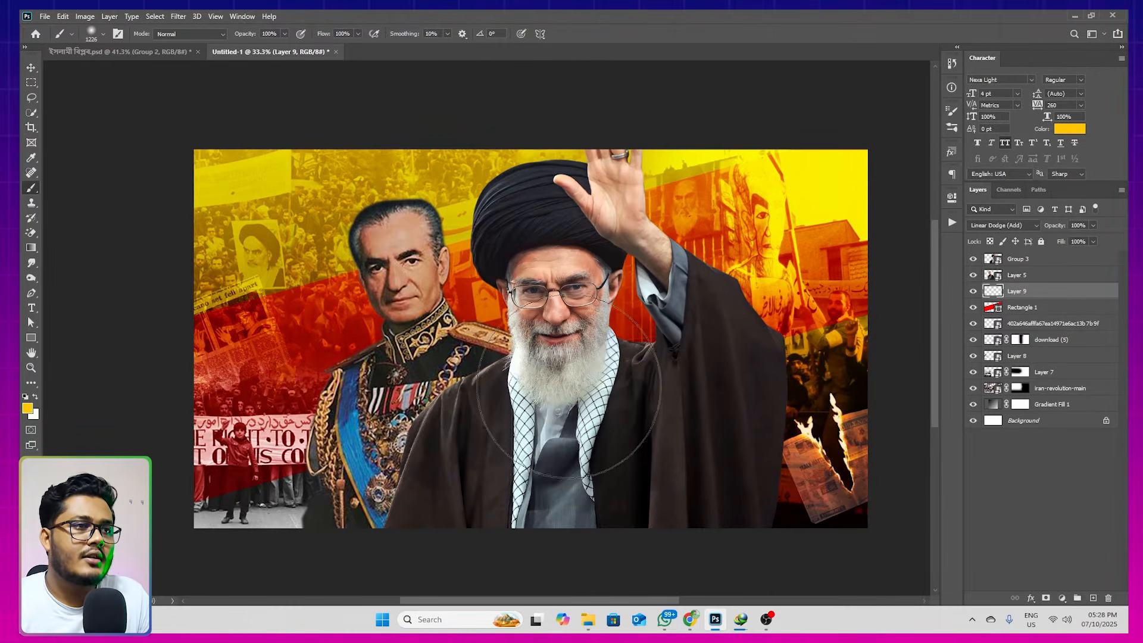
right_click(548, 348, "alt")
key("ctrl+z")
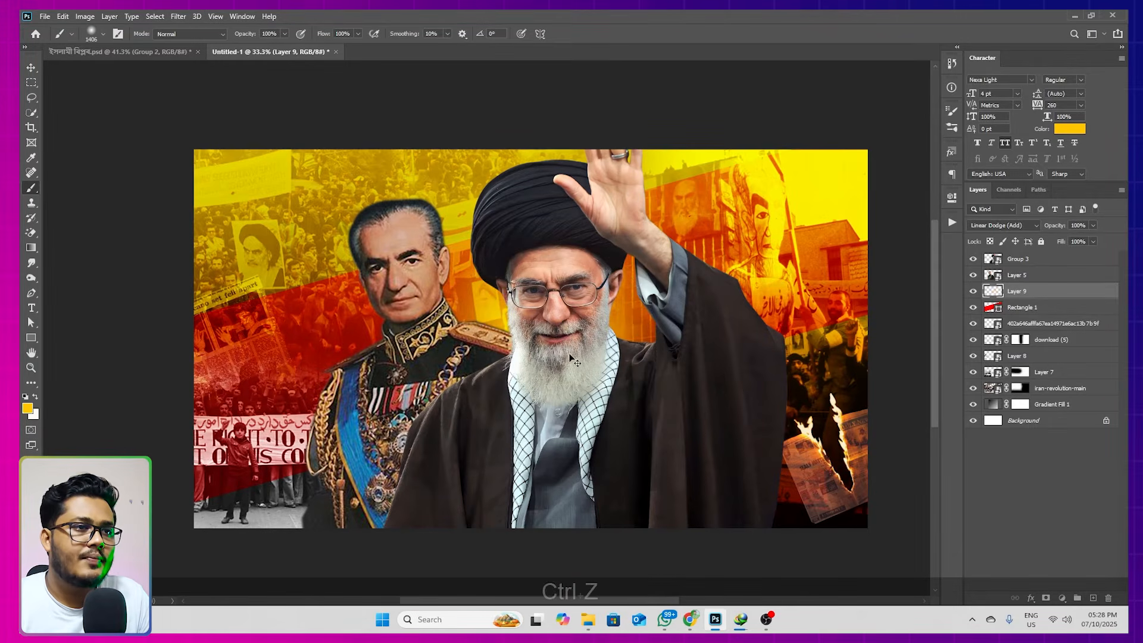
right_click(570, 356, "alt")
left_click(567, 356)
left_click(565, 356)
right_click(564, 359, "alt")
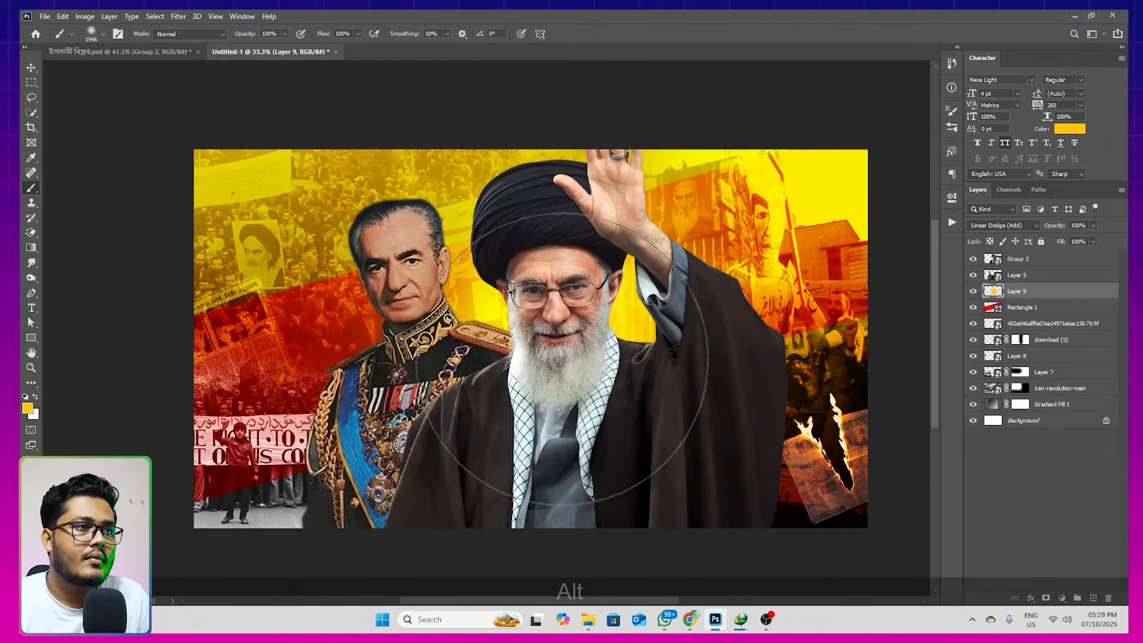
left_click(32, 69)
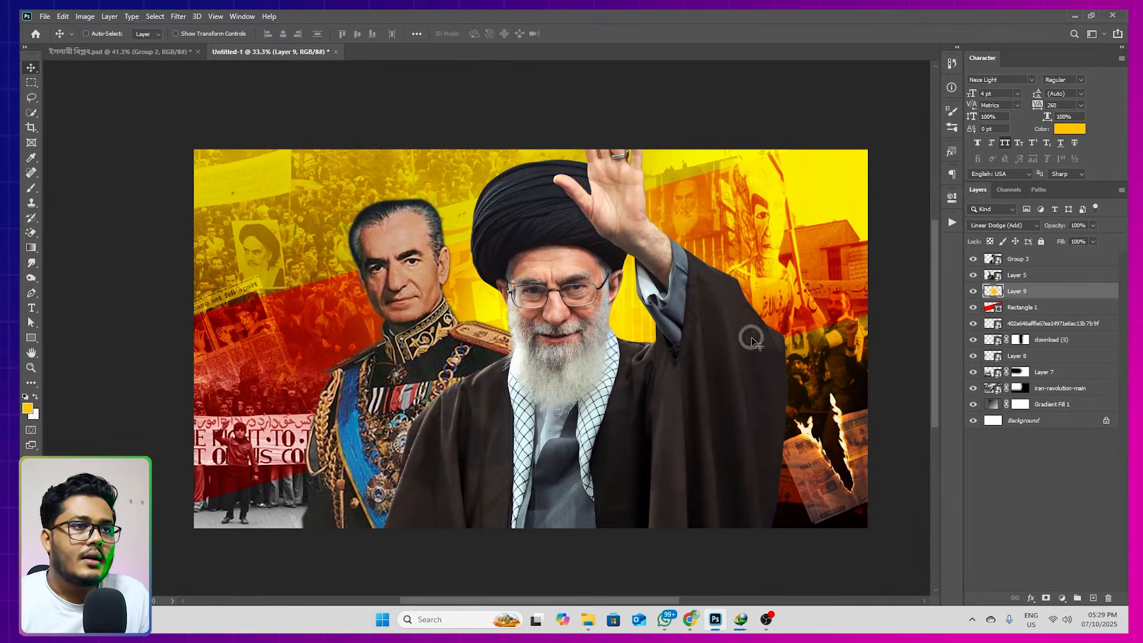
Add a new layer above the amber glow layer and set the foreground color to white (ffffff)
left_click(1093, 596)
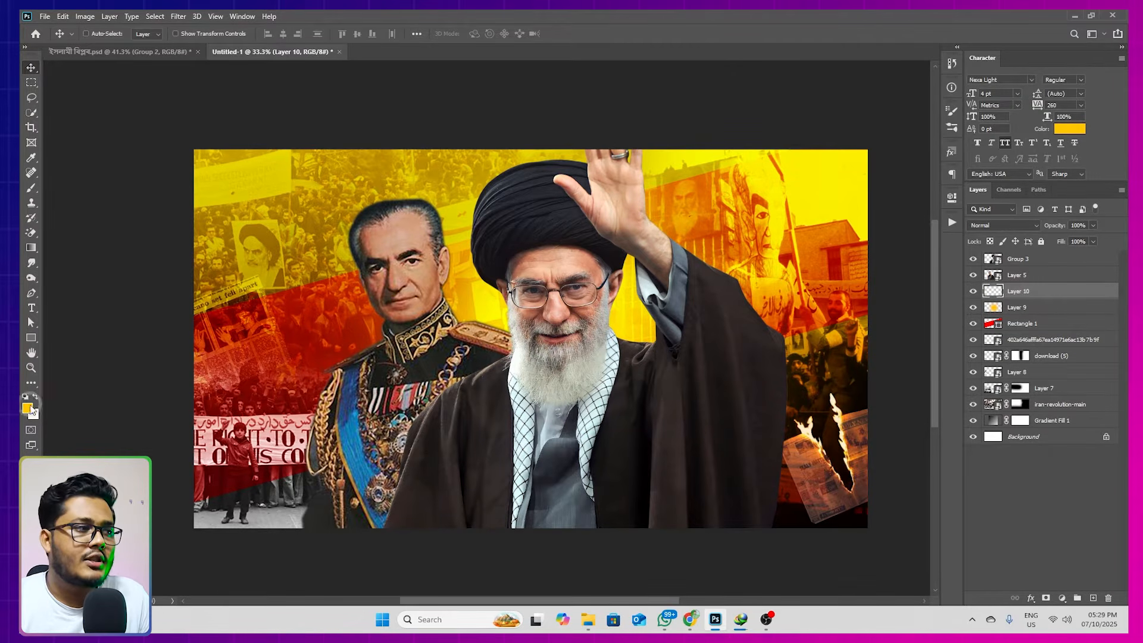
left_click(27, 408)
left_click(669, 355)
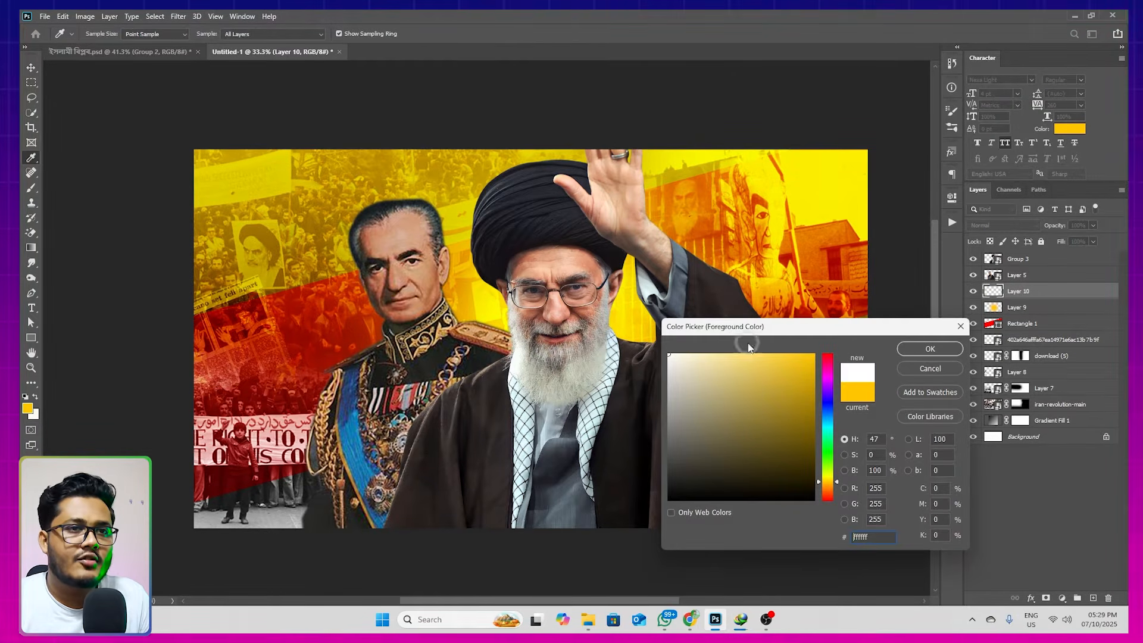
left_click(930, 348)
Paint a smaller soft white glow behind the turbaned figure's face with a brush of about 1076 px
key("b")
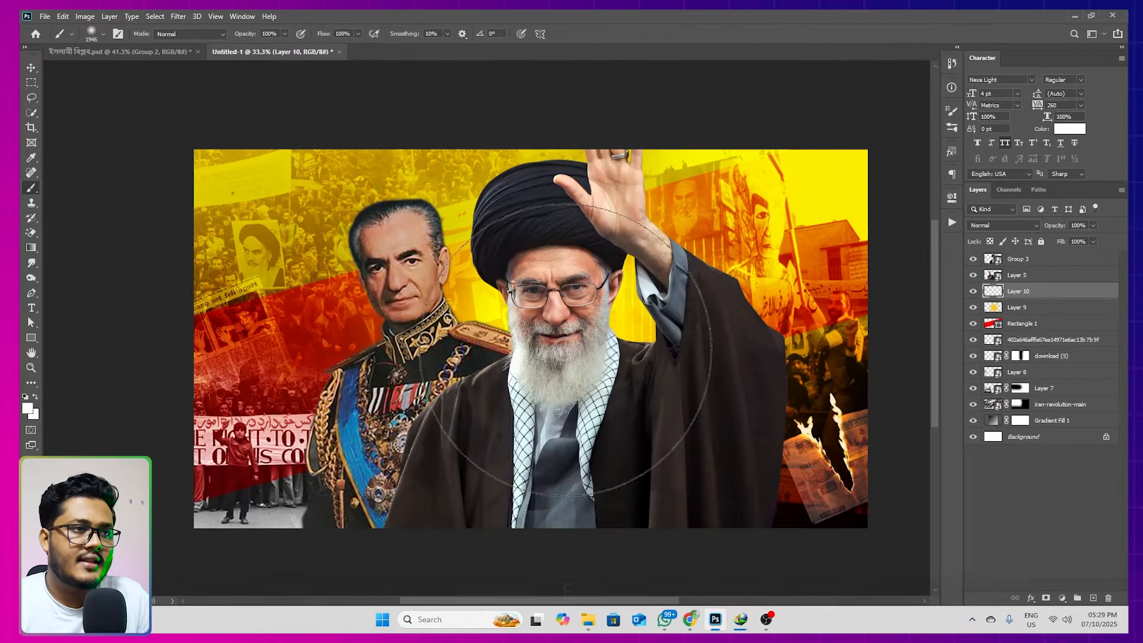
mouse_move(581, 348)
left_mouse_down()
mouse_move(492, 364)
mouse_move(569, 354)
mouse_move(557, 356)
left_mouse_up()
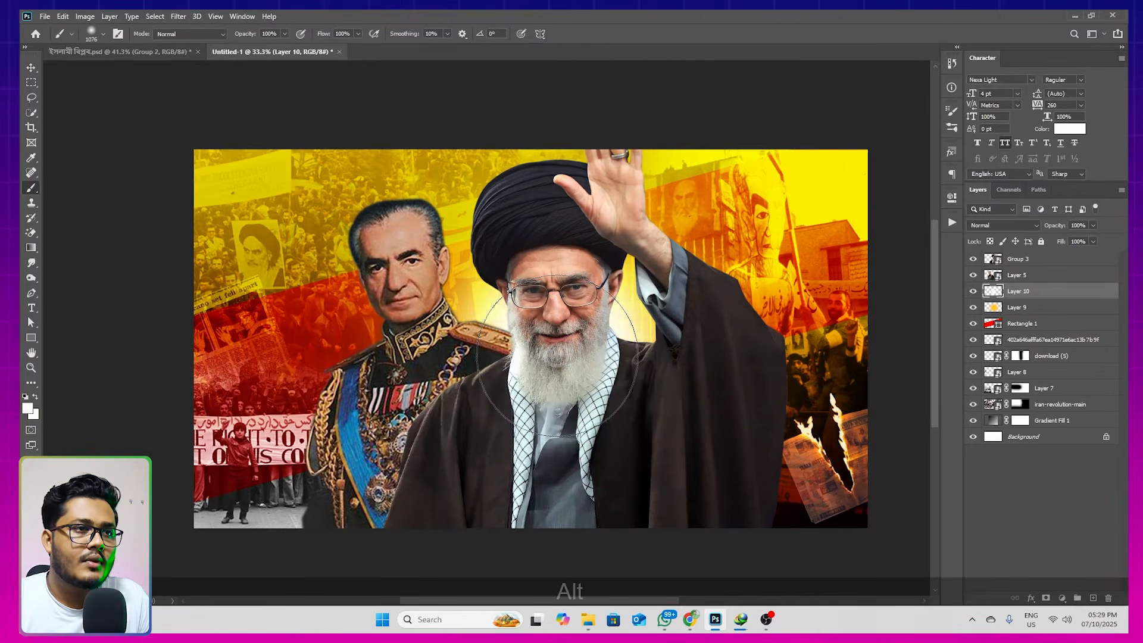
scroll(569, 354, "down", 2)
scroll(574, 350, "up", 1)
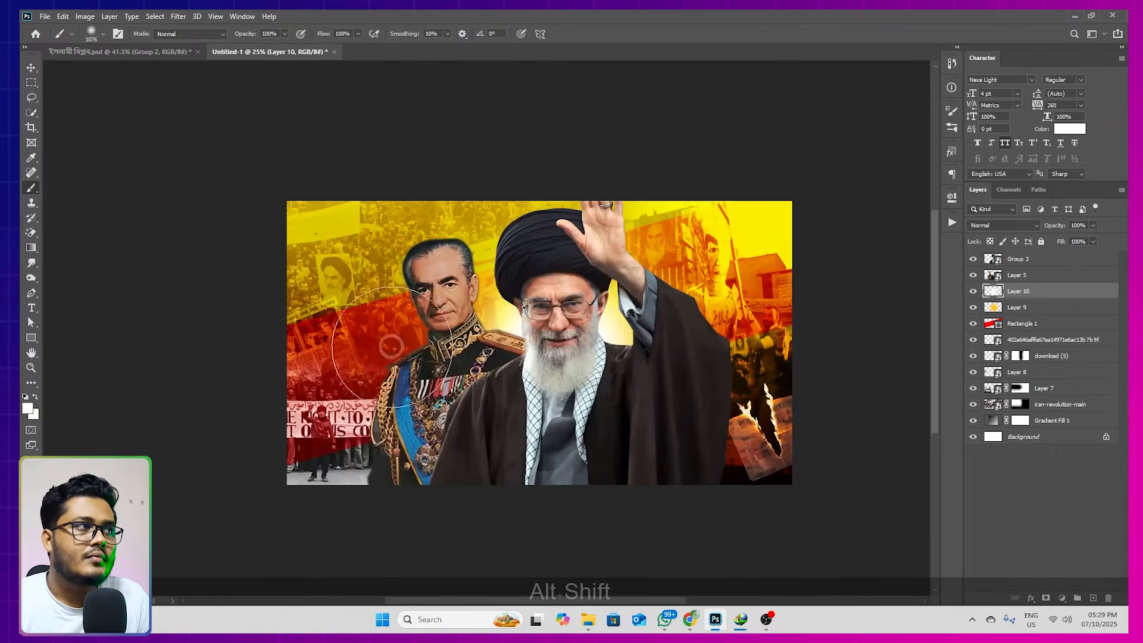
left_click(31, 67)
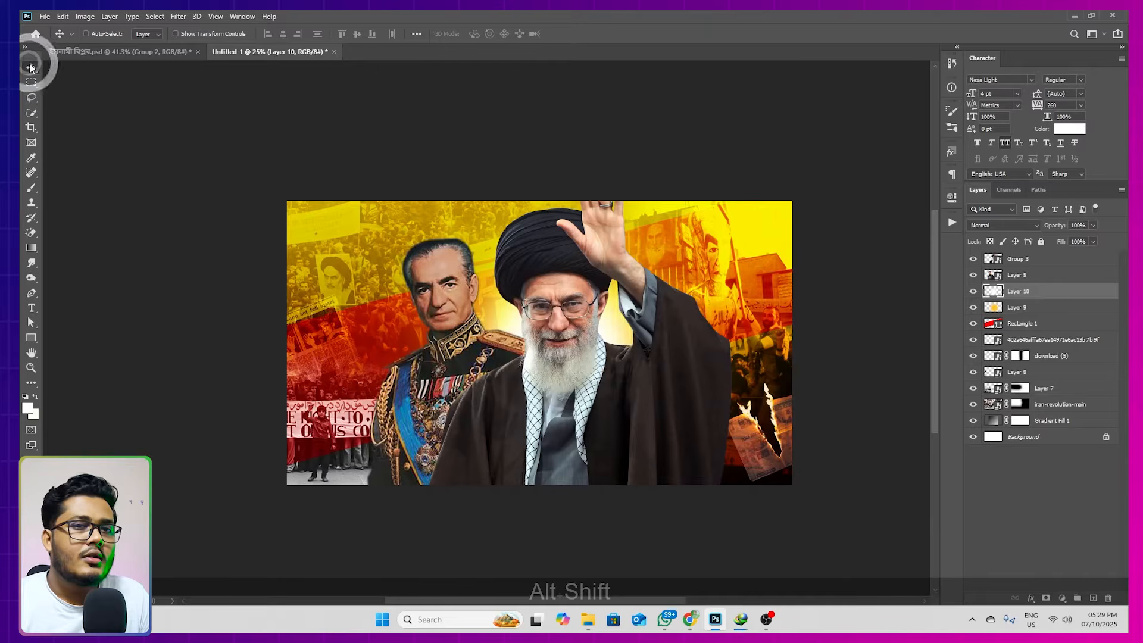
Lower the uniformed figure on Layer 5, scale it to about 24.16%, rotate it to about 1.45° and nudge it into place
left_click(1017, 275)
left_click_drag(477, 362, 477, 372)
key("ctrl+t")
left_click_drag(610, 256, 628, 244)
double_click(498, 289)
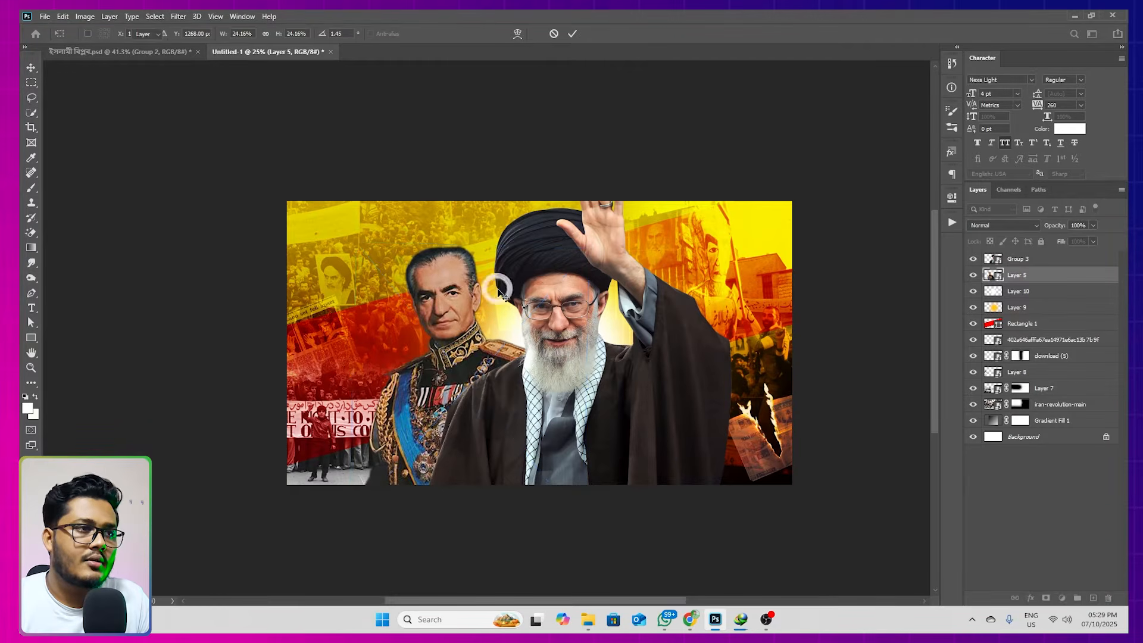
key("shift+Down")
key("shift+Left")
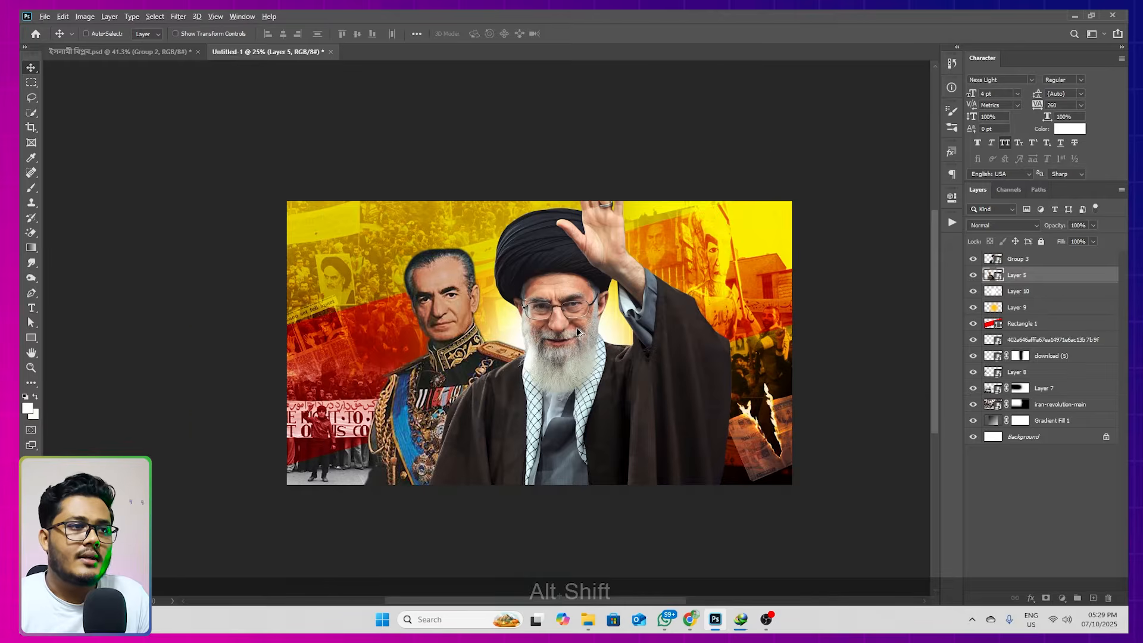
Add a new layer above Group 3 and clip it to the turbaned figure
scroll(579, 331, "up", 1)
left_click_drag(580, 371, 595, 337)
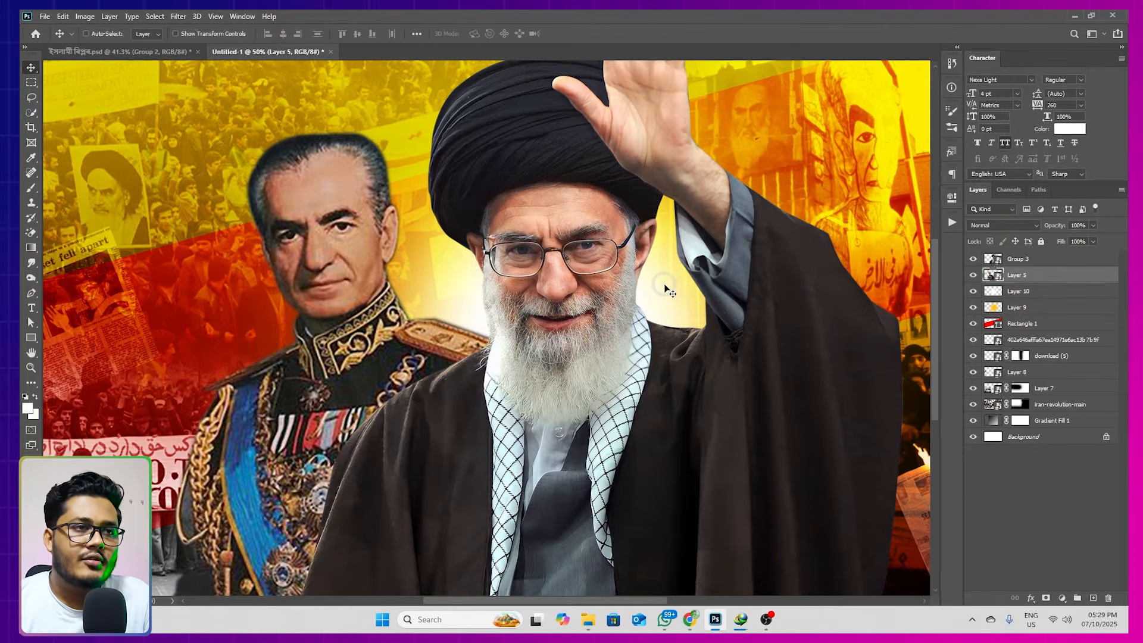
left_click(1025, 258)
left_click(1091, 598)
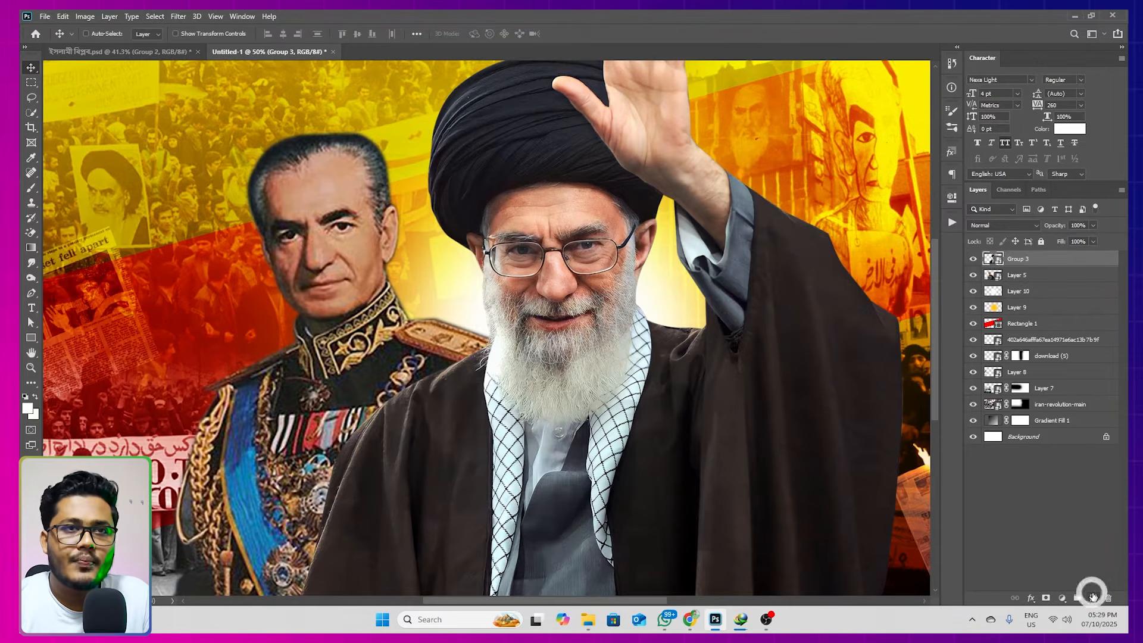
key("alt")
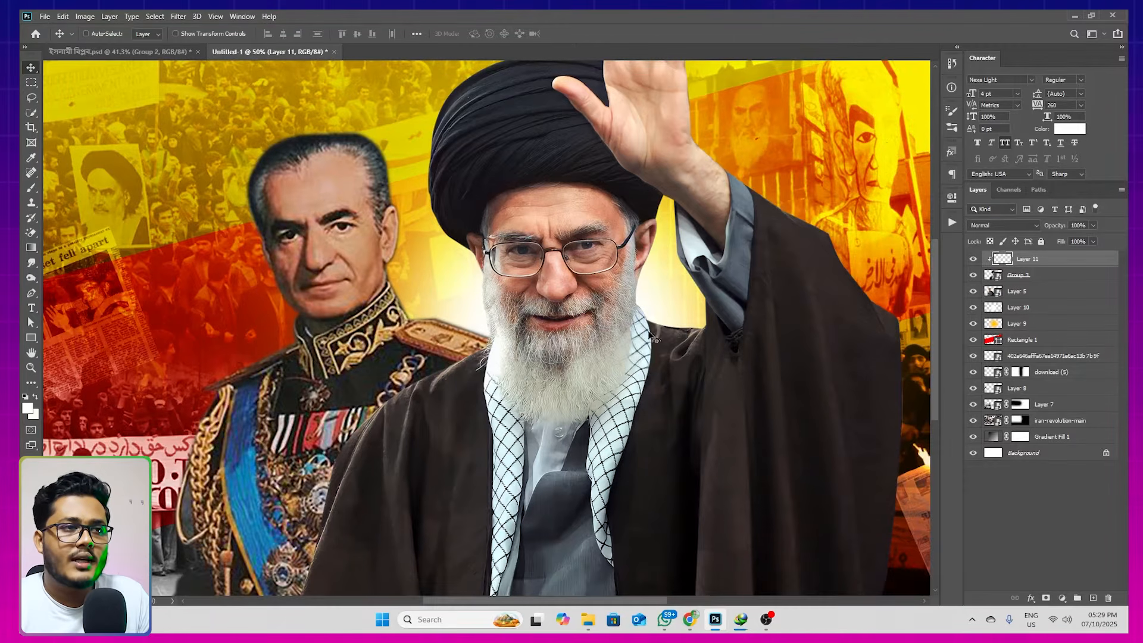
key("alt+shift")
Sample pale yellow from the background glow and dab it along the turbaned figure's beard and raised-arm edges with a soft 233 px brush
scroll(686, 306, "up", 3)
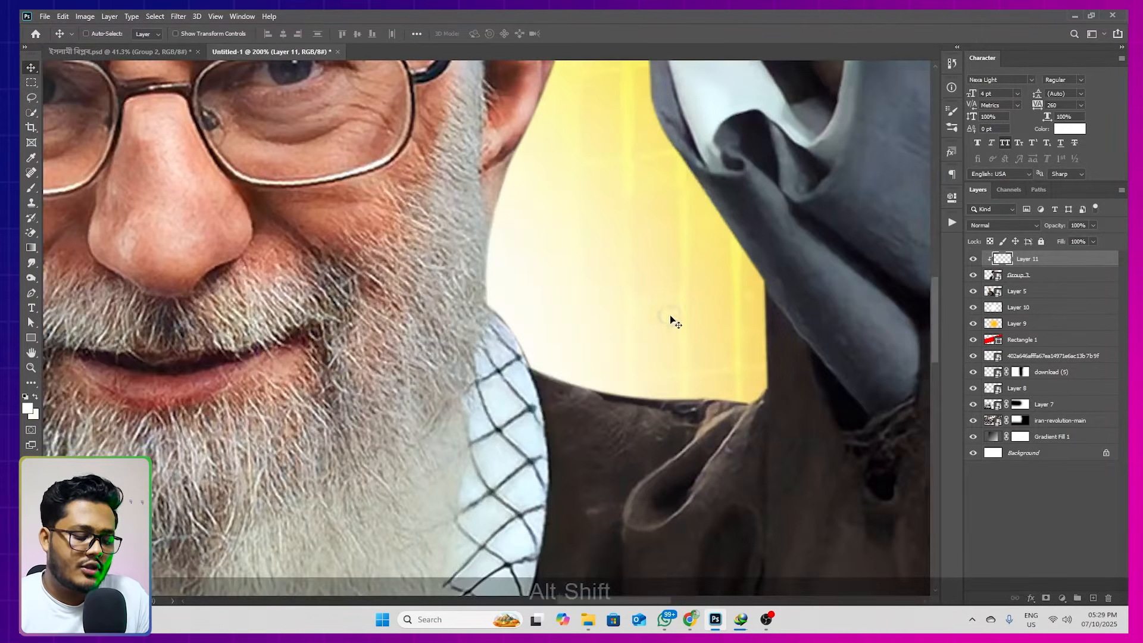
key("b")
left_click_drag(619, 275, 370, 275)
left_click_drag(630, 243, 425, 282)
key("alt")
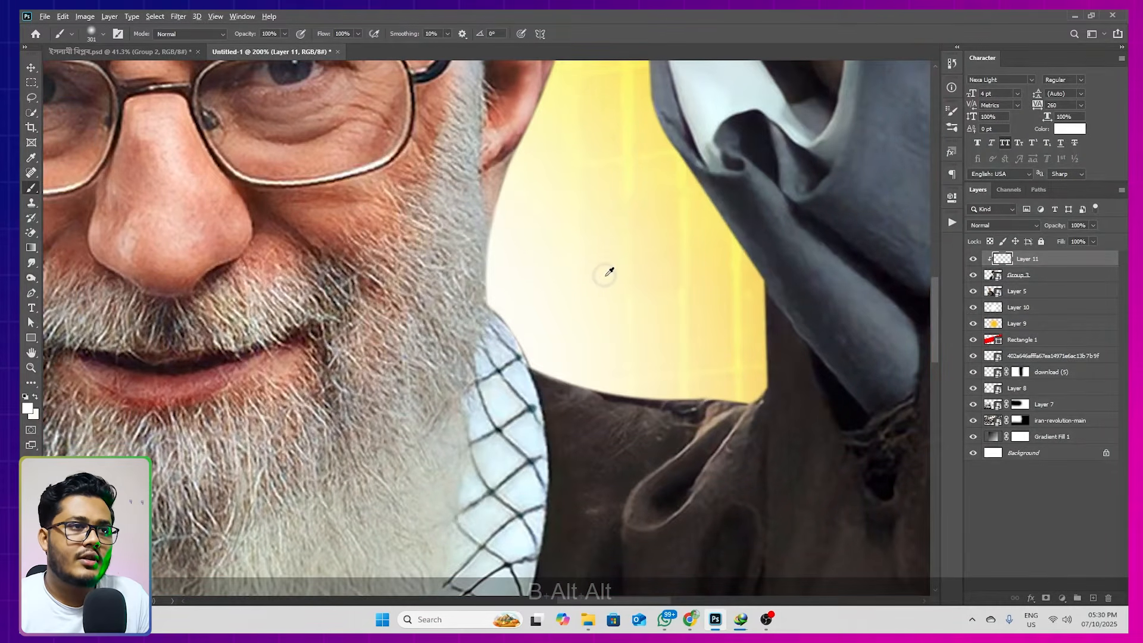
left_click(602, 257, "alt")
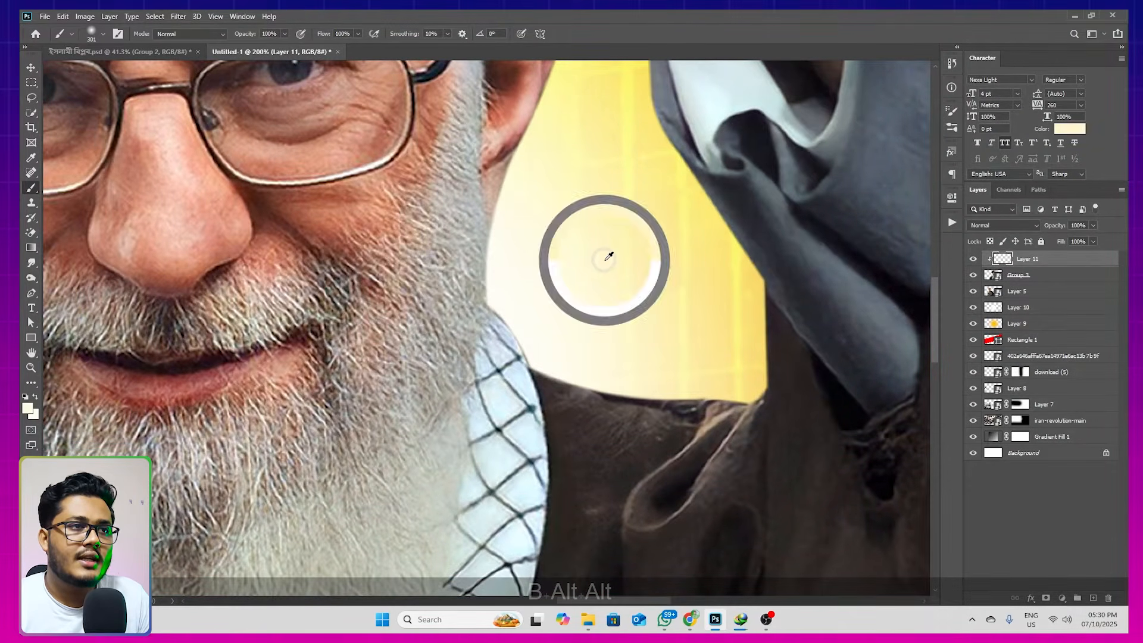
left_click(642, 257, "alt")
mouse_move(613, 257)
left_mouse_down()
mouse_move(574, 256)
mouse_move(586, 274)
left_mouse_up()
left_click(600, 274)
left_click(592, 274)
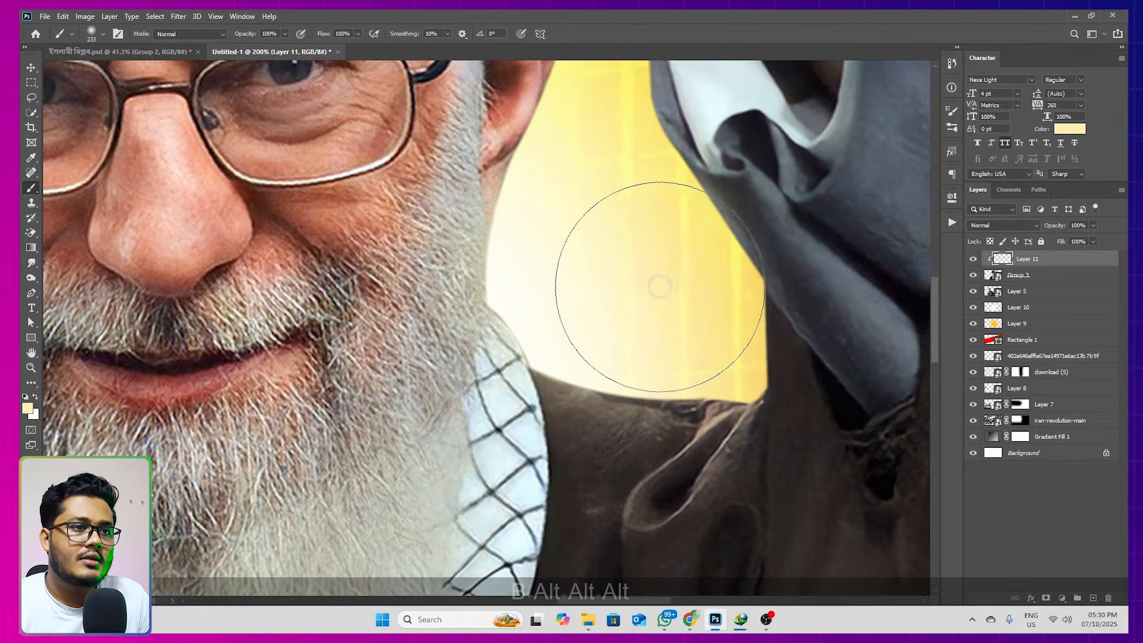
left_click(661, 286)
left_click(598, 237)
Set the clipped light layer's blend mode to Linear Dodge (Add)
scroll(598, 236, "down", 1)
key("space")
left_click_drag(557, 285, 682, 286)
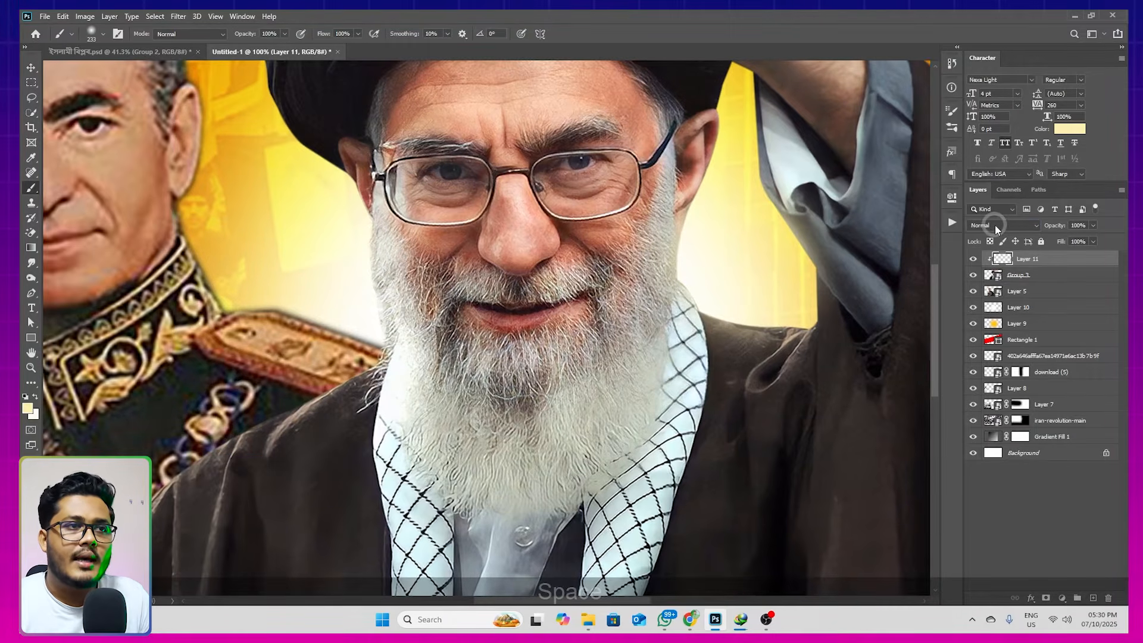
left_click(995, 225)
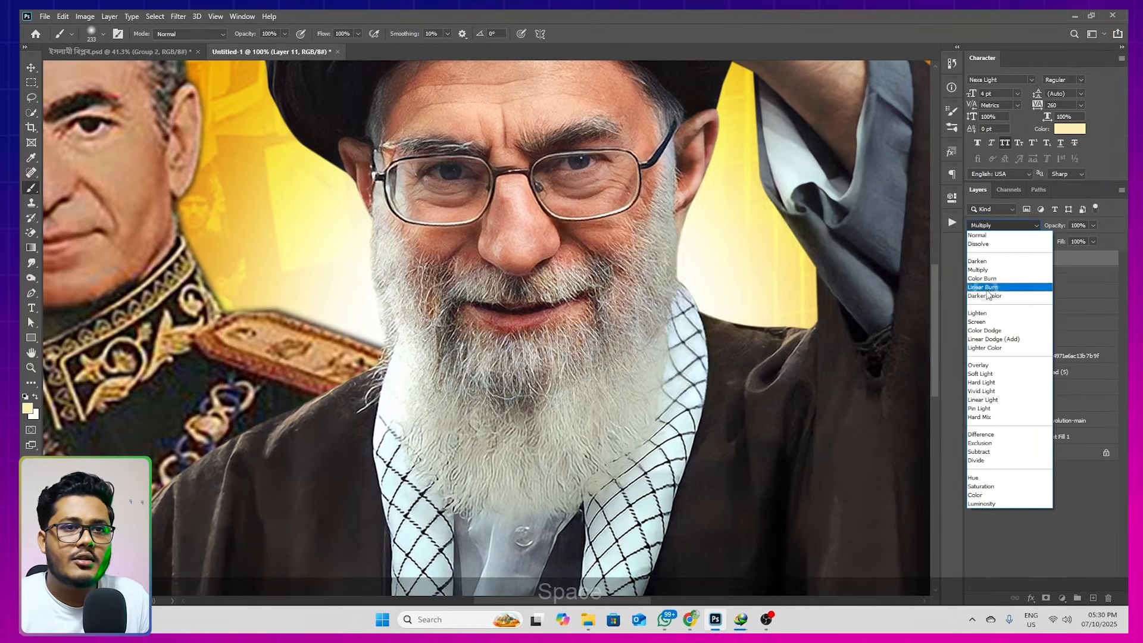
left_click(1004, 339)
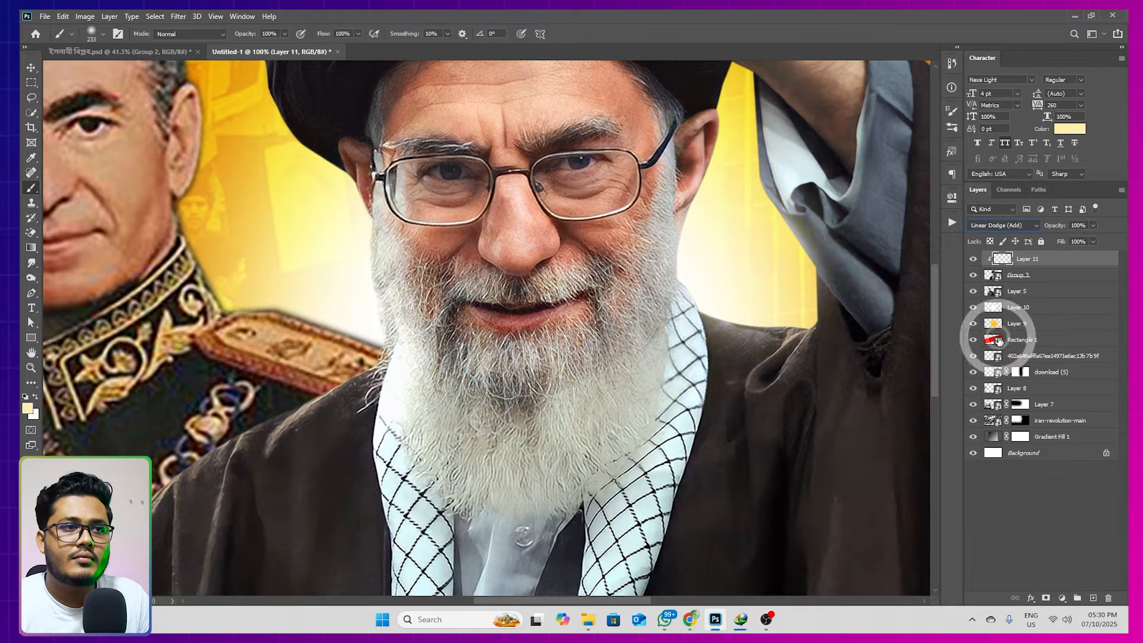
Sample near-white from the glow between the two figures and brush light onto the turbaned figure's beard and shoulder edge at 287 px
left_click_drag(402, 272, 542, 290)
left_click_drag(458, 311, 475, 321)
left_click(473, 321, "alt")
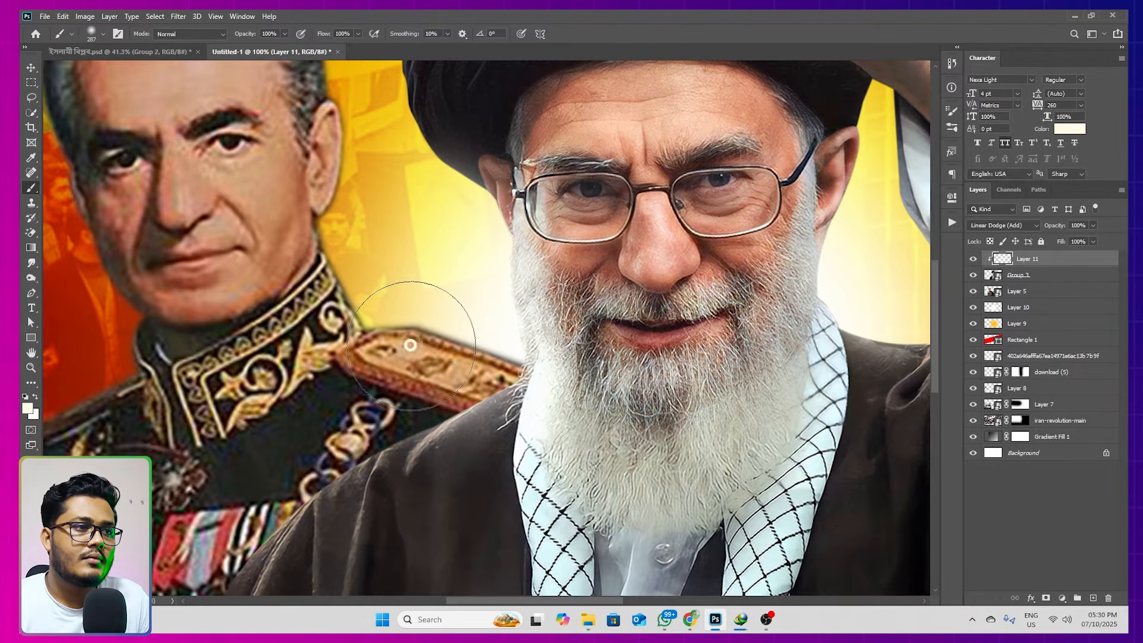
left_click_drag(573, 279, 480, 274)
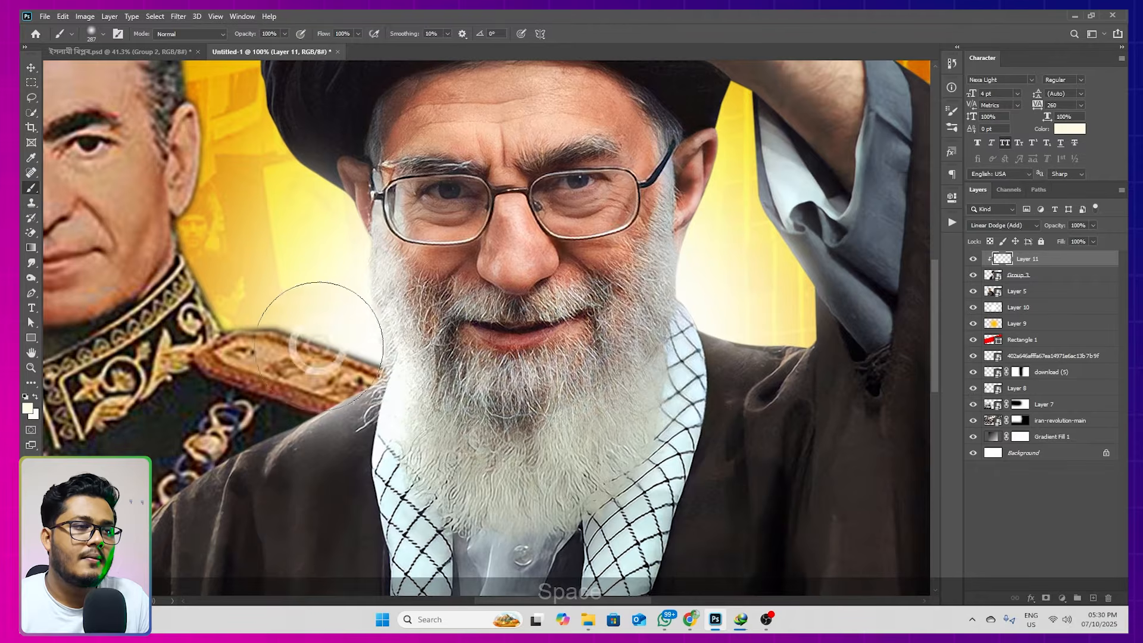
scroll(511, 263, "down", 1)
scroll(609, 239, "down", 1)
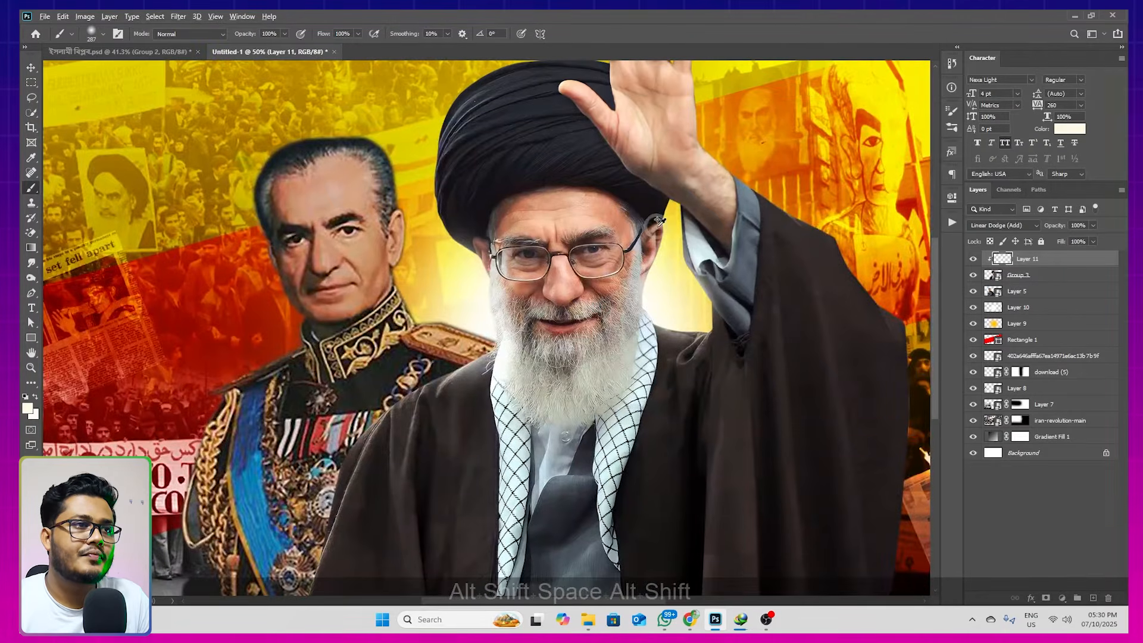
scroll(146, 164, "down", 2)
left_click(31, 67)
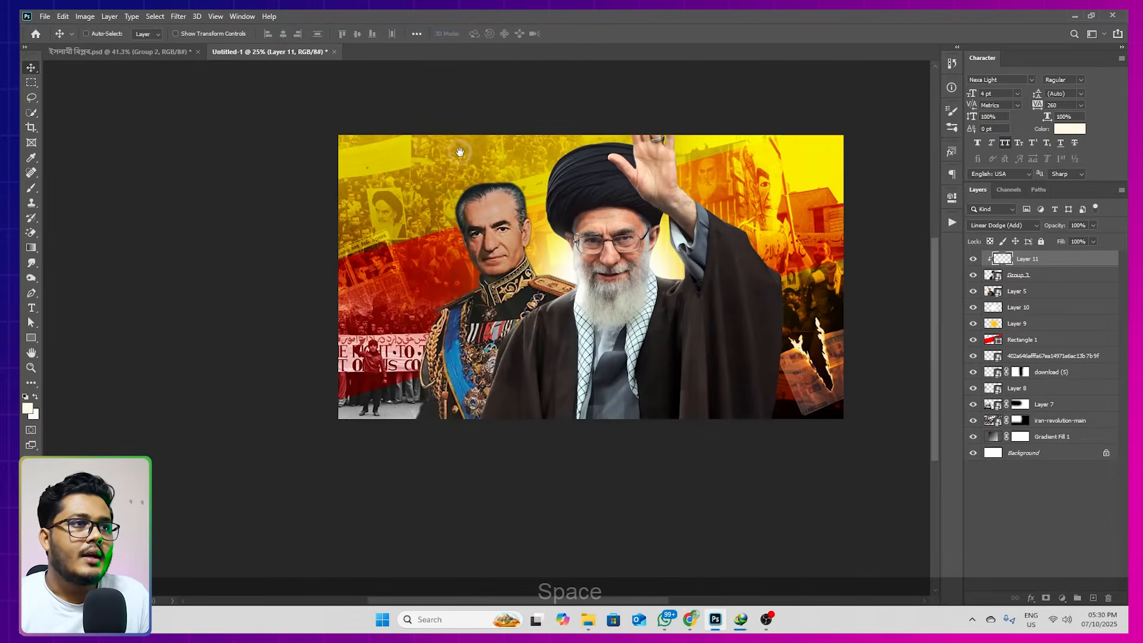
left_click_drag(464, 154, 398, 180)
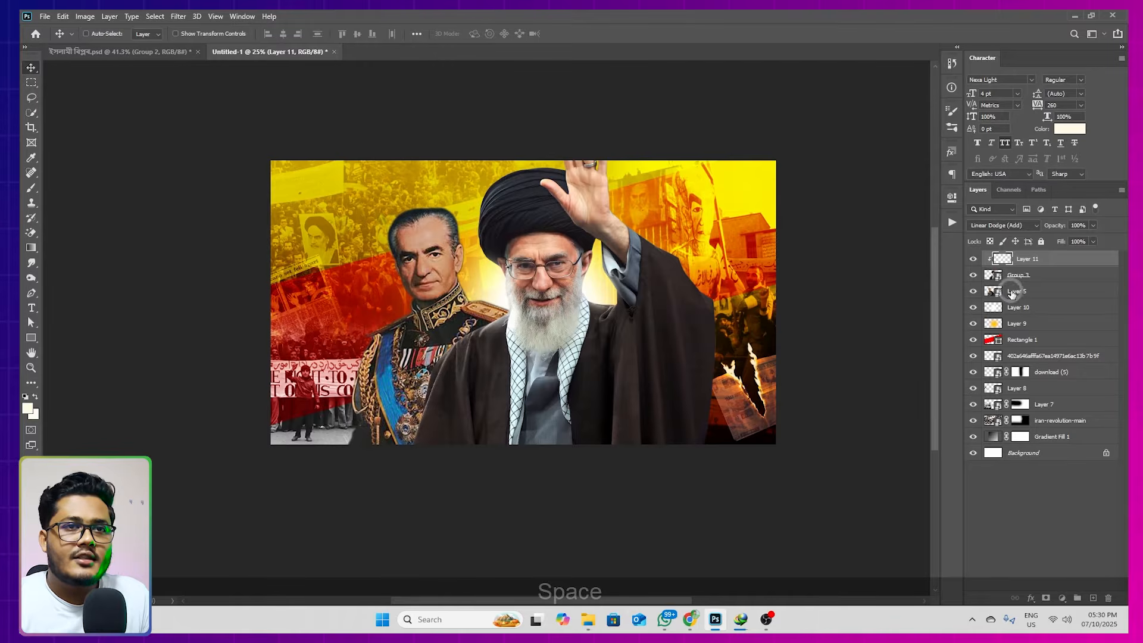
Add a new layer directly above the uniformed figure's Layer 5
left_click(1012, 292)
scroll(439, 257, "up", 3)
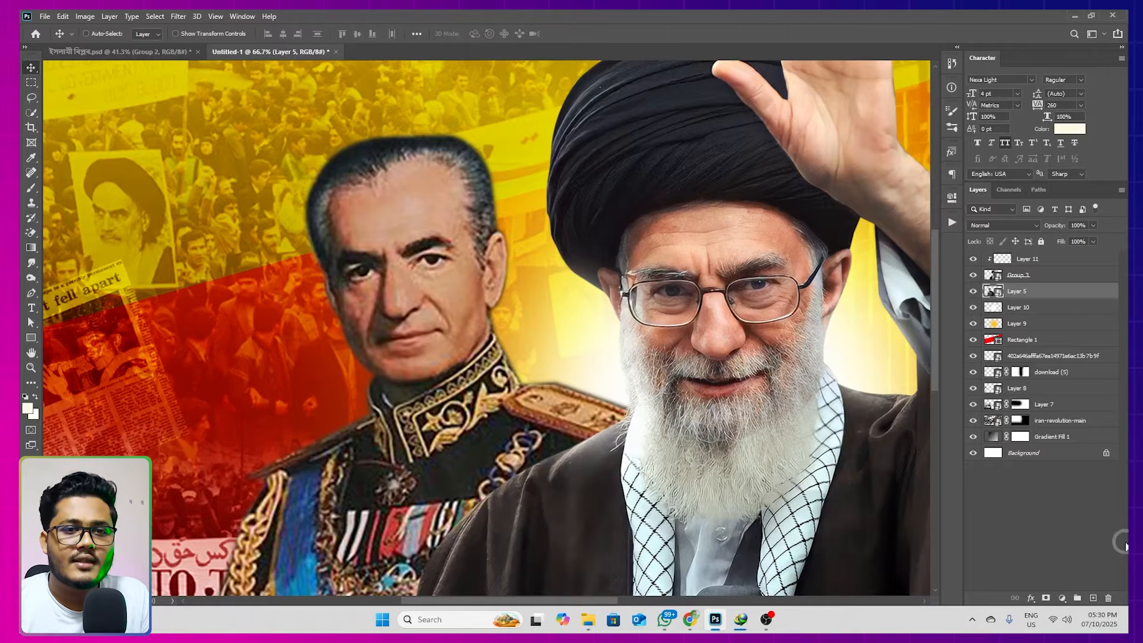
left_click(1088, 599)
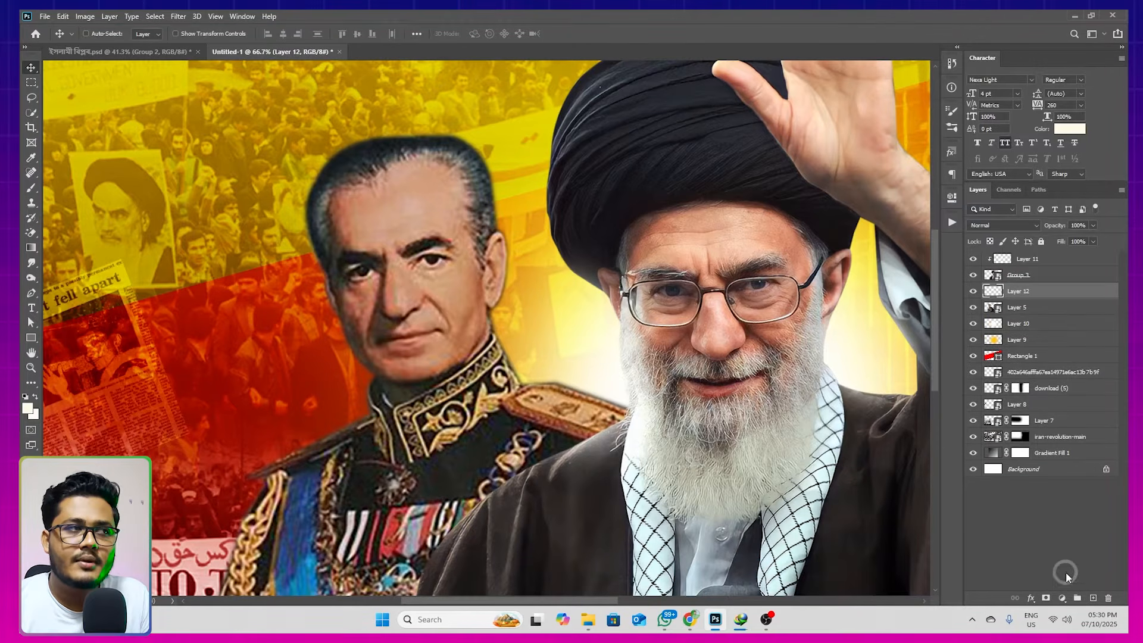
left_click(975, 296)
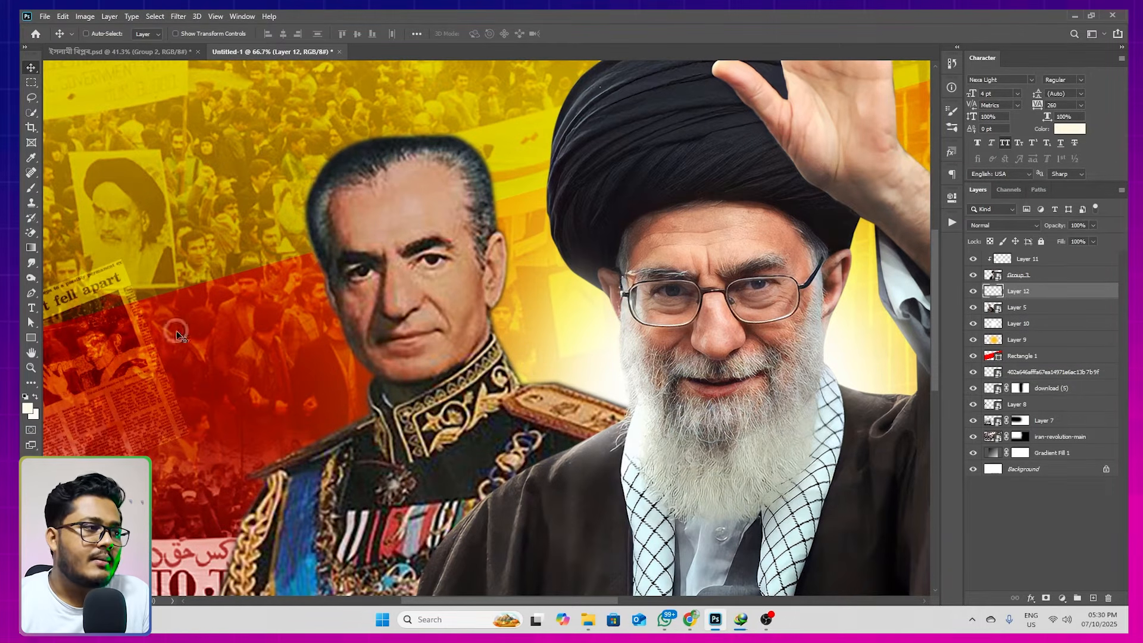
Set the foreground color to bright red and the new layer's blend mode to Color Dodge
left_click(27, 408)
left_click_drag(828, 374, 815, 310)
left_click_drag(793, 361, 867, 331)
left_click(917, 346)
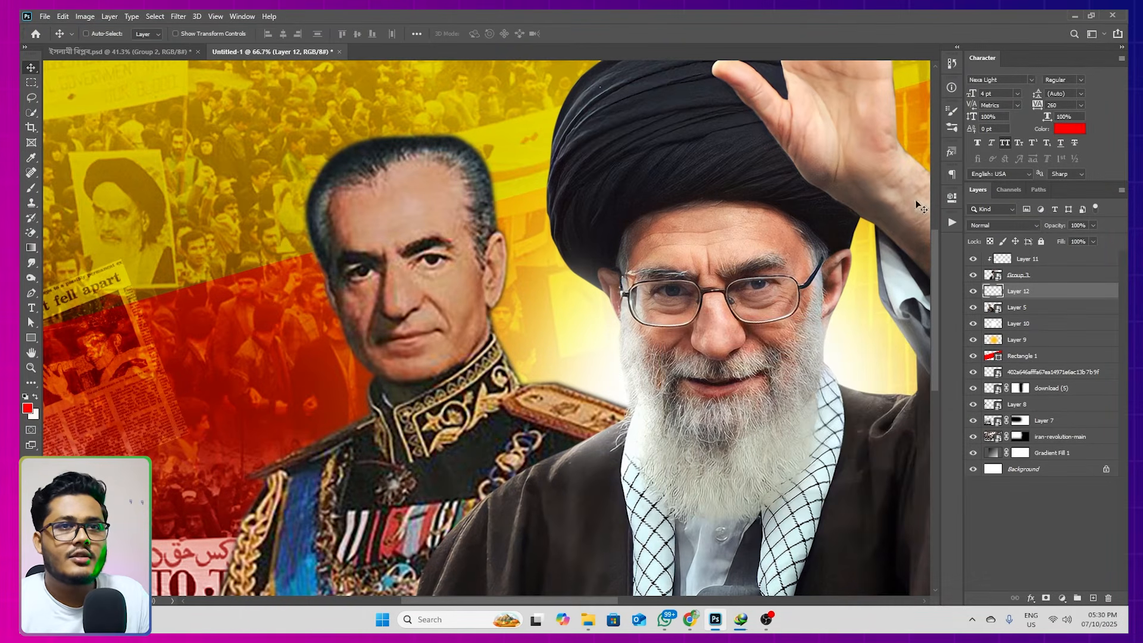
left_click(996, 223)
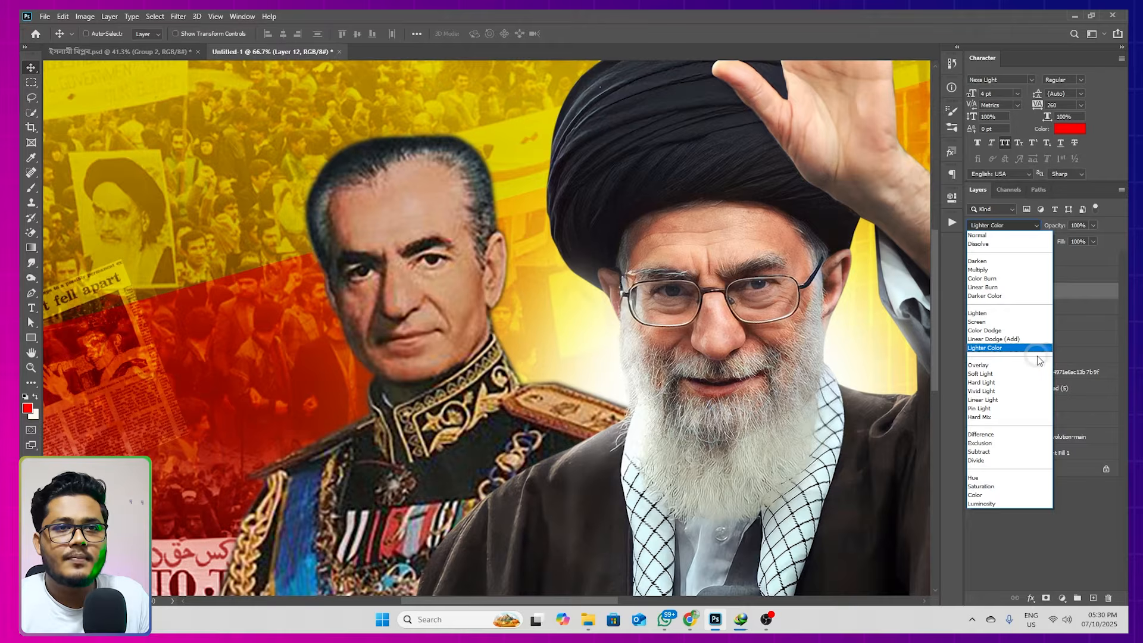
left_click(990, 332)
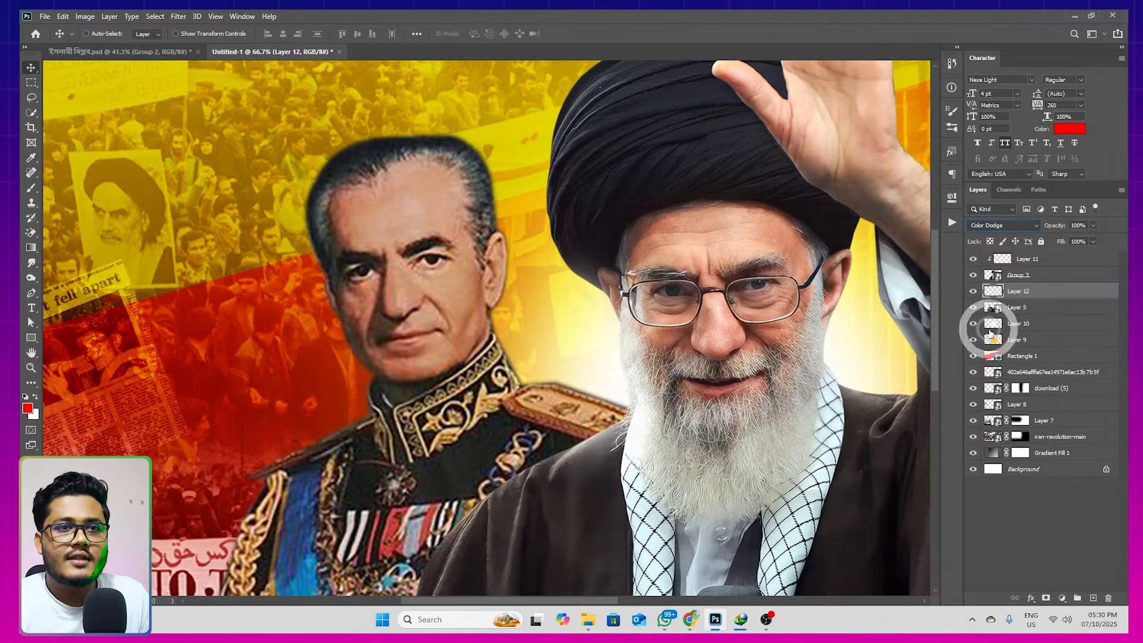
Paint a soft red glow over both eyes of the uniformed figure with a brush of about 76 px, undoing the oversized first dab
scroll(416, 258, "up", 2)
key("alt+shift+b")
left_click_drag(497, 267, 363, 279)
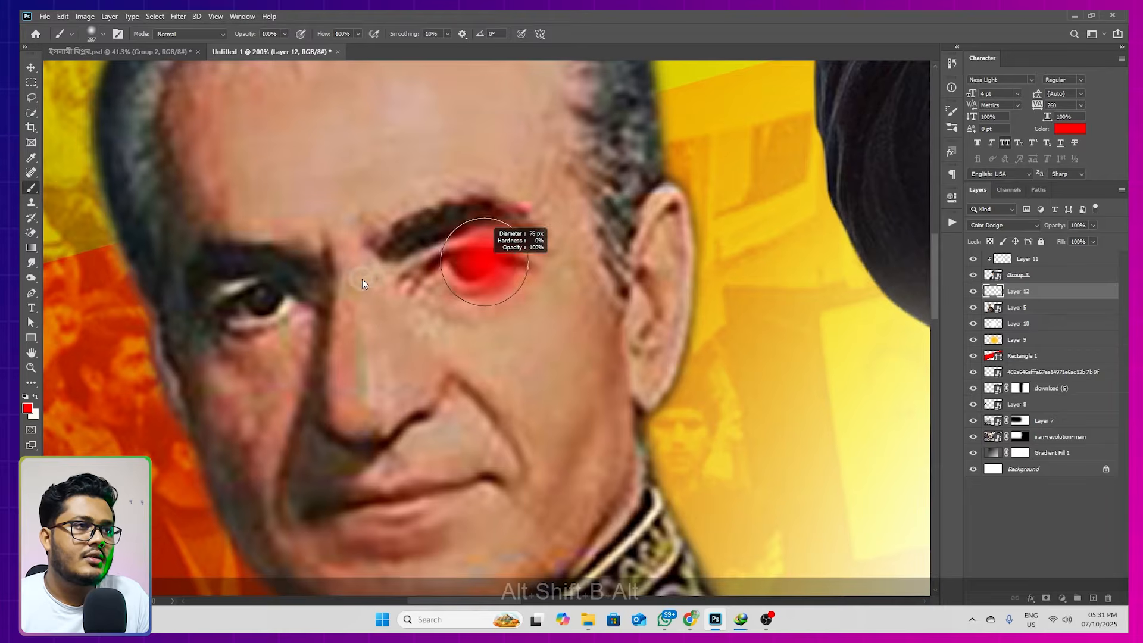
left_click(473, 268)
key("ctrl+z")
left_click(474, 268)
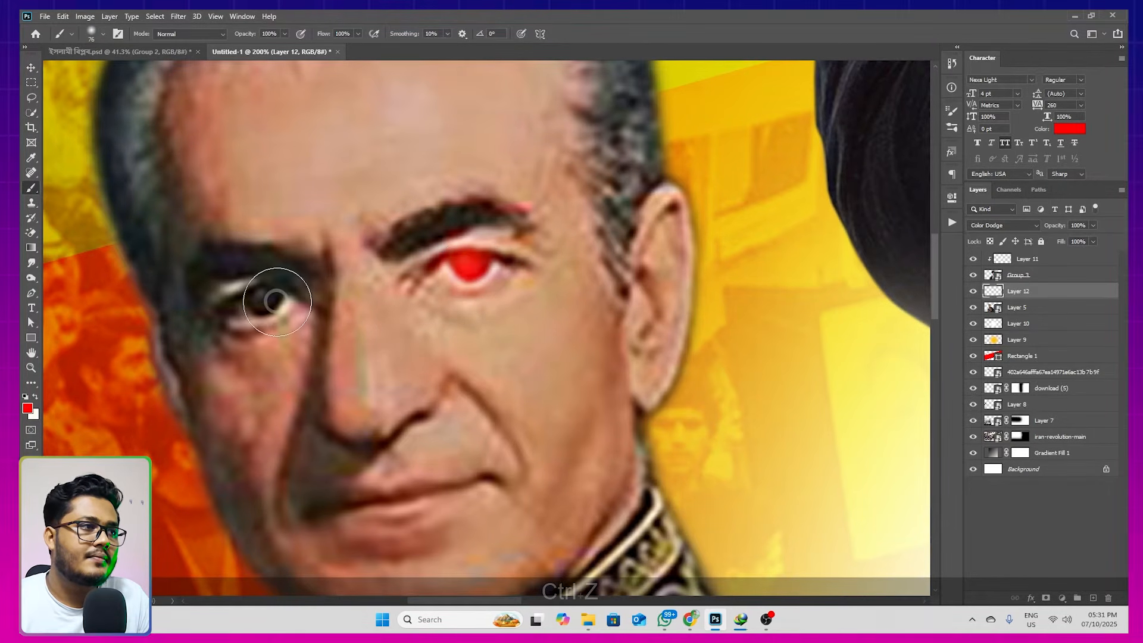
left_click(262, 298)
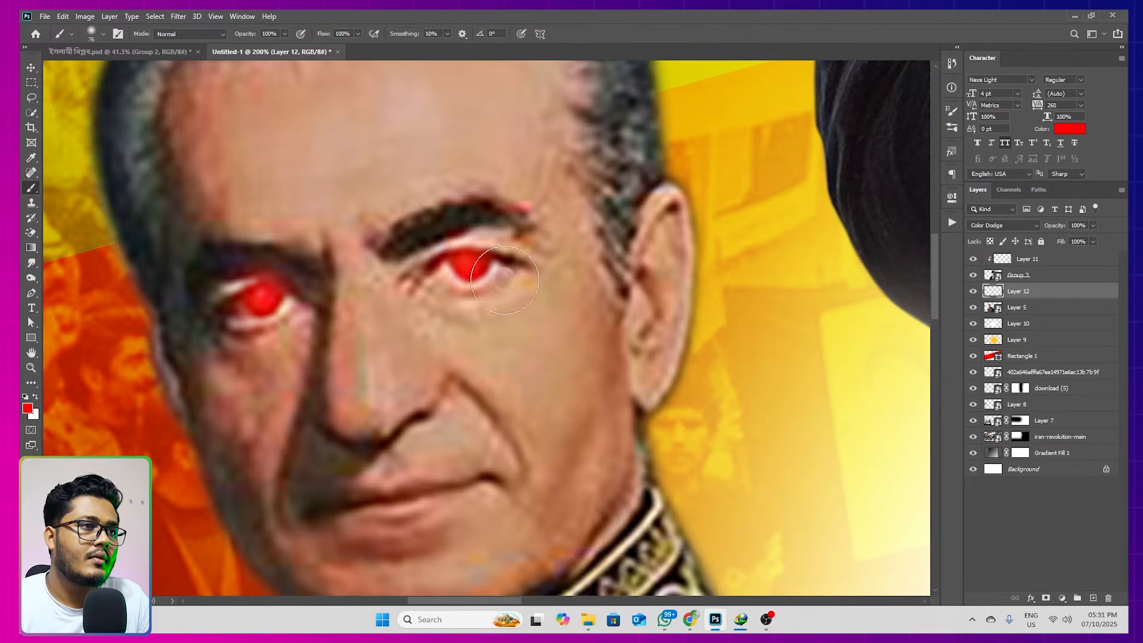
Try an extra red dab over the uniformed figure's eye with a slightly larger soft brush and undo it
scroll(594, 236, "down", 4)
scroll(578, 251, "up", 5)
right_click(536, 235, "alt")
left_click_drag(538, 238, 572, 247)
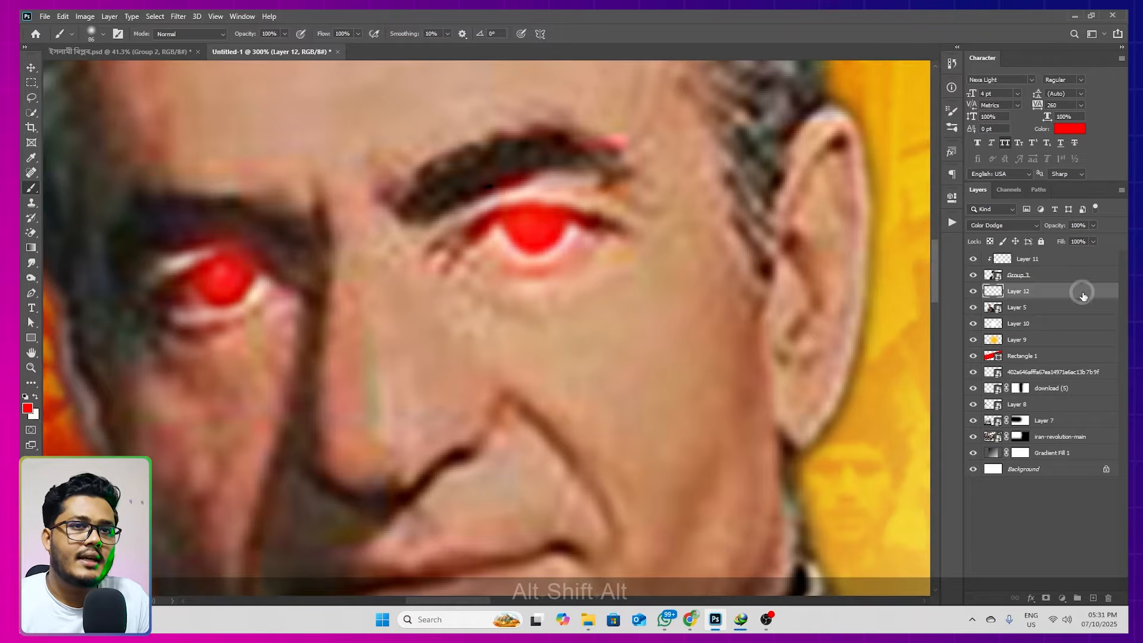
left_click(224, 281)
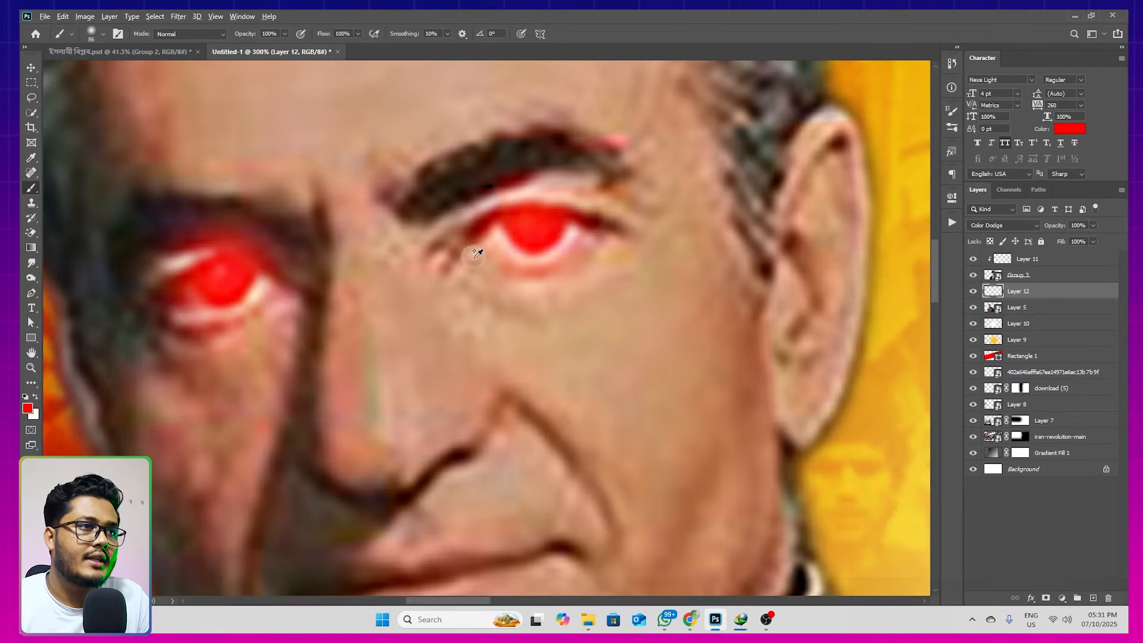
scroll(477, 253, "down", 6)
key("ctrl+z")
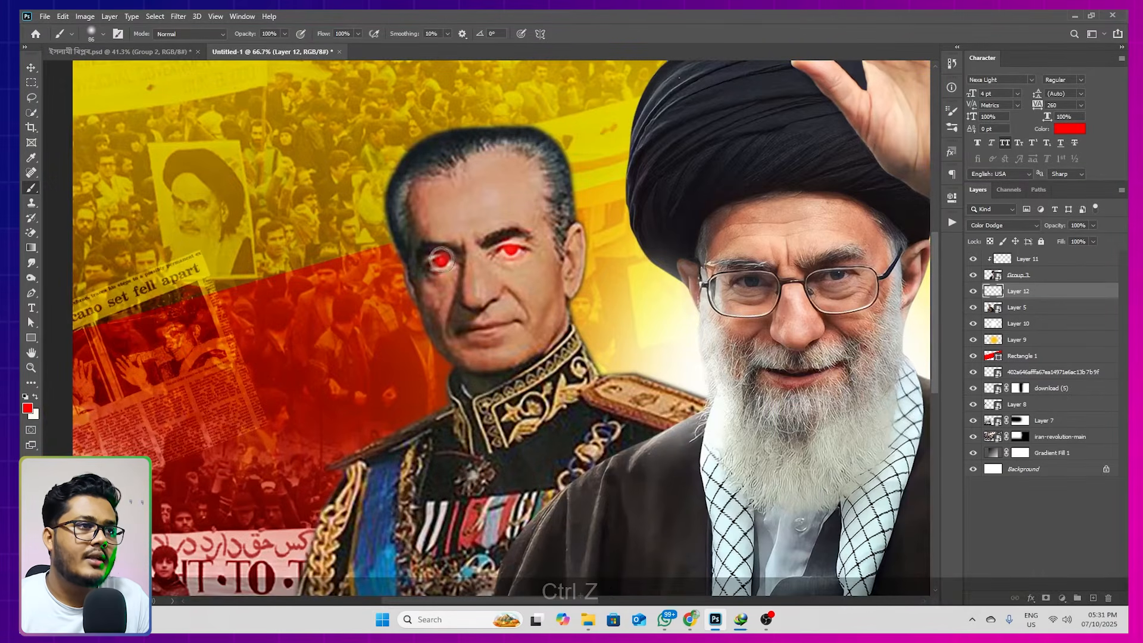
Add a Color Lookup adjustment layer above Layer 11 and load the FoggyNight.3DL 3D LUT
left_click(31, 68)
scroll(627, 301, "down", 3)
left_click_drag(732, 292, 633, 304)
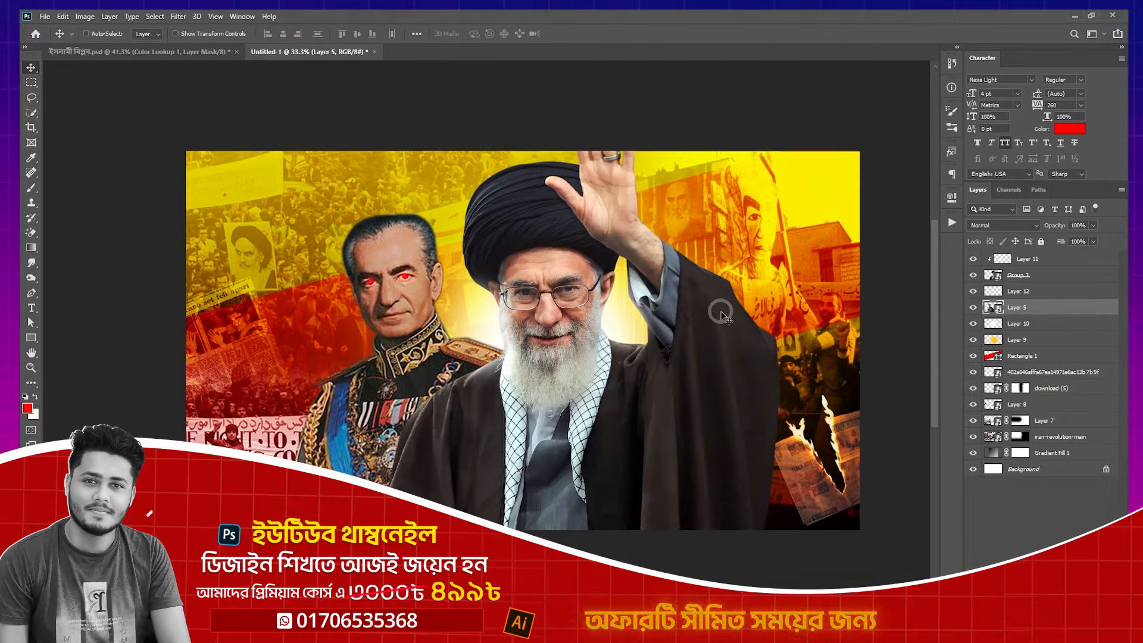
left_click_drag(720, 314, 679, 299)
left_click(1021, 262)
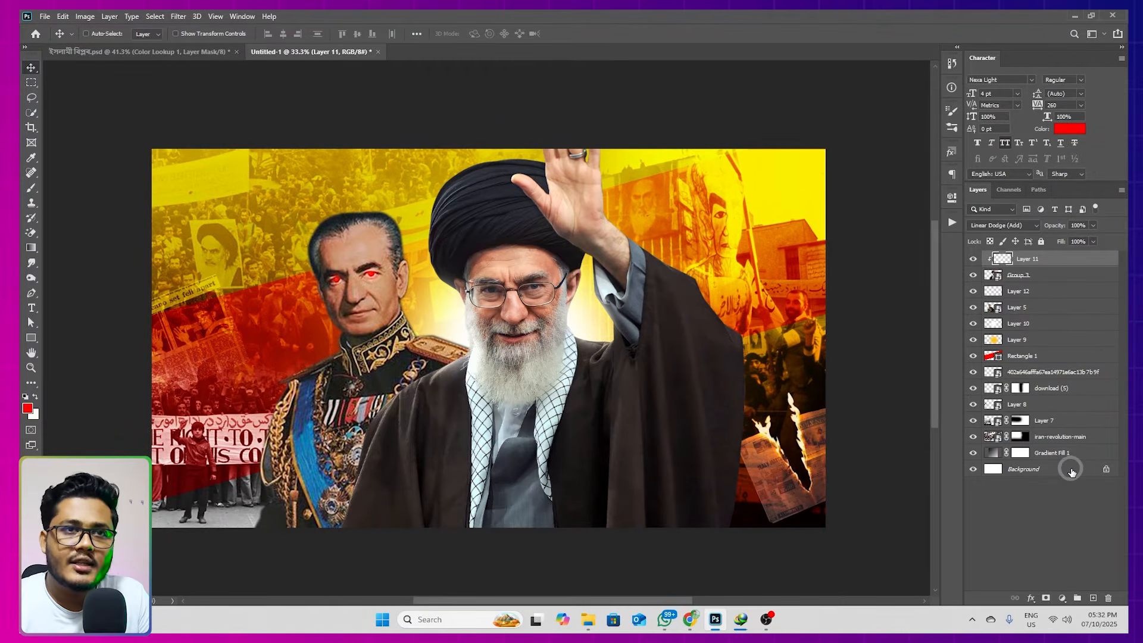
left_click(1062, 598)
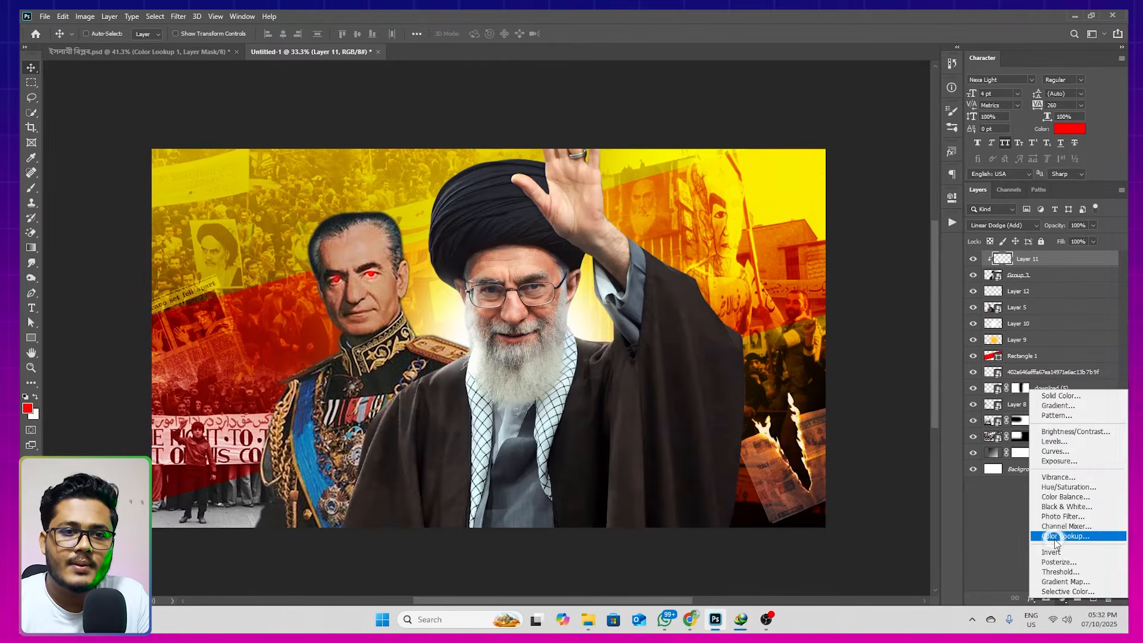
left_click(1055, 539)
left_click(834, 232)
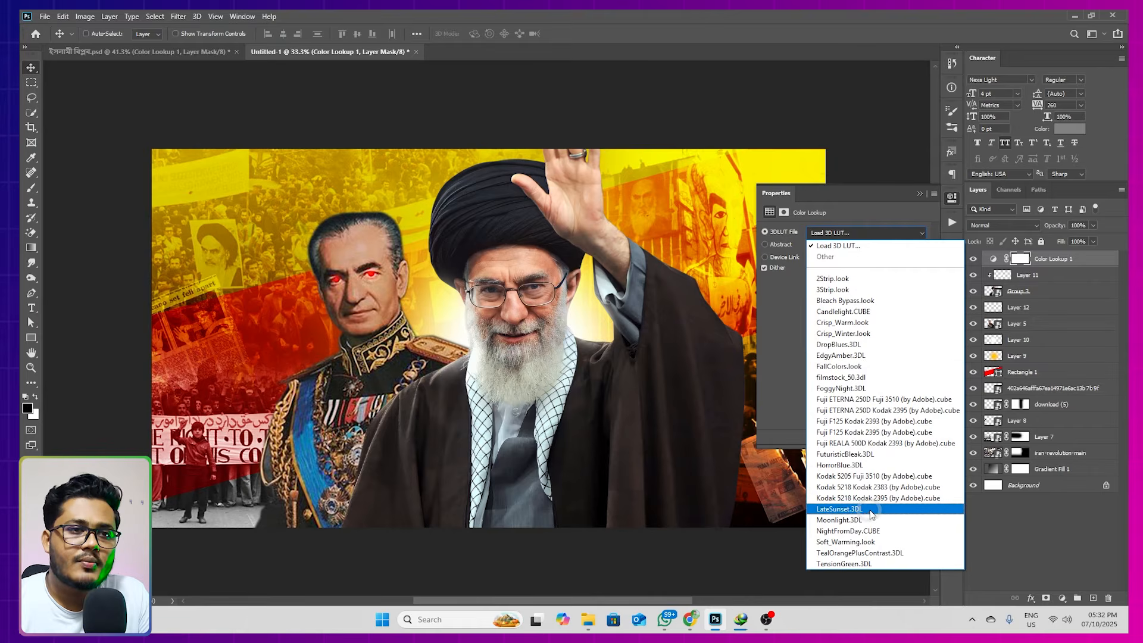
left_click(861, 388)
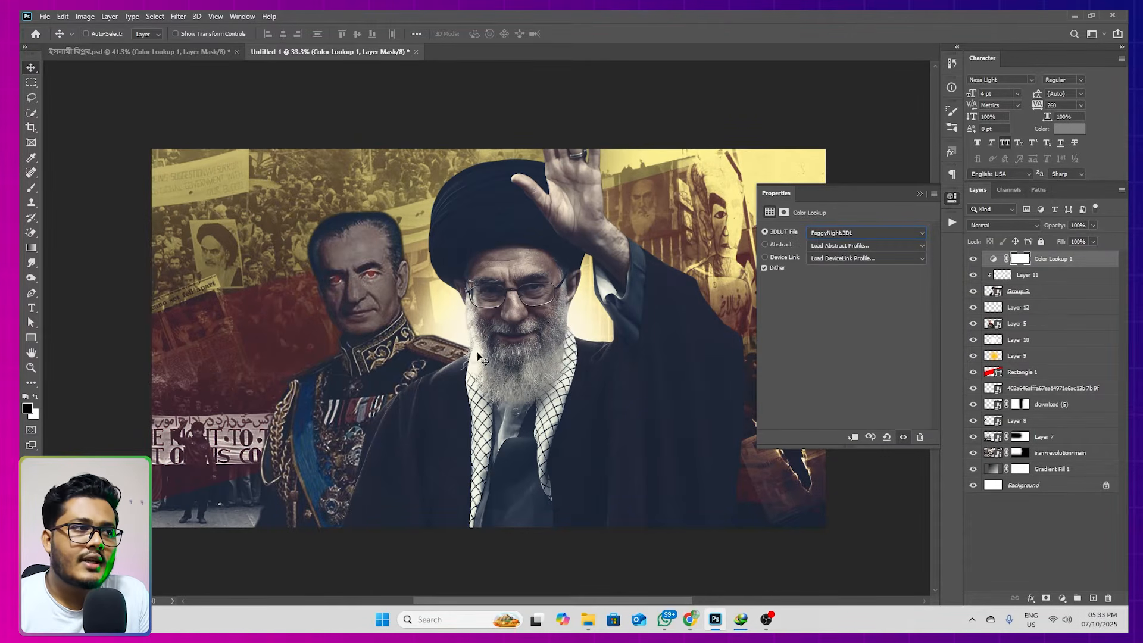
Set the Color Lookup layer's blend mode to Soft Light with opacity and fill at 30%, and check its effect
left_click(982, 227)
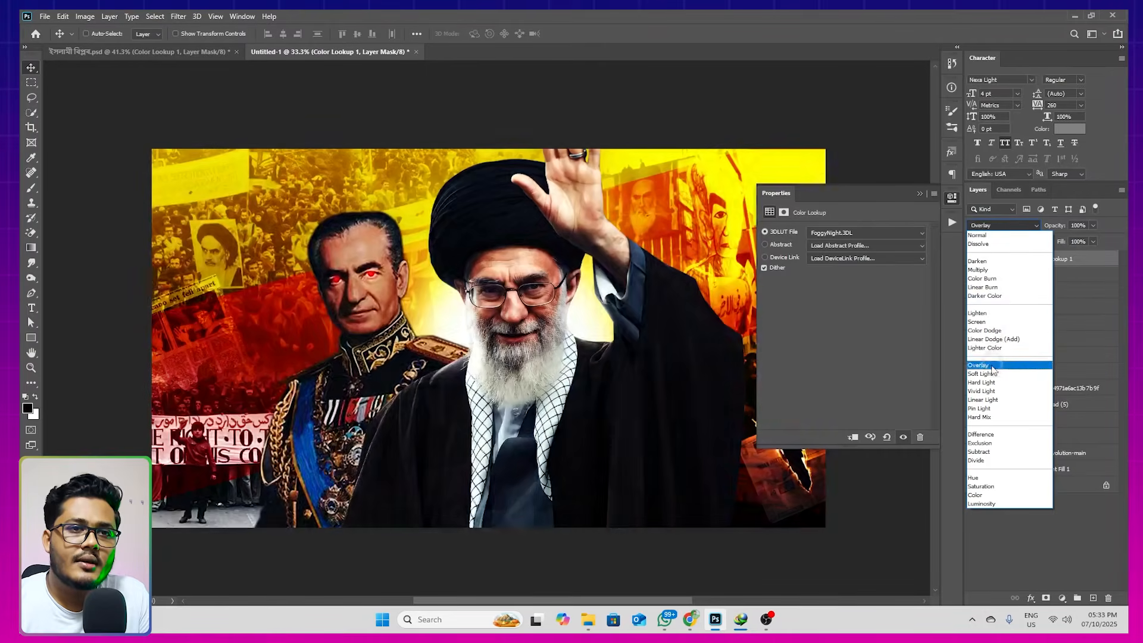
left_click(983, 374)
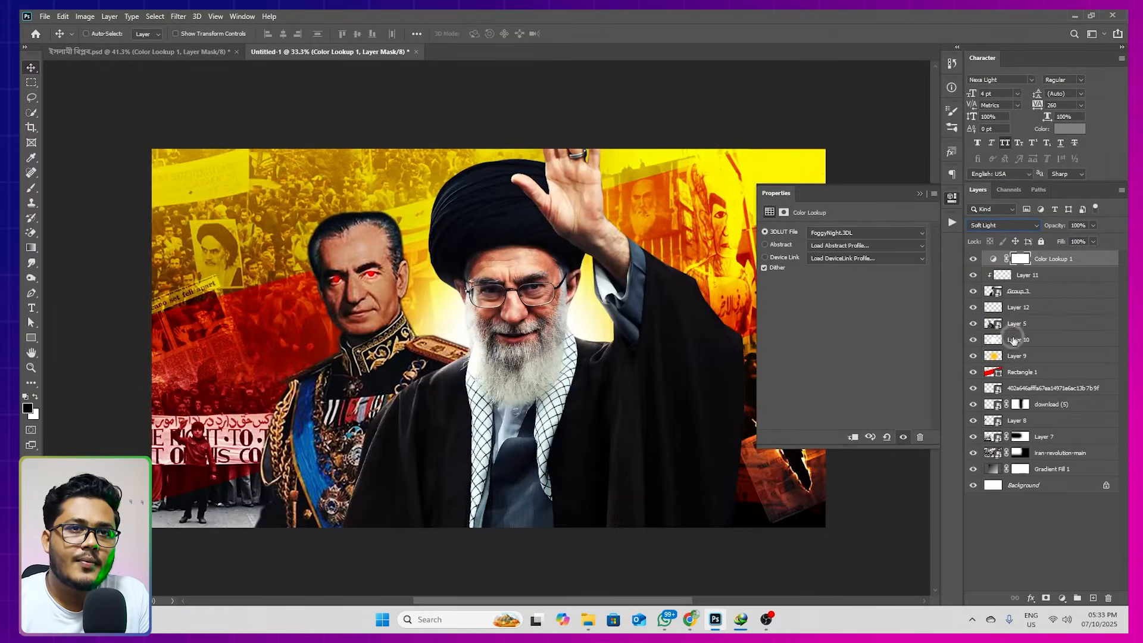
left_click(1055, 226)
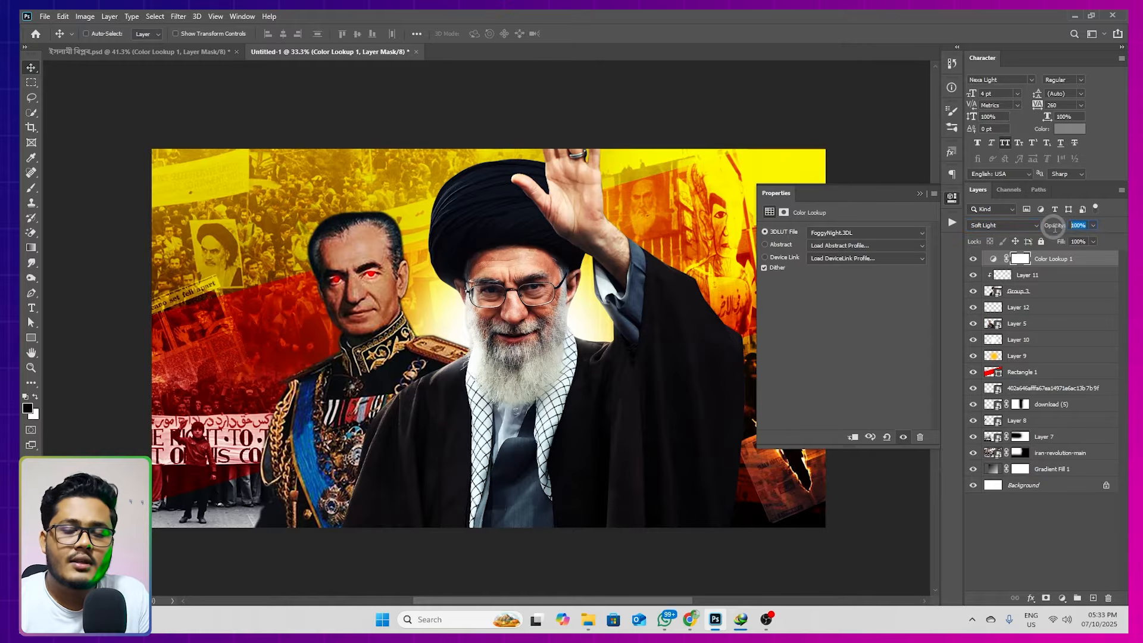
type("30")
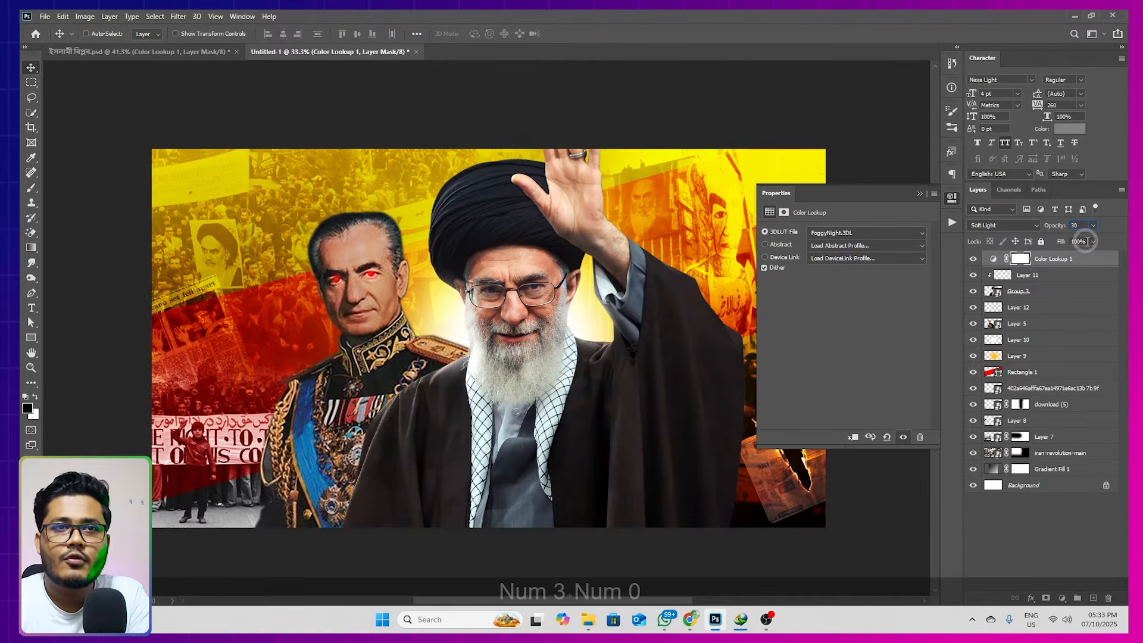
type("30")
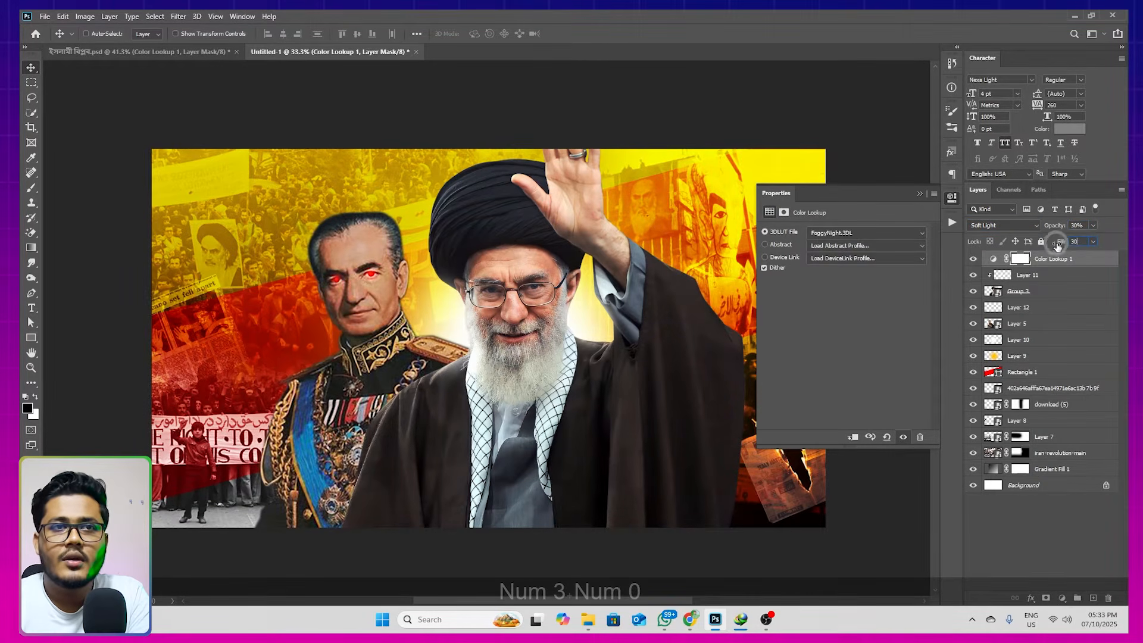
left_click(951, 247)
left_click(922, 247)
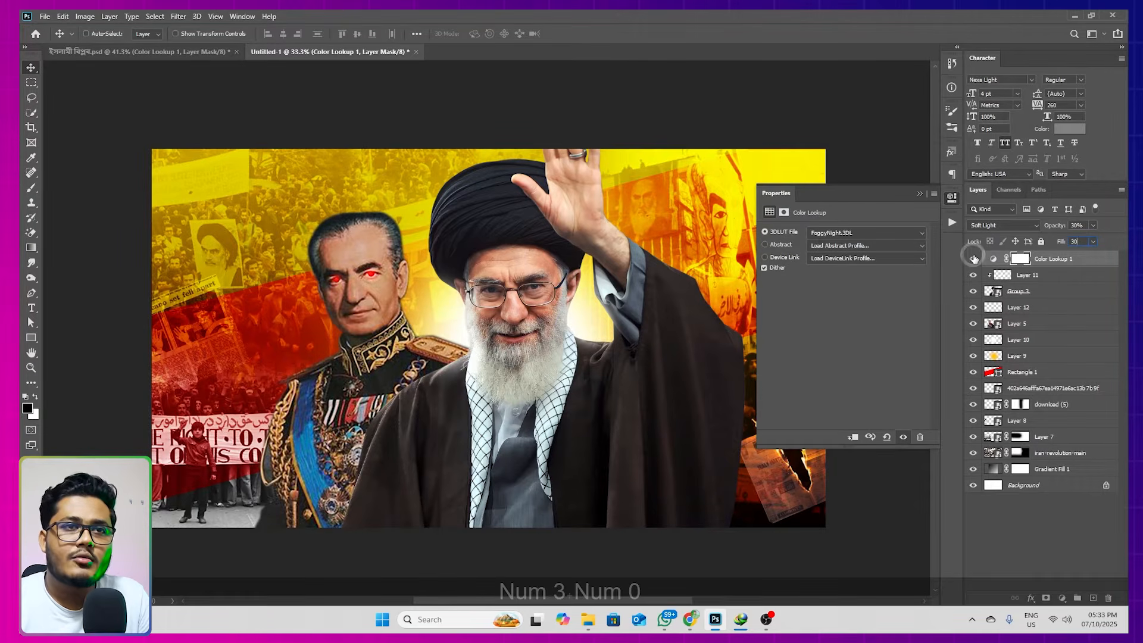
left_click(974, 258)
left_click(973, 259)
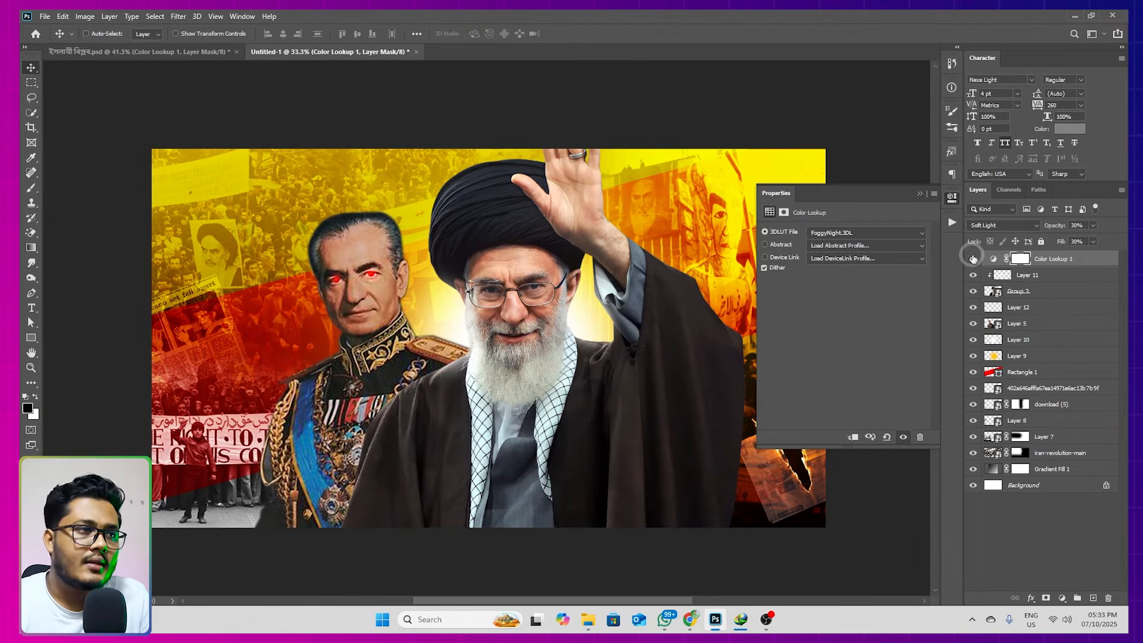
left_click(920, 194)
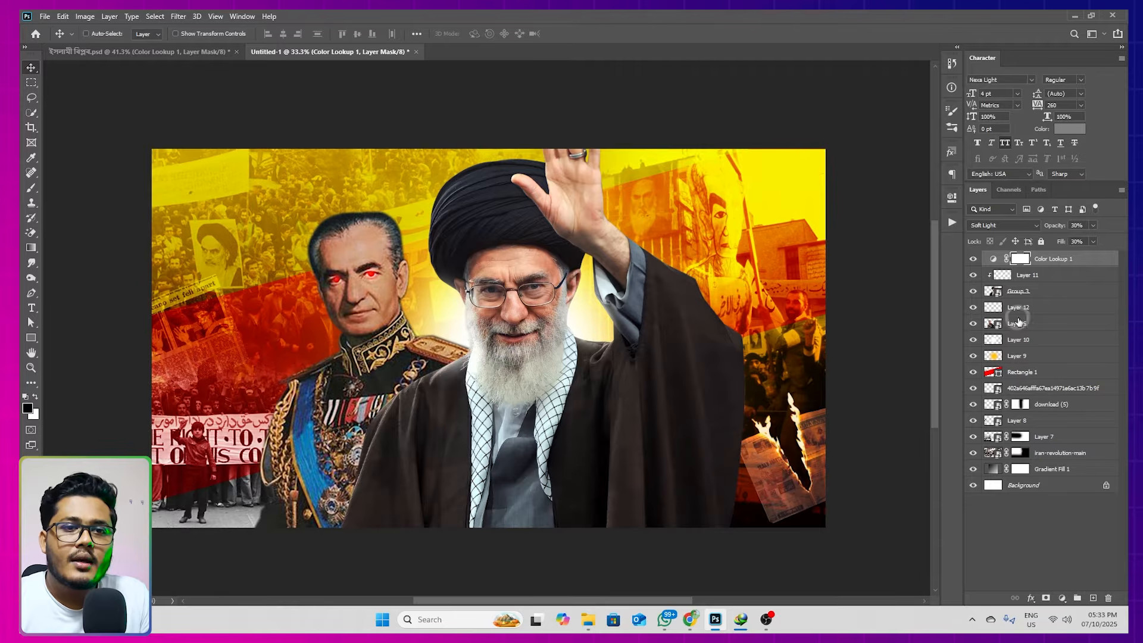
Create a new layer above Color Lookup 1 and draw a black-to-transparent linear gradient rising from below the canvas
key("BackSpace")
left_click_drag(648, 388, 587, 327)
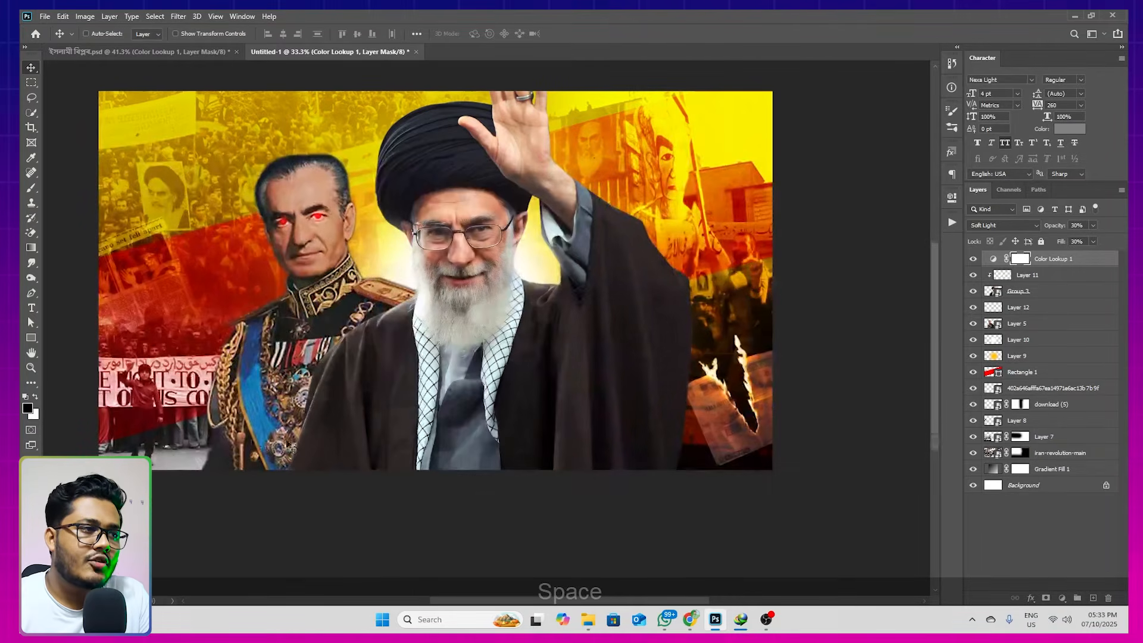
left_click_drag(481, 346, 497, 368)
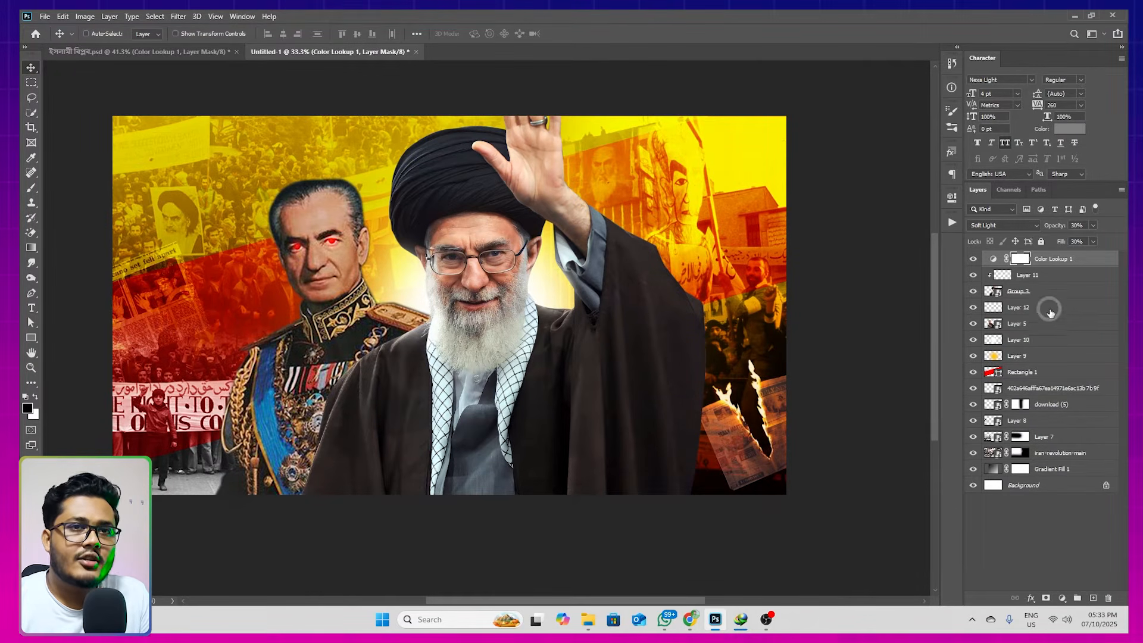
left_click(1093, 598)
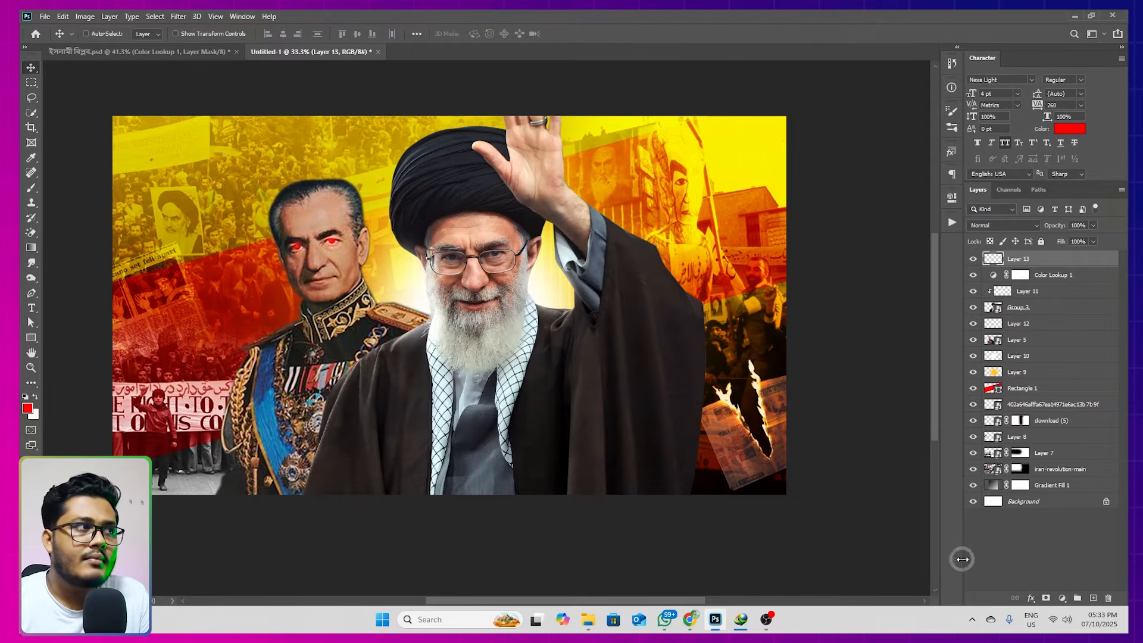
left_click(31, 247)
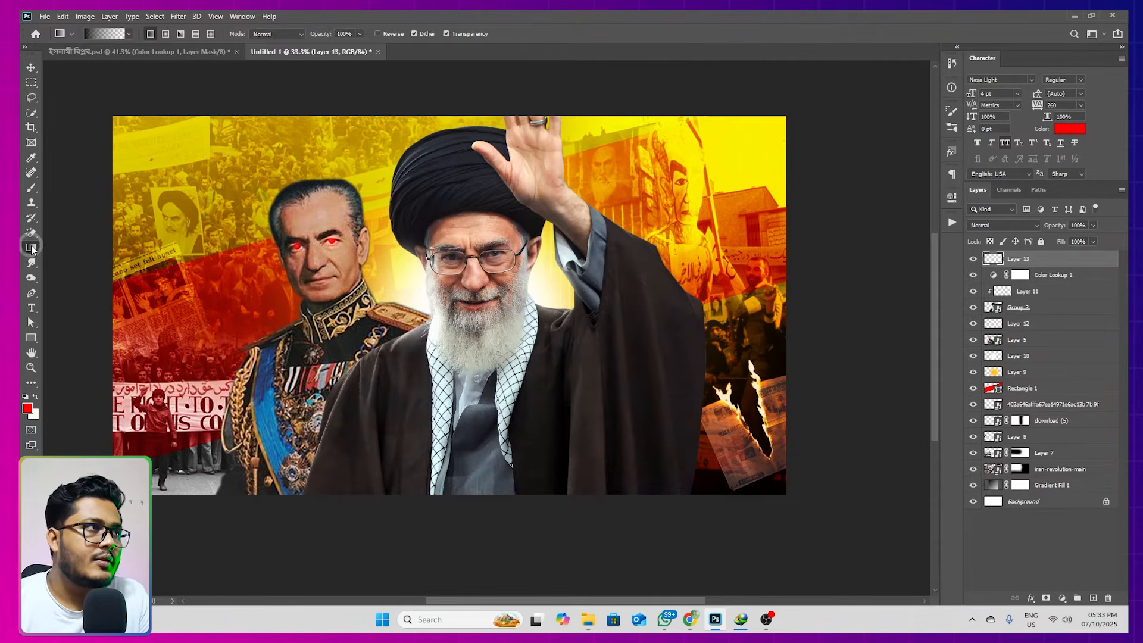
scroll(169, 272, "down", 2)
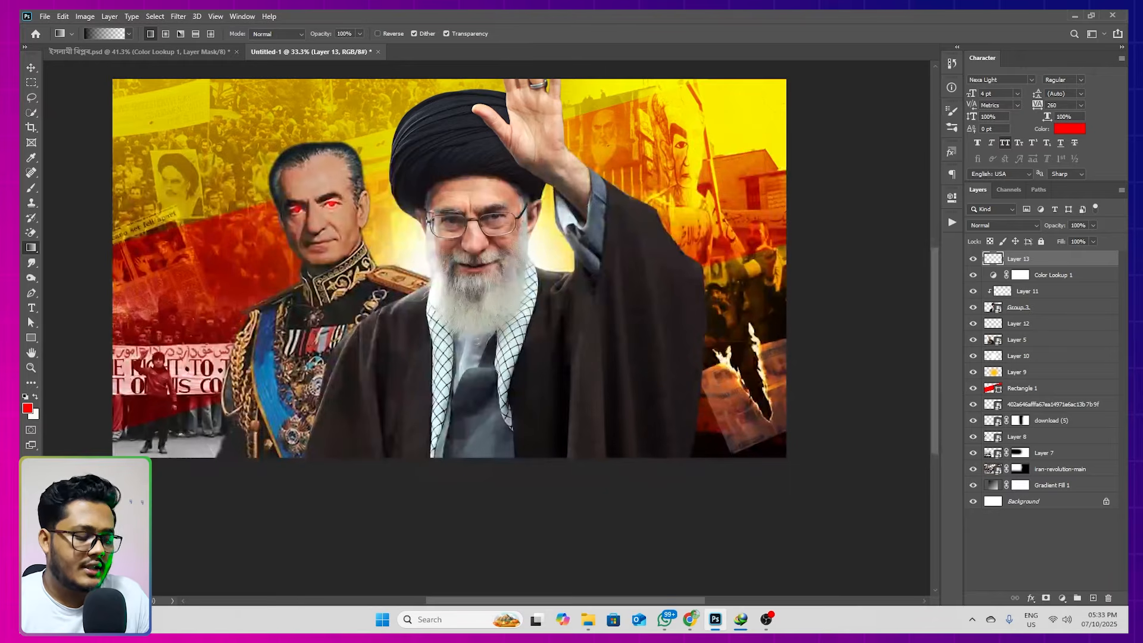
scroll(499, 274, "down", 2)
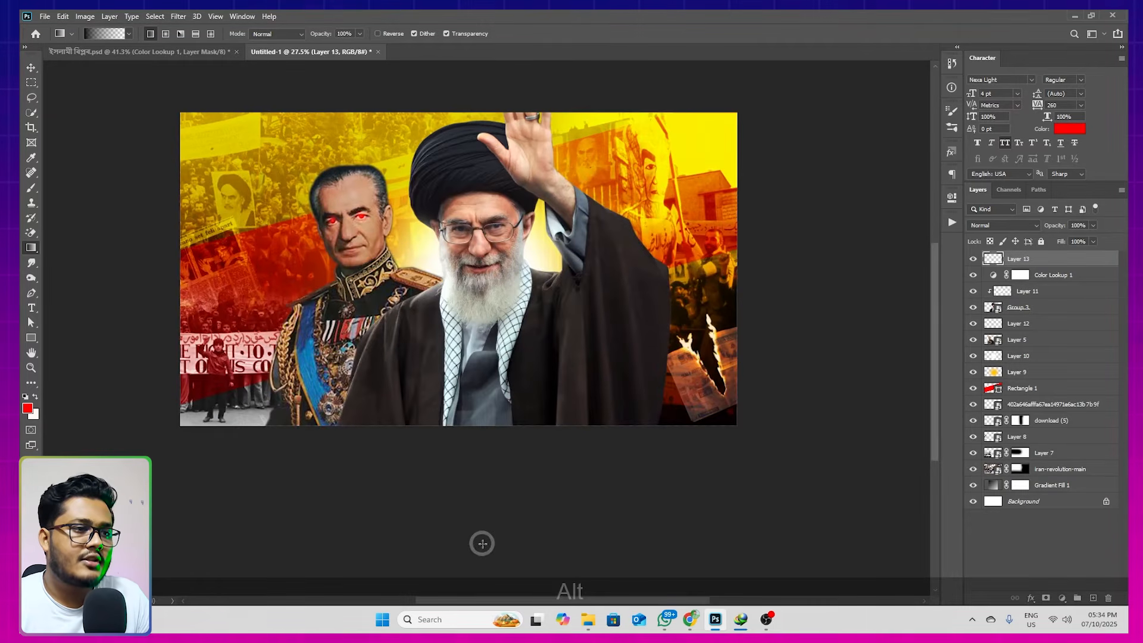
left_click_drag(474, 523, 490, 322)
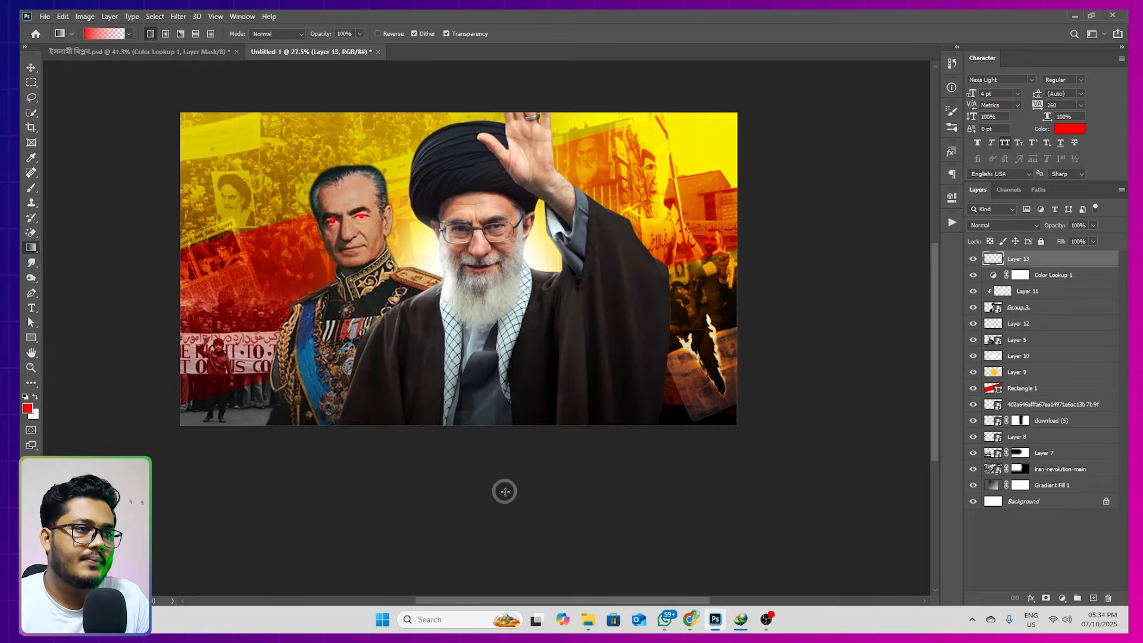
Undo a trial red gradient, and deepen the fade along the thumbnail's bottom edge using the default black foreground color
left_click_drag(490, 549, 493, 325)
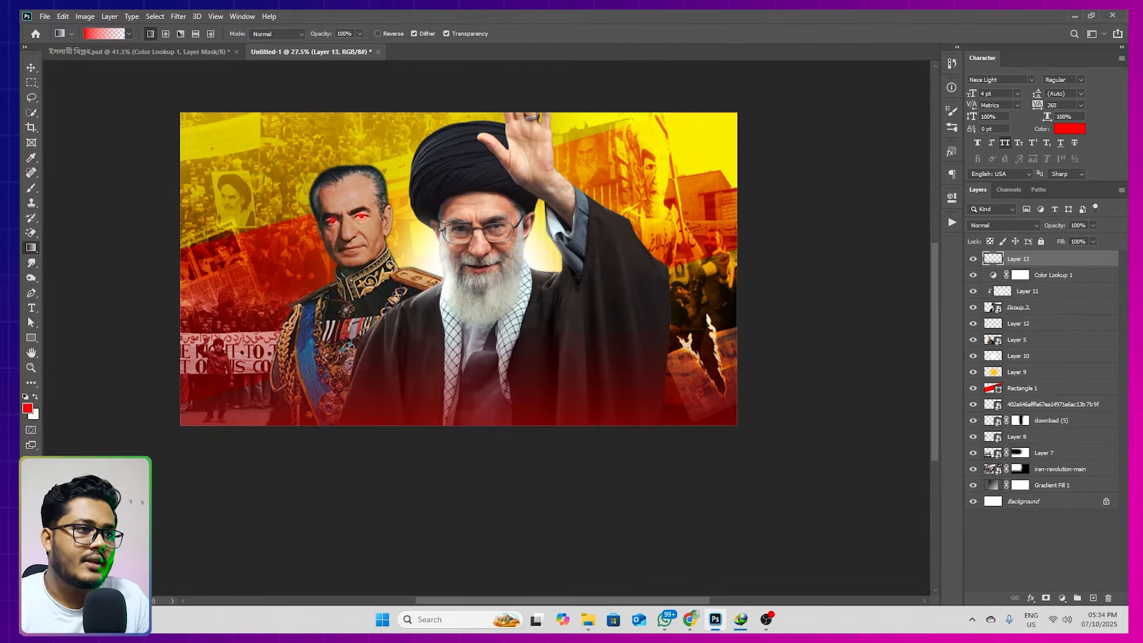
key("ctrl+z")
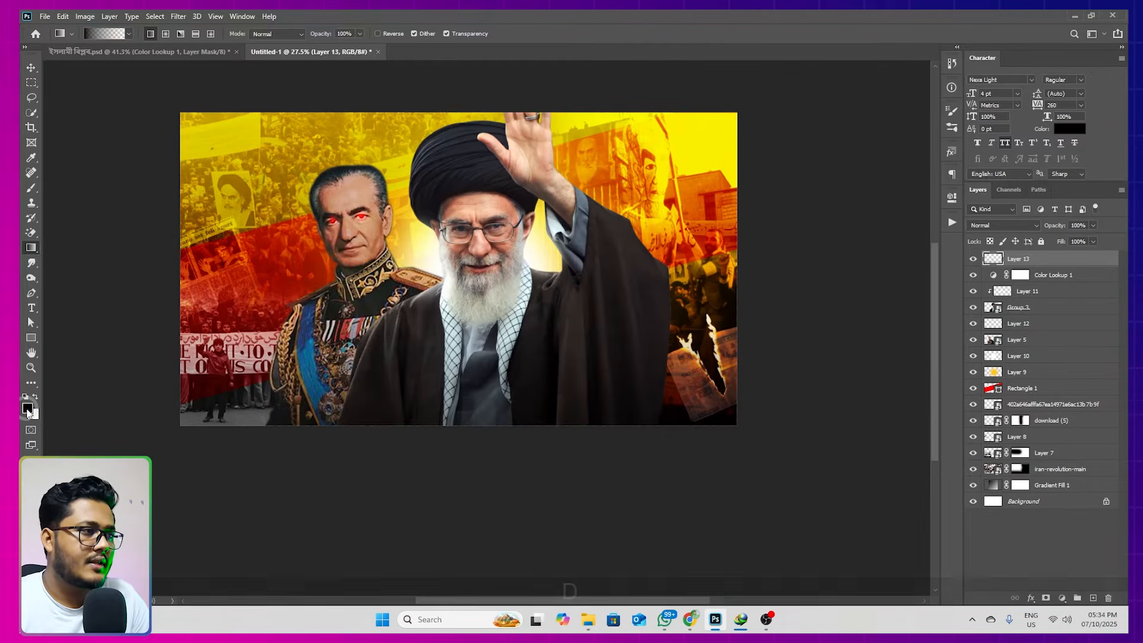
key("d")
scroll(520, 445, "down", 1)
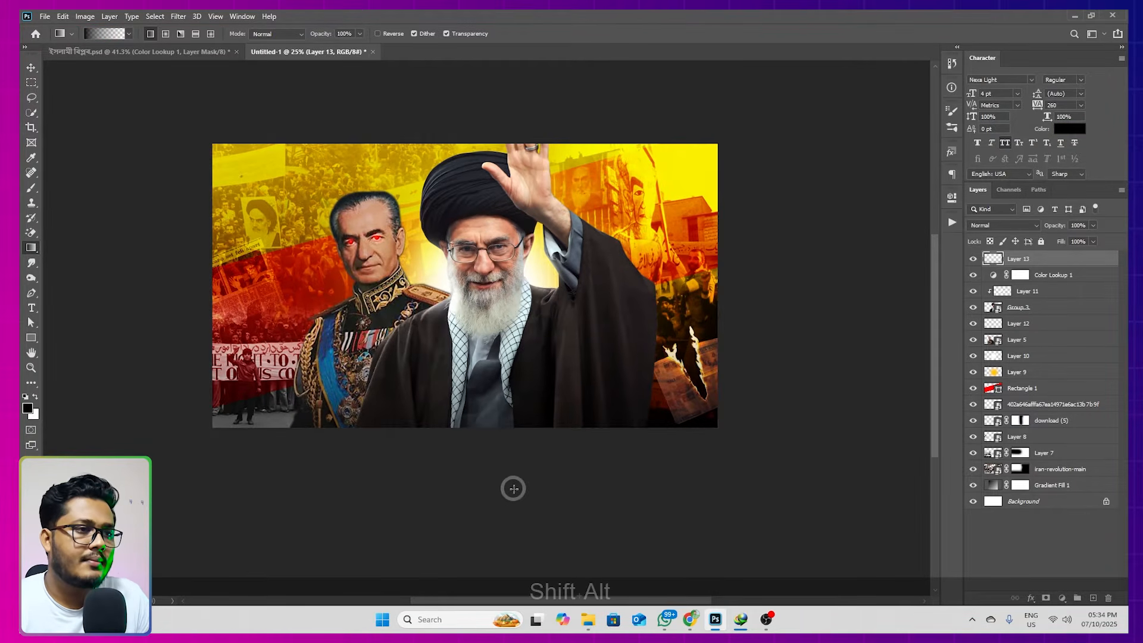
left_click_drag(499, 547, 503, 401)
left_click(31, 68)
Add a Curves adjustment layer and raise contrast with the black point at input 6 and the white point at input 248
left_click_drag(576, 355, 665, 330)
scroll(607, 357, "up", 1)
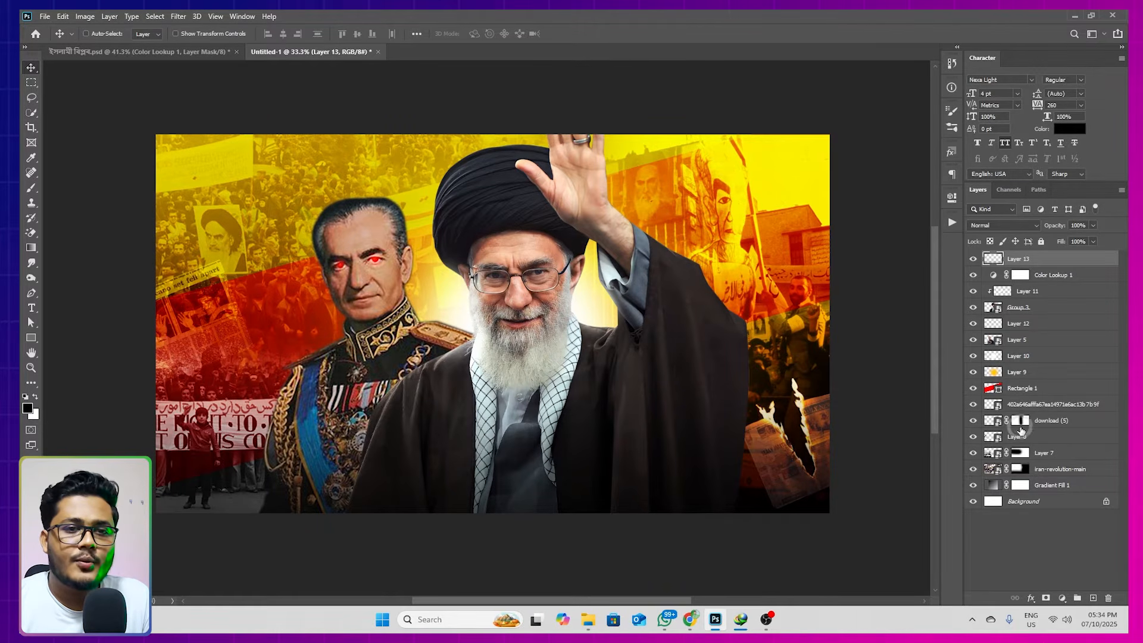
left_click(1062, 597)
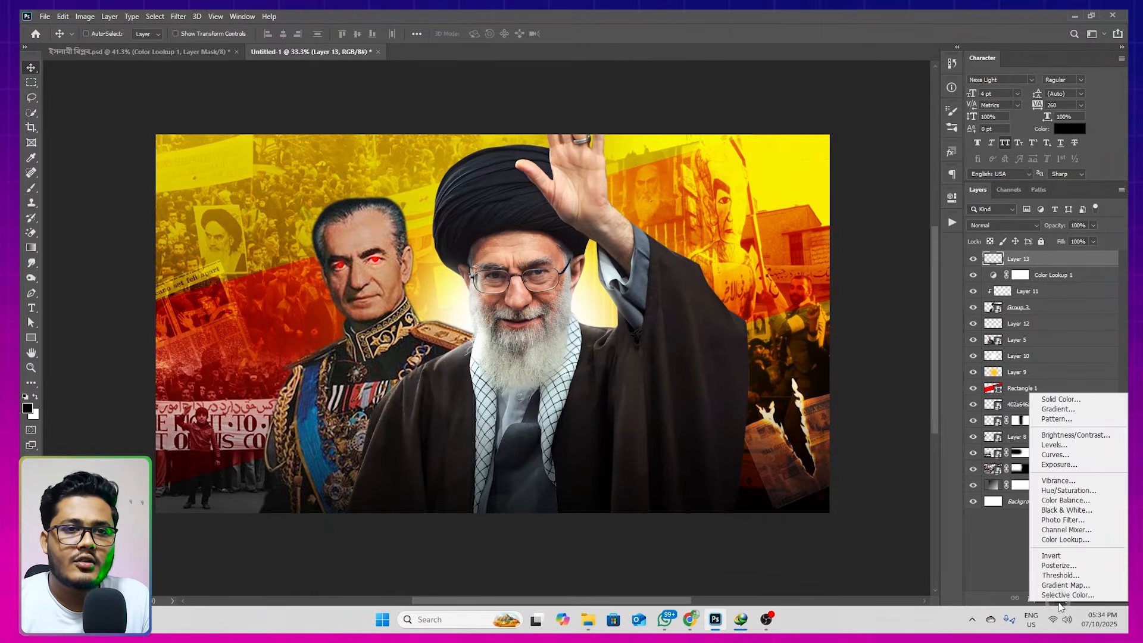
left_click(1060, 454)
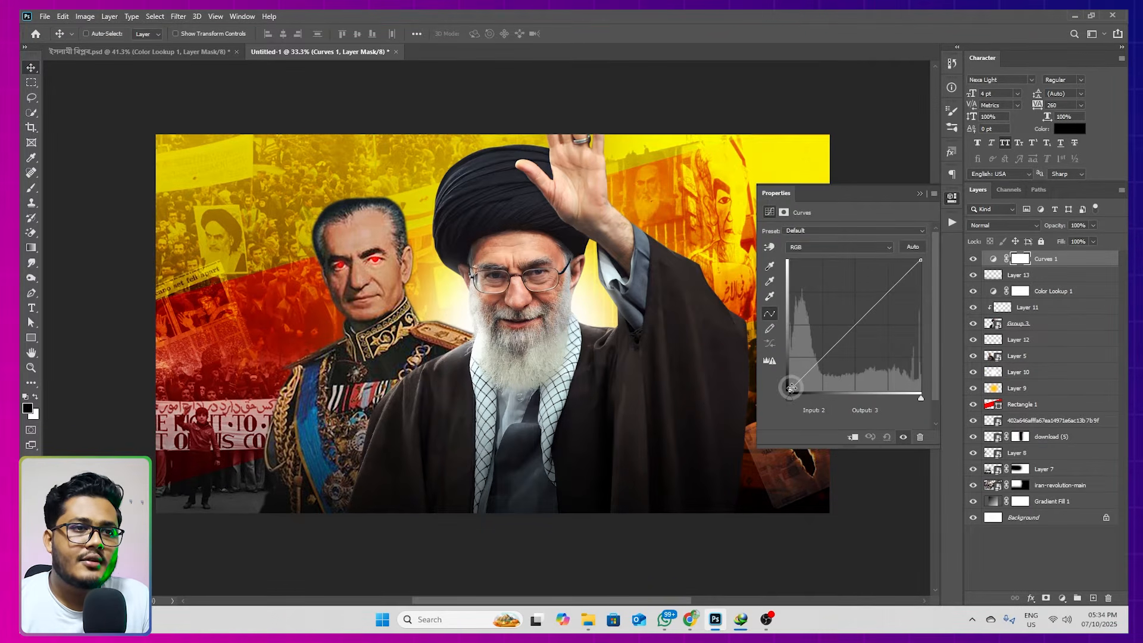
left_click_drag(791, 390, 792, 393)
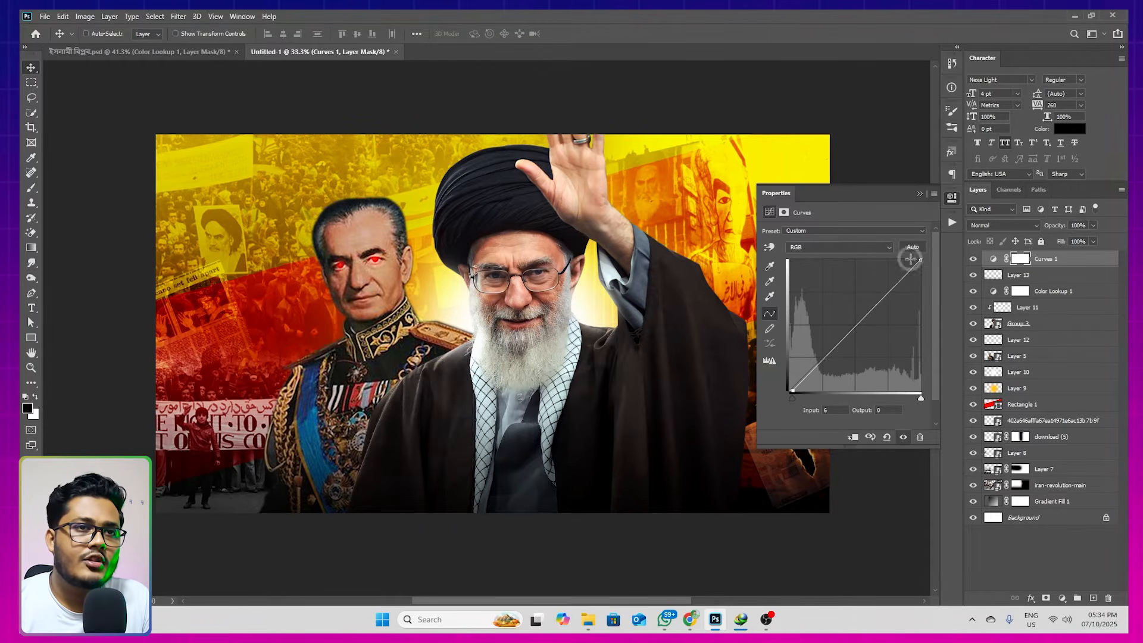
left_click_drag(920, 259, 917, 251)
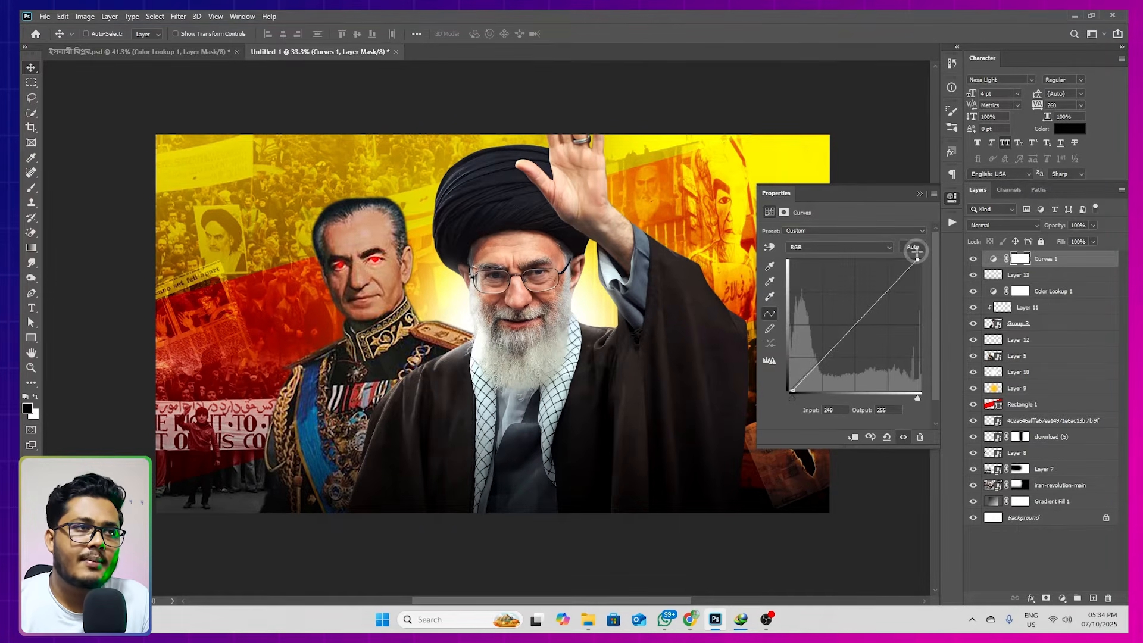
Compare the thumbnail with and without the Curves adjustment by toggling the layer's visibility
key("space")
left_click_drag(592, 266, 545, 272)
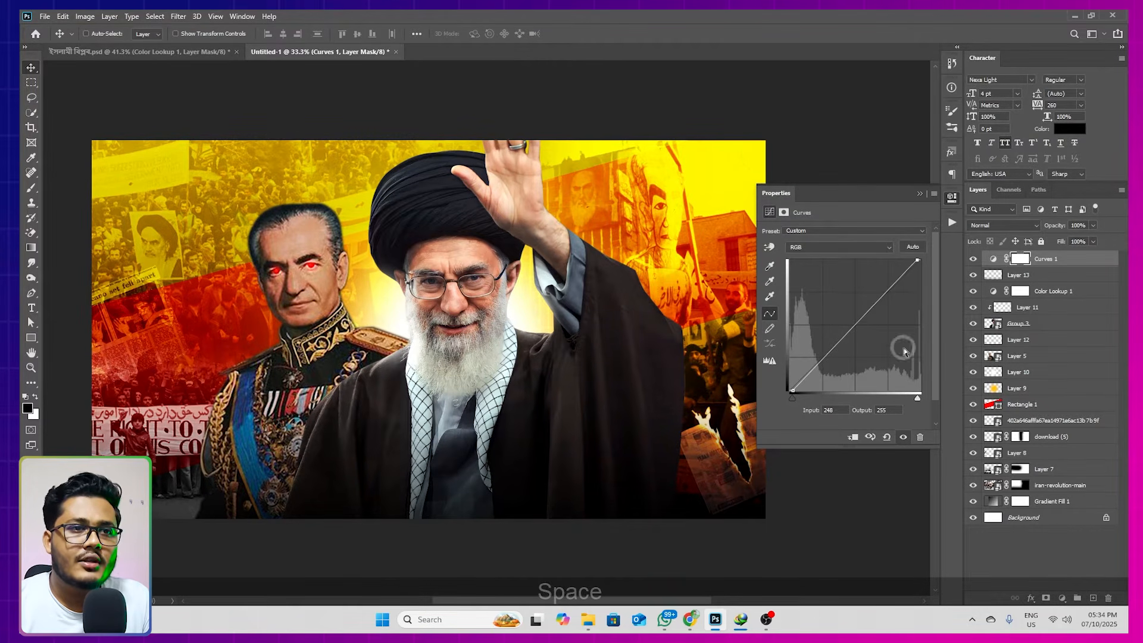
left_click(904, 437)
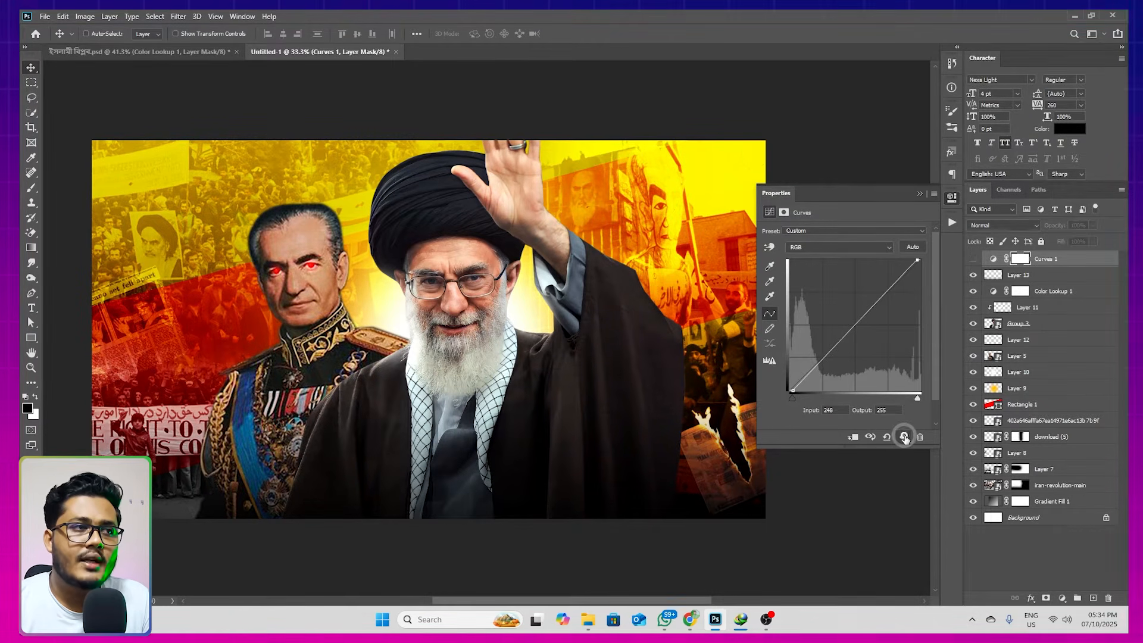
left_click(905, 437)
left_click(904, 437)
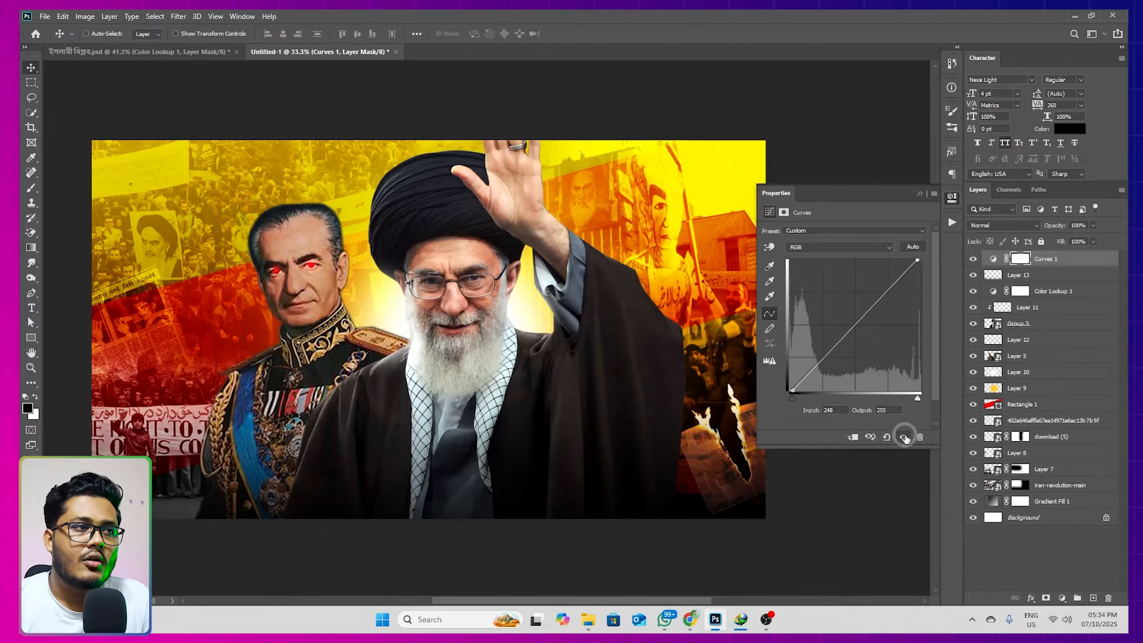
left_click(905, 437)
left_click(904, 437)
left_click(925, 196)
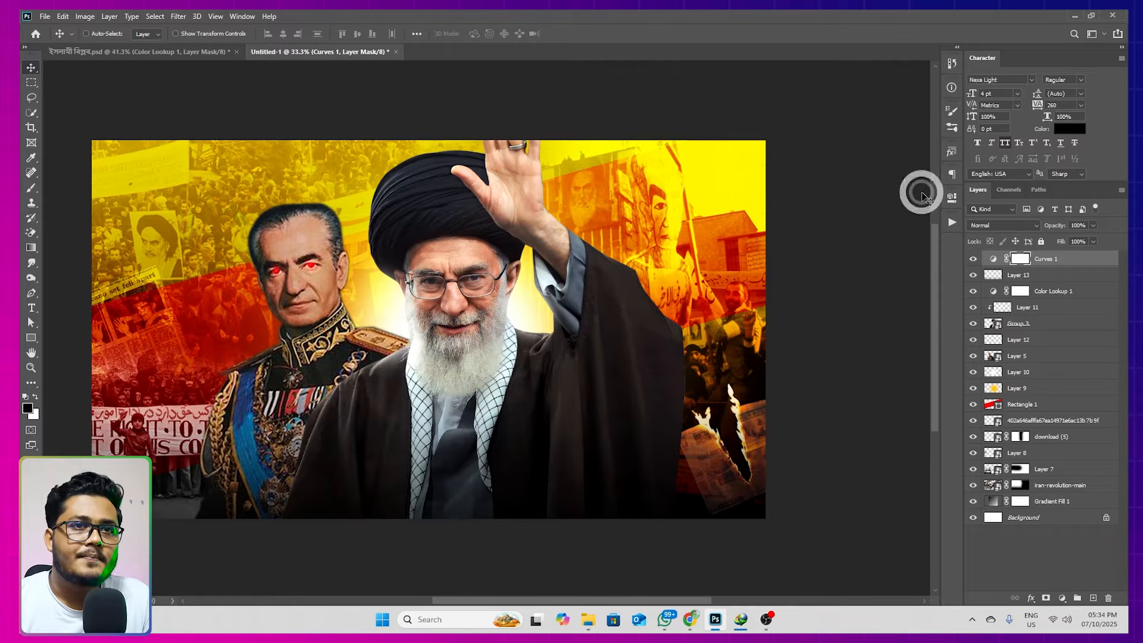
Add a Color Balance adjustment layer and set its midtones to Cyan-Red +4, Magenta-Green -2 and Yellow-Blue -2
left_click_drag(566, 287, 602, 300)
mouse_move(738, 347)
left_mouse_down()
mouse_move(711, 338)
mouse_move(721, 349)
left_mouse_up()
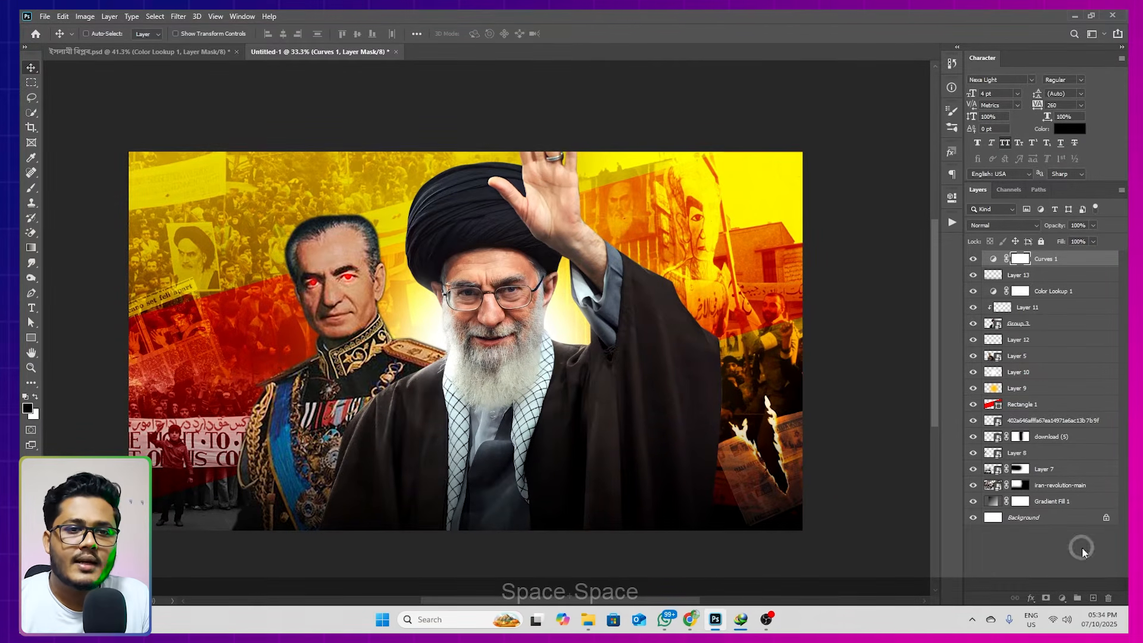
left_click(1064, 598)
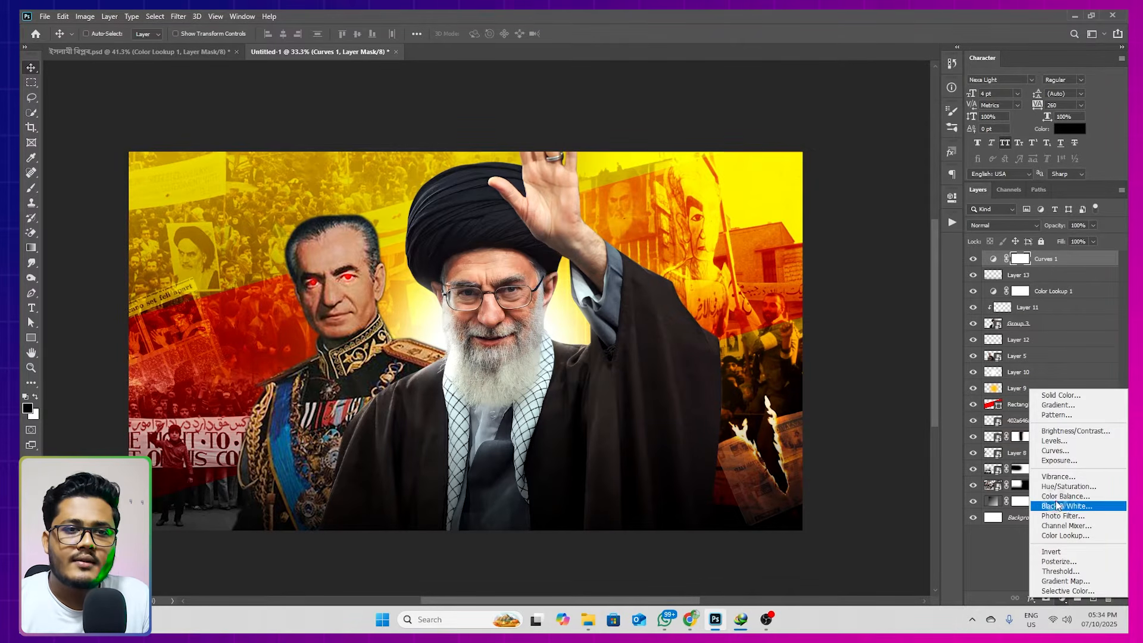
left_click(1063, 497)
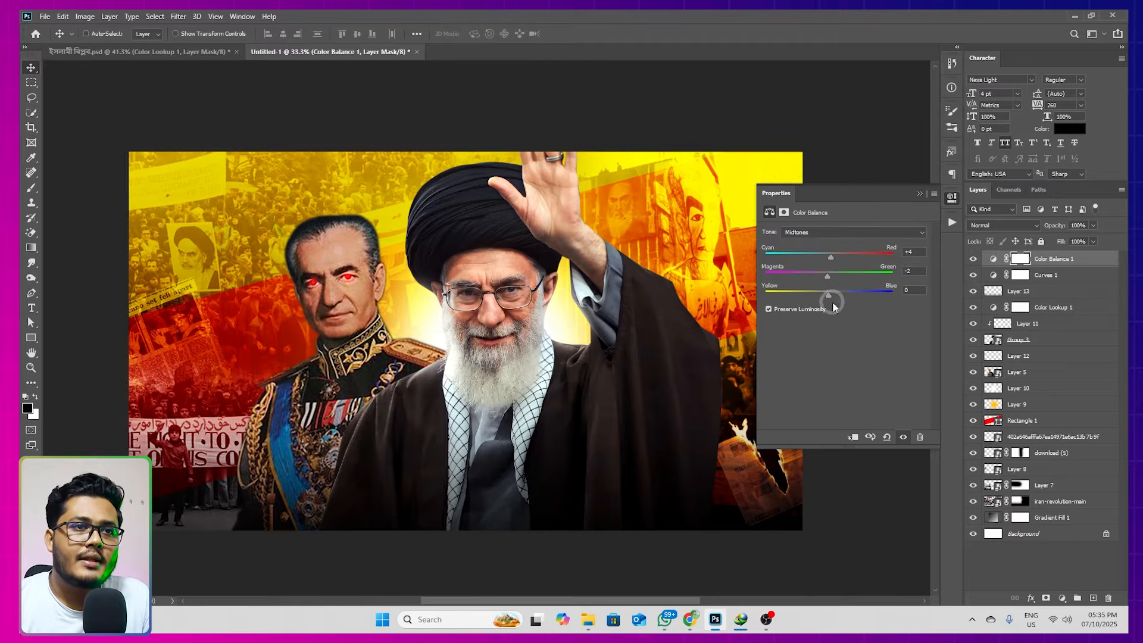
left_click_drag(845, 300, 827, 302)
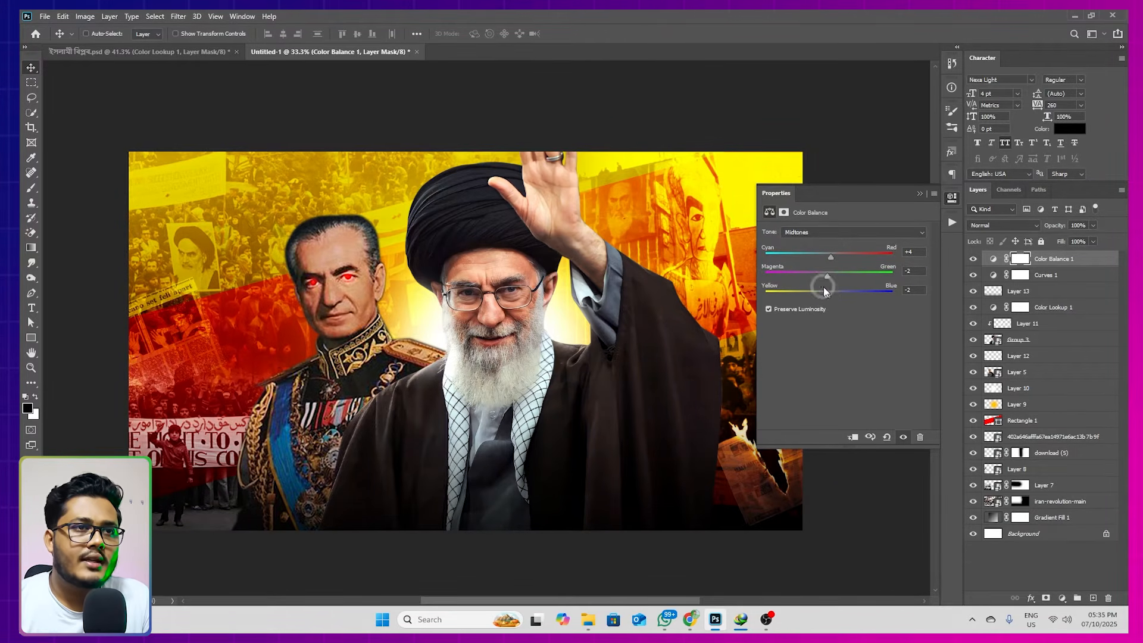
Set the Color Balance highlights to Cyan-Red +2, Magenta-Green -2 and Yellow-Blue +4
left_click(806, 233)
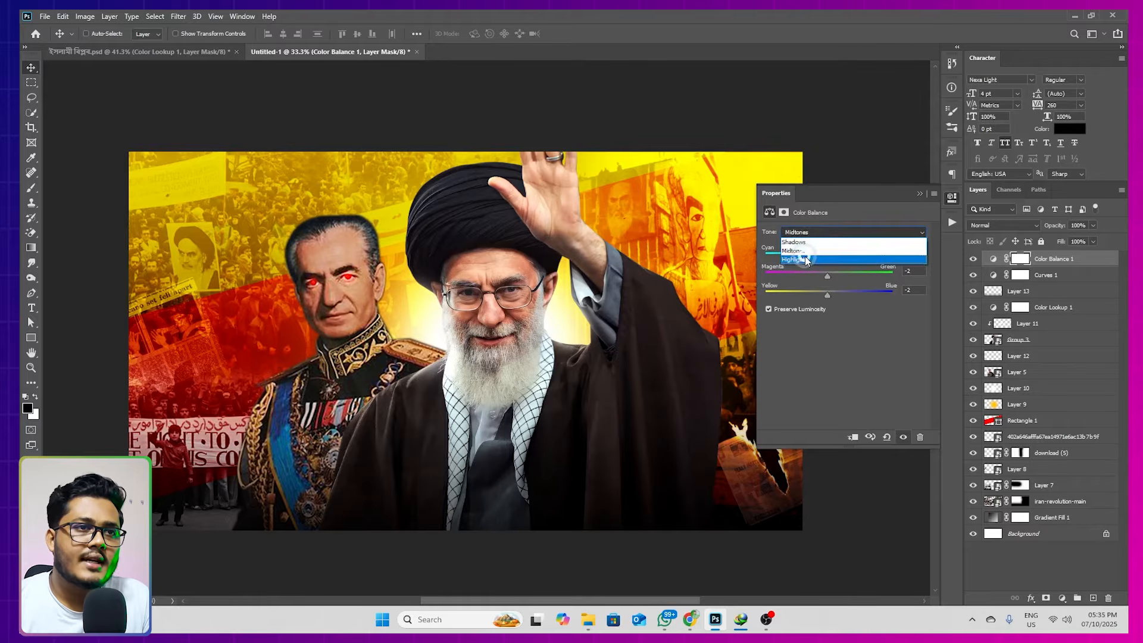
left_click(817, 257)
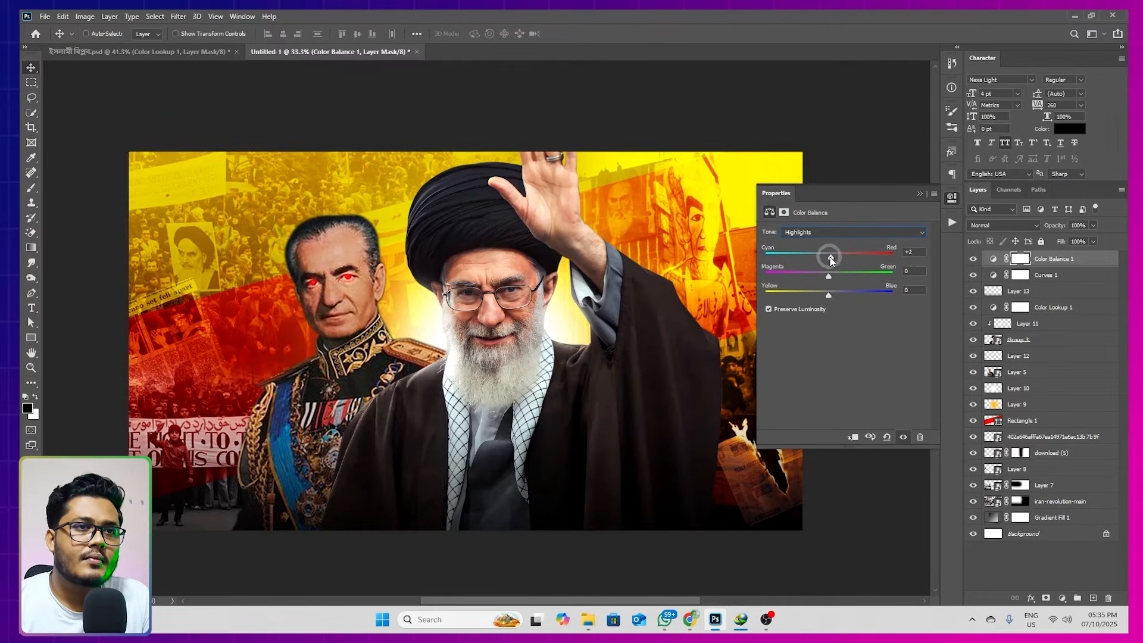
left_click_drag(829, 277, 826, 280)
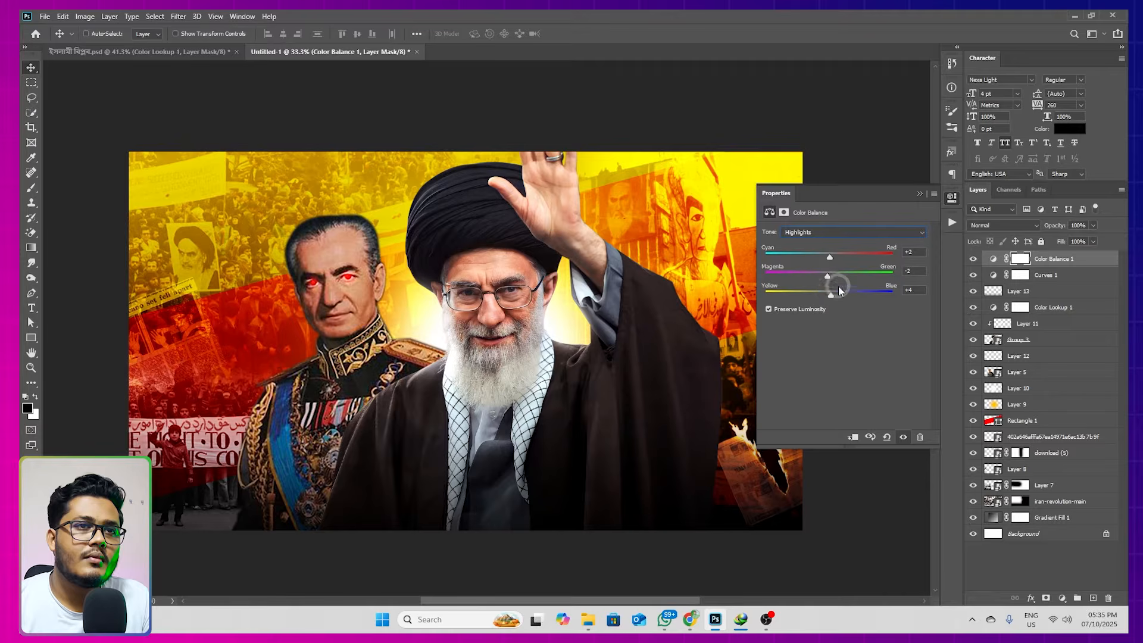
left_click(920, 196)
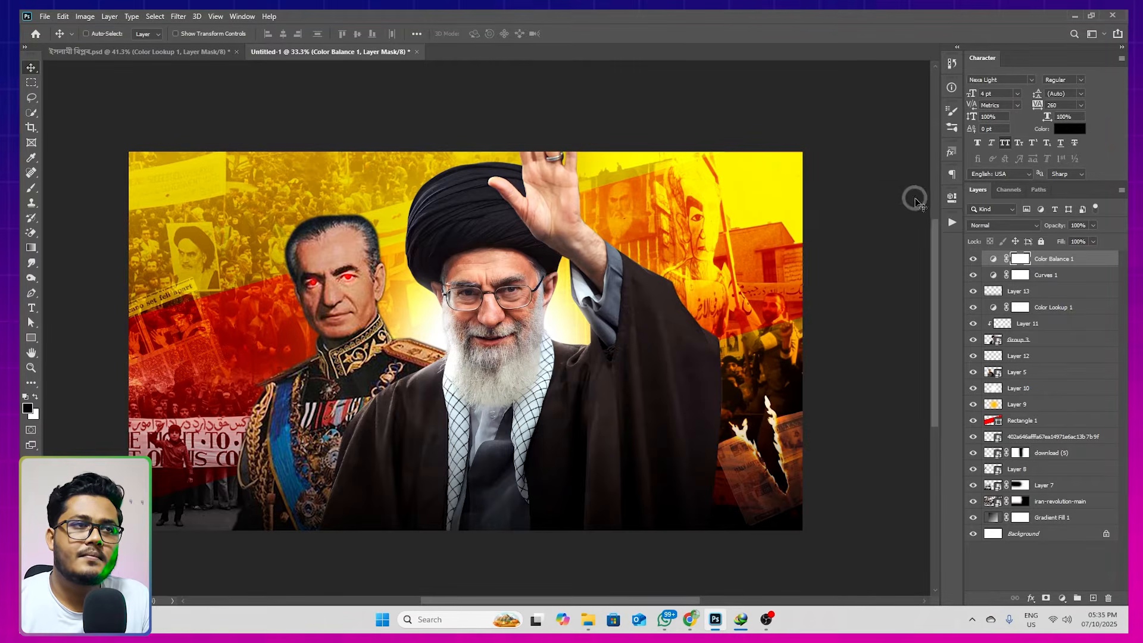
key("space")
left_click_drag(515, 300, 523, 300)
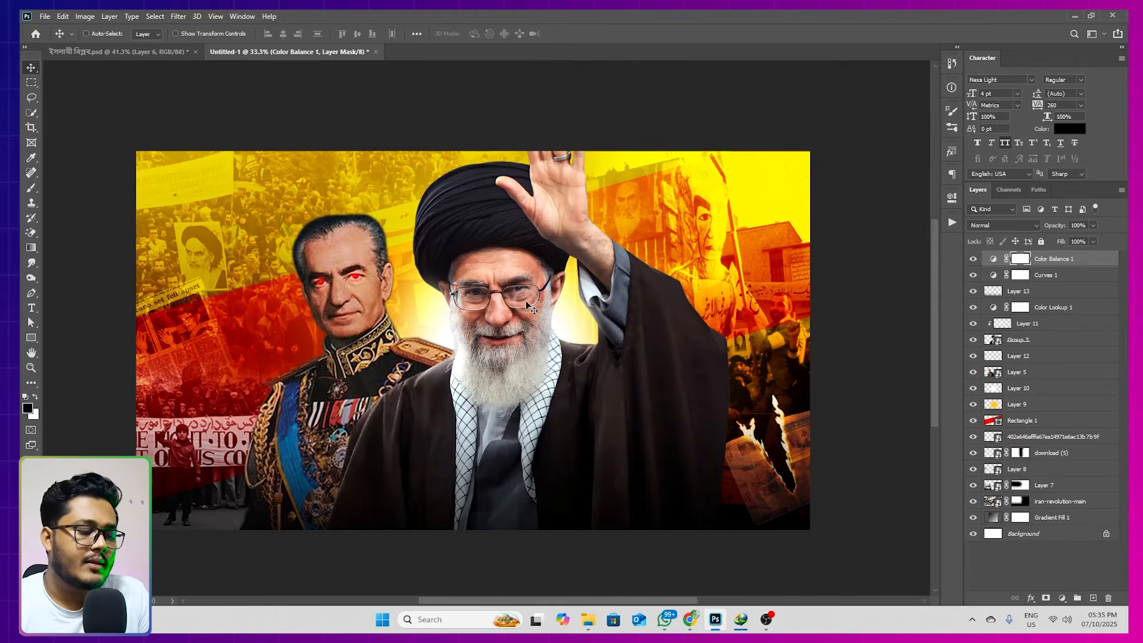
key("ctrl+s")
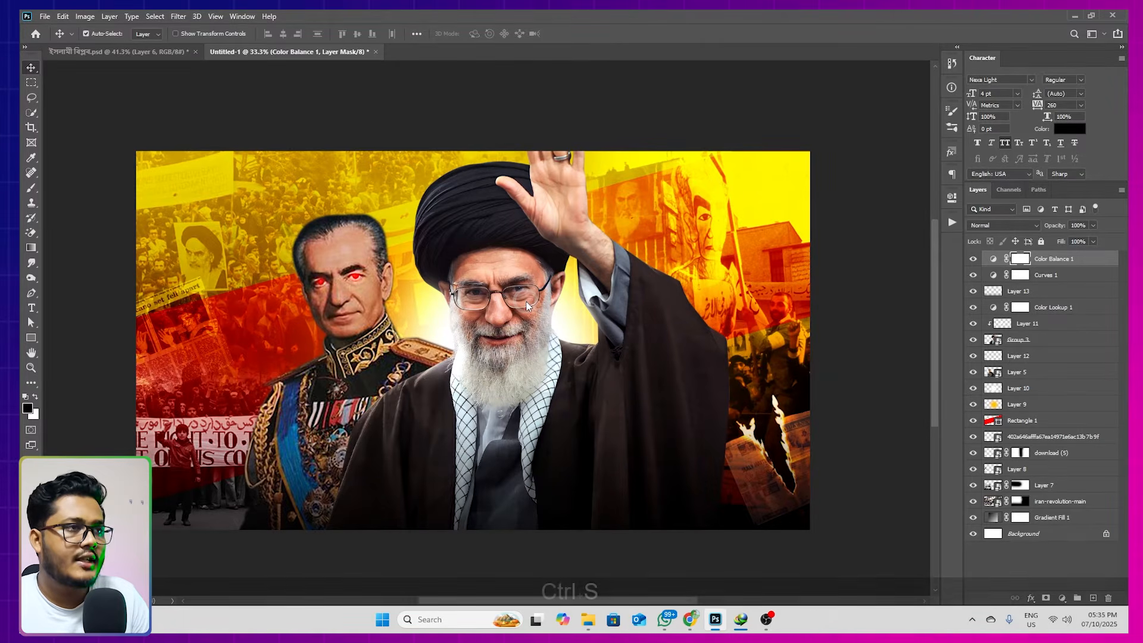
scroll(46, 190, "up", 10)
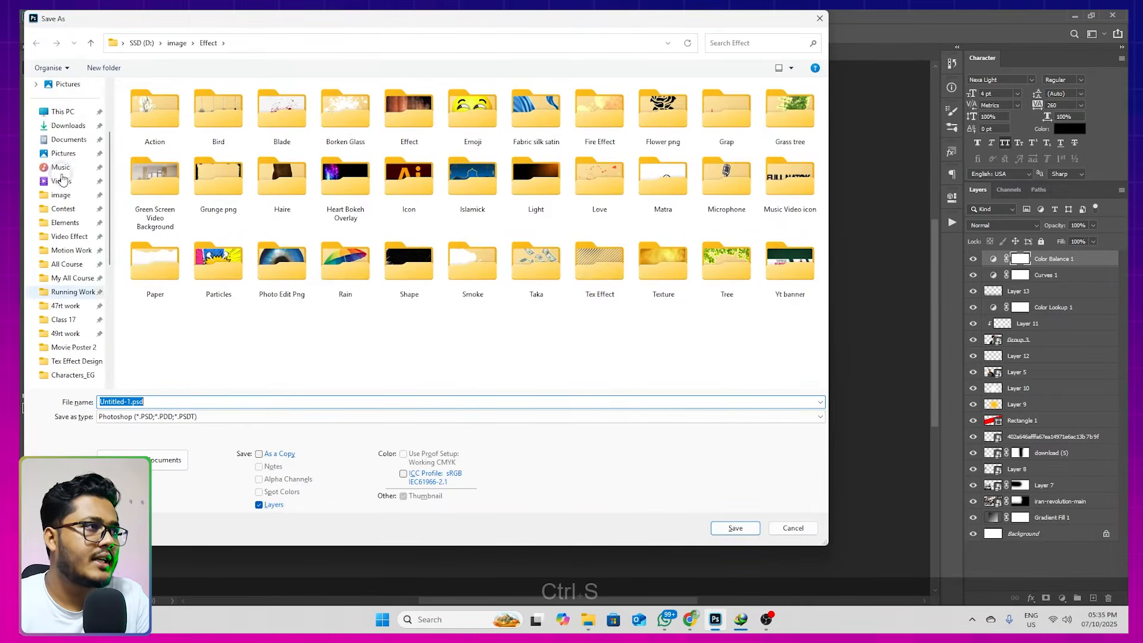
left_click(79, 226)
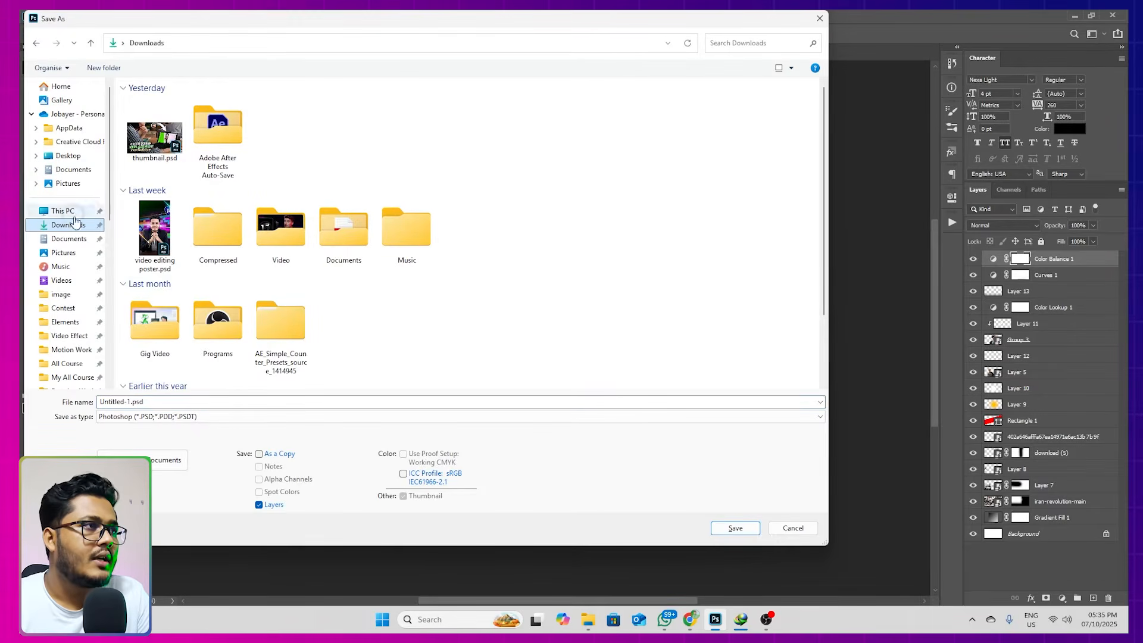
double_click(187, 402)
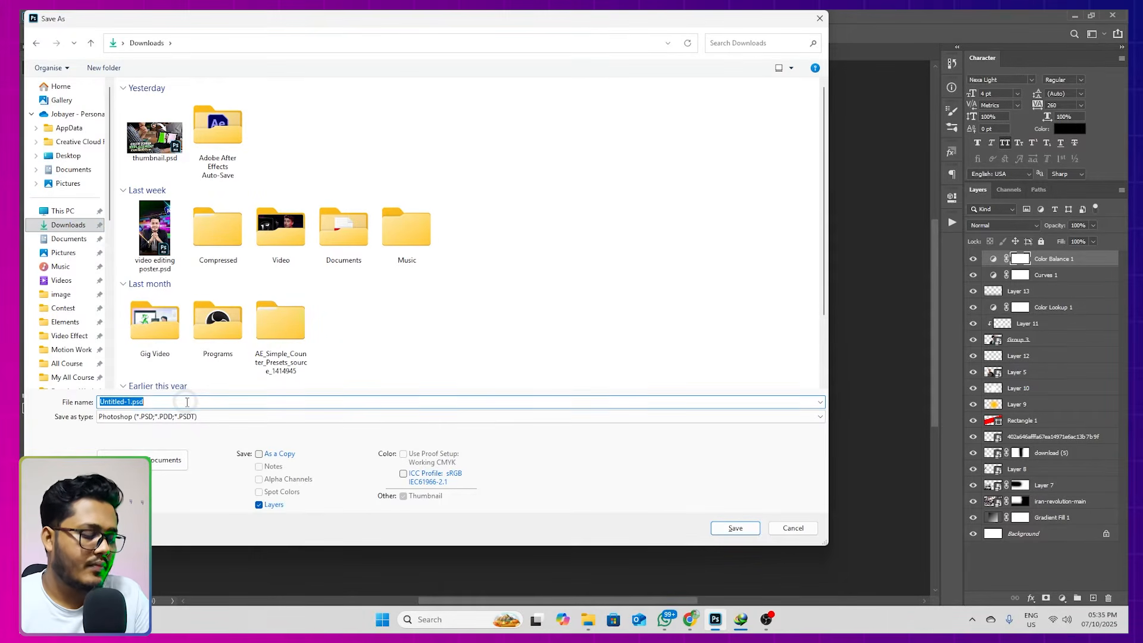
key("super+v")
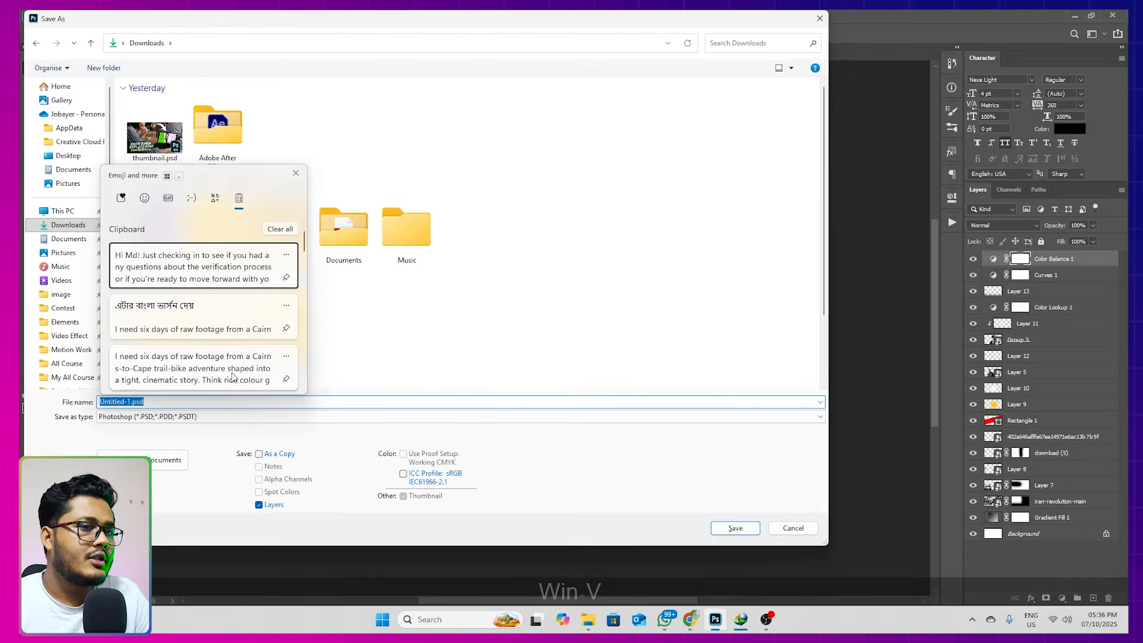
left_click(793, 528)
left_click(774, 534)
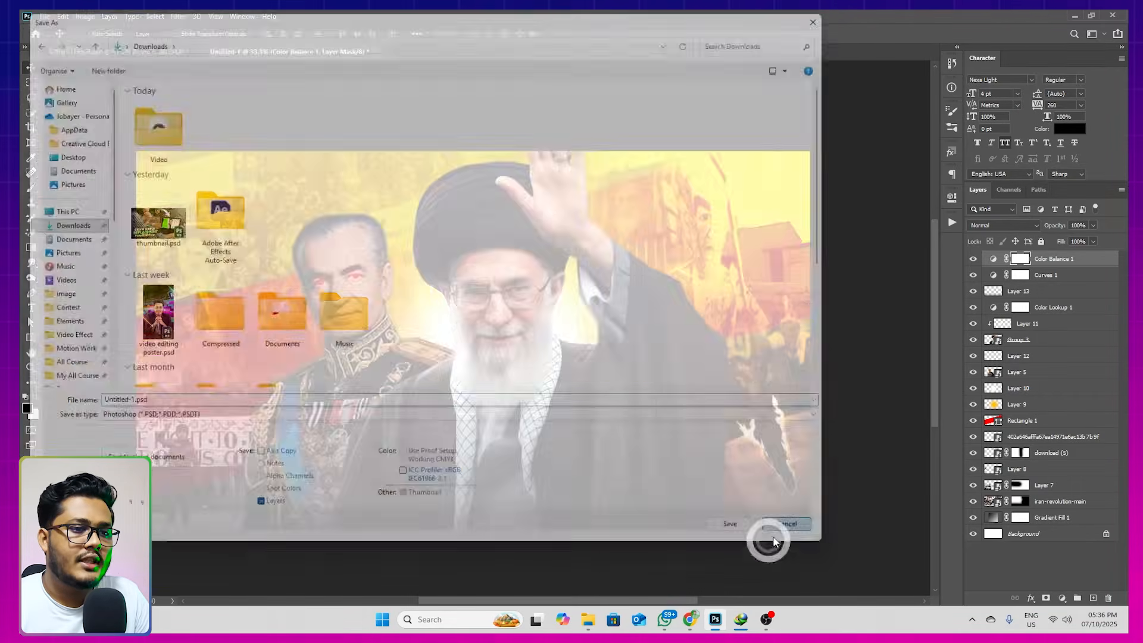
Switch to Chrome, dismiss the download notice, and cut the Bengali title "ইরানের ইসলামী বিপ্লব কেন হয়েছে" from Google Translate's source text
left_click(695, 614)
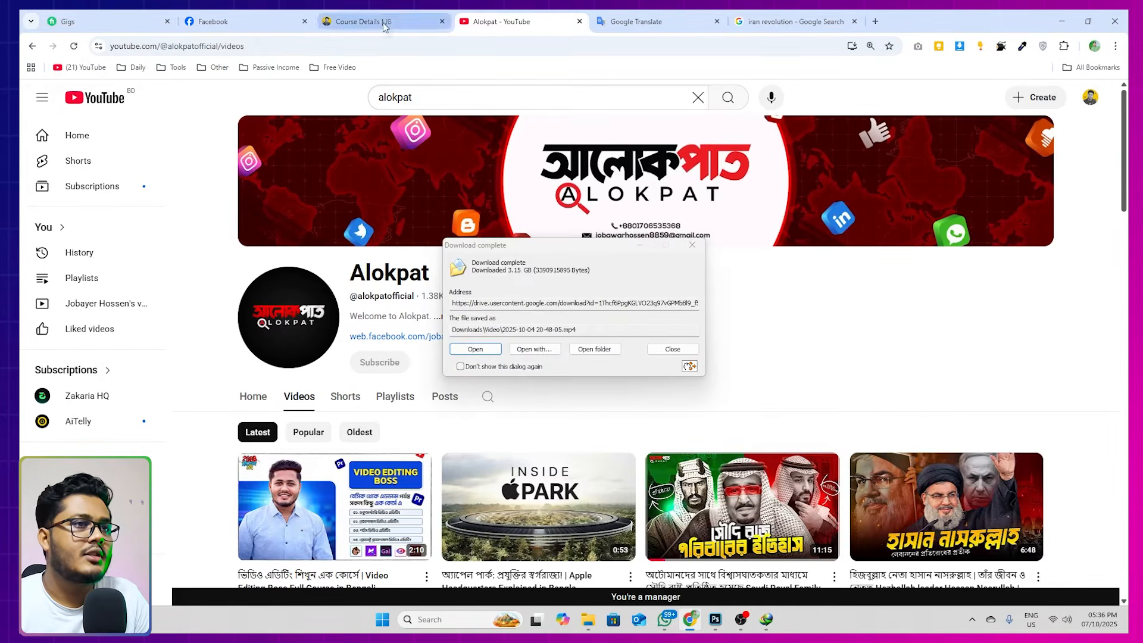
left_click(694, 245)
left_click(654, 22)
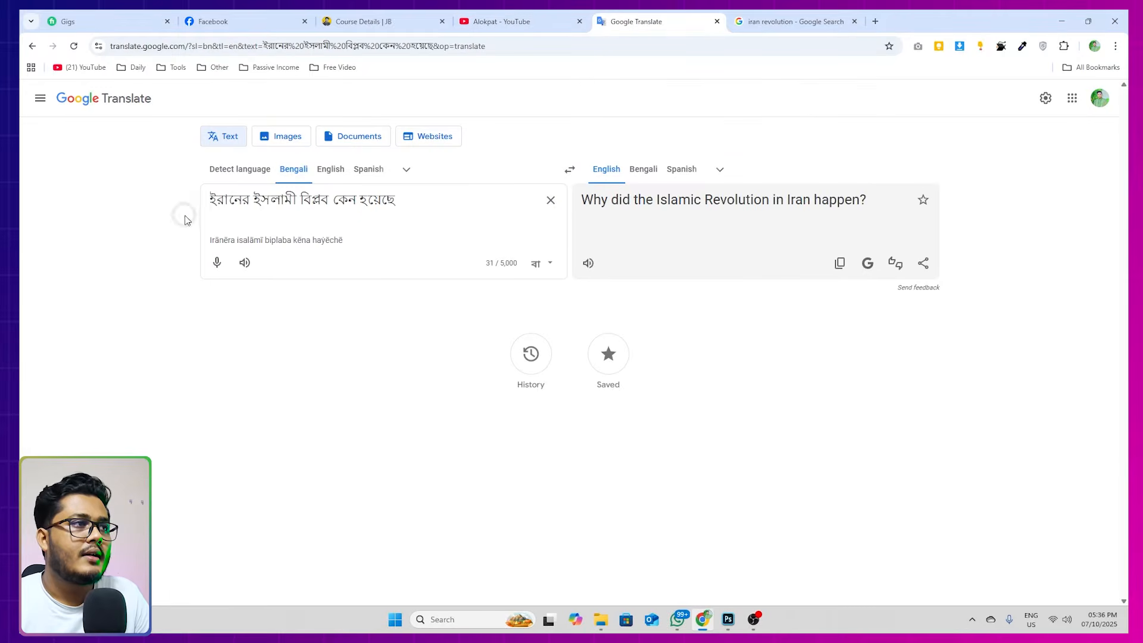
left_click_drag(390, 199, 145, 199)
key("ctrl+x")
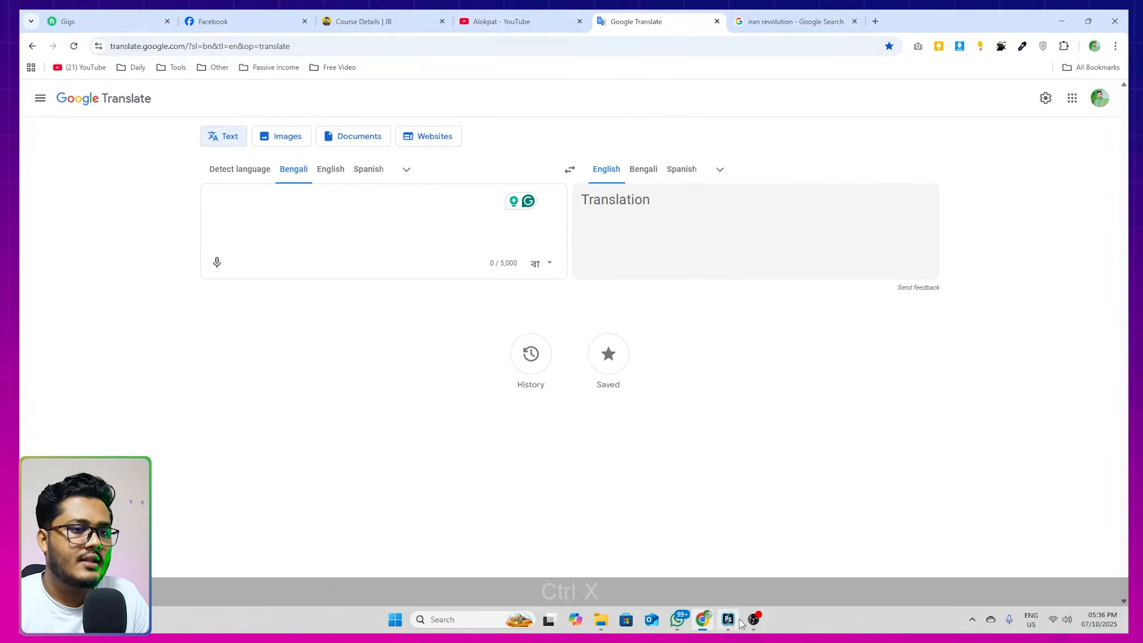
Switch back to Photoshop and save the thumbnail in the Downloads folder as a Photoshop file named "ইরানের ইসলামী বিপ্লব কেন হয়েছে"
left_click(727, 619)
key("ctrl+s")
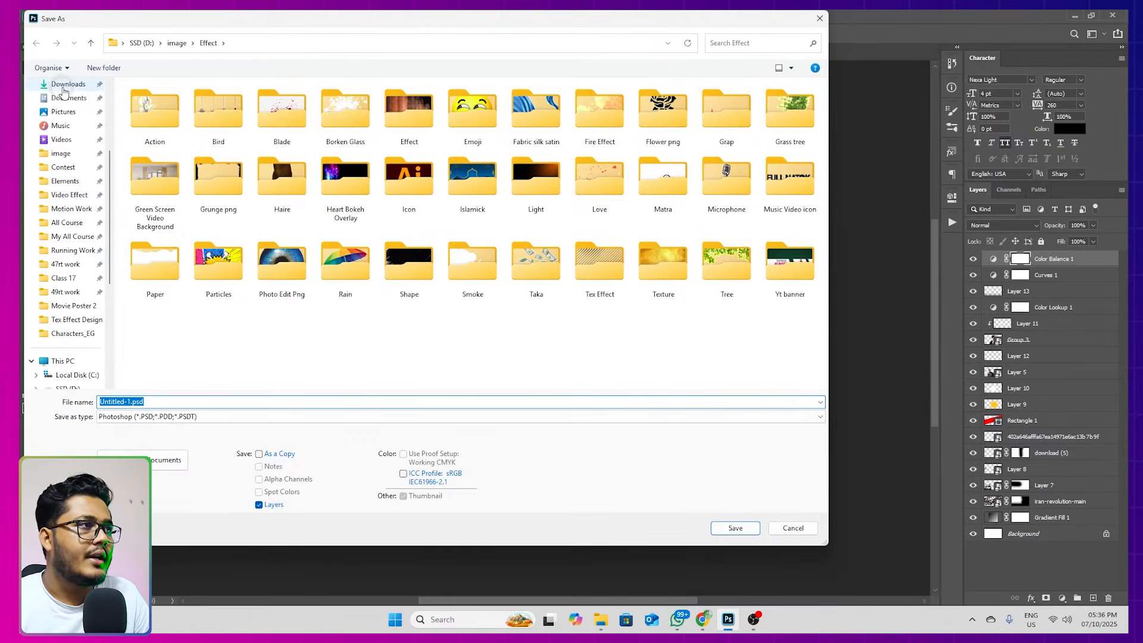
left_click(65, 84)
key("ctrl+v")
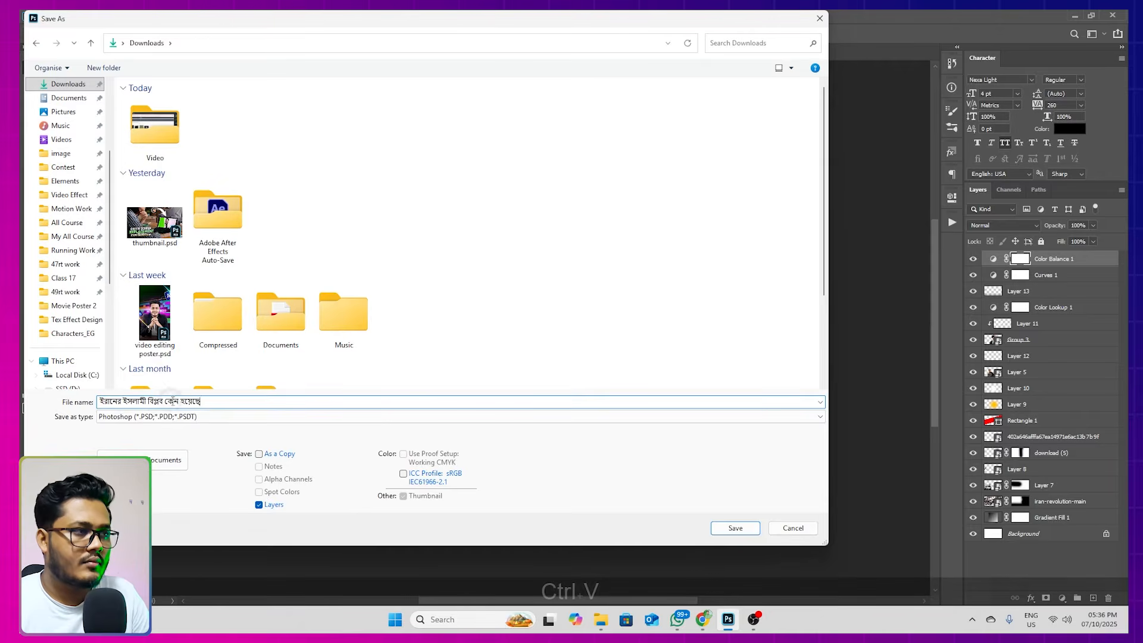
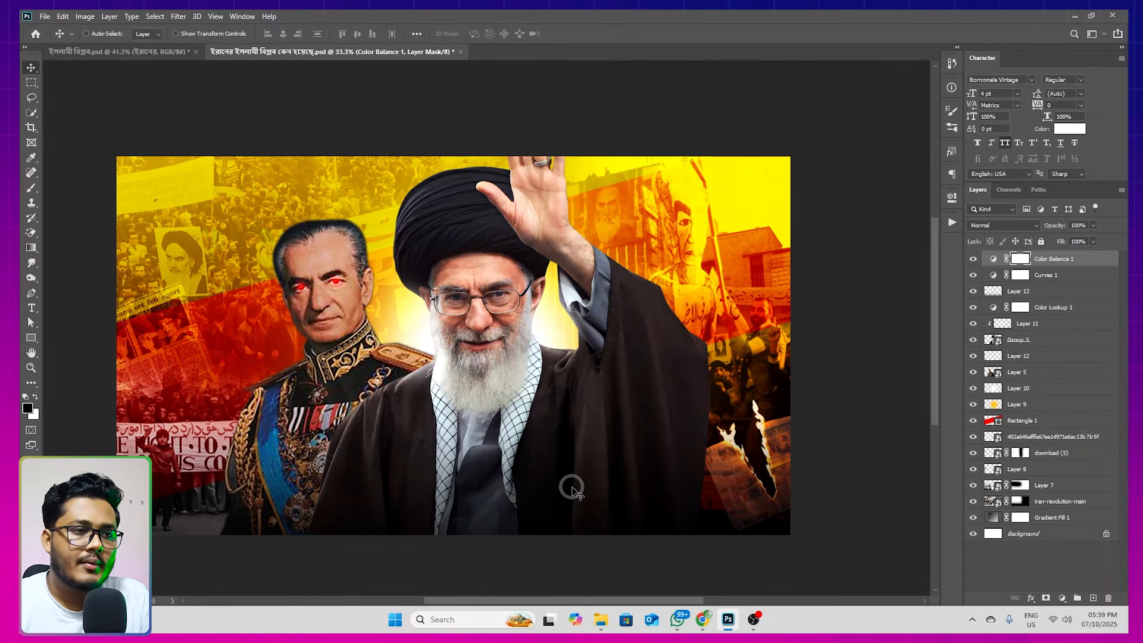
Switch to Chrome and cut the words "ইসলামী বিপ্লব" from Google Translate's source text
left_click(704, 619)
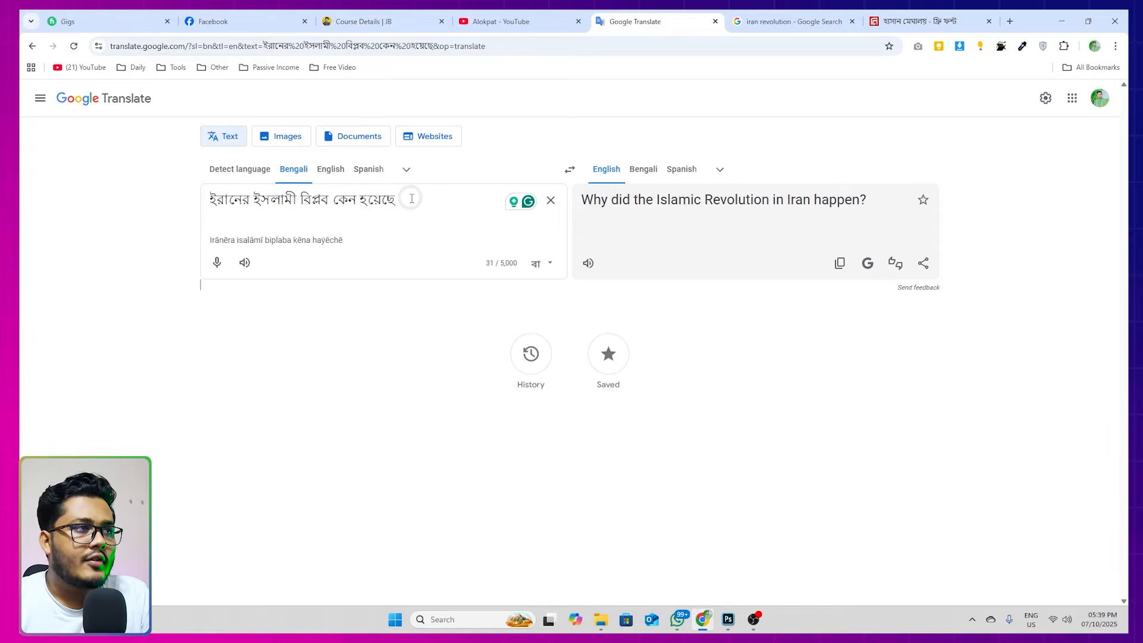
left_click_drag(256, 203, 302, 200)
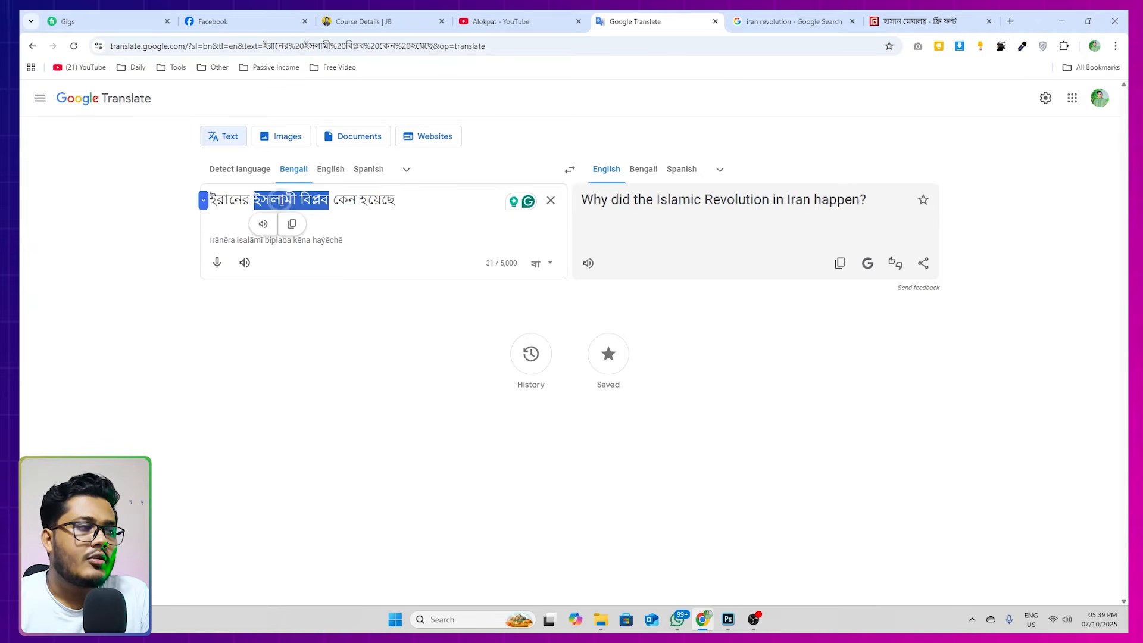
right_click(297, 201)
left_click(330, 258)
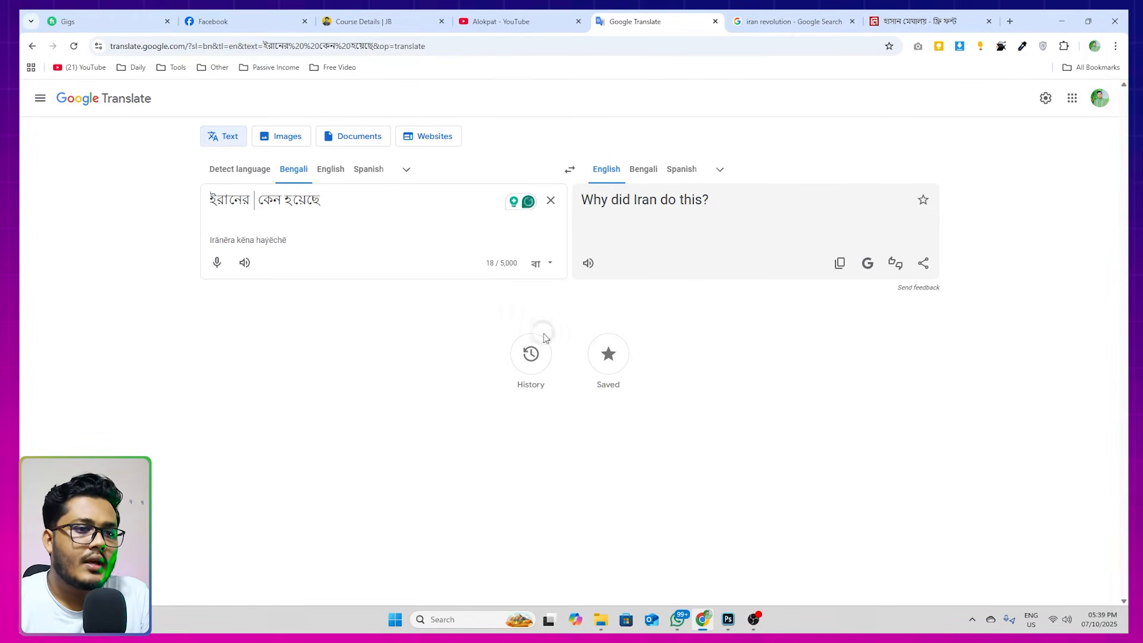
Switch back to Photoshop and paste "ইসলামী বিপ্লব" as a new text layer over the lower part of the thumbnail
left_click(727, 619)
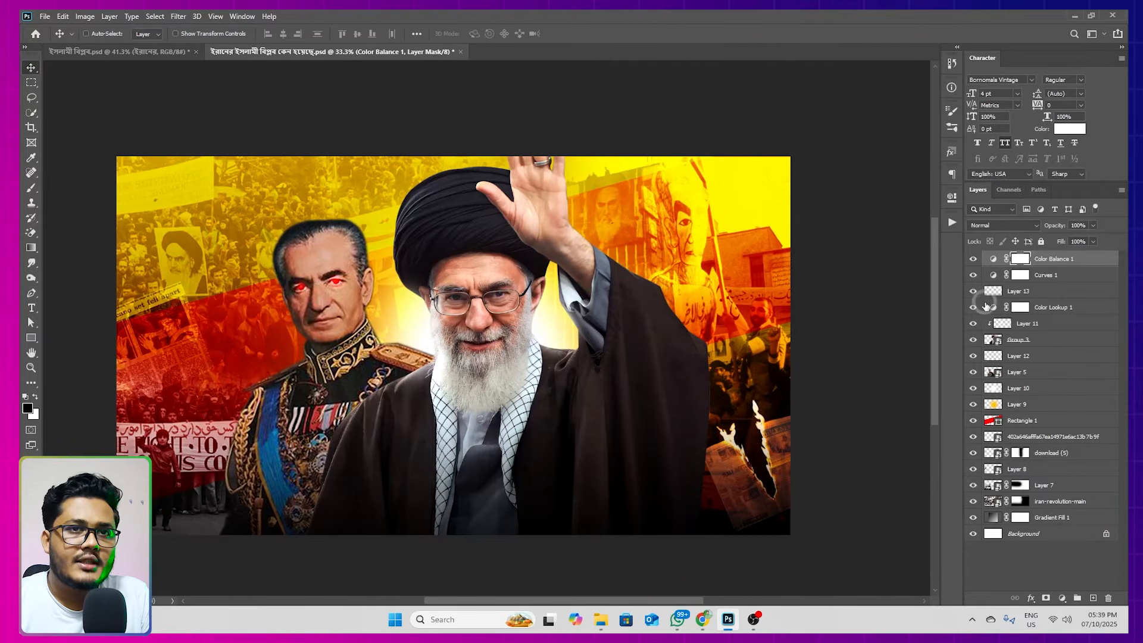
left_click(1092, 597)
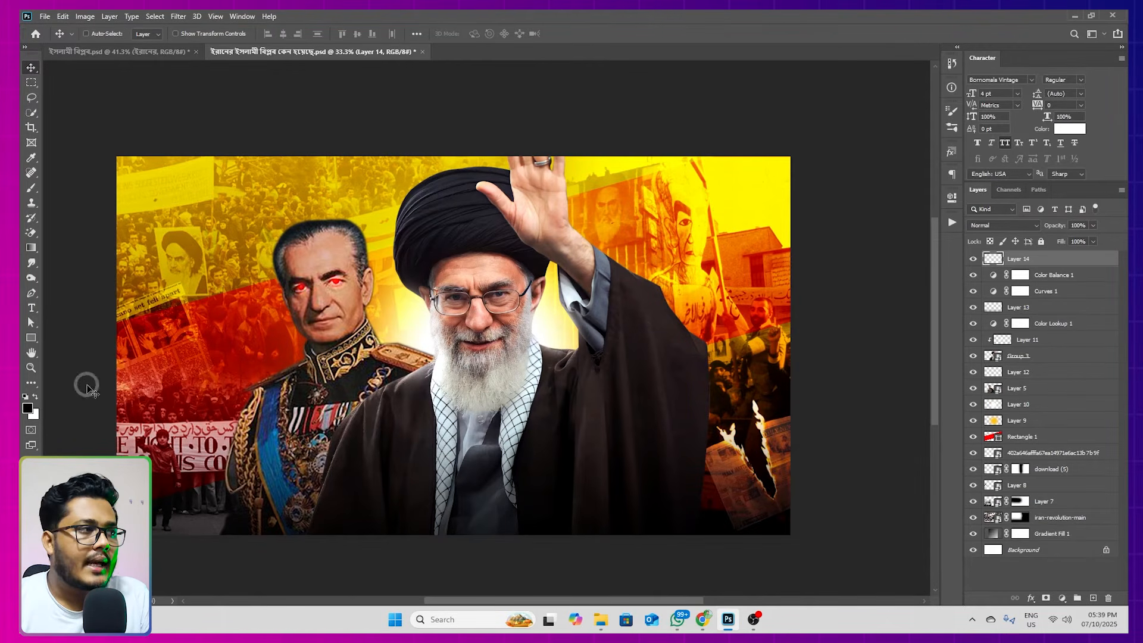
left_click(31, 309)
left_click(393, 496)
key("ctrl+v")
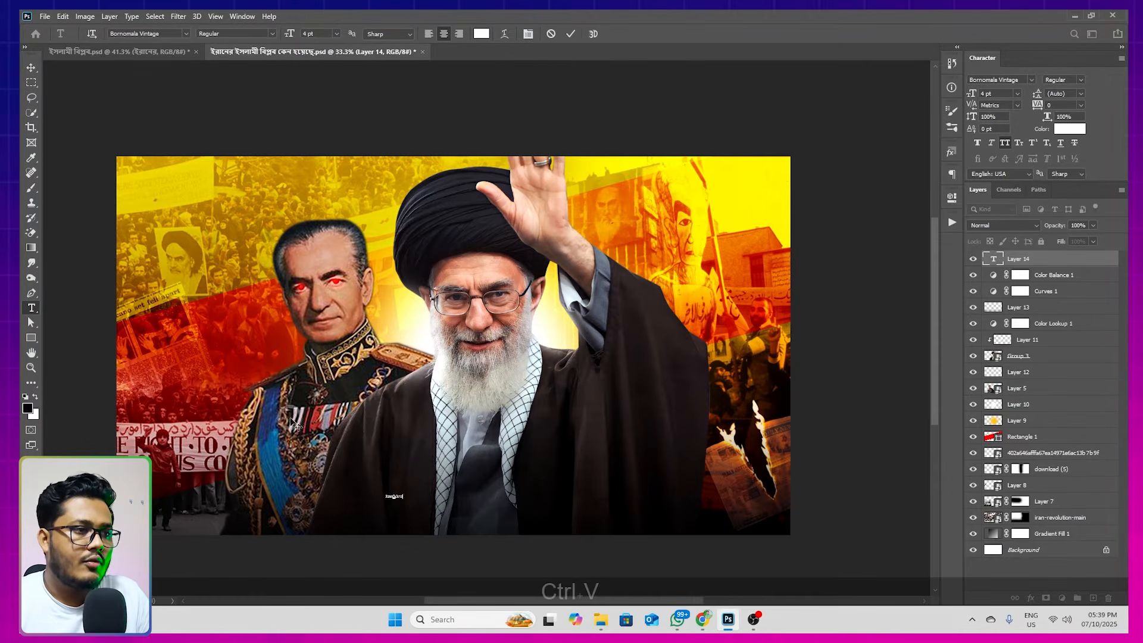
left_click(31, 68)
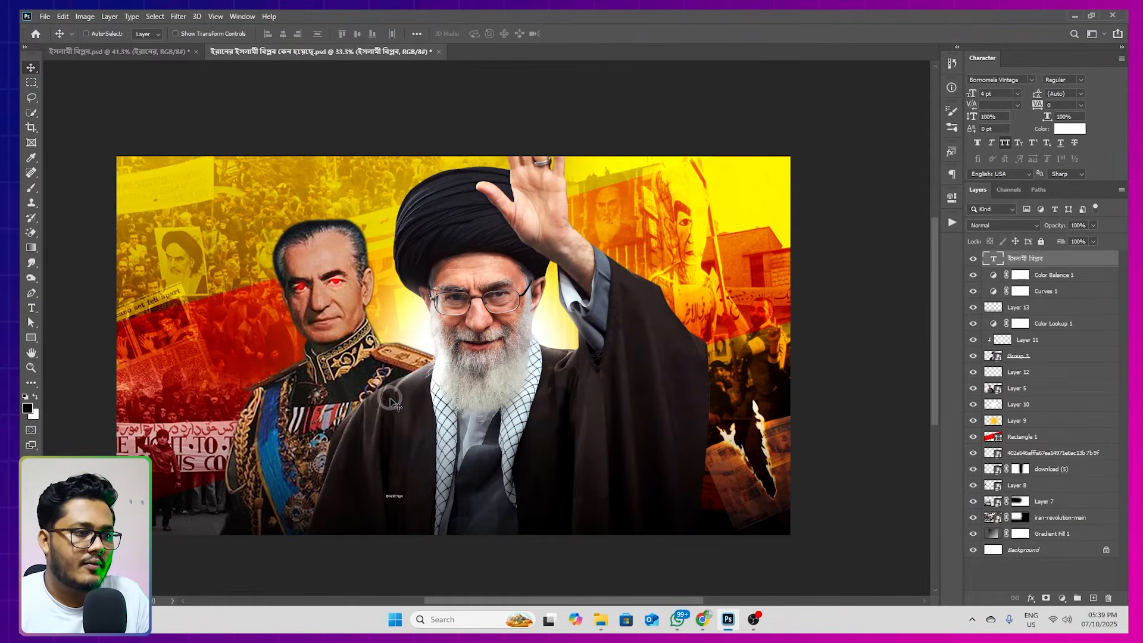
Enlarge the "ইসলামী বিপ্লব" title to about 109 pt and place it across the lower part of the thumbnail
key("ctrl+t")
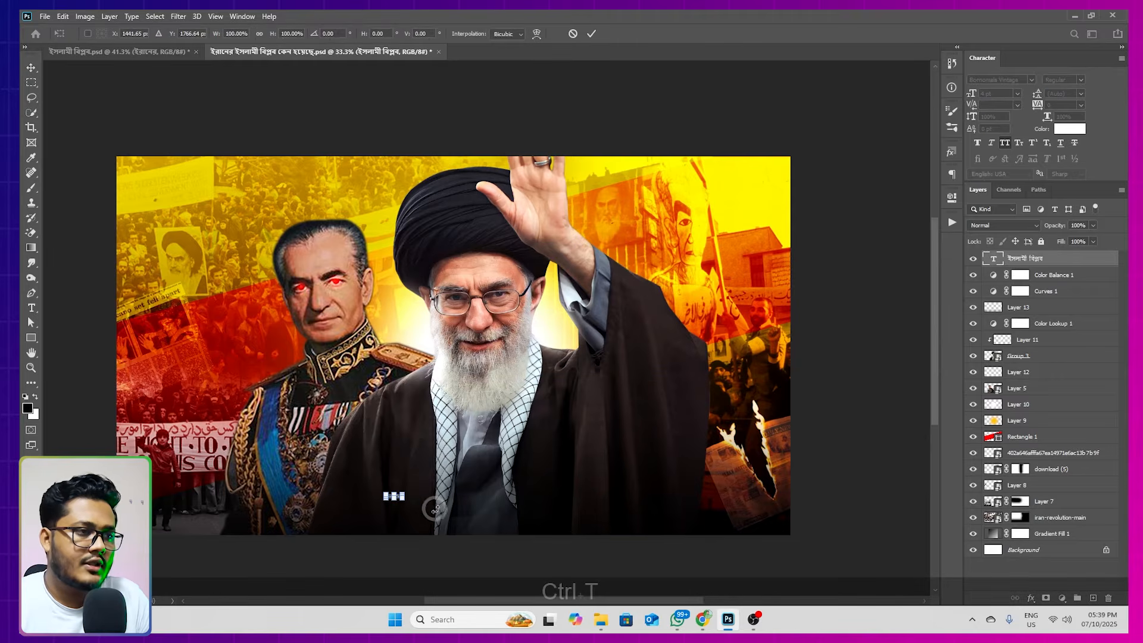
left_click_drag(404, 499, 620, 551)
left_click_drag(519, 506, 624, 489)
key("Return")
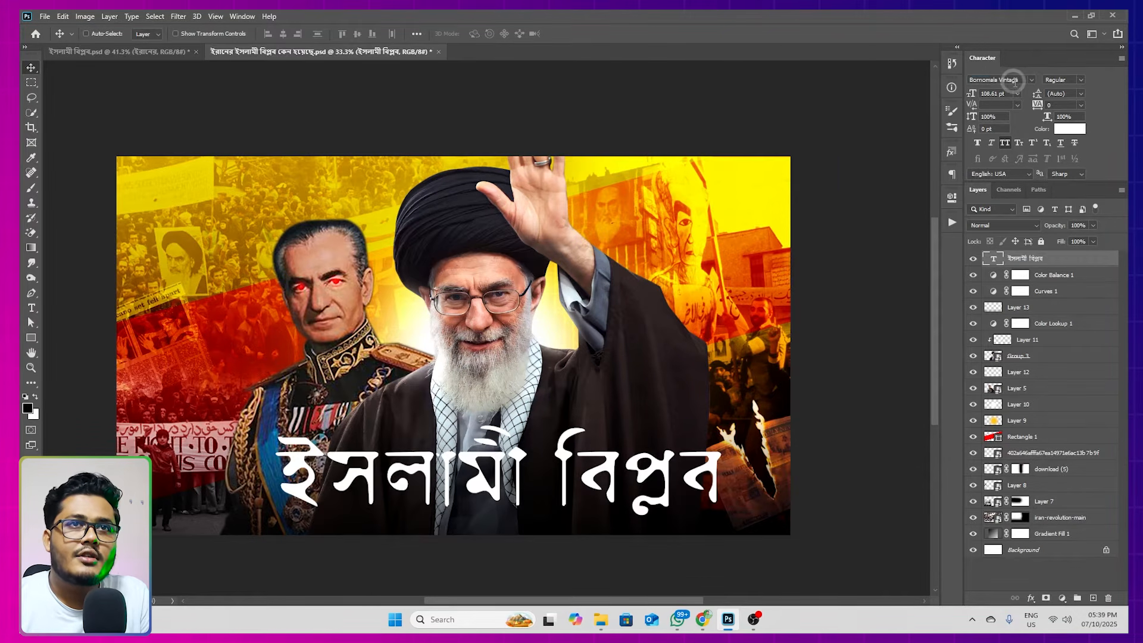
Set the title's font to Li Hasan Meghaloy Unicode Regular and shift the title slightly to the left
left_click(1024, 80)
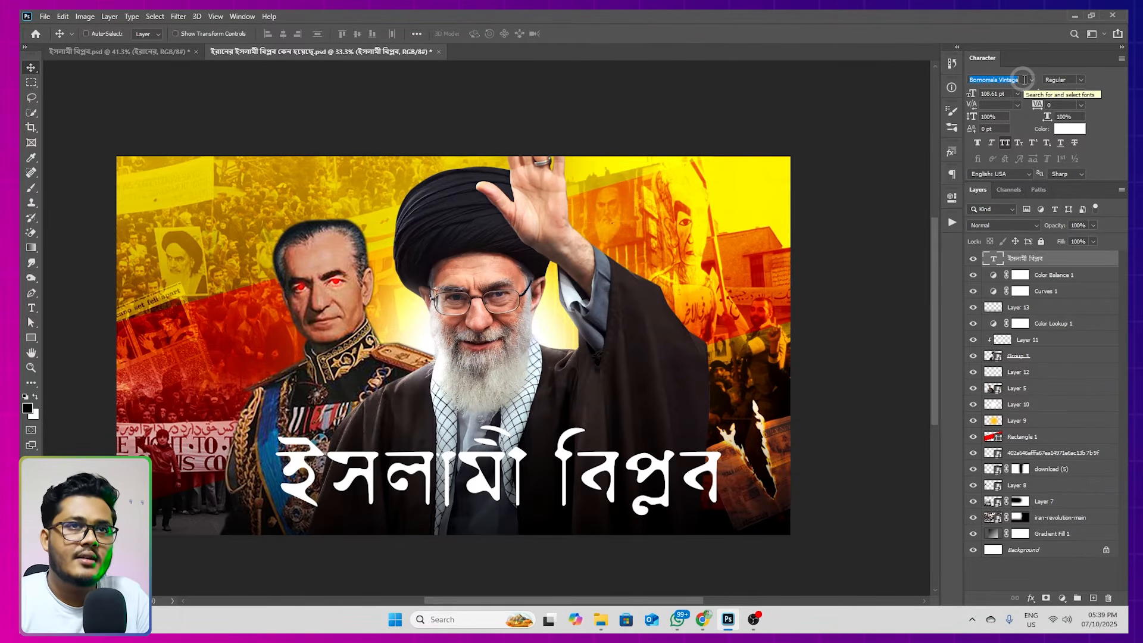
type("han")
type("s")
key("BackSpace")
key("BackSpace")
type("s")
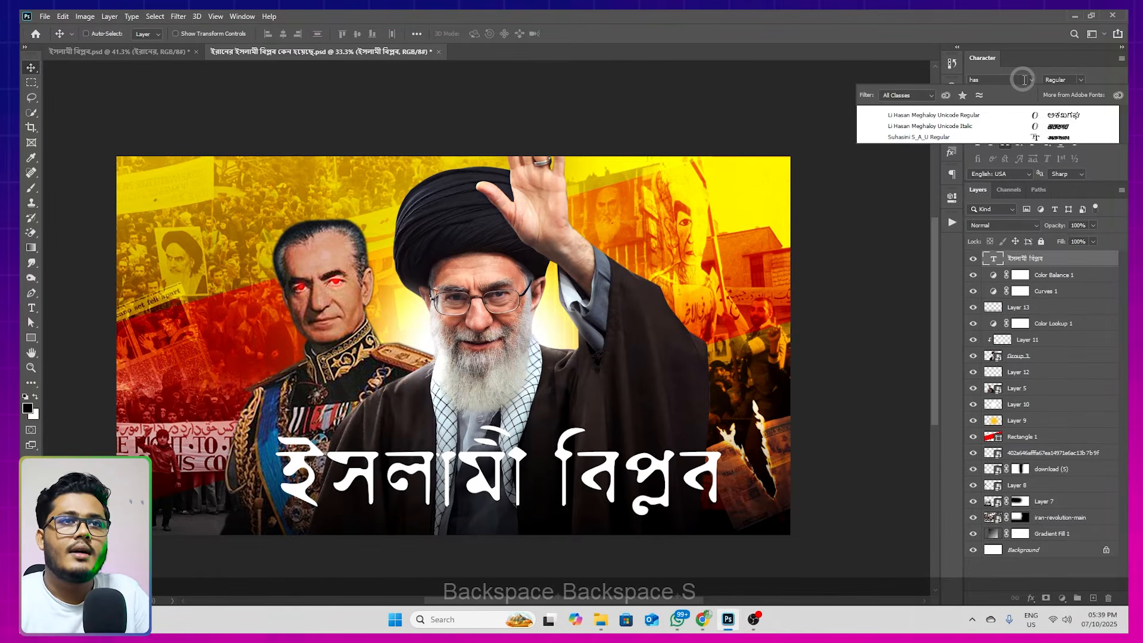
left_click(971, 117)
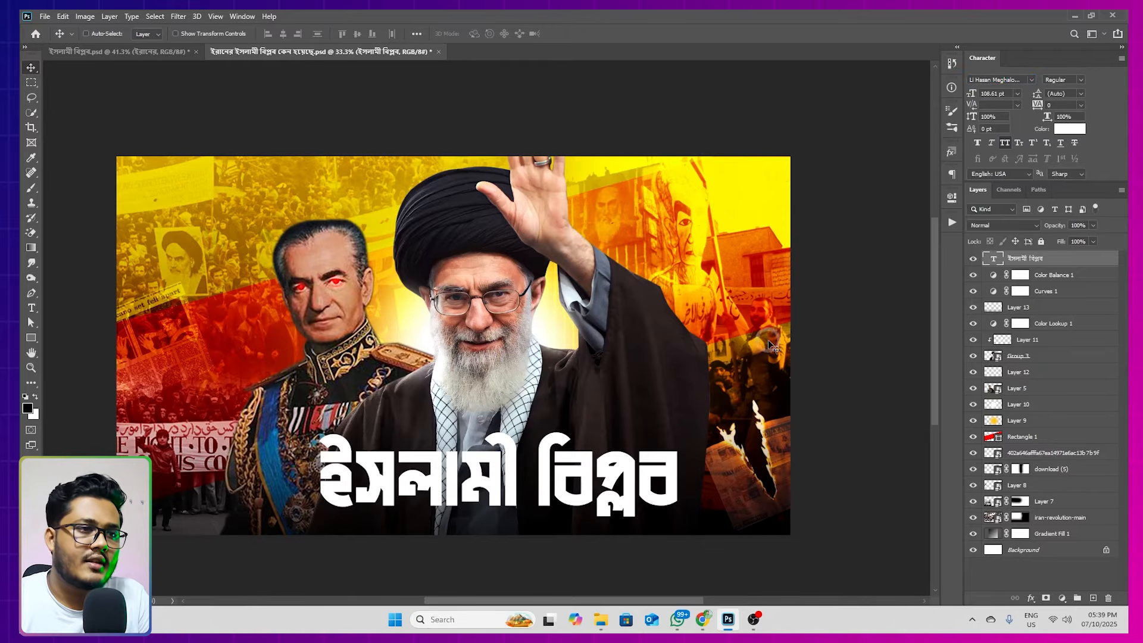
mouse_move(627, 497)
left_mouse_down()
mouse_move(601, 486)
mouse_move(619, 492)
left_mouse_up()
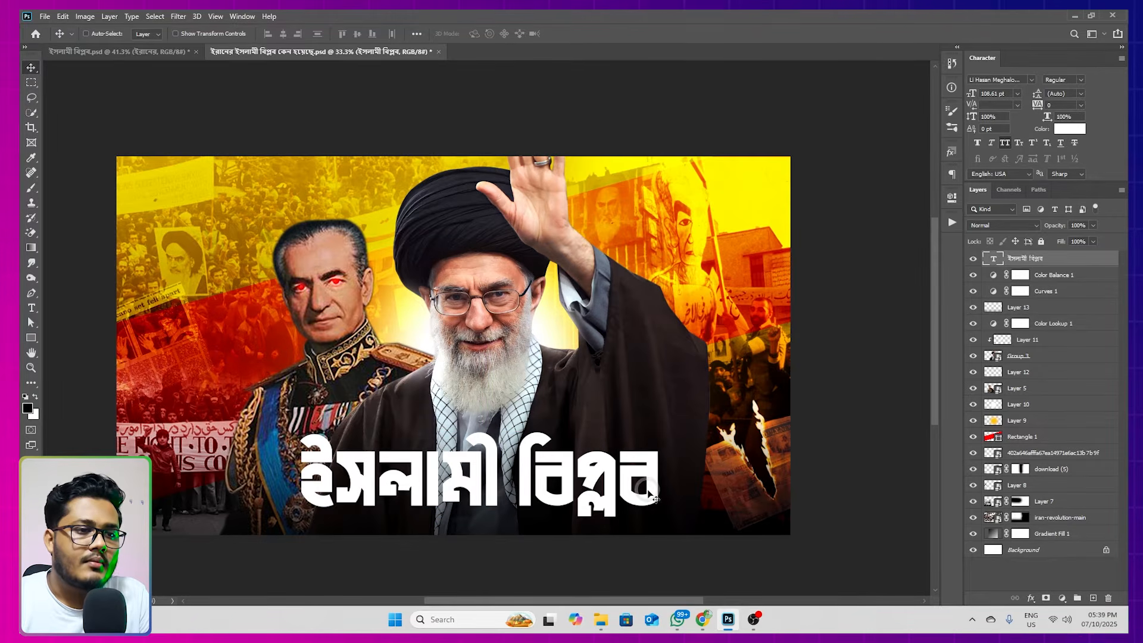
Switch to Chrome and cut the word "ইরানের" from Google Translate's source text
left_click(703, 620)
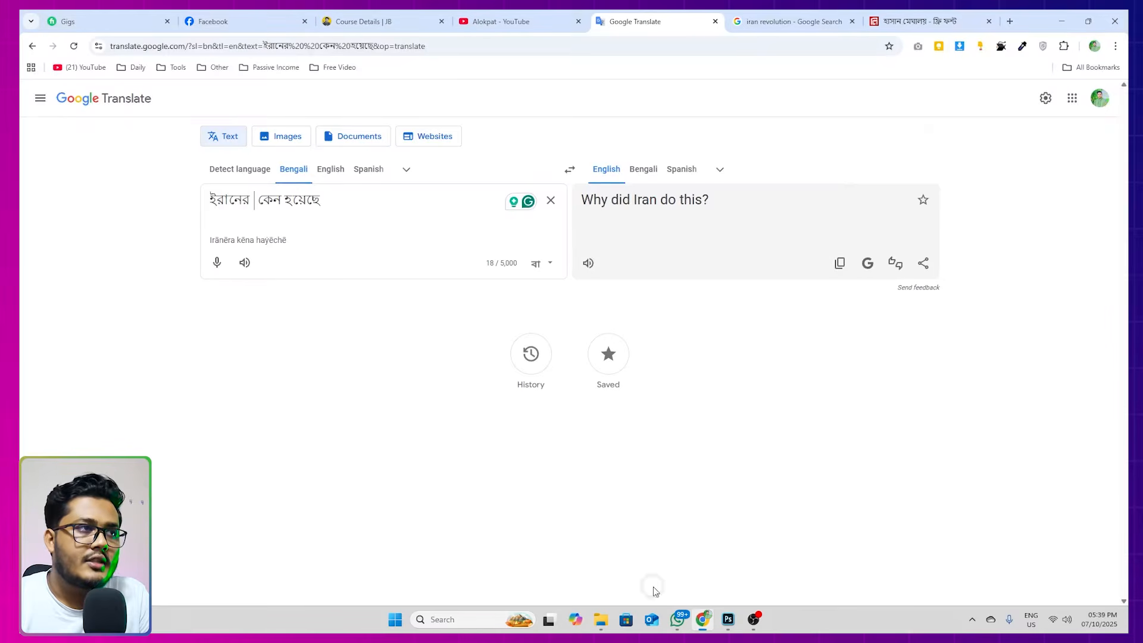
left_click_drag(251, 204, 201, 208)
right_click(240, 203)
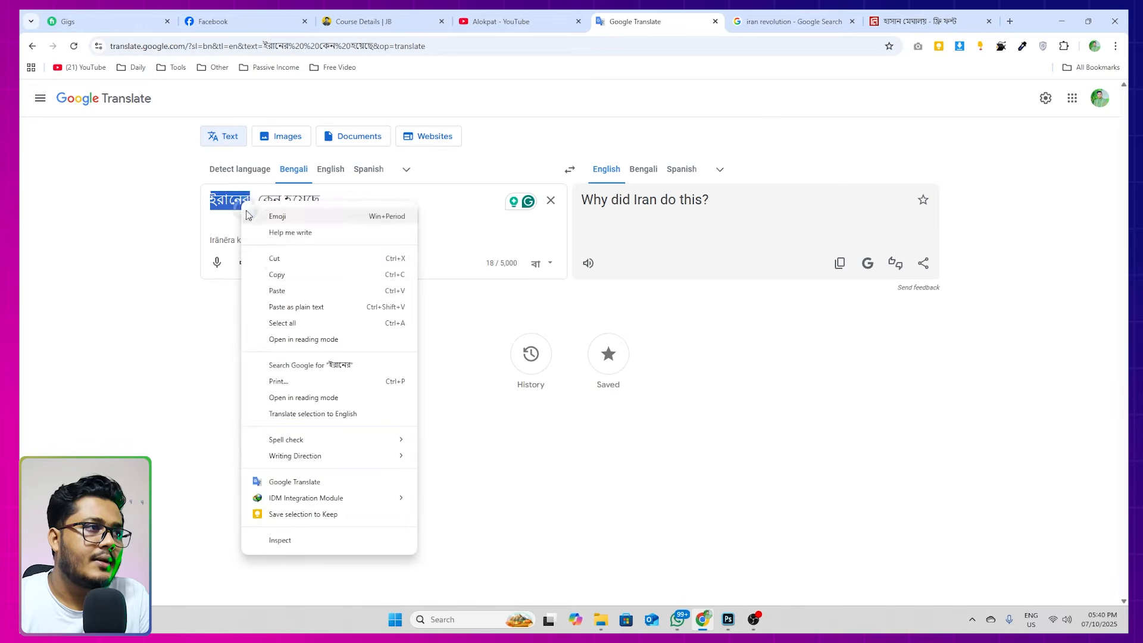
left_click(273, 258)
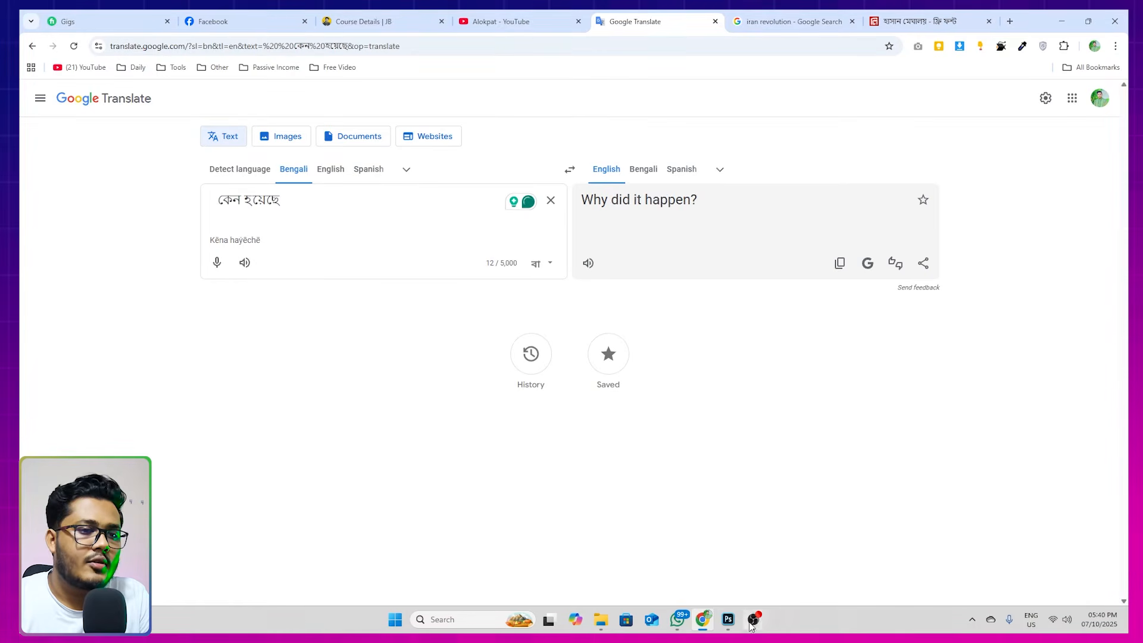
Switch back to Photoshop and paste "ইরানের" as a new text layer above the start of the title
left_click(728, 619)
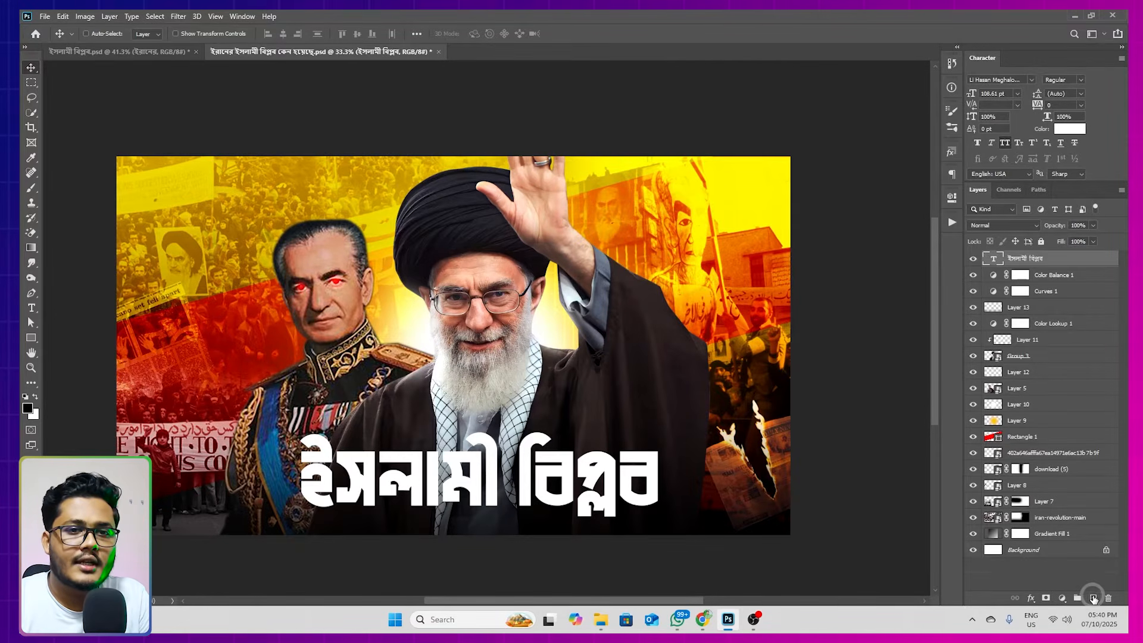
left_click(1093, 599)
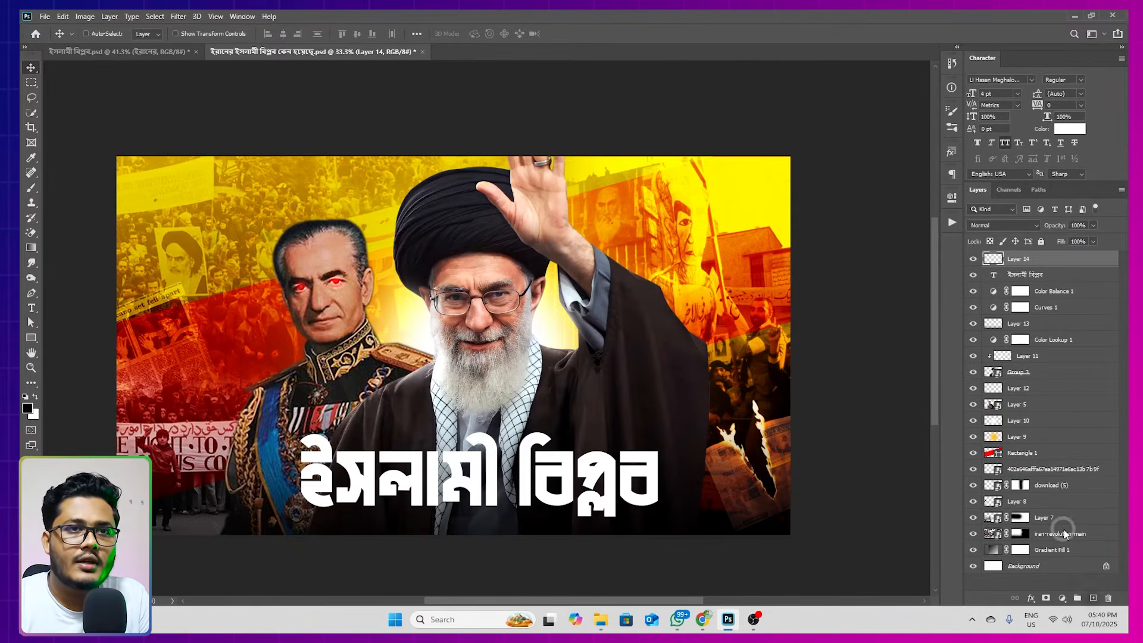
left_click(32, 310)
left_click(376, 410)
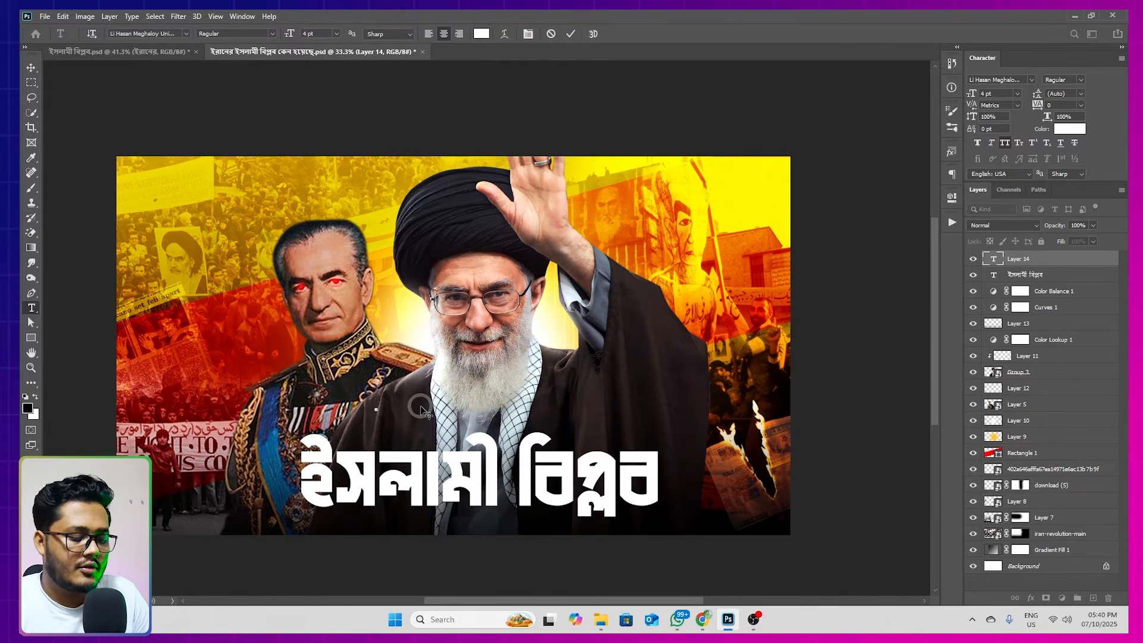
key("ctrl+v")
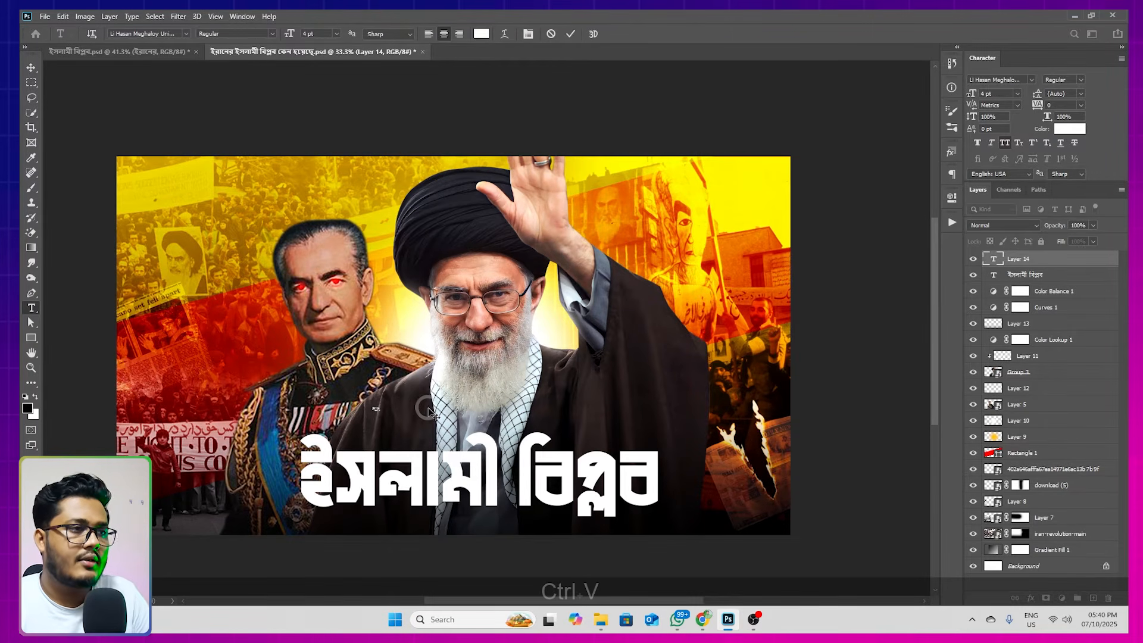
Enlarge the "ইরানের" text to about 57 pt above the left part of the title
left_click(31, 71)
key("ctrl+t")
left_click_drag(379, 414, 429, 424)
key("Return")
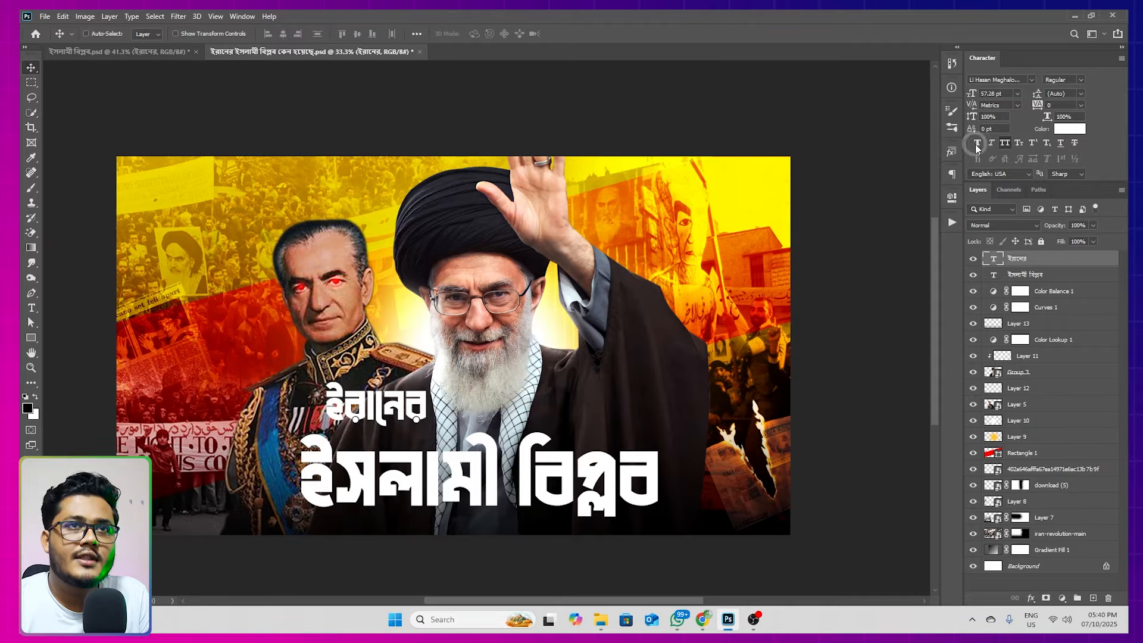
Set the font of the "ইরানের" text to Bornomala Vintage Regular
left_click(1003, 82)
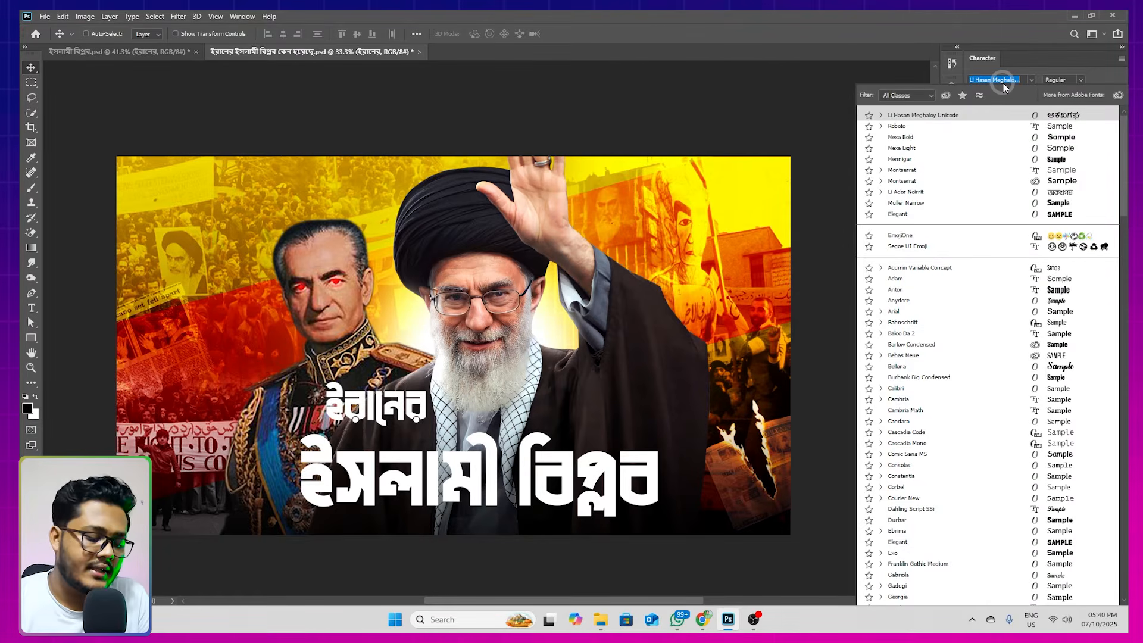
type("vi")
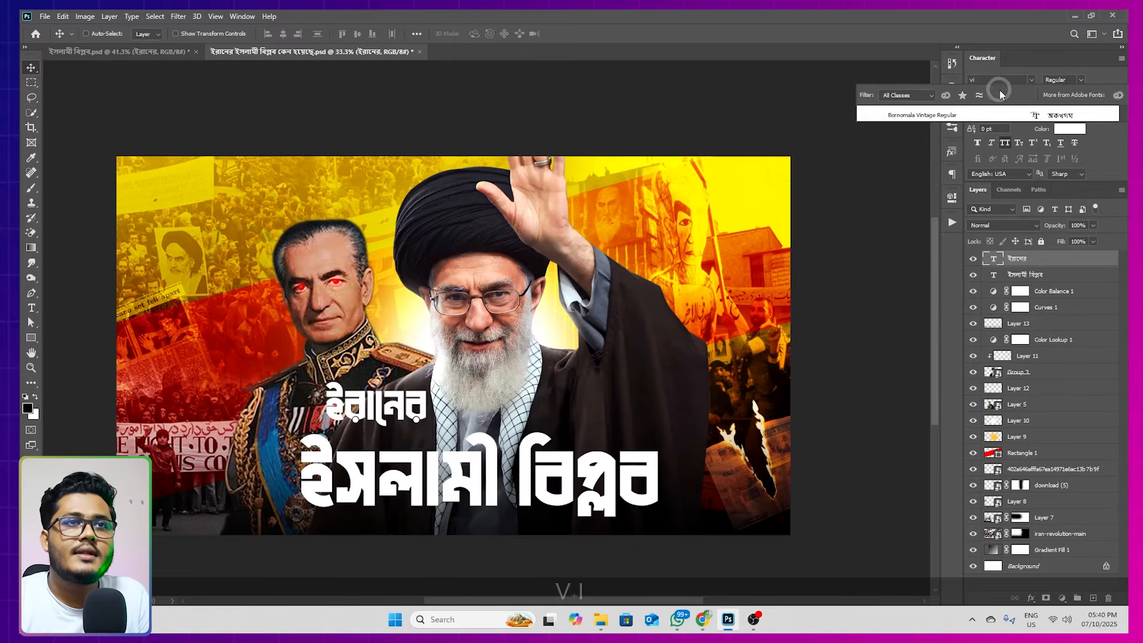
left_click(922, 120)
Shrink "ইরানের" to about 45 pt just above the title's left part and place a duplicate at the title's lower right end
left_click_drag(397, 418, 404, 434)
key("ctrl+t")
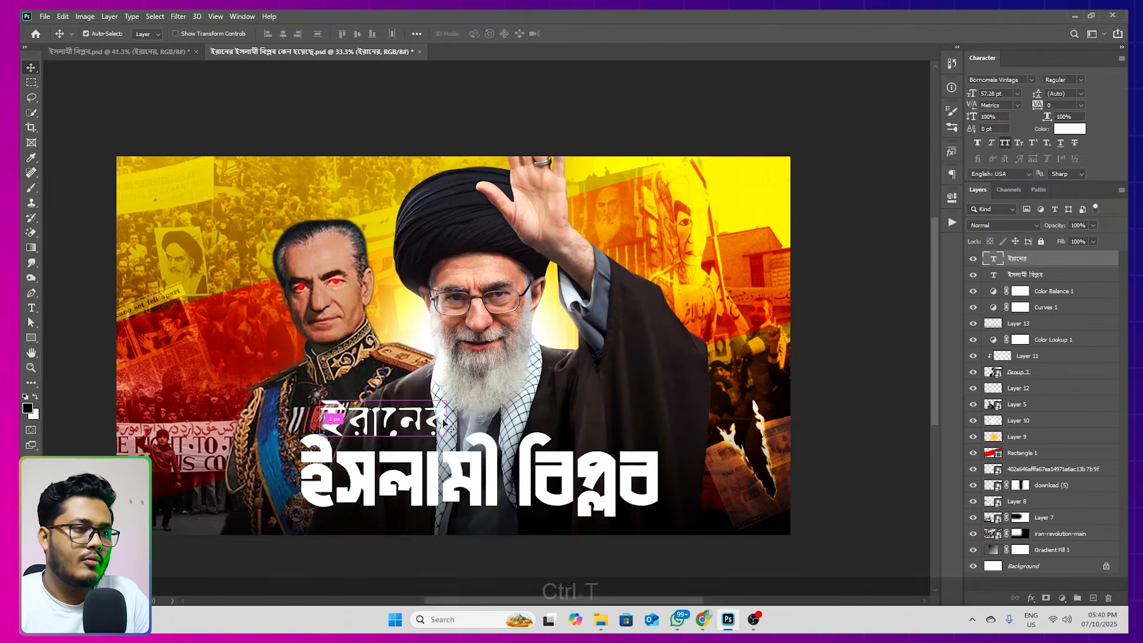
mouse_move(448, 399)
left_mouse_down()
mouse_move(477, 381)
mouse_move(418, 409)
mouse_move(447, 394)
left_mouse_up()
key("Return")
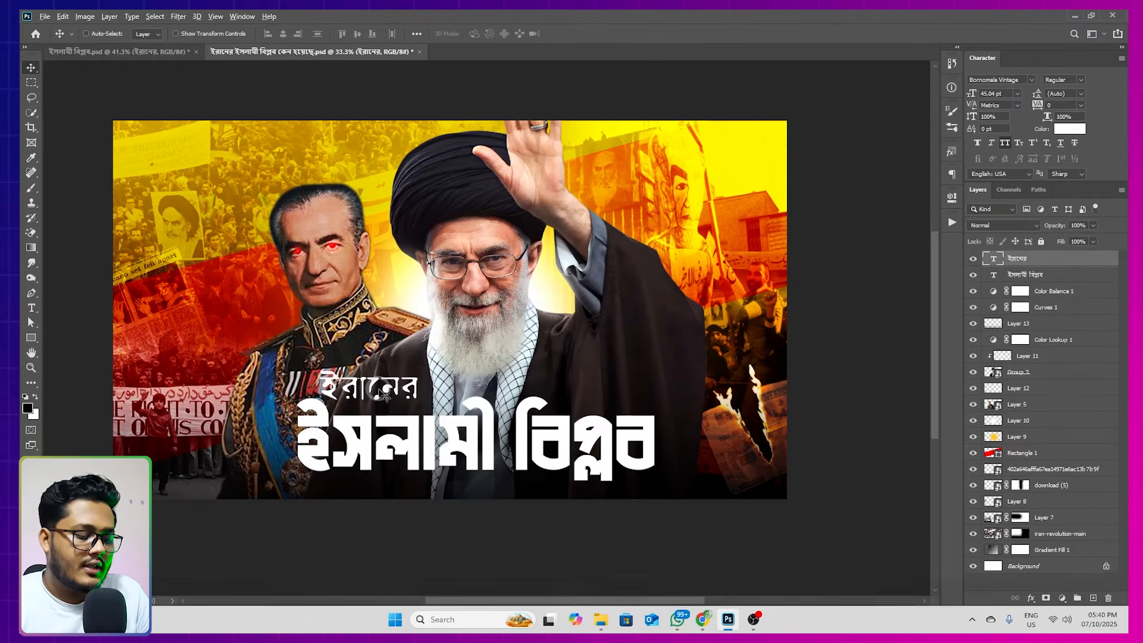
left_click_drag(384, 394, 717, 481)
Switch to Chrome, add a question mark after "কেন হয়েছে" in Google Translate, and cut the whole phrase
left_click(703, 620)
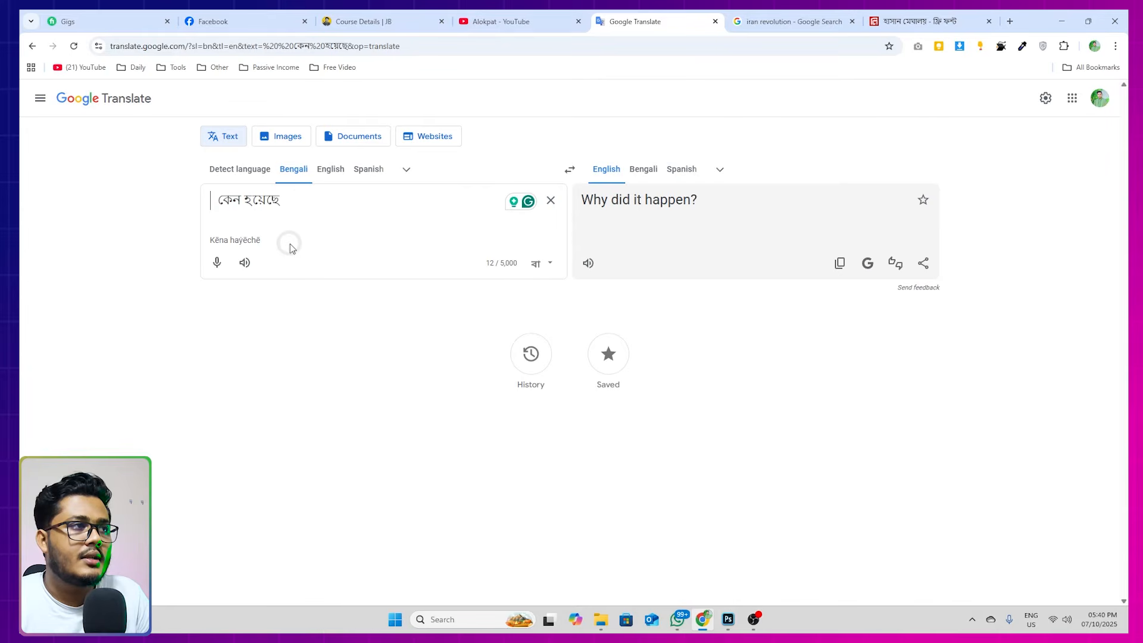
left_click_drag(295, 200, 207, 201)
left_click(292, 201)
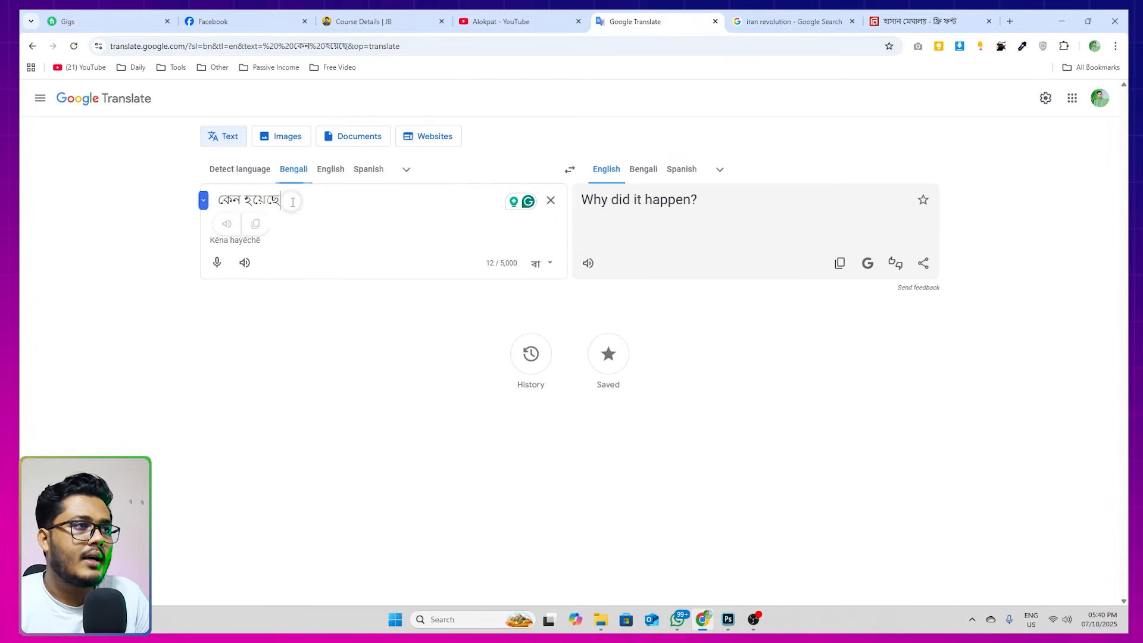
type("?")
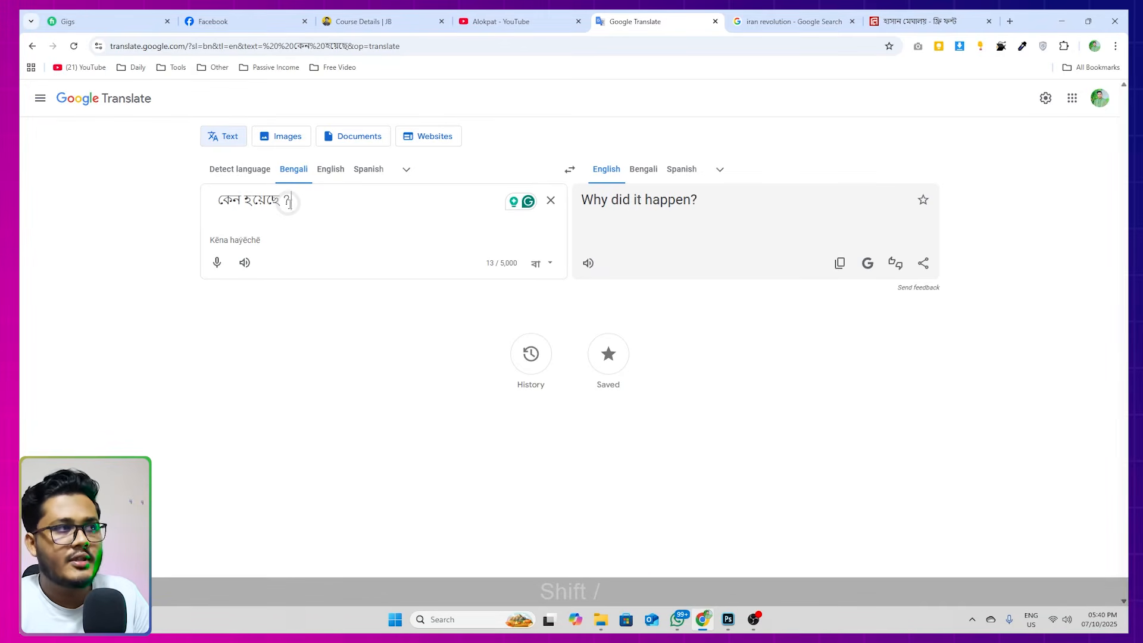
left_click_drag(281, 201, 203, 200)
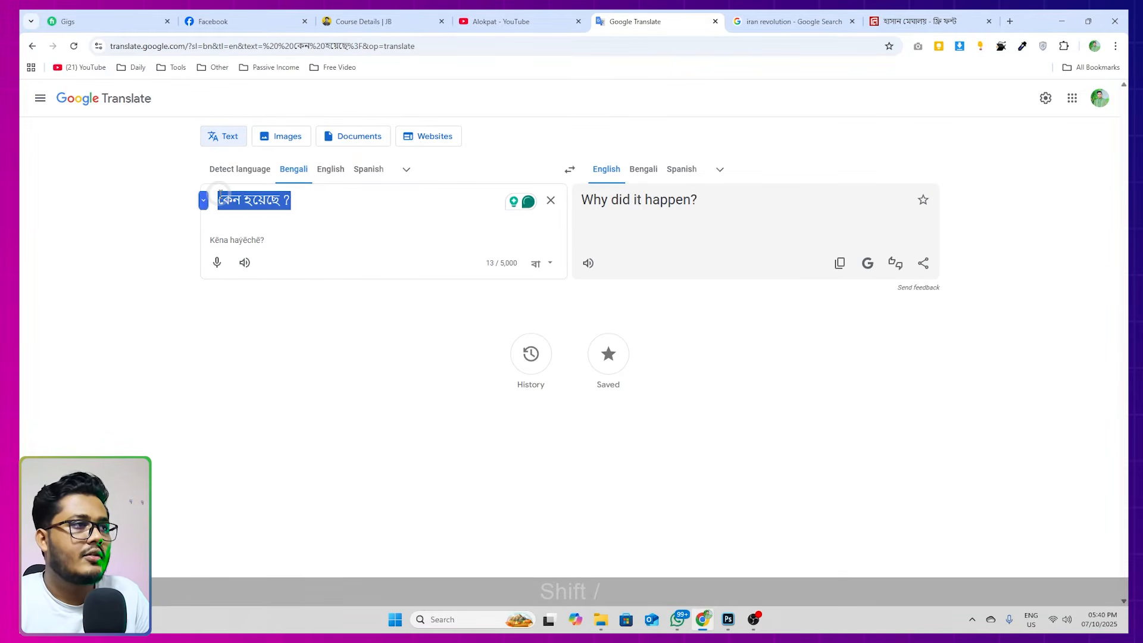
key("ctrl+x")
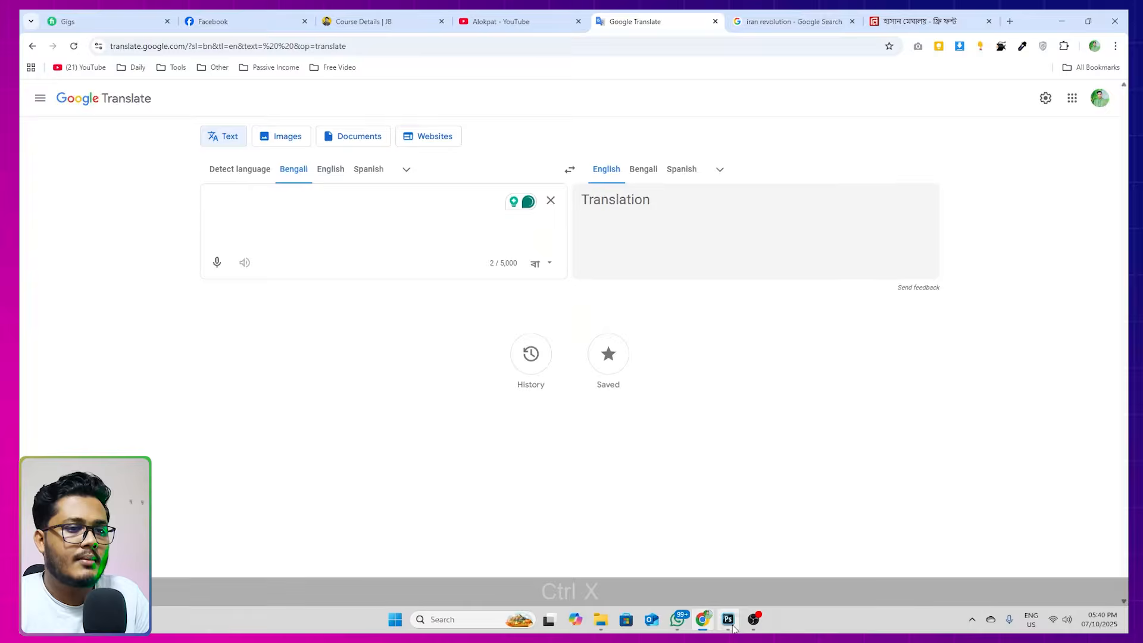
Switch back to Photoshop and replace the duplicated "ইরানের" text with the phrase "কেন হয়েছে?"
left_click(733, 624)
left_click(696, 473)
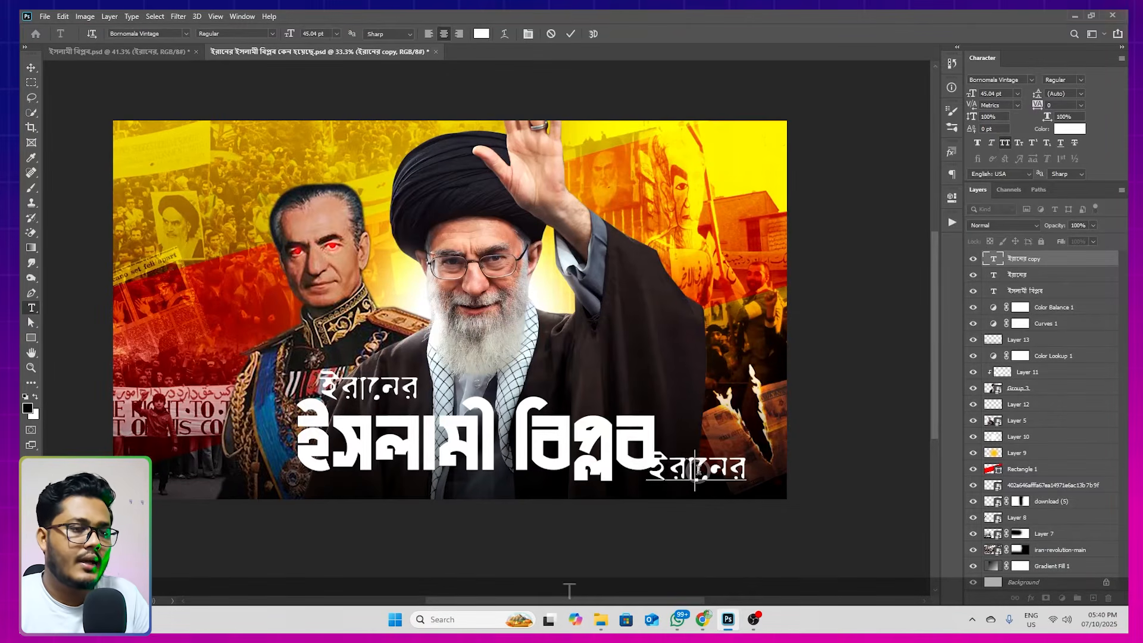
key("ctrl+a")
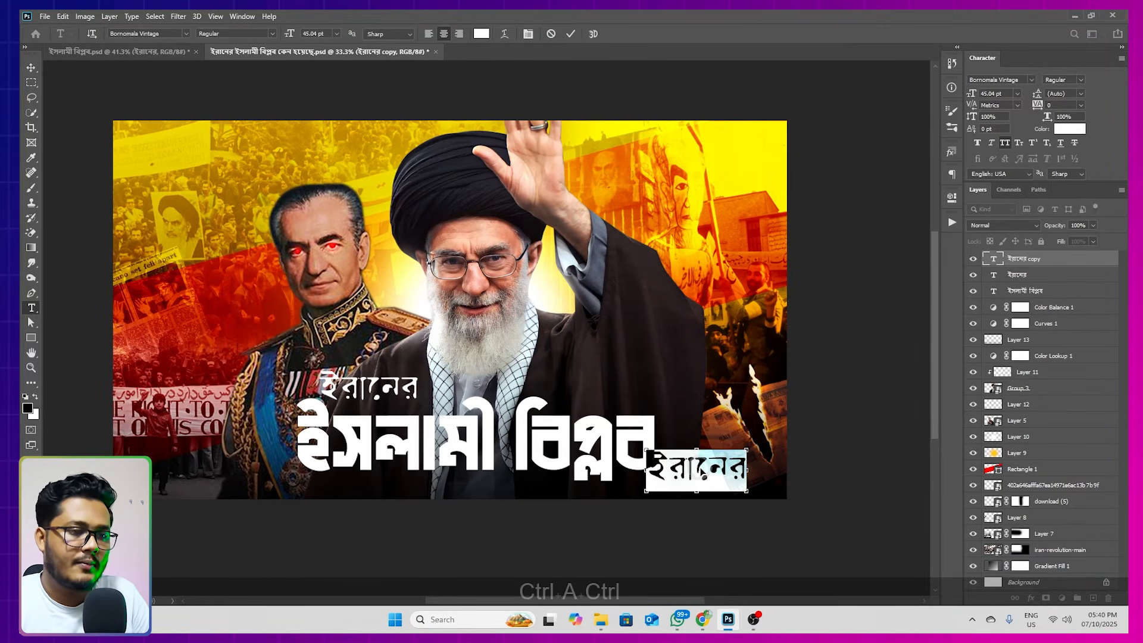
key("ctrl+v")
Shrink "কেন হয়েছে?" to about 25 pt and place it just below the right end of the title
left_click(31, 69)
key("ctrl+t")
left_click_drag(785, 453, 698, 477)
double_click(699, 477)
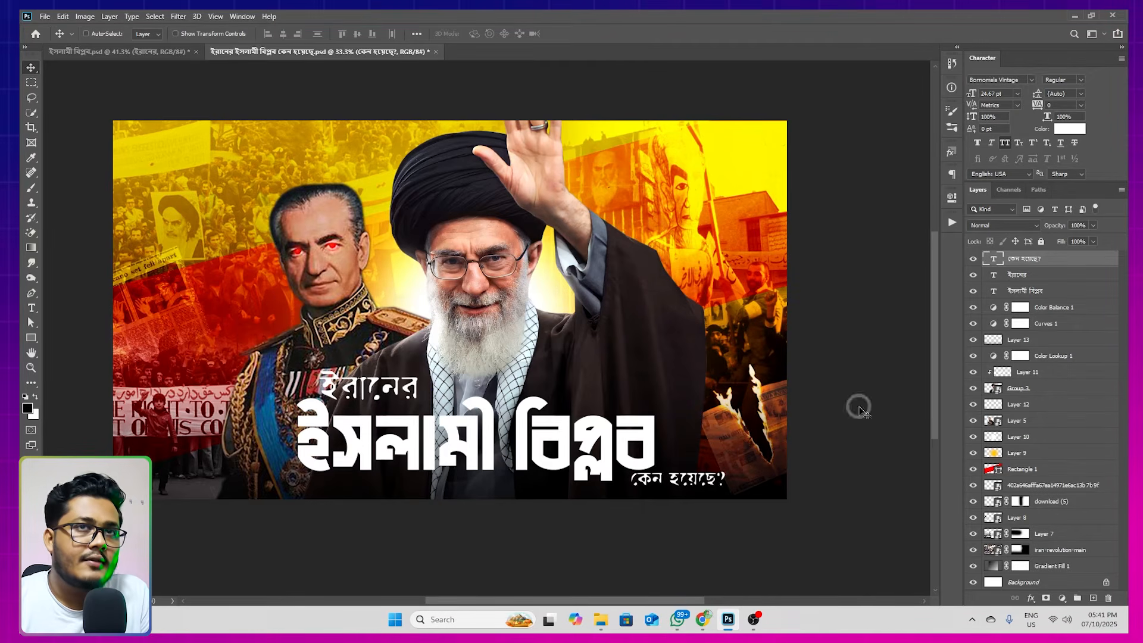
Switch to File Explorer and open Taypography Png.ai from the Downloads folder in Illustrator
left_click(1076, 16)
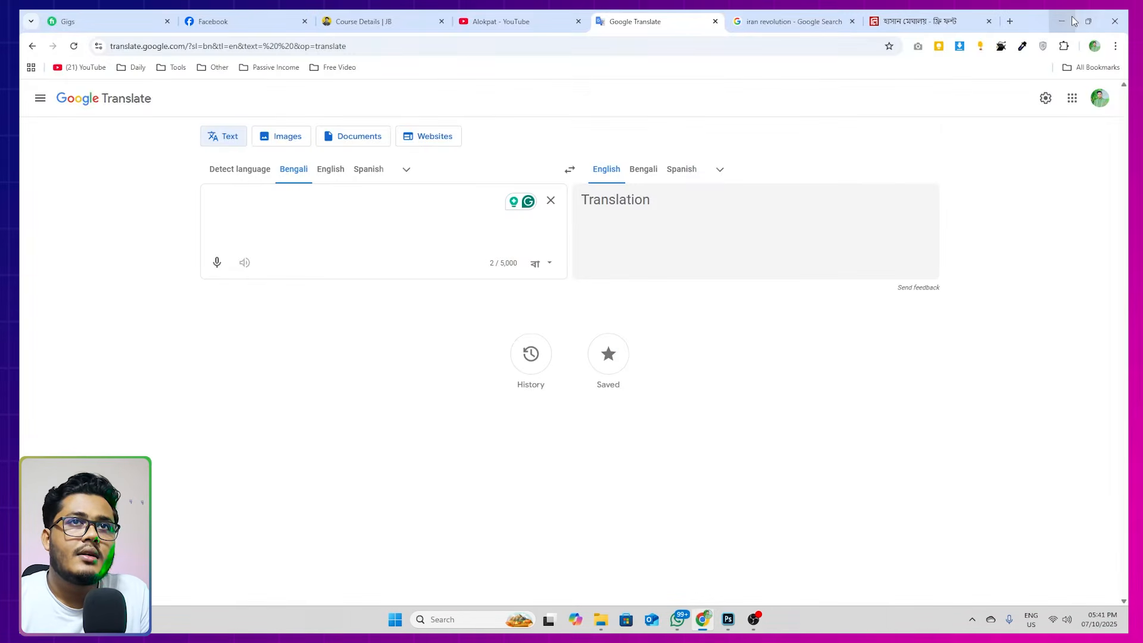
left_click(1060, 18)
scroll(66, 232, "up", 4)
left_click(74, 233)
scroll(470, 187, "down", 3)
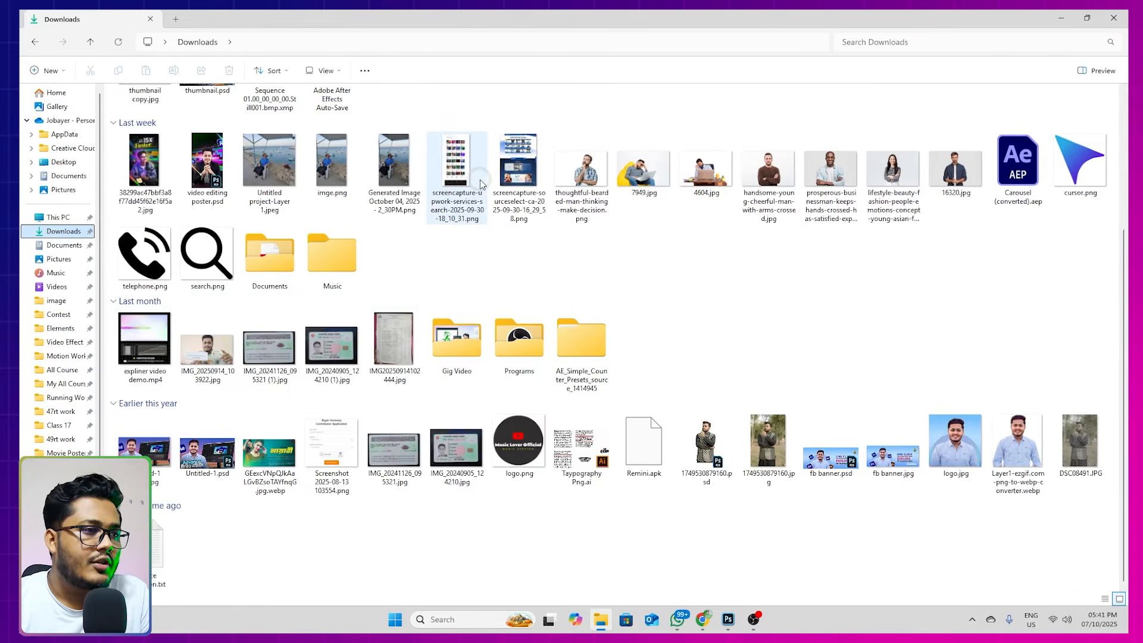
left_click(564, 445)
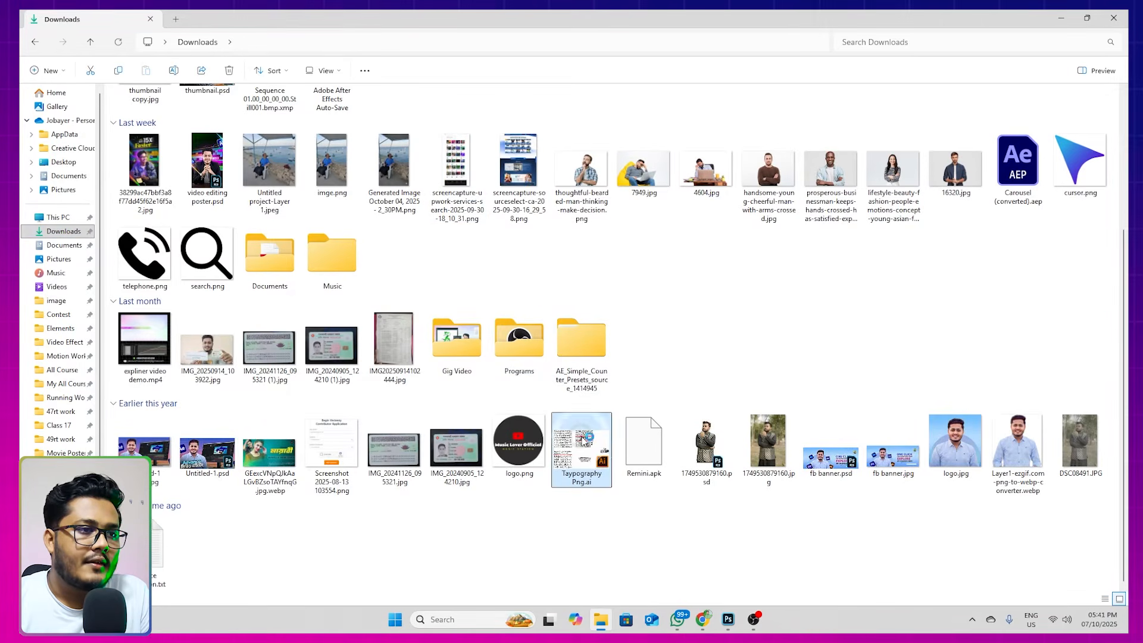
double_click(564, 446)
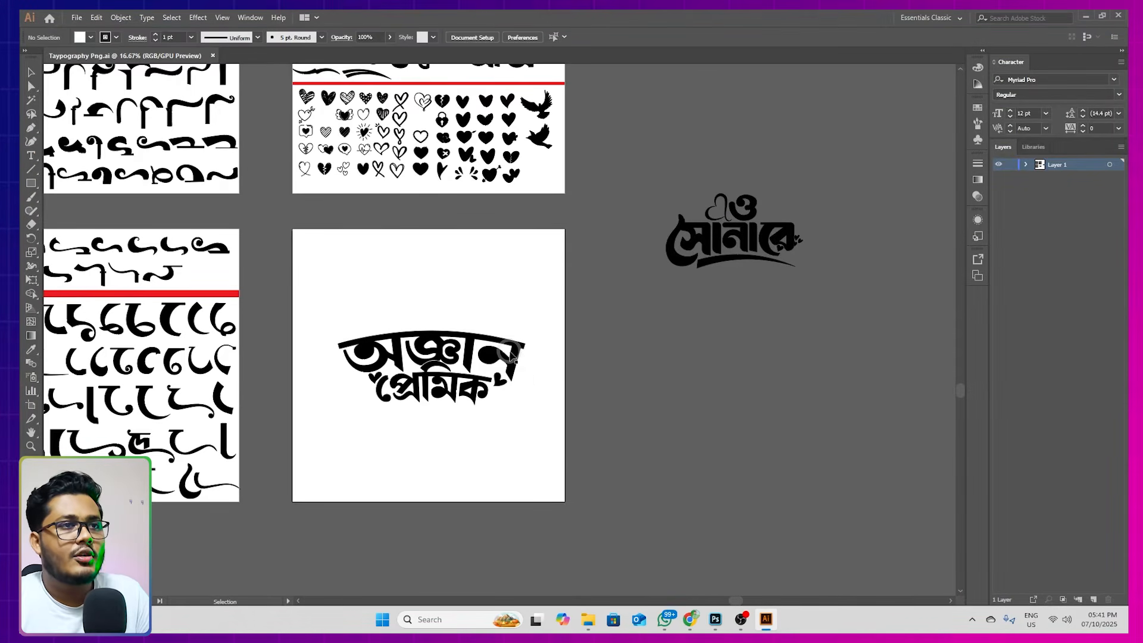
Examine the Bengali lettering pieces and ornaments in the typography file, close it, and switch back to Photoshop
left_click_drag(470, 258, 664, 394)
scroll(561, 352, "down", 2)
scroll(563, 355, "up", 2)
scroll(571, 354, "down", 1)
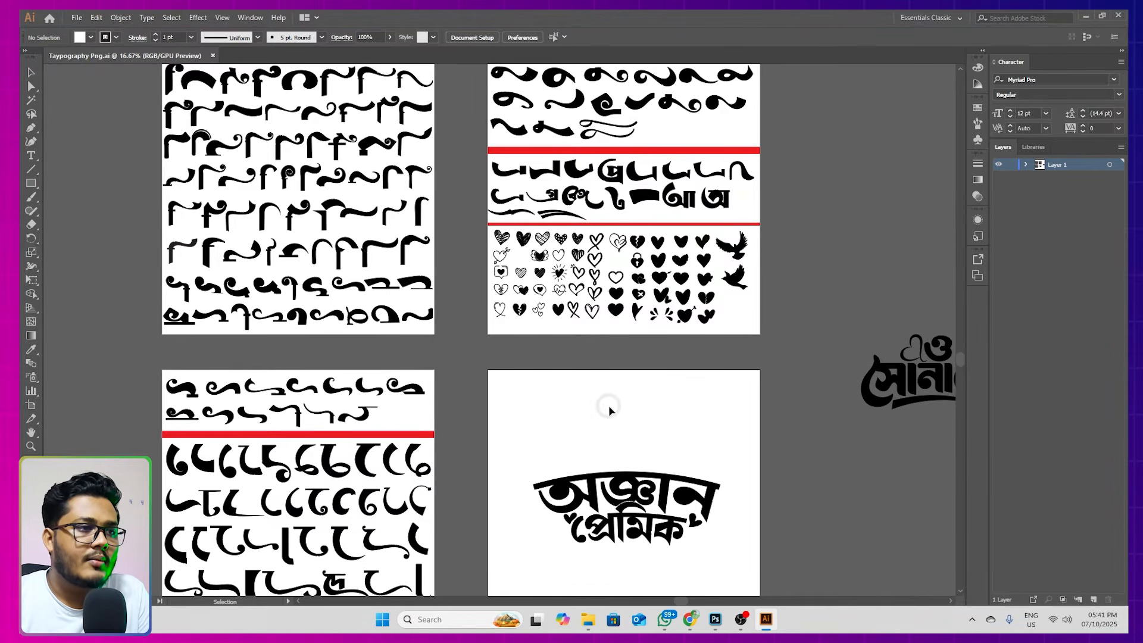
left_click_drag(582, 421, 557, 405)
left_click(215, 57)
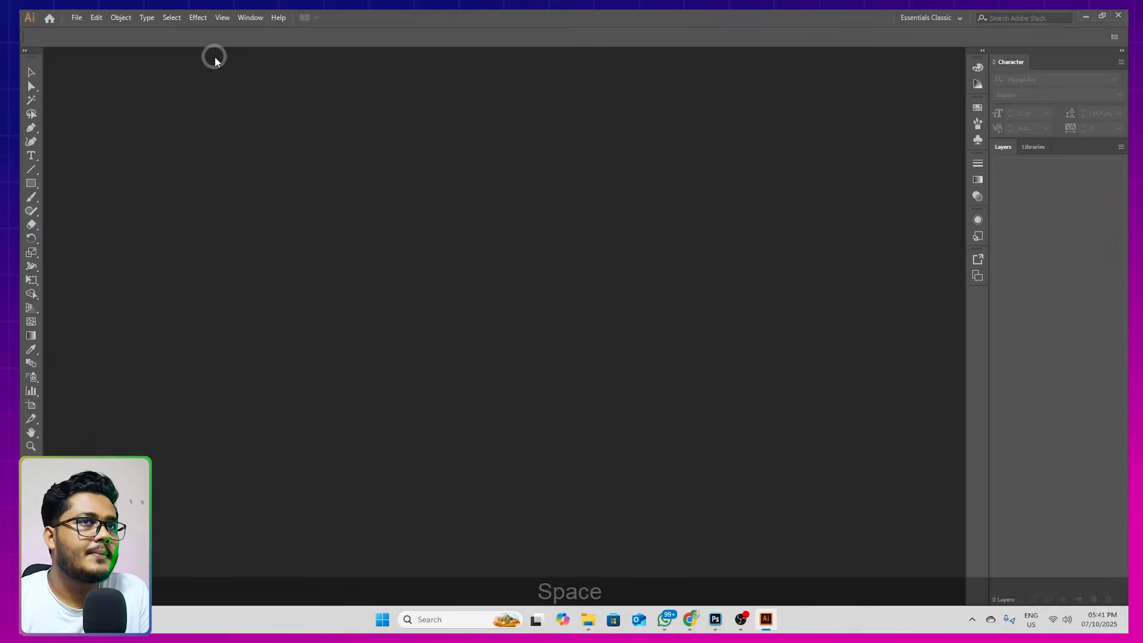
left_click(1088, 14)
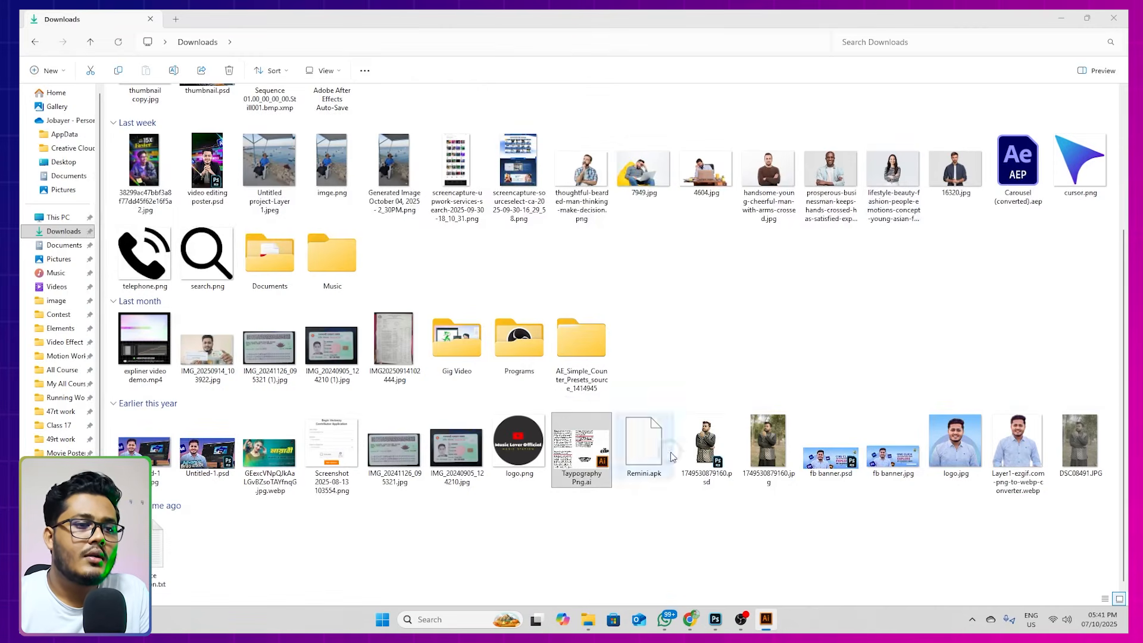
left_click(720, 621)
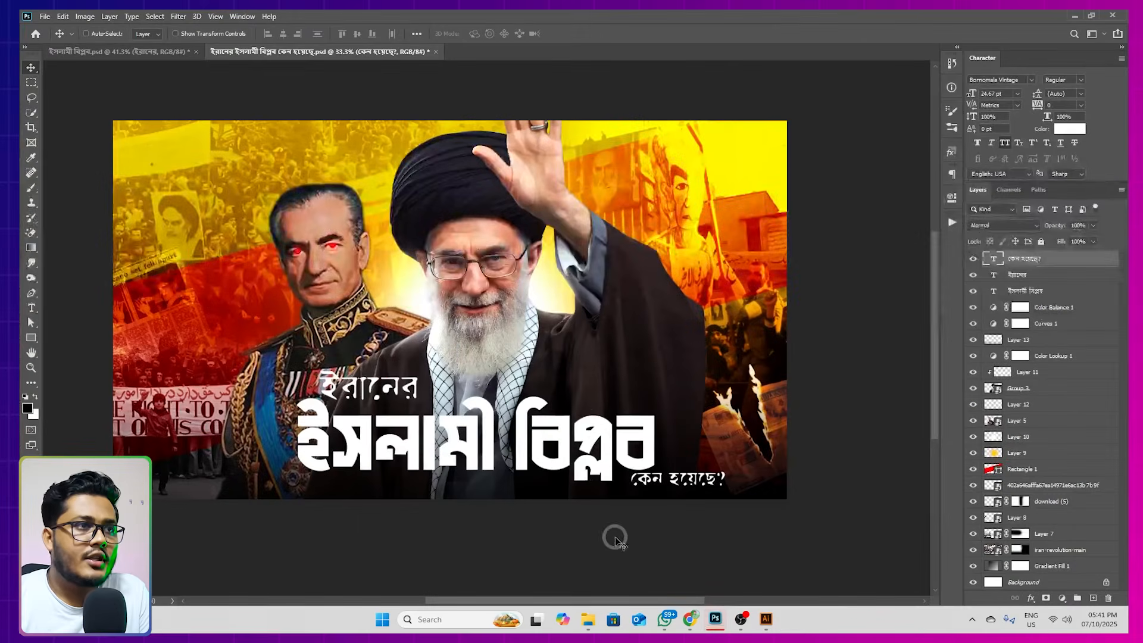
Move the title "ইসলামী বিপ্লব" slightly up and left, closer beneath "ইরানের"
left_click_drag(573, 343, 499, 324)
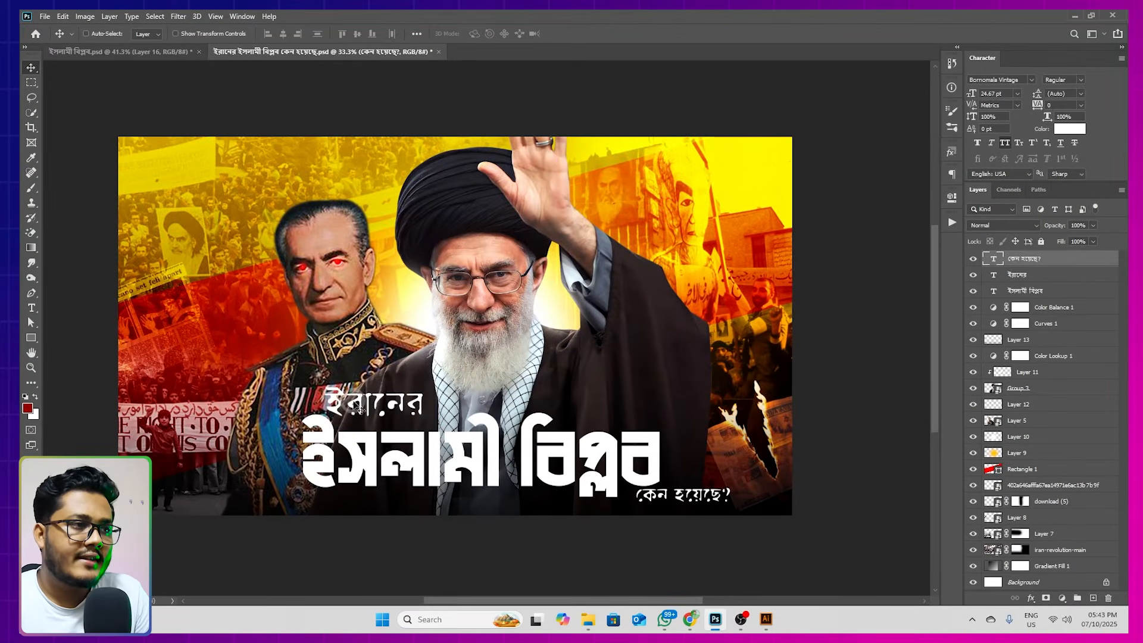
left_click_drag(505, 470, 460, 405)
scroll(365, 433, "up", 2)
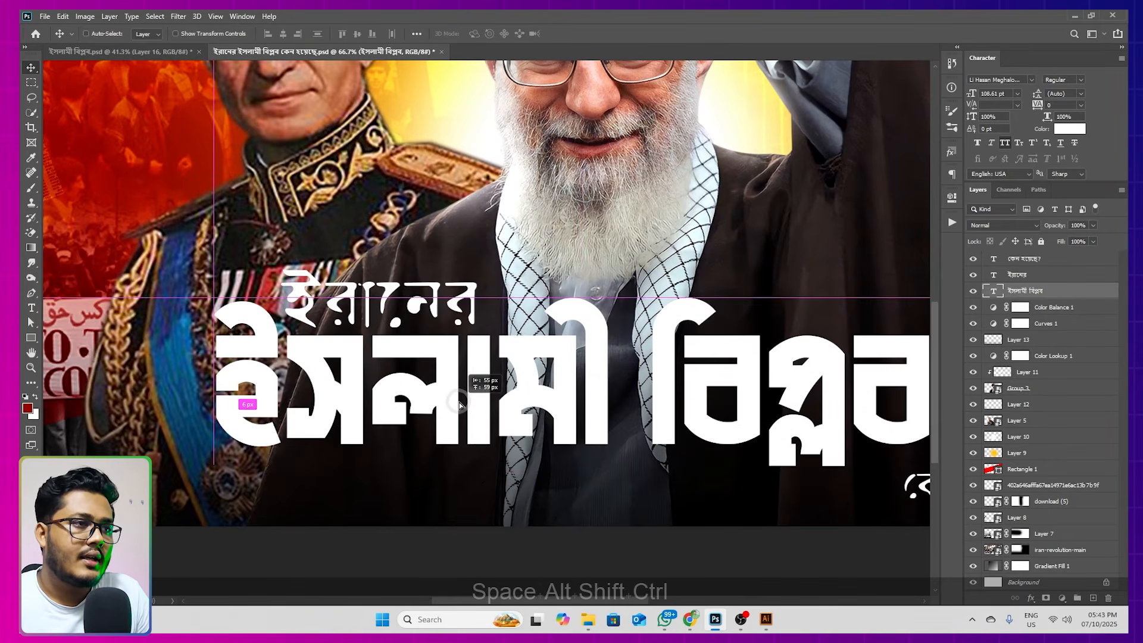
Move "কেন হয়েছে?" from the title's right end to just below its left half and enlarge it to about 45 pt
left_click_drag(745, 414, 585, 373)
left_click_drag(781, 442, 132, 449, "ctrl")
left_click_drag(266, 446, 572, 456)
key("ctrl+t")
left_click_drag(445, 465, 582, 458)
key("Return")
scroll(548, 390, "down", 3)
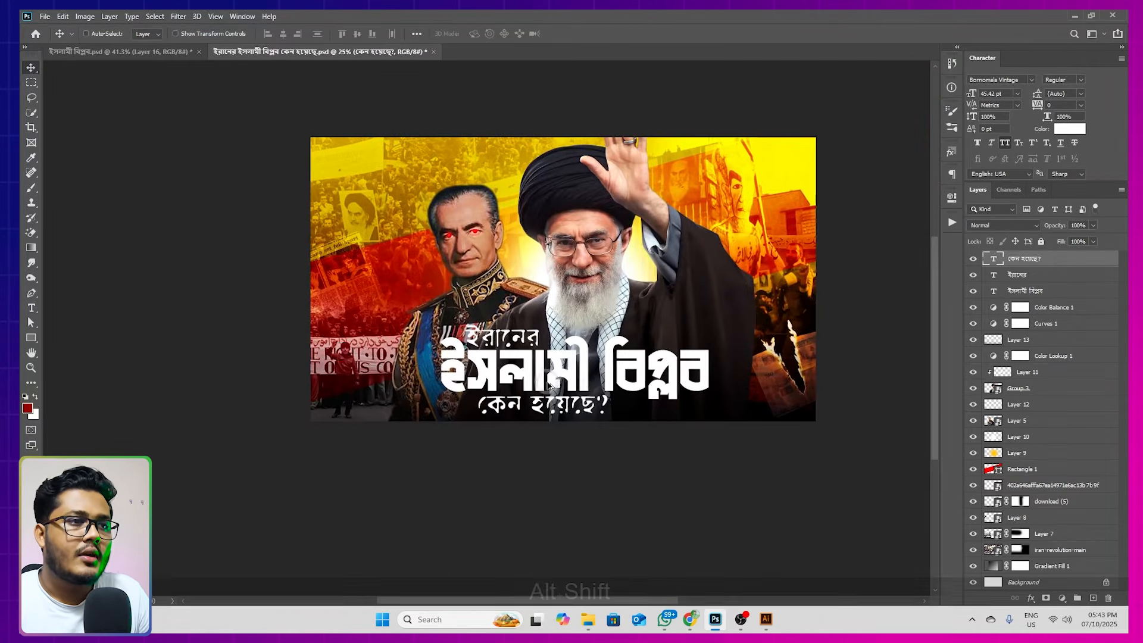
left_click_drag(601, 378, 573, 412)
scroll(624, 417, "up", 2)
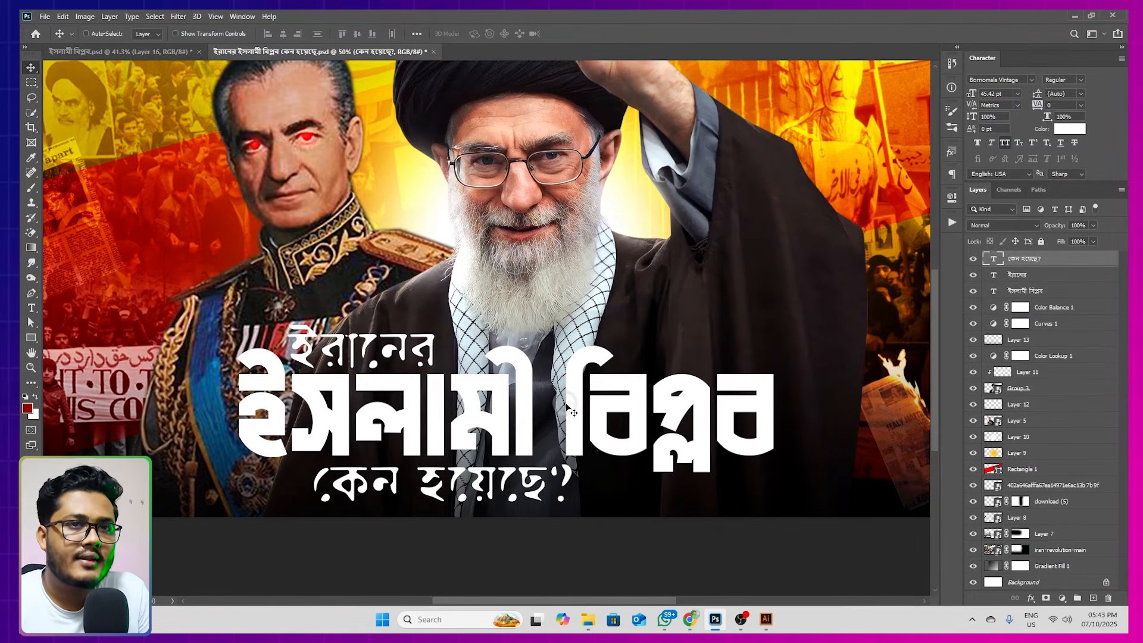
Switch to File Explorer and bring the brush stroke image Layer 16.png from the image\Effect\Shape folder into the Photoshop document
left_click(588, 617)
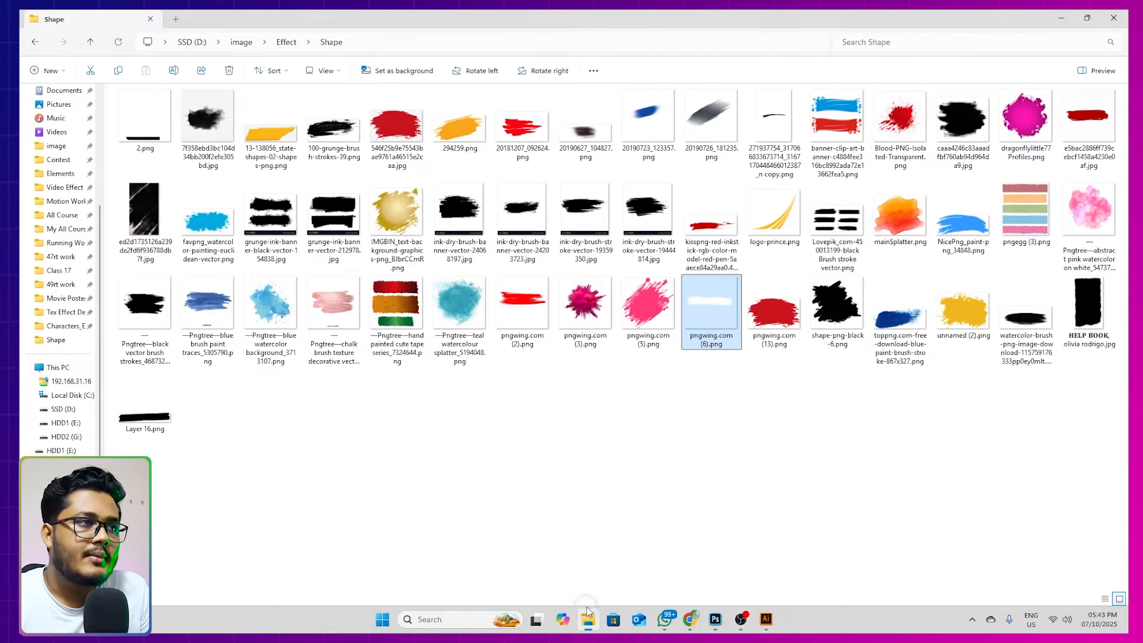
left_click(90, 44)
double_click(764, 205)
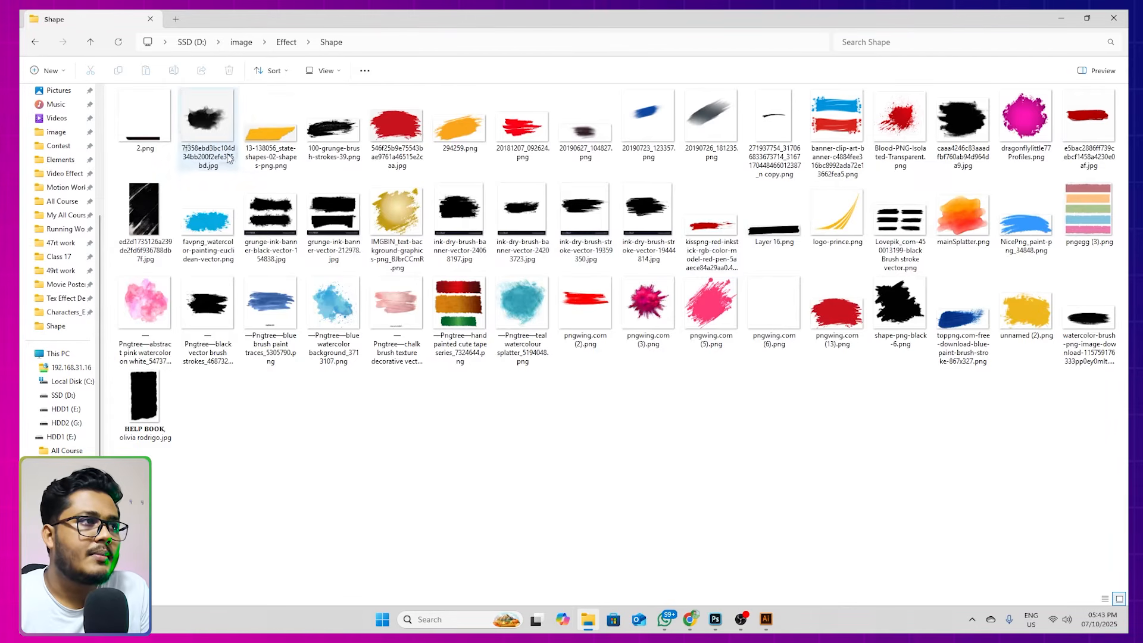
double_click(149, 407)
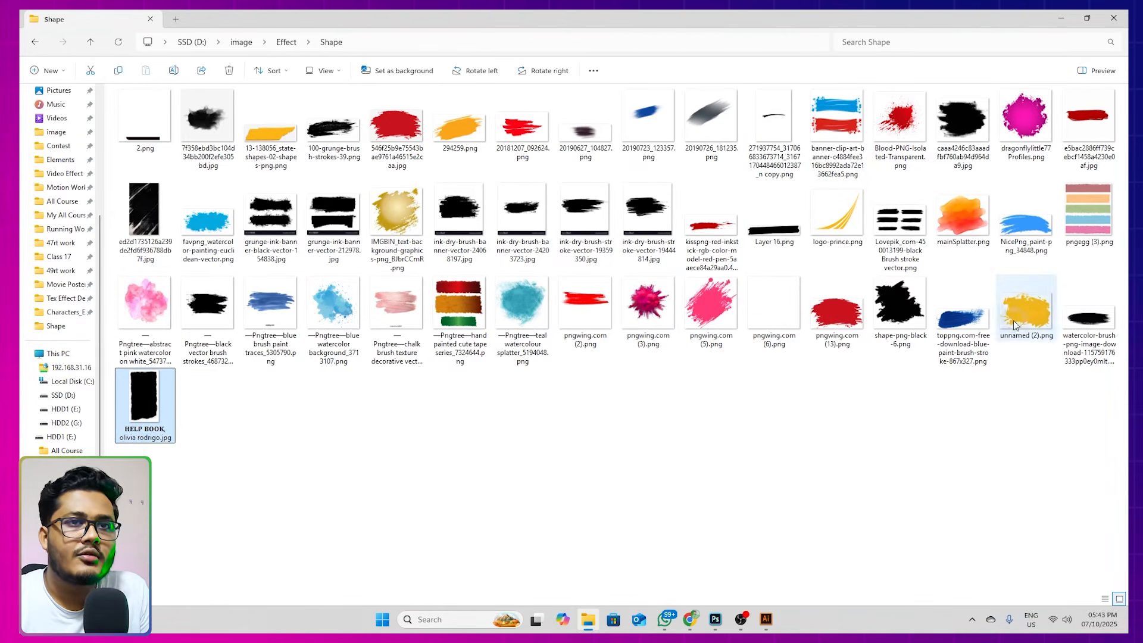
left_click(774, 220)
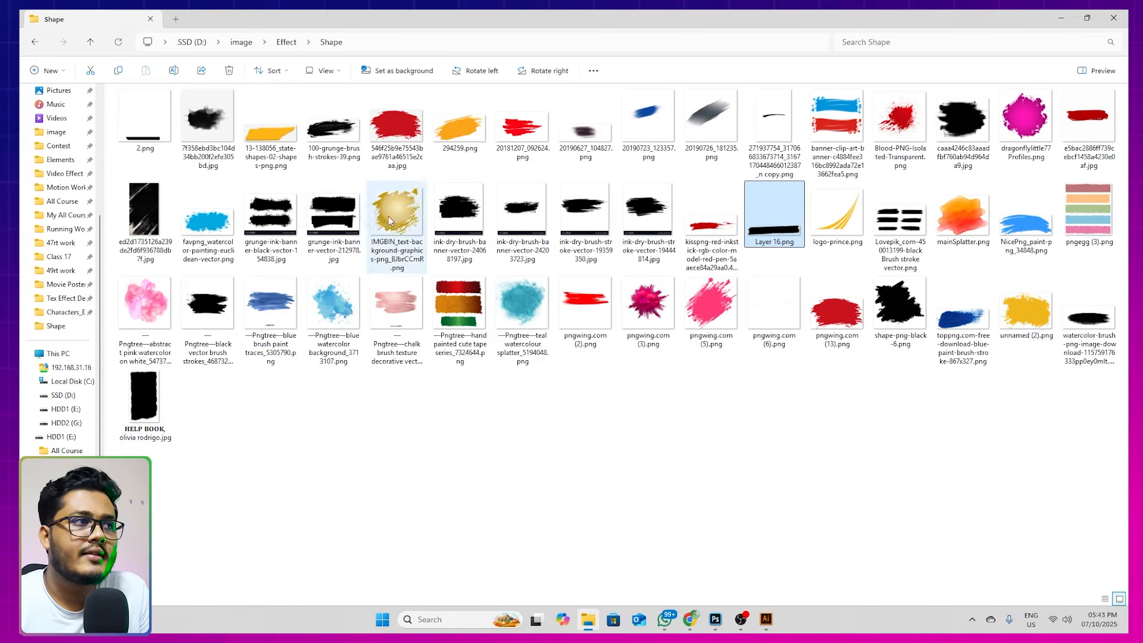
right_click(344, 420)
left_click(755, 418)
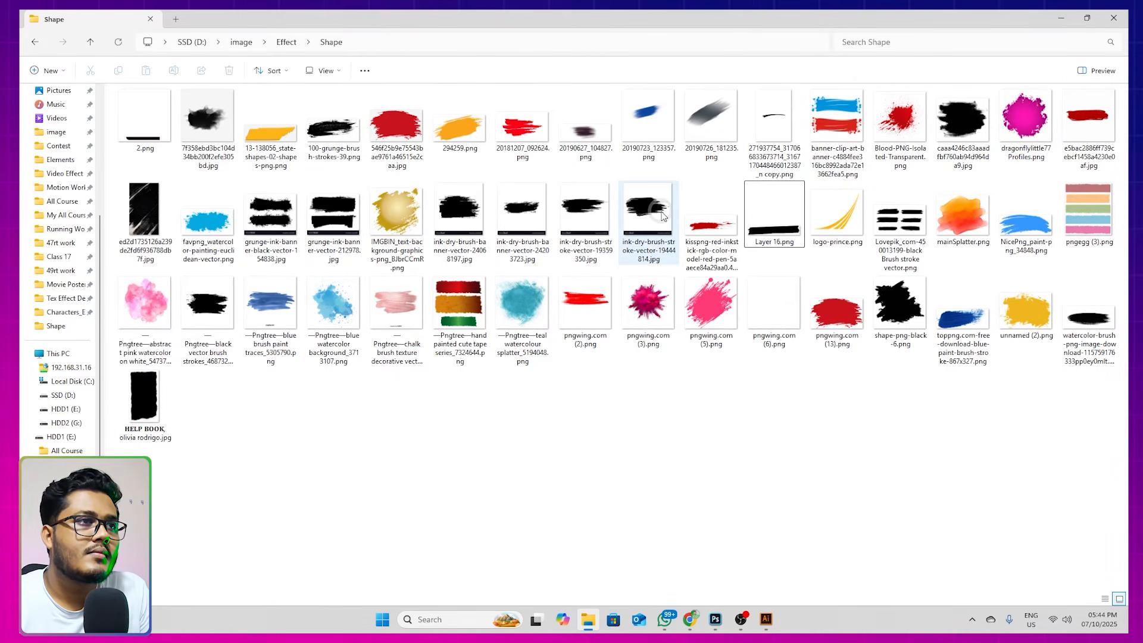
left_click(780, 227)
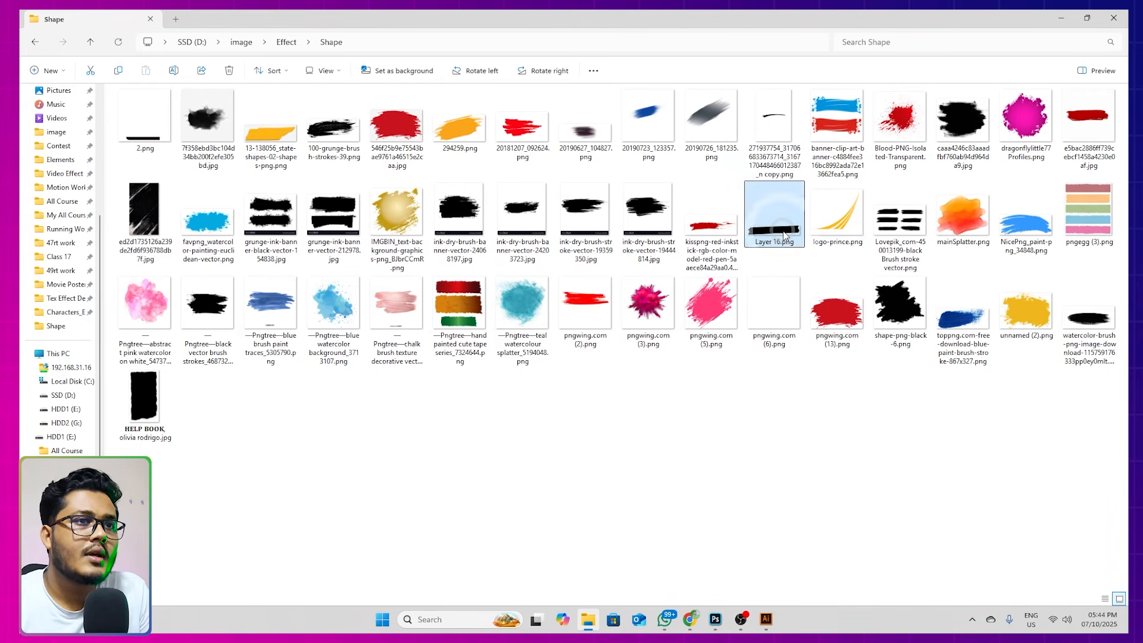
mouse_move(773, 242)
left_mouse_down()
mouse_move(748, 400)
mouse_move(760, 546)
mouse_move(740, 613)
mouse_move(716, 620)
mouse_move(670, 517)
mouse_move(546, 401)
left_mouse_up()
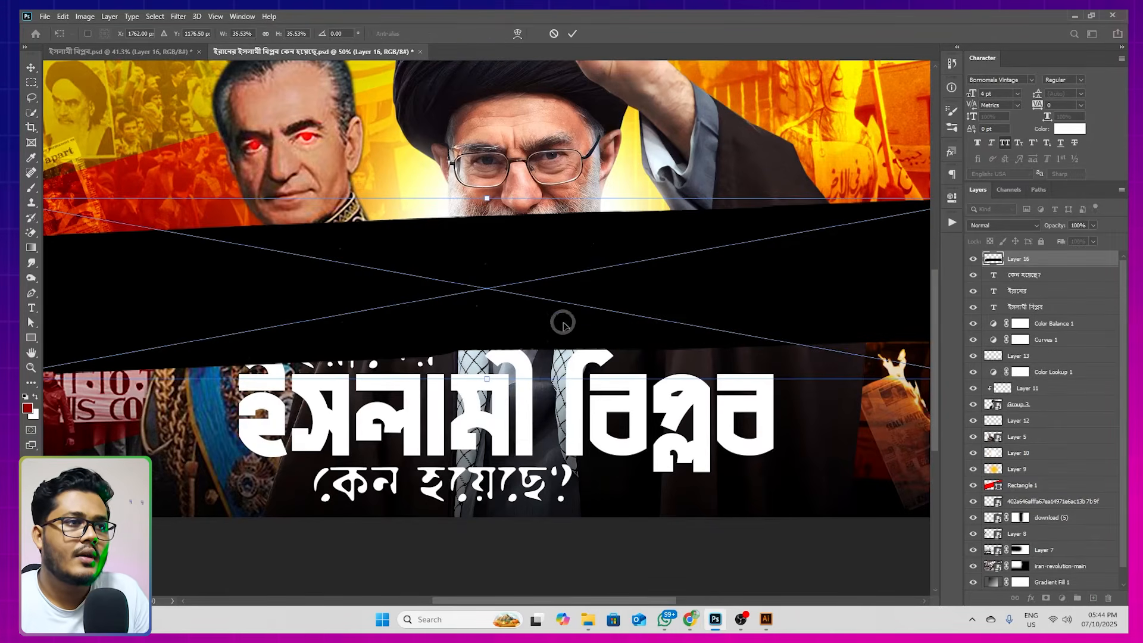
Scale down the black brush stroke and place it over the "ইসলামী বিপ্লব" title line
scroll(598, 274, "down", 2)
left_click_drag(796, 279, 734, 281)
left_click_drag(646, 281, 664, 346)
double_click(663, 346)
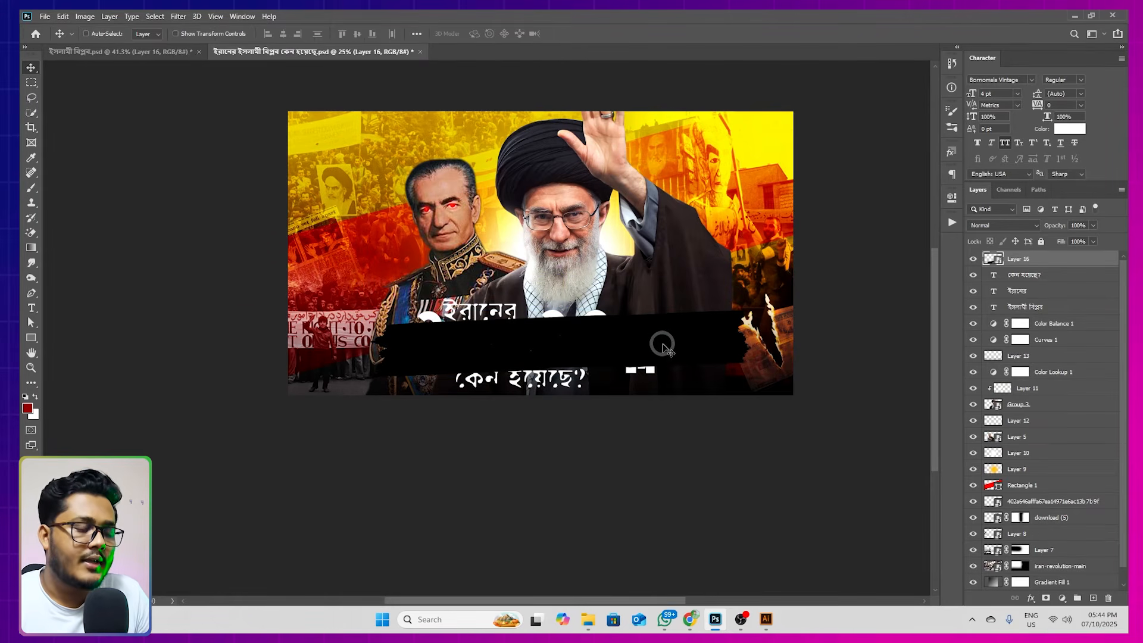
Rasterize the black brush stroke layer and fill only its existing pixels with the dark red foreground colour
key("alt+shift+BackSpace")
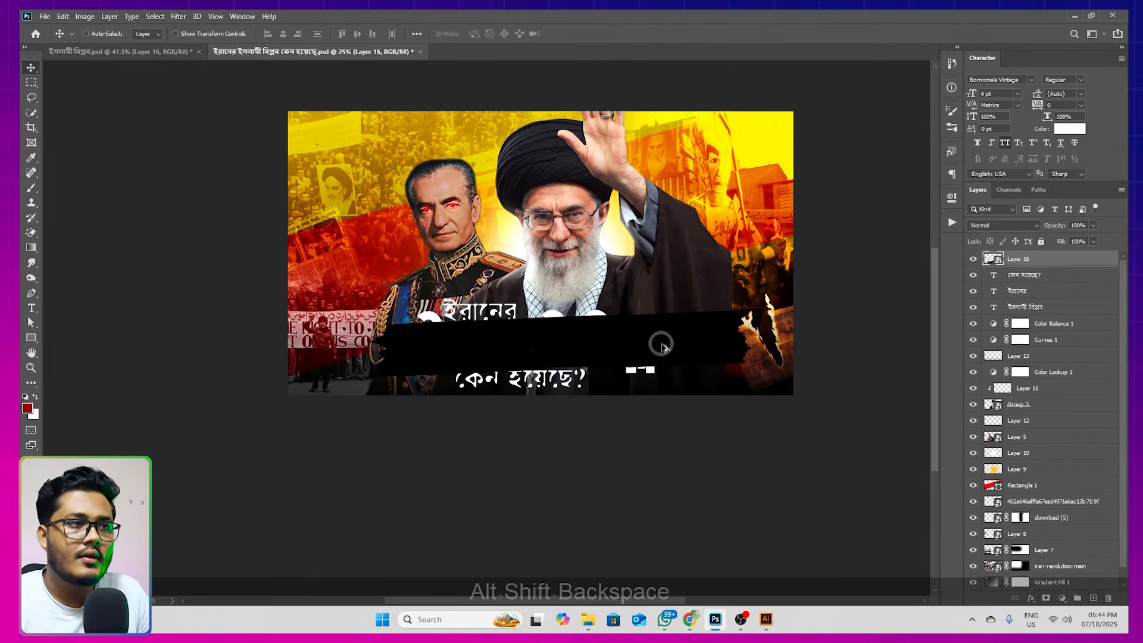
key("alt+BackSpace")
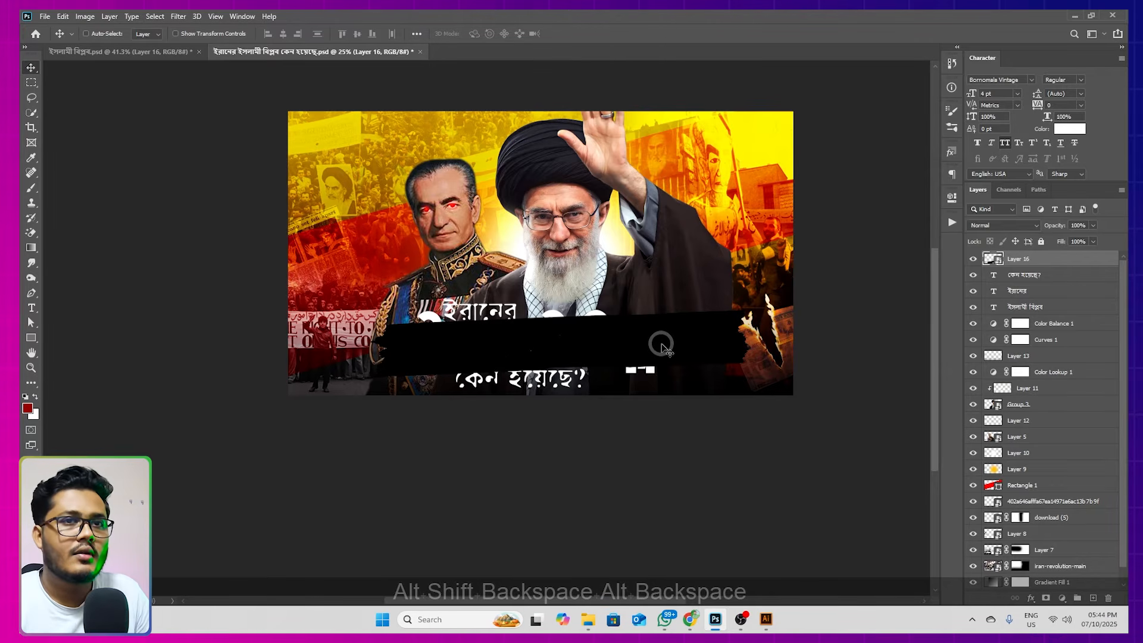
right_click(1046, 263)
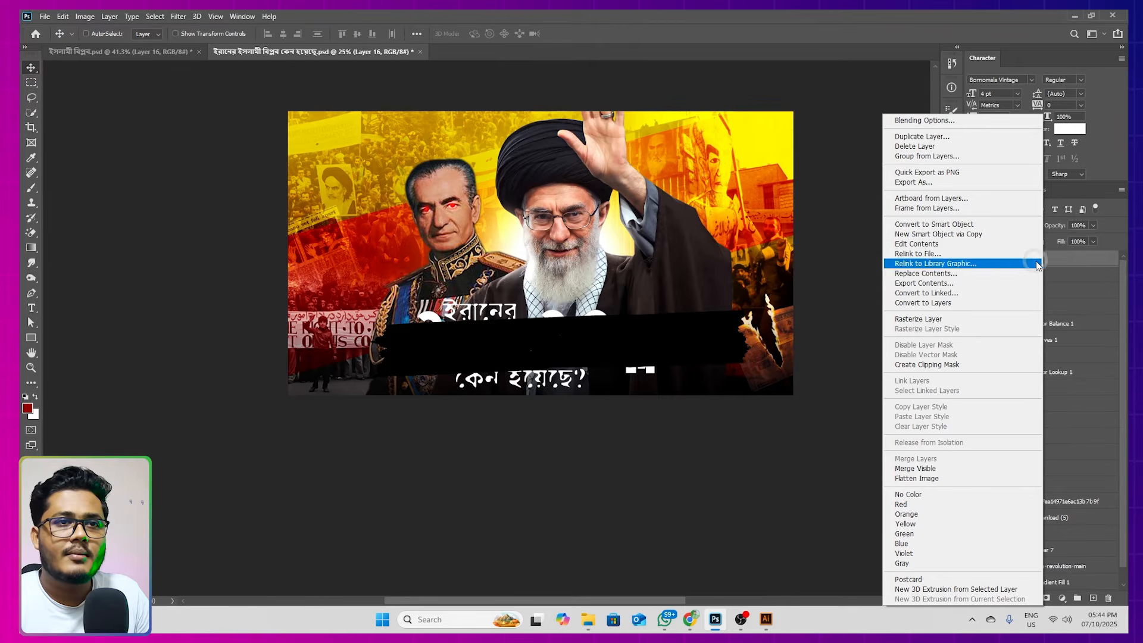
left_click(932, 321)
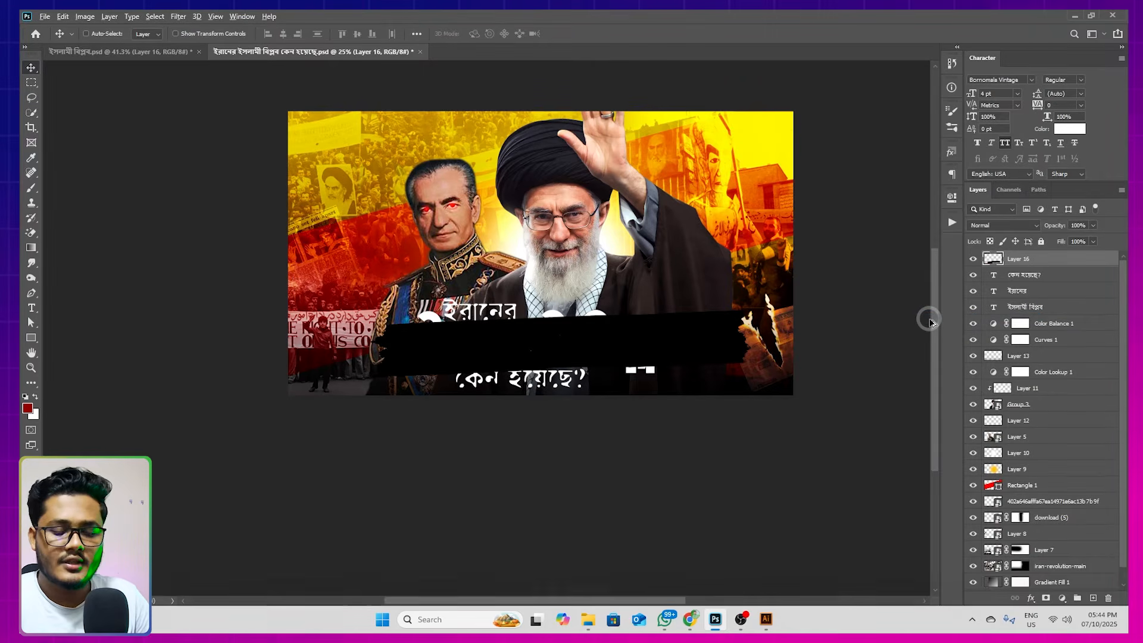
key("alt+shift+BackSpace")
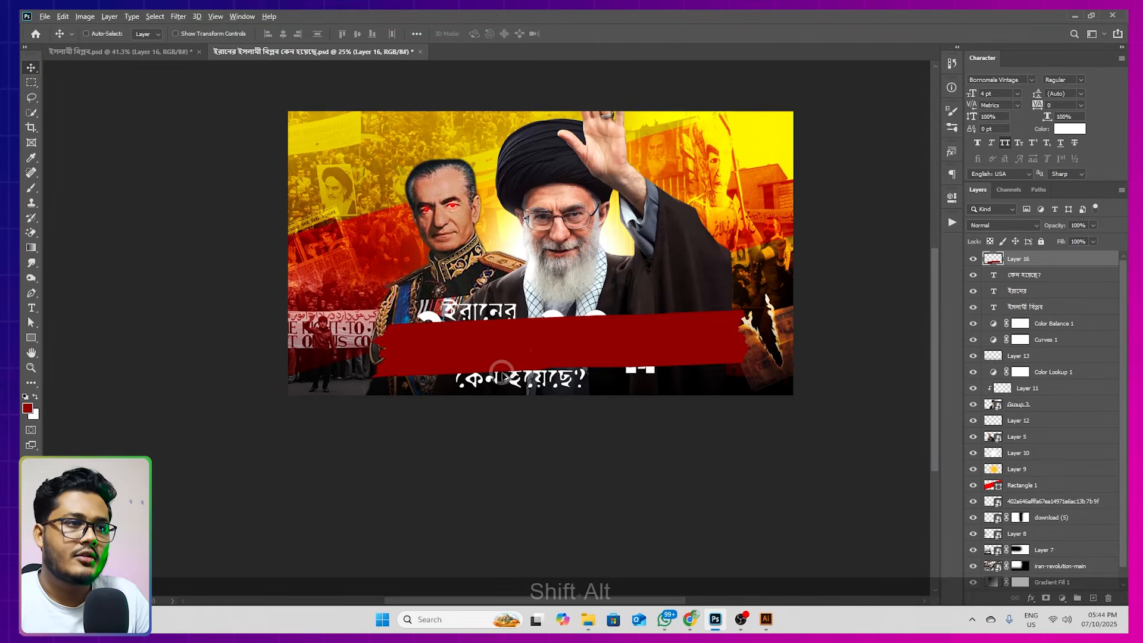
Move the red brush stroke layer beneath the three title text layers
scroll(522, 370, "up", 1)
left_click_drag(1034, 258, 1046, 312)
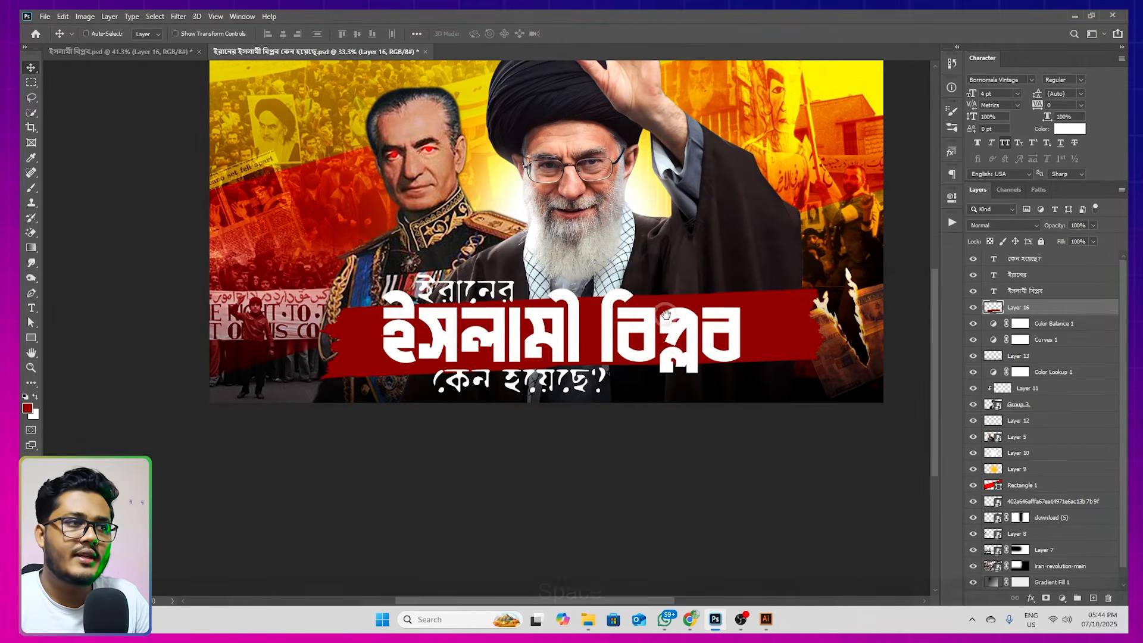
left_click_drag(682, 321, 651, 322)
Narrow the red brush stroke to about 85% of its width and rotate it about 1.9° to level it behind the title
key("ctrl")
key("ctrl+t")
left_click_drag(850, 316, 769, 333)
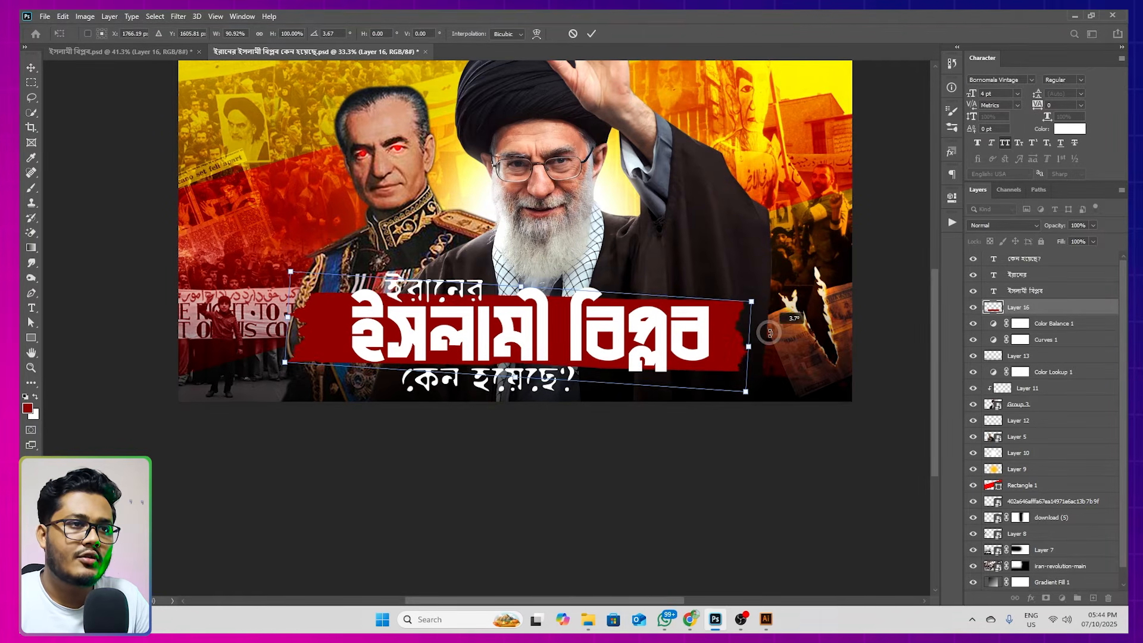
left_click_drag(288, 317, 319, 320)
left_click_drag(446, 330, 443, 330)
left_click_drag(773, 351, 774, 337)
left_click_drag(667, 347, 662, 343)
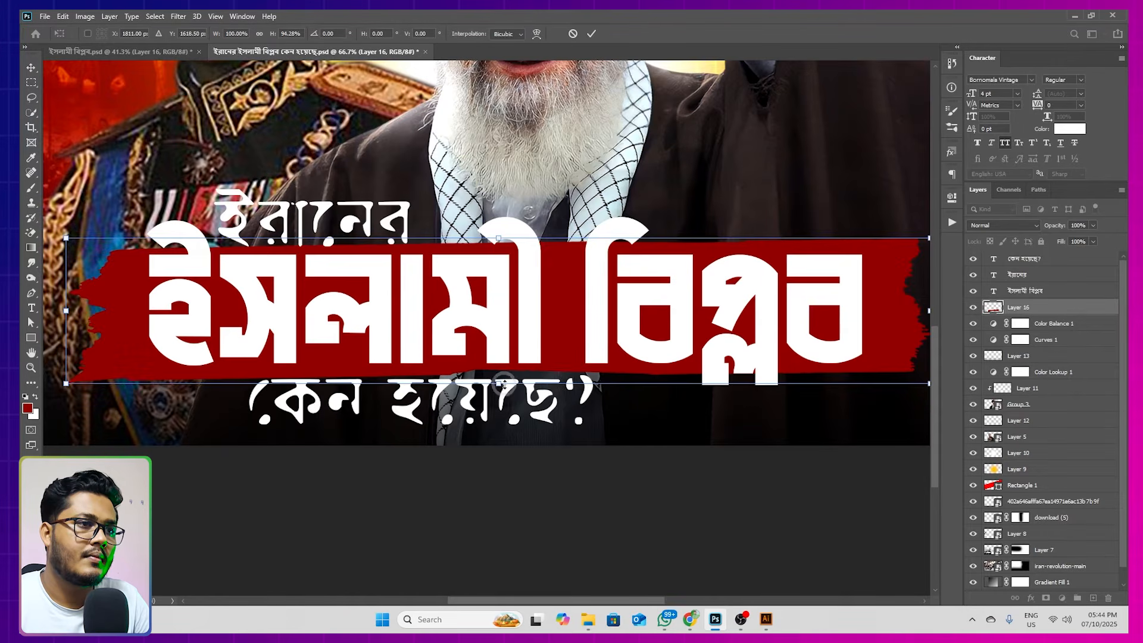
Reduce the red brush stroke's height to about 89% and nudge it slightly upward behind "ইসলামী বিপ্লব"
left_click_drag(505, 384, 505, 375)
left_click_drag(545, 327, 544, 335)
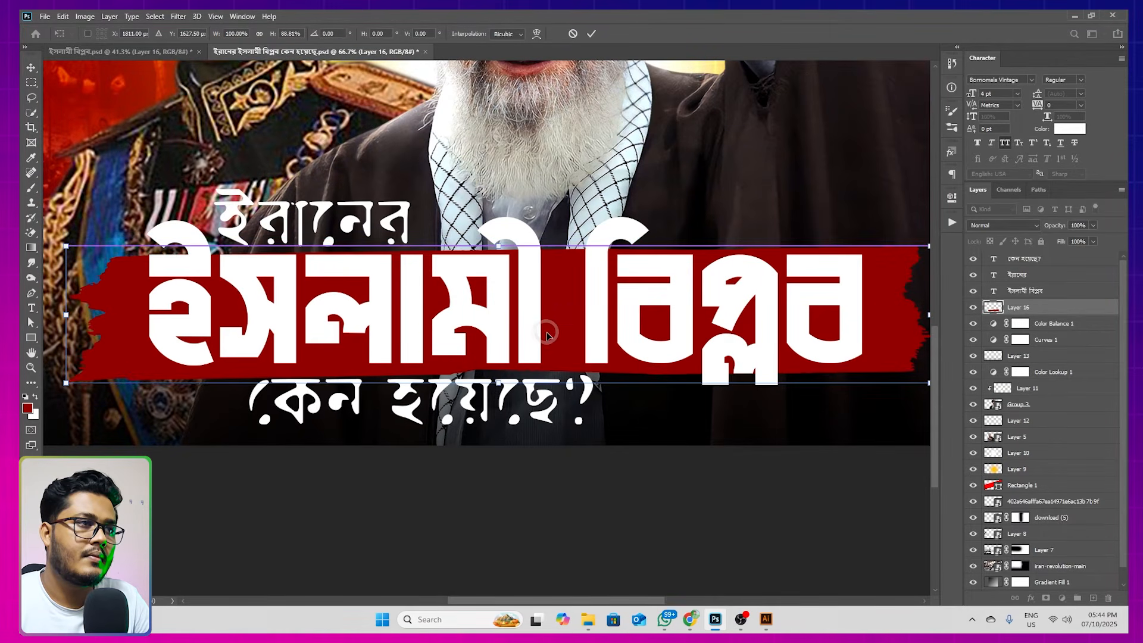
key("Return")
scroll(545, 333, "down", 3, "alt")
key("shift+Up")
key("shift+Up")
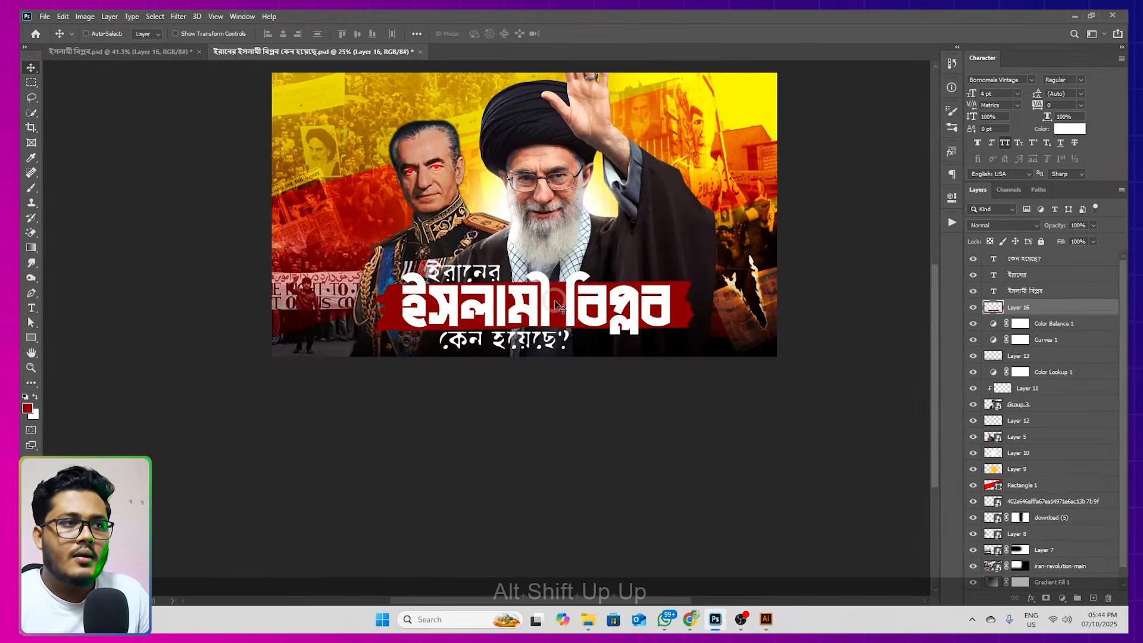
Group the three title text layers together with the red brush stroke layer
left_click_drag(557, 305, 552, 328)
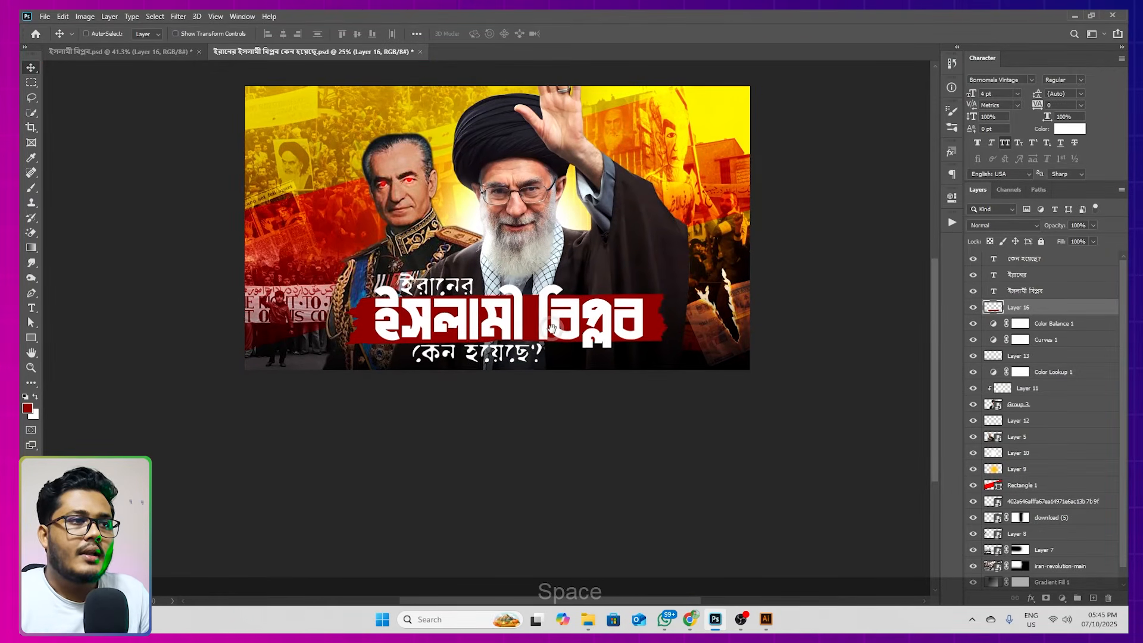
left_click(1015, 262, "shift")
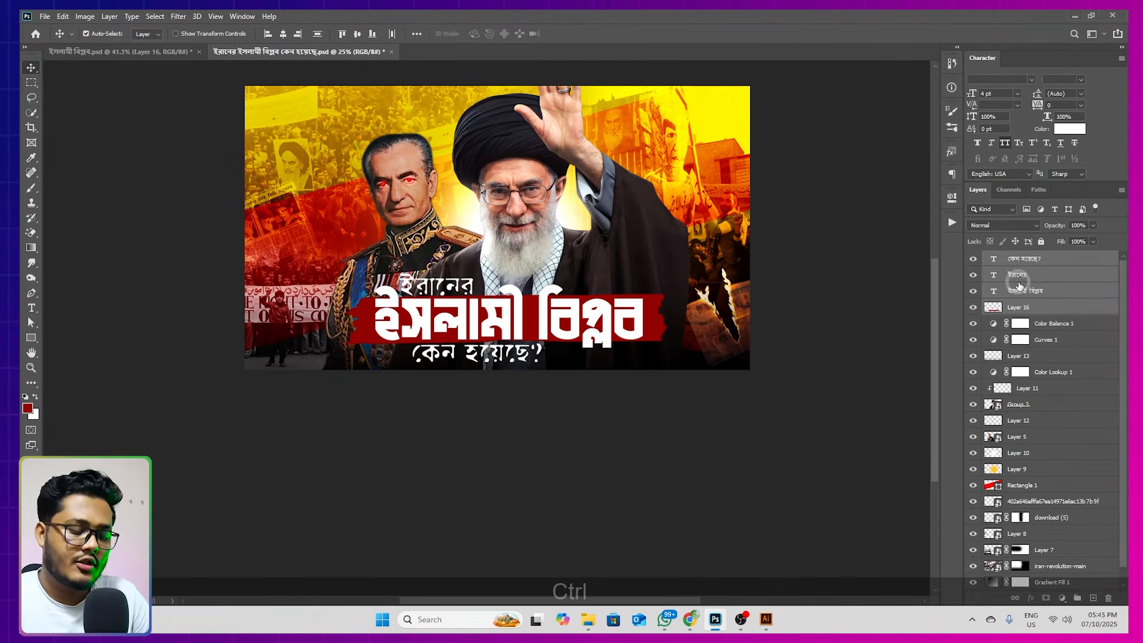
key("ctrl+g")
left_click_drag(537, 317, 544, 329)
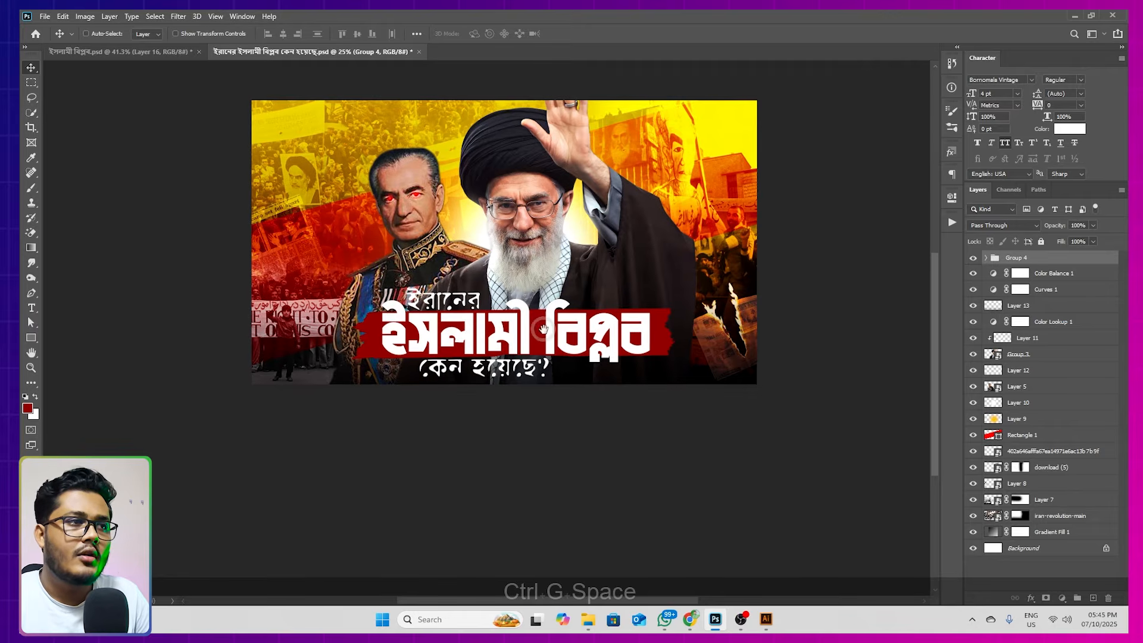
Skew the title group vertically by about -3.57° so the text and red brush stroke slant upward to the right
left_click(667, 346, "alt+shift")
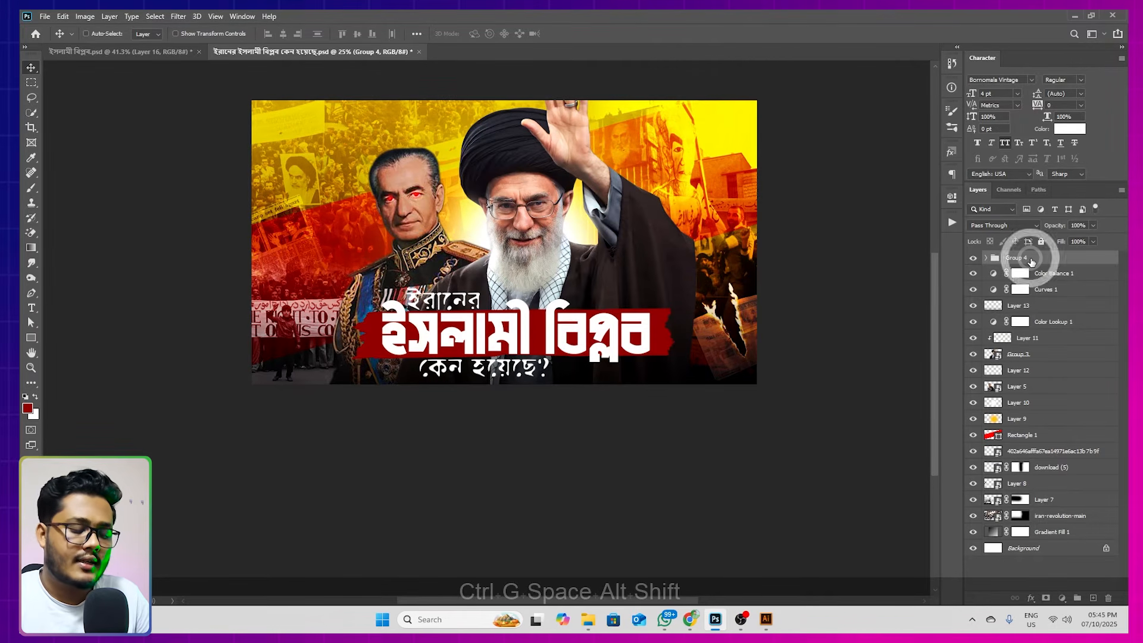
key("ctrl+t")
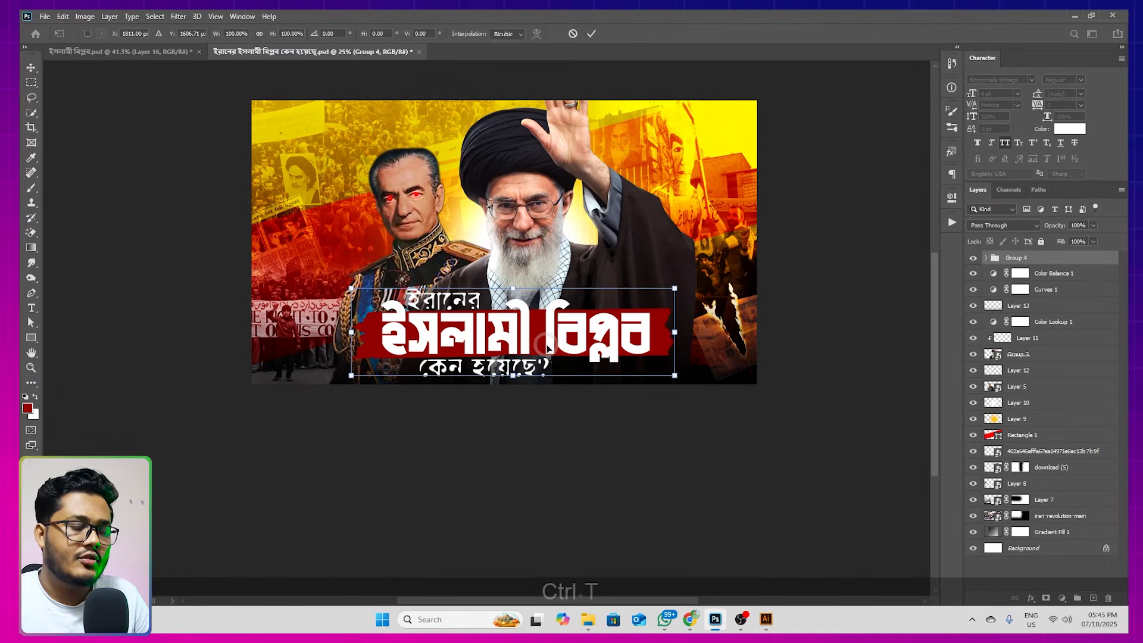
left_click_drag(677, 331, 677, 312)
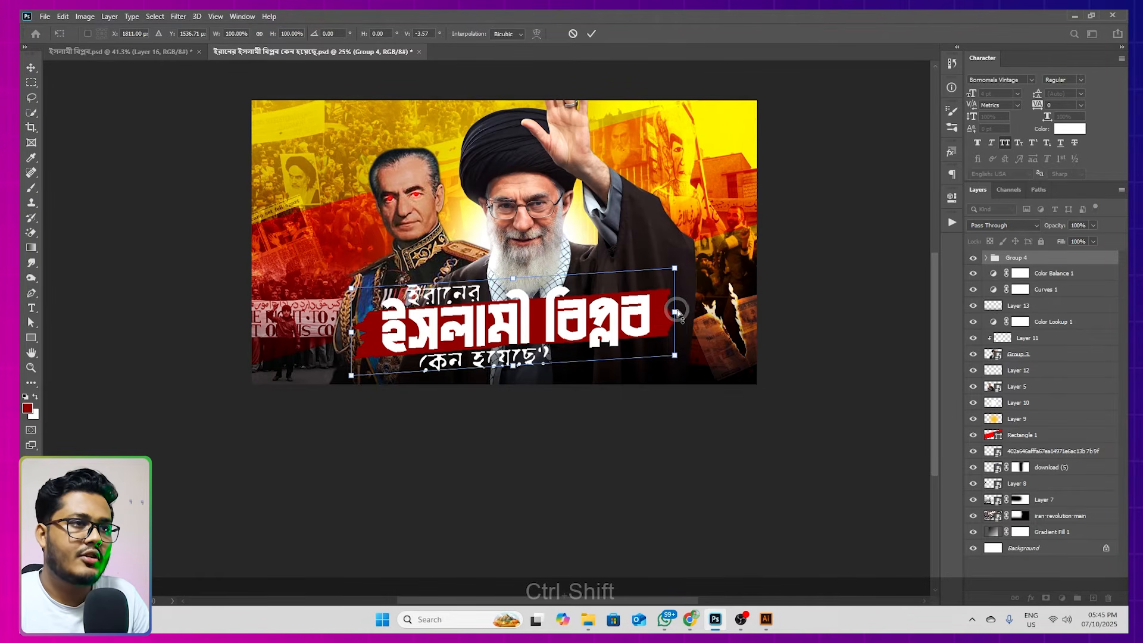
left_click(30, 73)
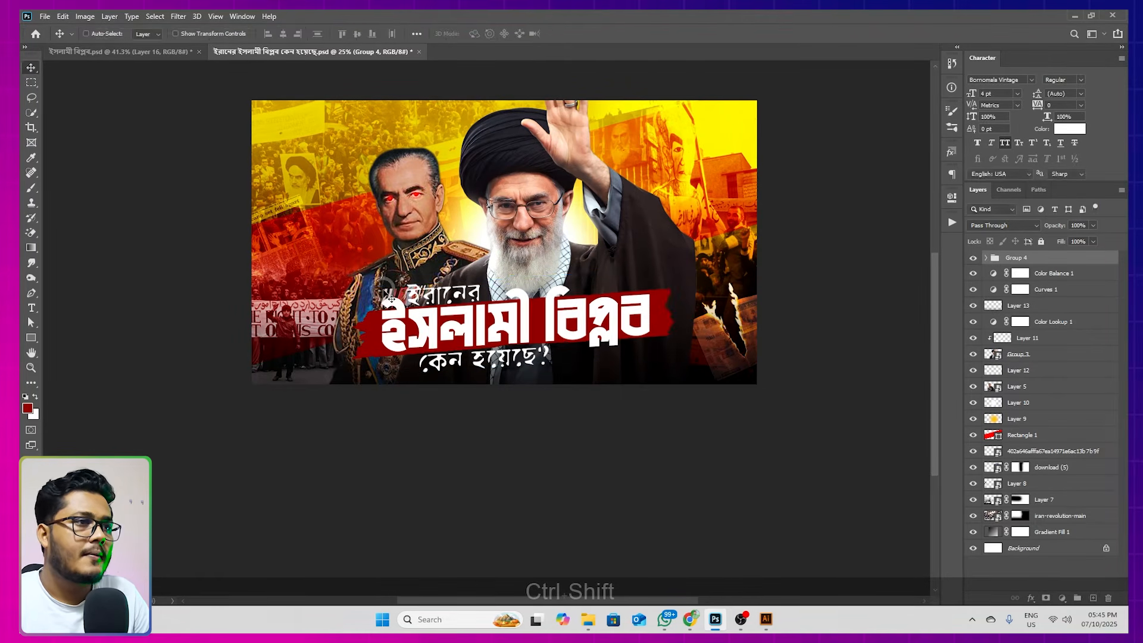
Center the title group horizontally on the canvas and clear the selection
scroll(527, 327, "up", 1)
left_click_drag(534, 327, 538, 346)
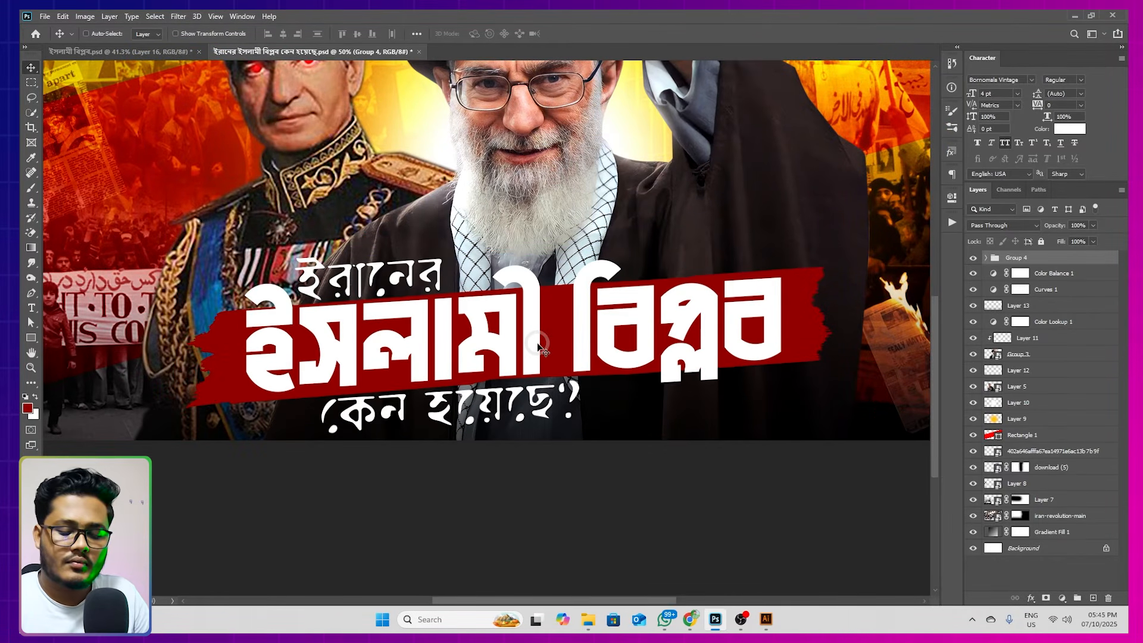
key("ctrl+a")
left_click(283, 34)
key("ctrl+d")
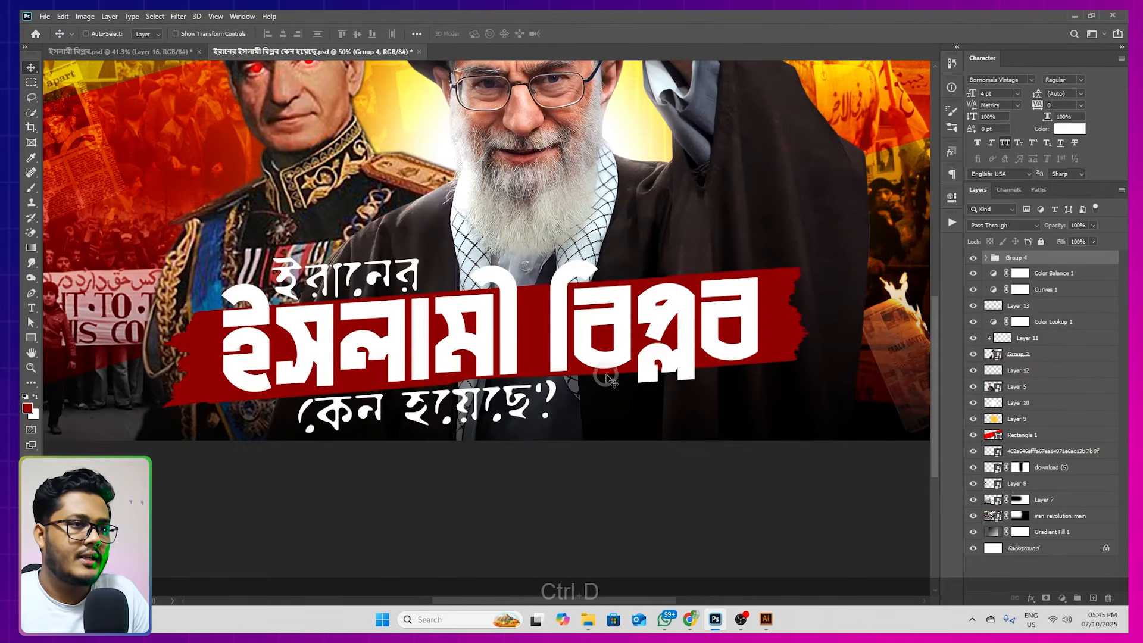
scroll(611, 369, "down", 2)
left_click_drag(610, 369, 588, 409)
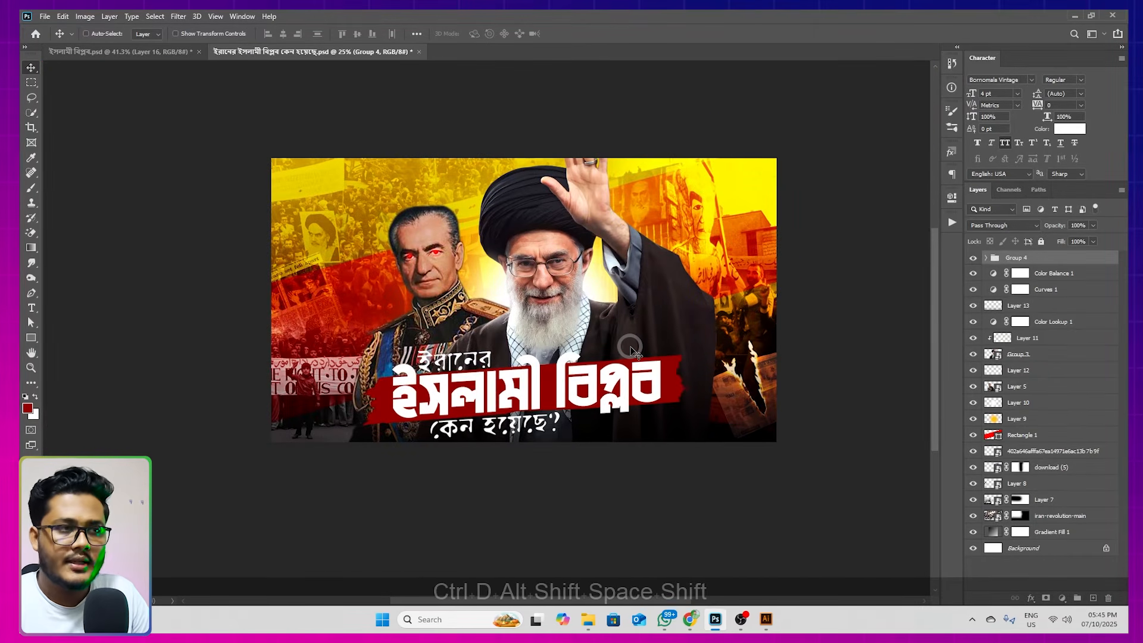
Nudge the title group slightly to the right beneath the central figure
key("shift+Right")
key("shift+Right")
key("shift+Right")
left_click_drag(603, 353, 603, 363)
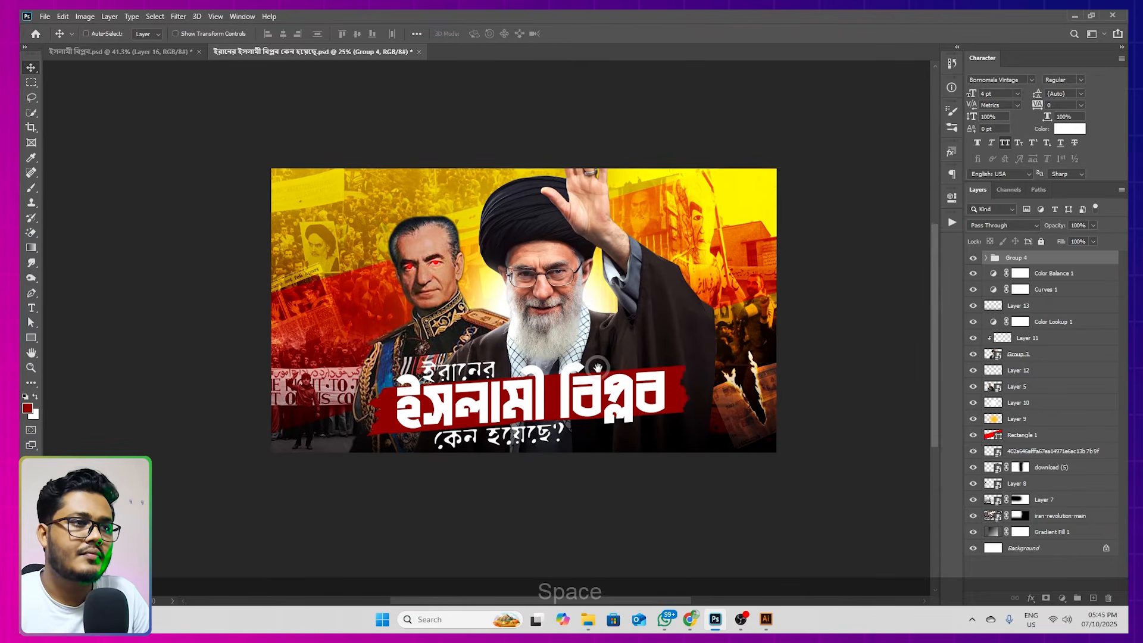
scroll(588, 309, "down", 2)
scroll(588, 309, "up", 2)
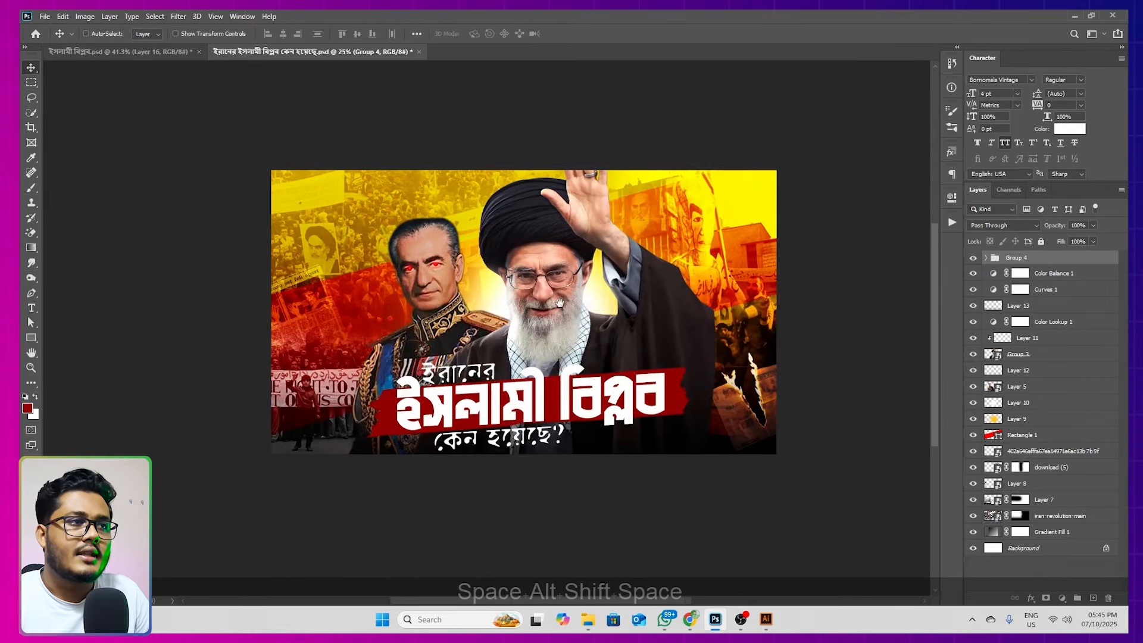
left_click_drag(562, 304, 579, 323)
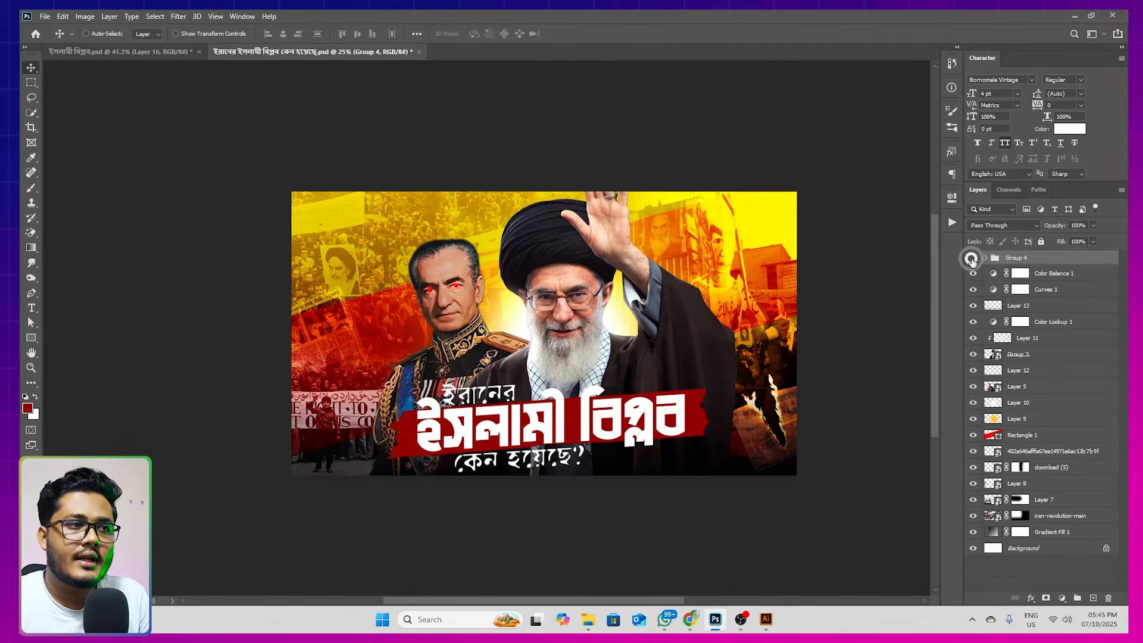
With the title group hidden, stamp all visible layers onto a new layer above Color Balance 1 and convert it to a Smart Object
left_click(972, 259)
left_click(1039, 275)
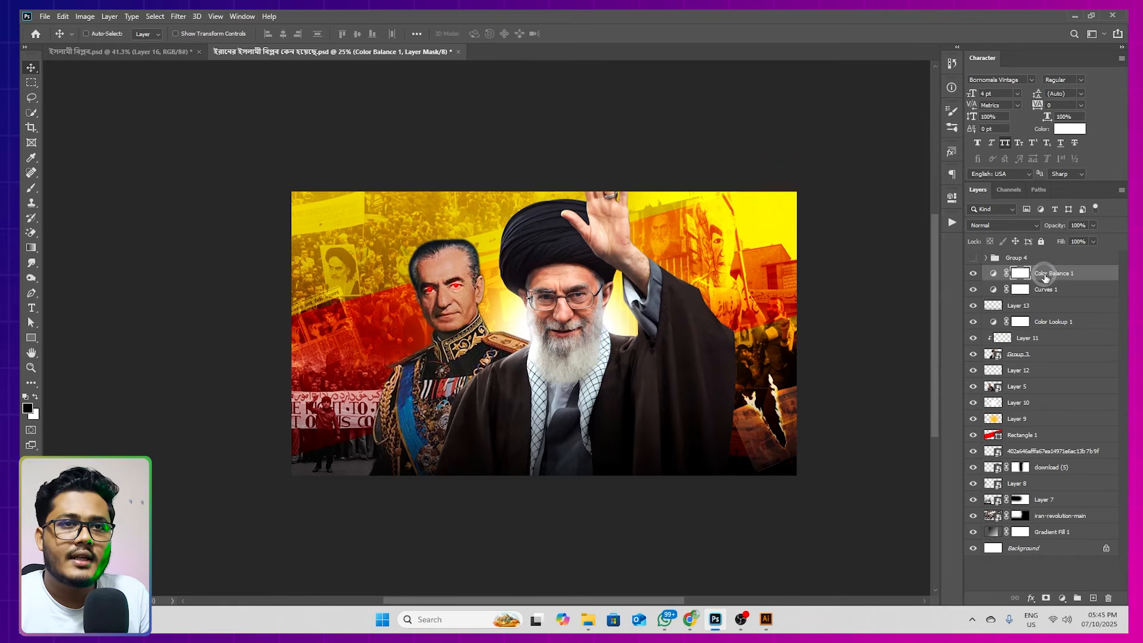
left_click(1090, 598)
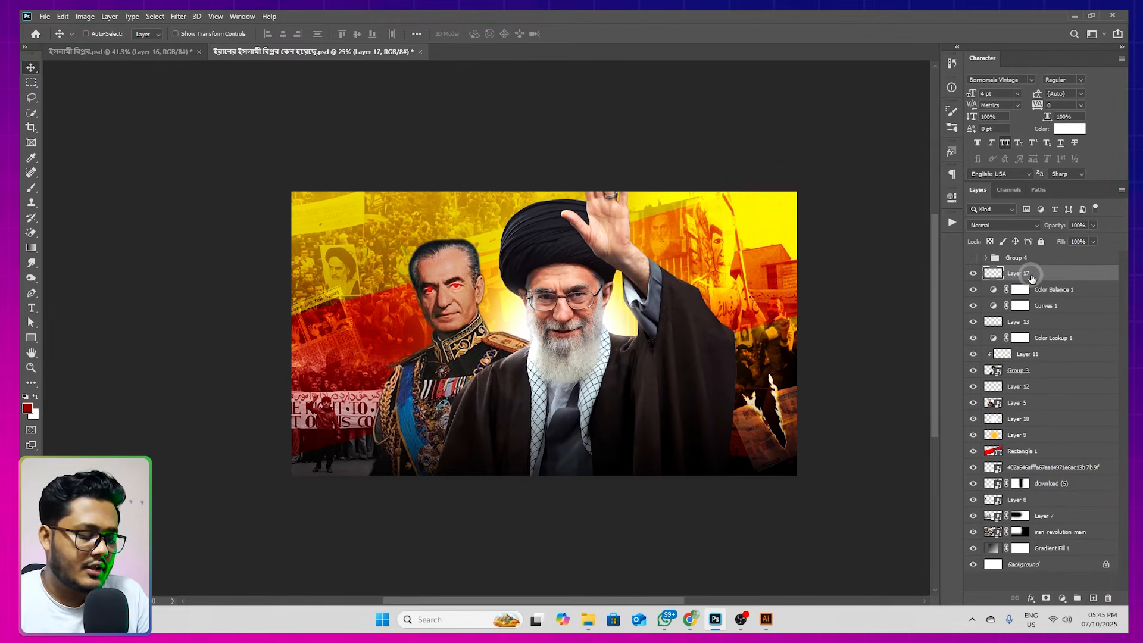
key("ctrl+alt+shift")
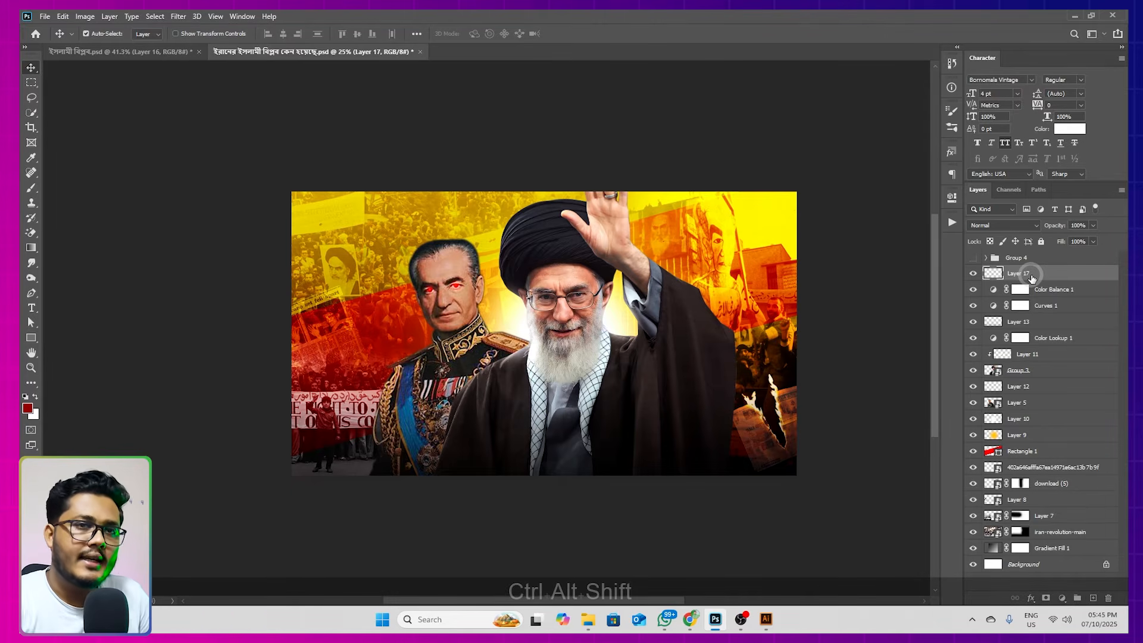
key("ctrl+alt+shift+e")
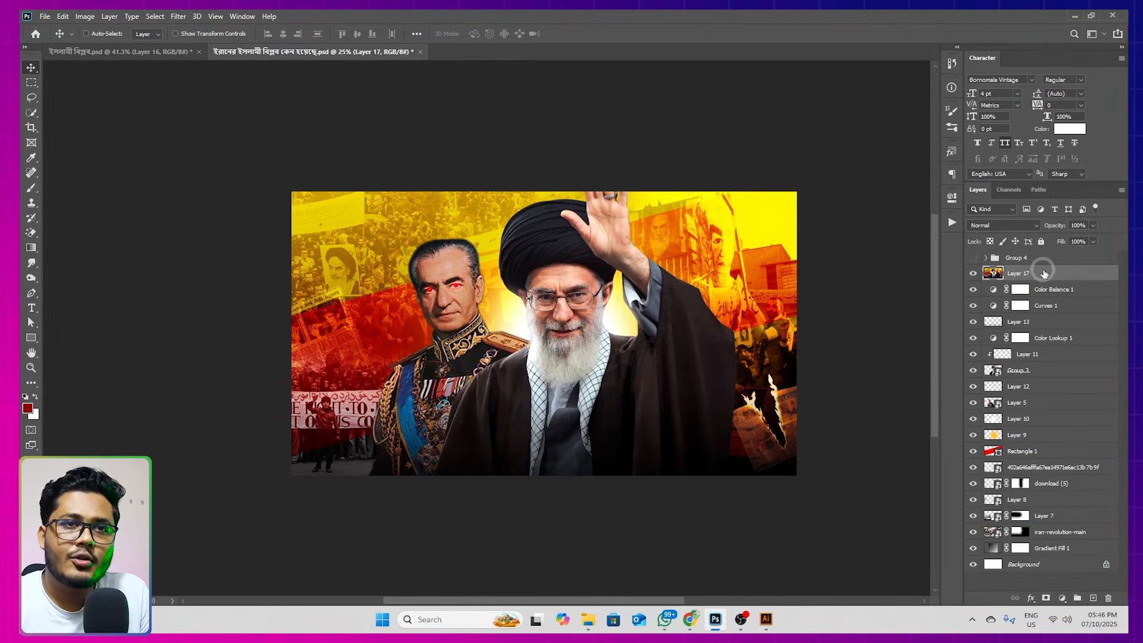
right_click(1044, 273)
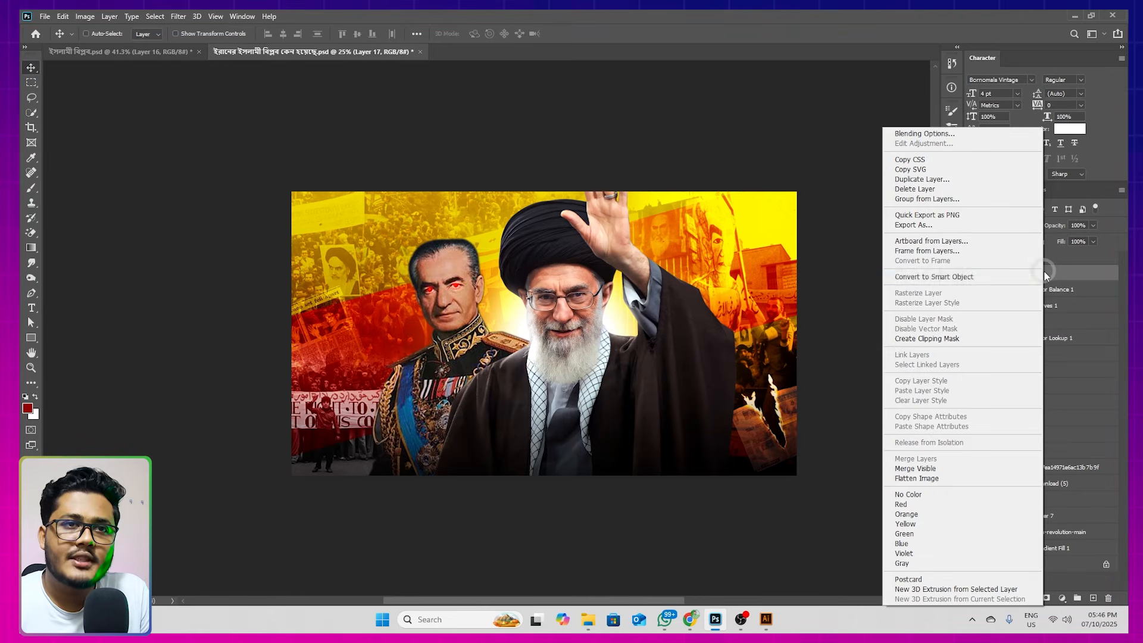
left_click(942, 278)
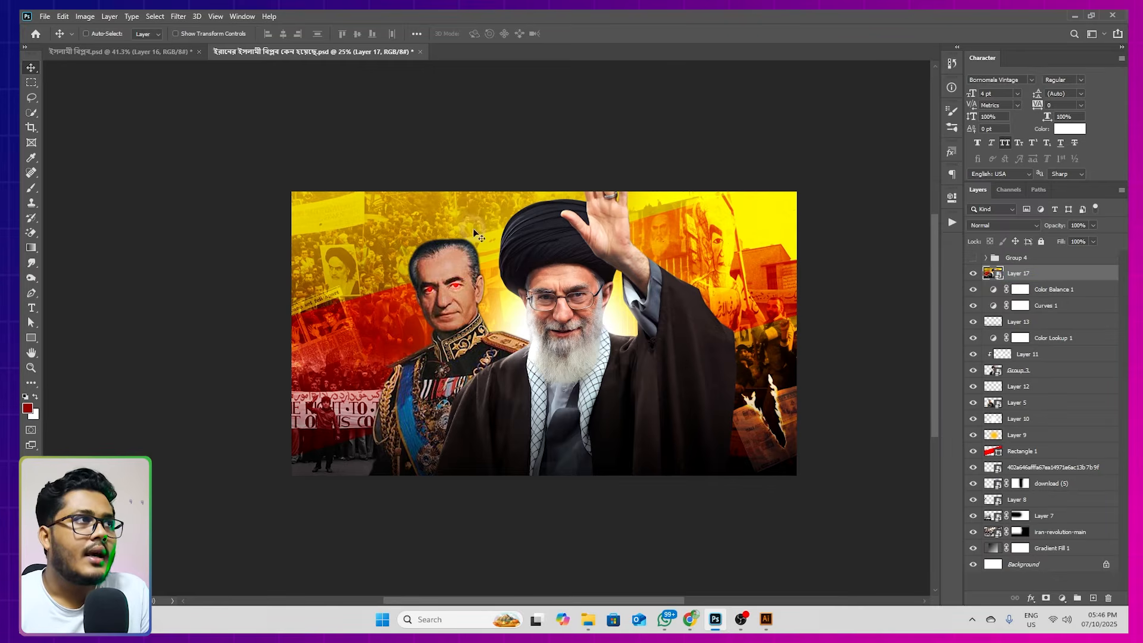
Start a Camera Raw Filter on the stamped layer with Contrast +7, Blacks -6 and Saturation +3
left_click(177, 17)
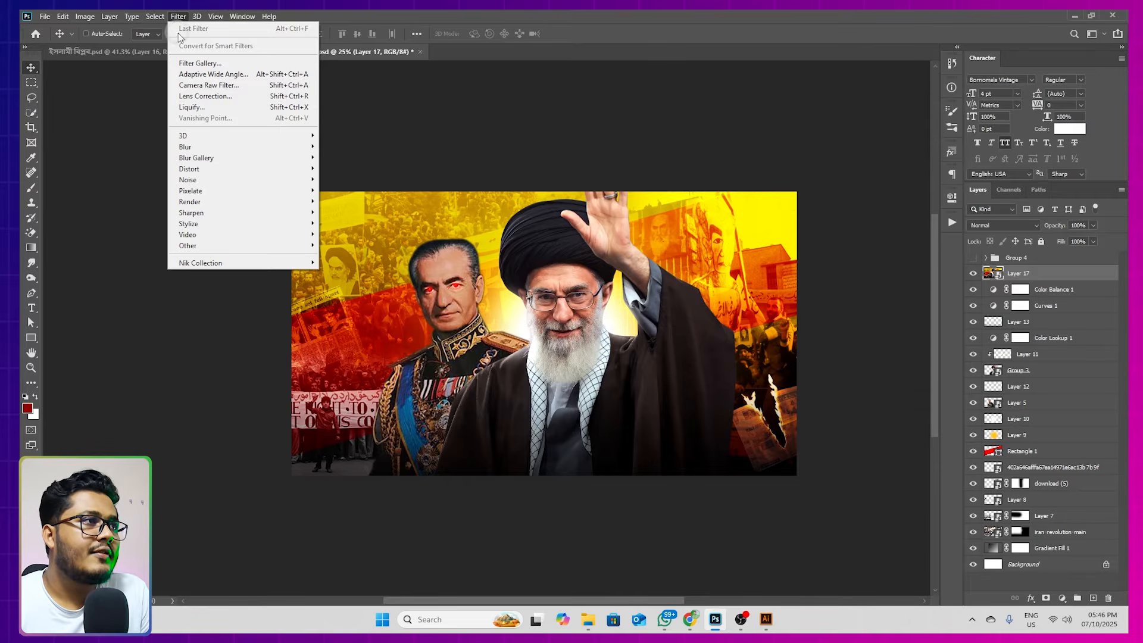
left_click(214, 87)
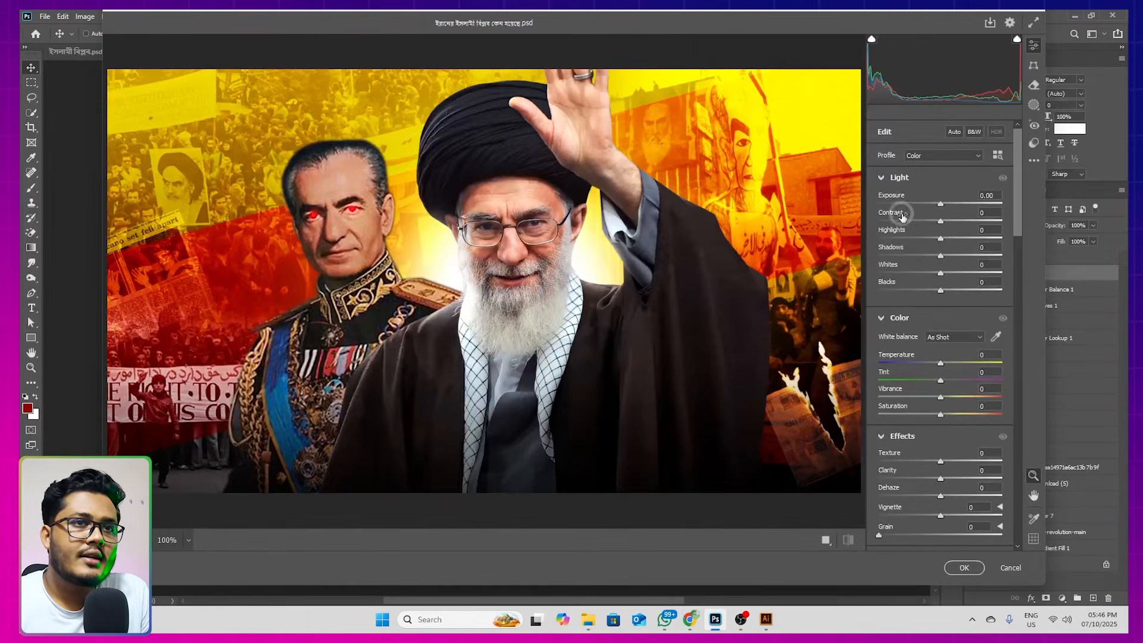
left_click_drag(942, 222, 946, 222)
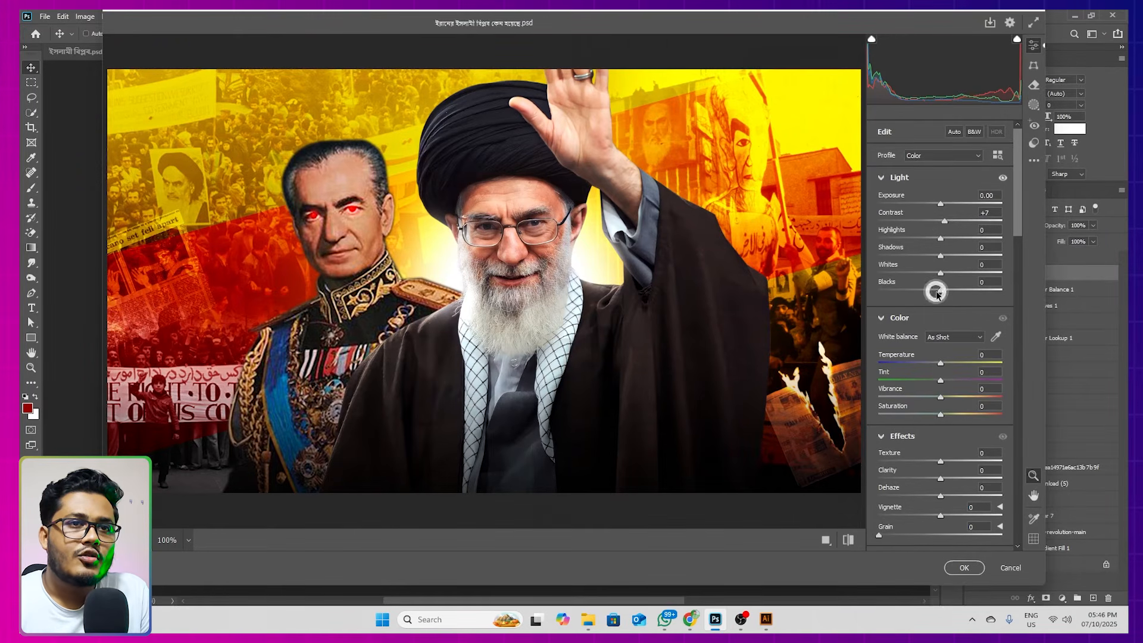
left_click_drag(937, 293, 937, 291)
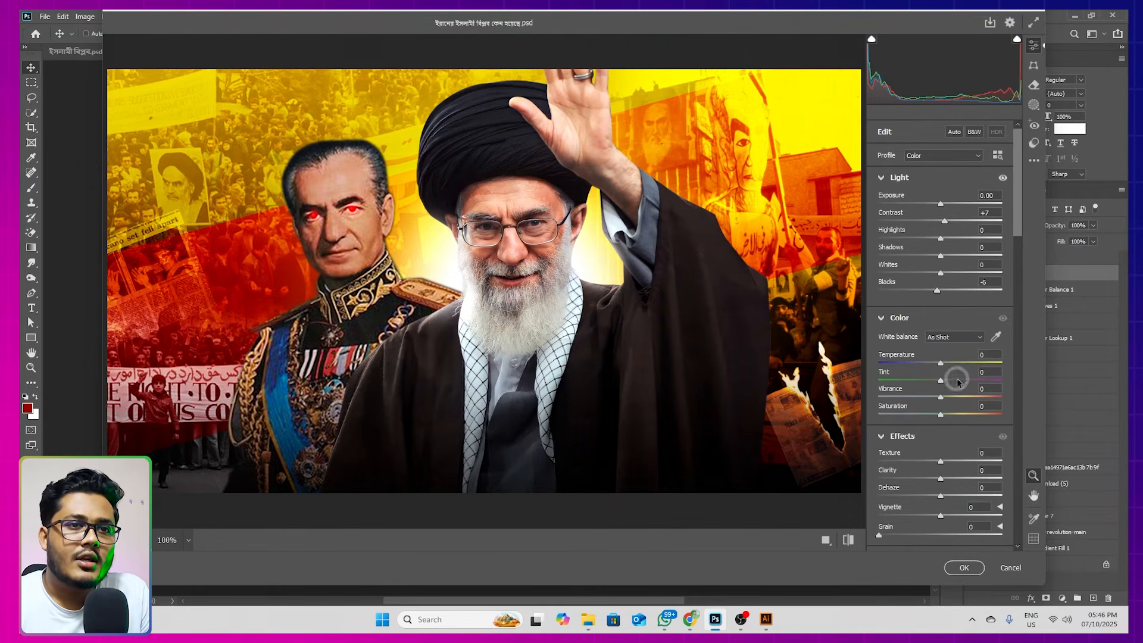
left_click_drag(945, 417, 947, 416)
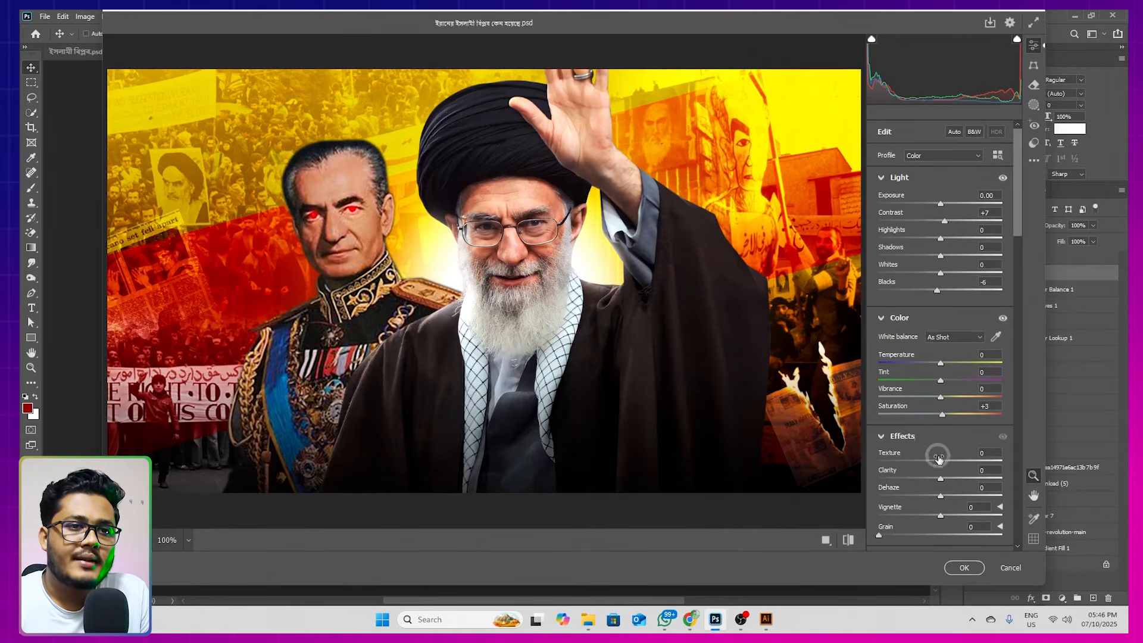
Set the Camera Raw effects to Texture +7, Clarity +4 and Grain 3
left_click_drag(944, 479, 946, 480)
scroll(917, 382, "down", 2)
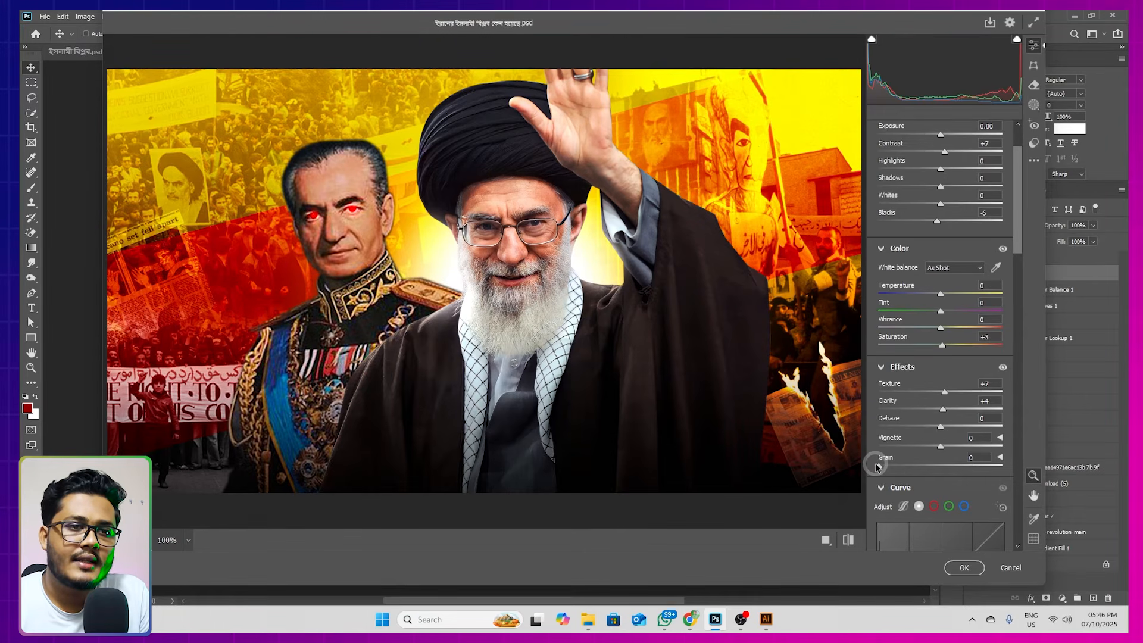
left_click_drag(882, 469, 883, 468)
Shift the black point of the blue channel curve to Input 3, Output 0
scroll(917, 381, "down", 4)
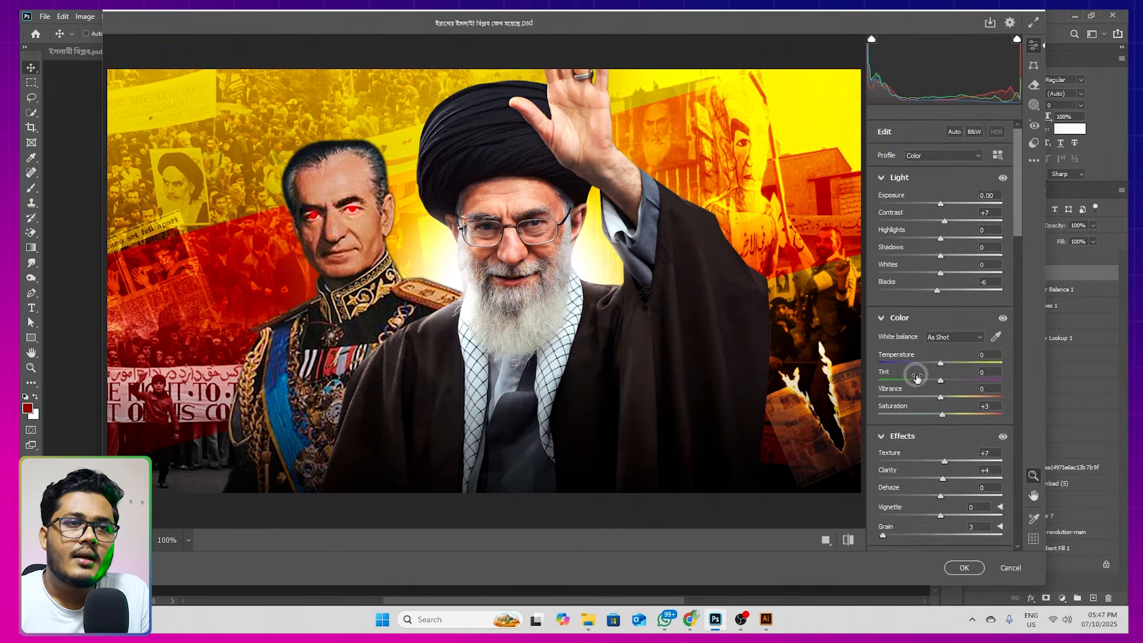
left_click(918, 370)
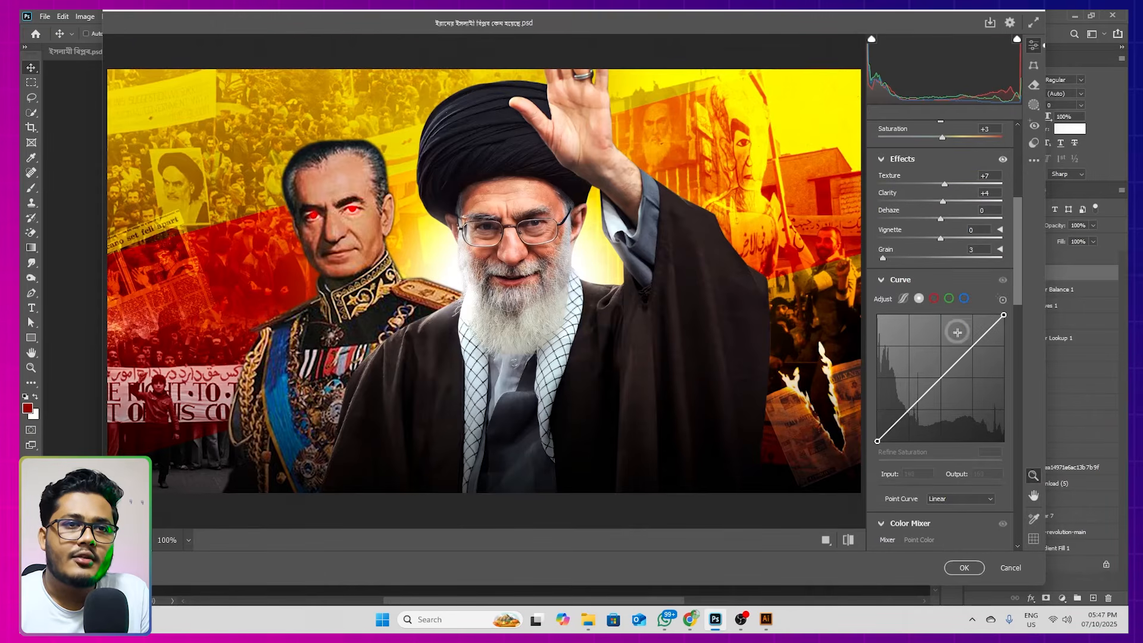
left_click(964, 299)
left_click_drag(878, 440, 883, 465)
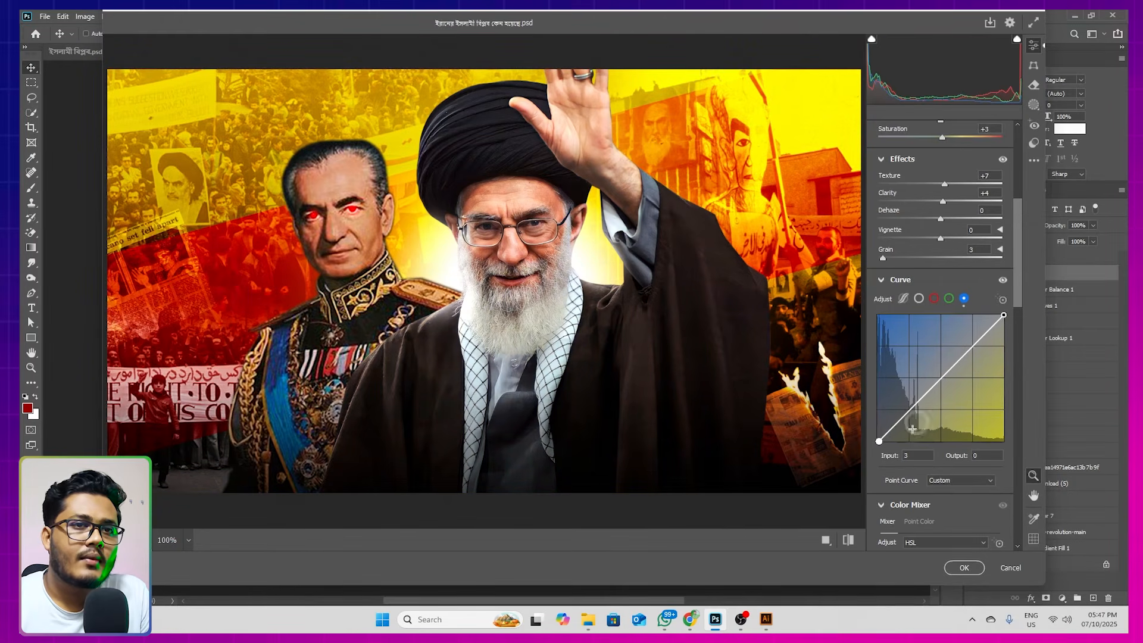
Color grade the midtones to hue 329, saturation 2 and the shadows to hue 43, saturation 7
scroll(953, 322, "down", 6)
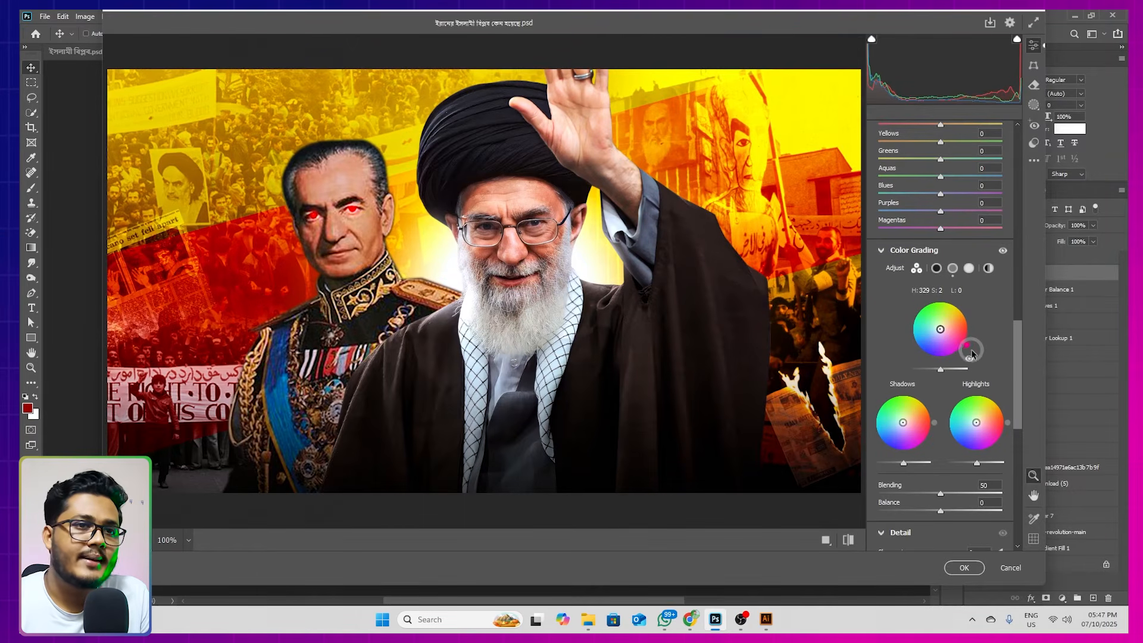
left_click_drag(904, 423, 925, 406)
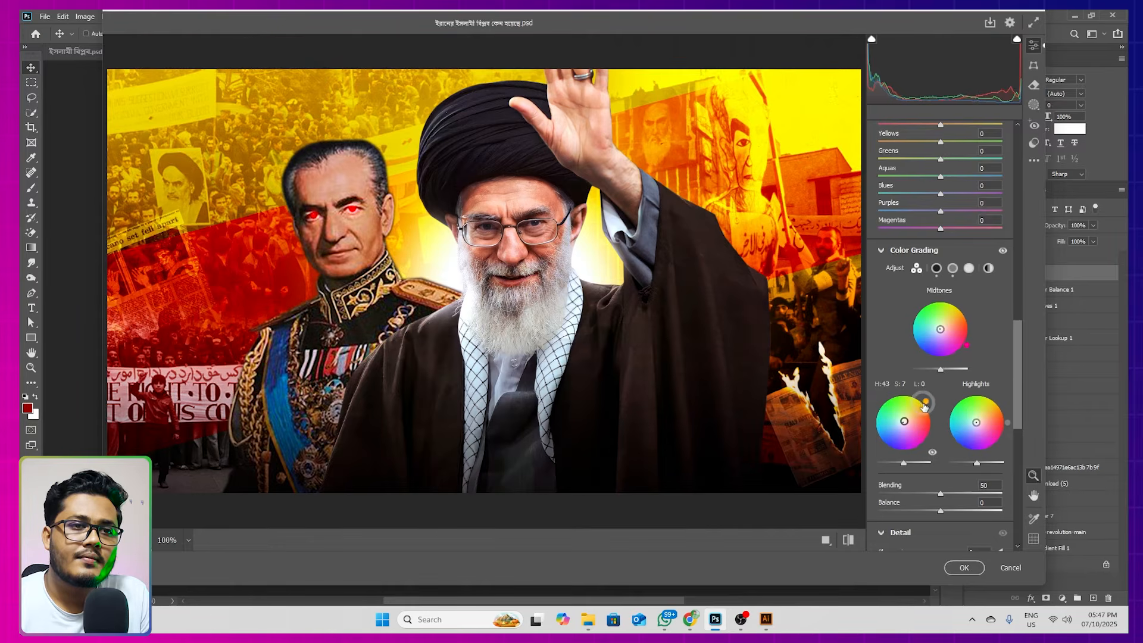
Add slight sharpening to the image and apply the Camera Raw Filter
scroll(927, 403, "down", 5)
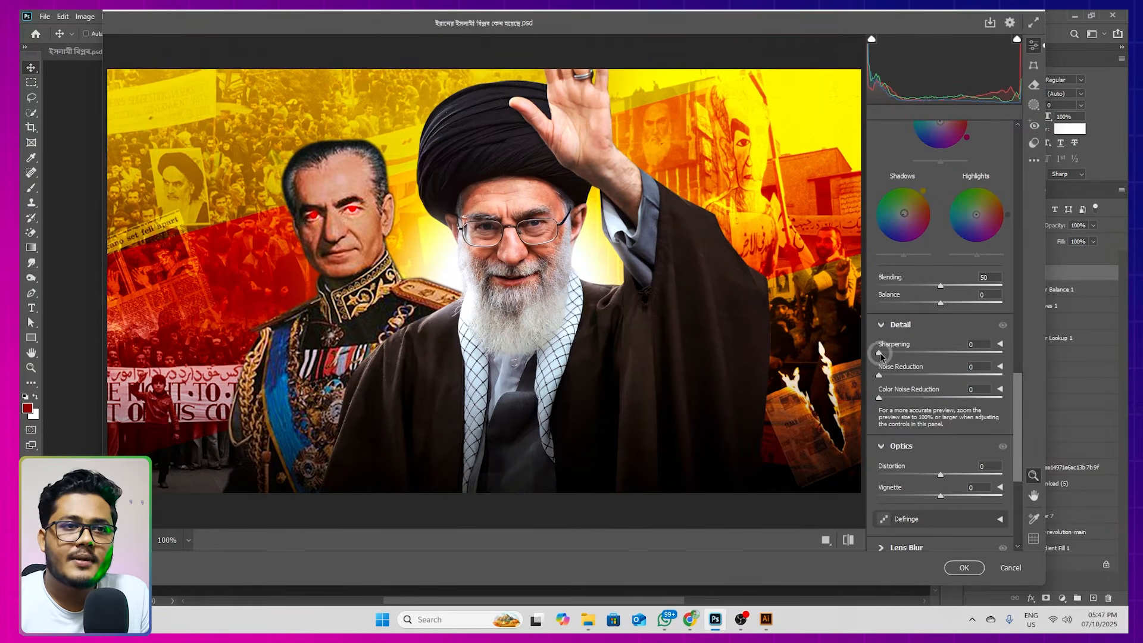
left_click_drag(879, 356, 886, 355)
scroll(925, 361, "down", 5)
scroll(940, 351, "down", 1)
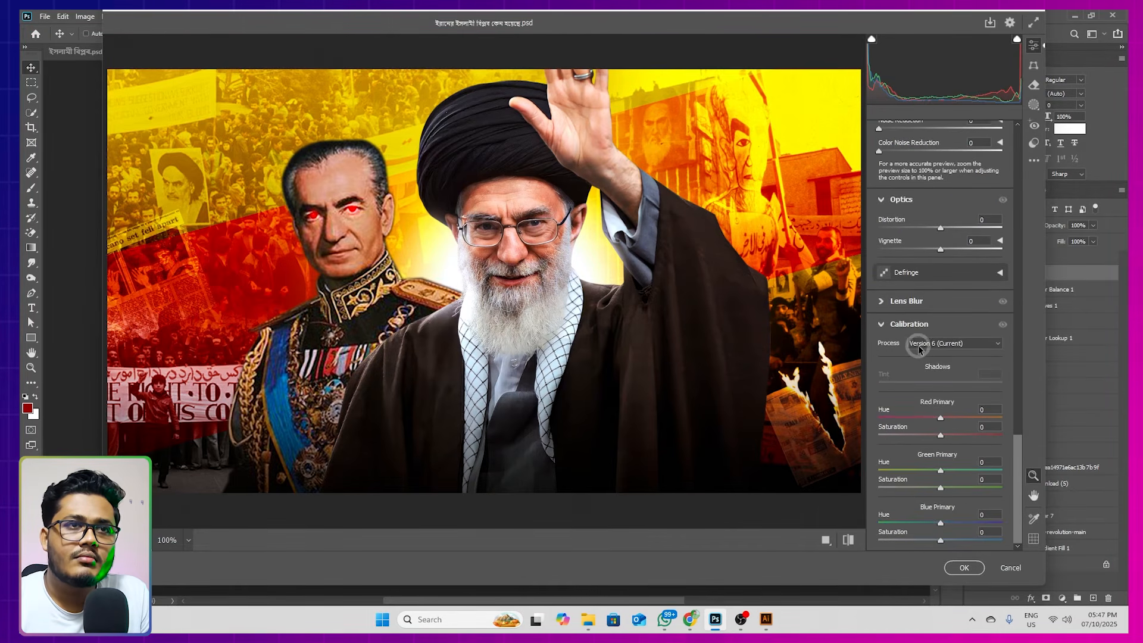
scroll(920, 348, "up", 12)
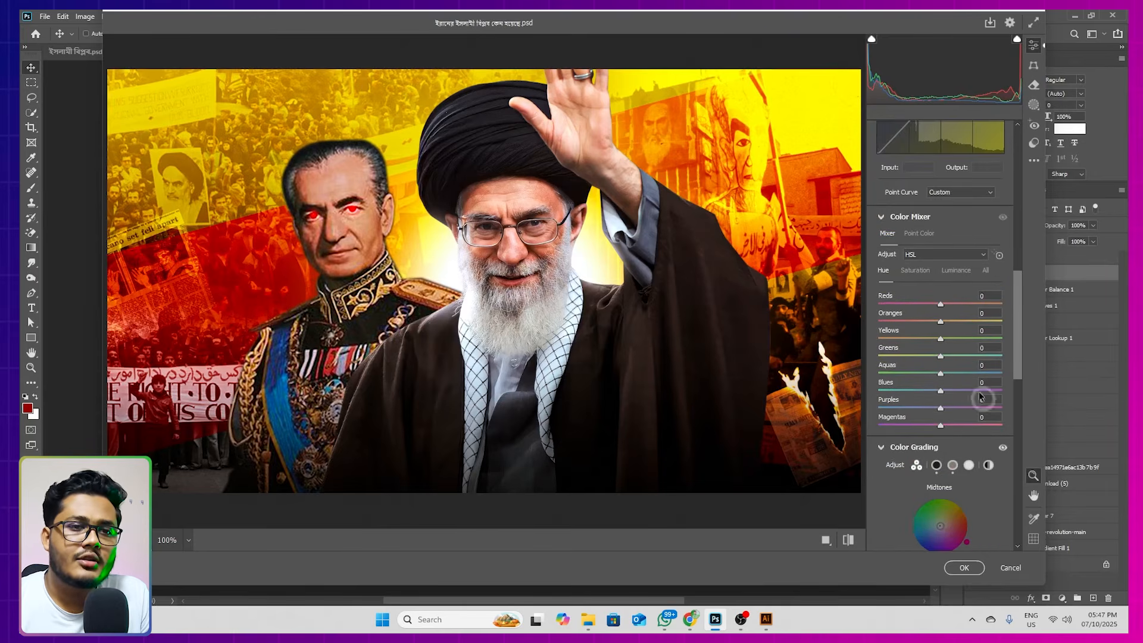
left_click(962, 568)
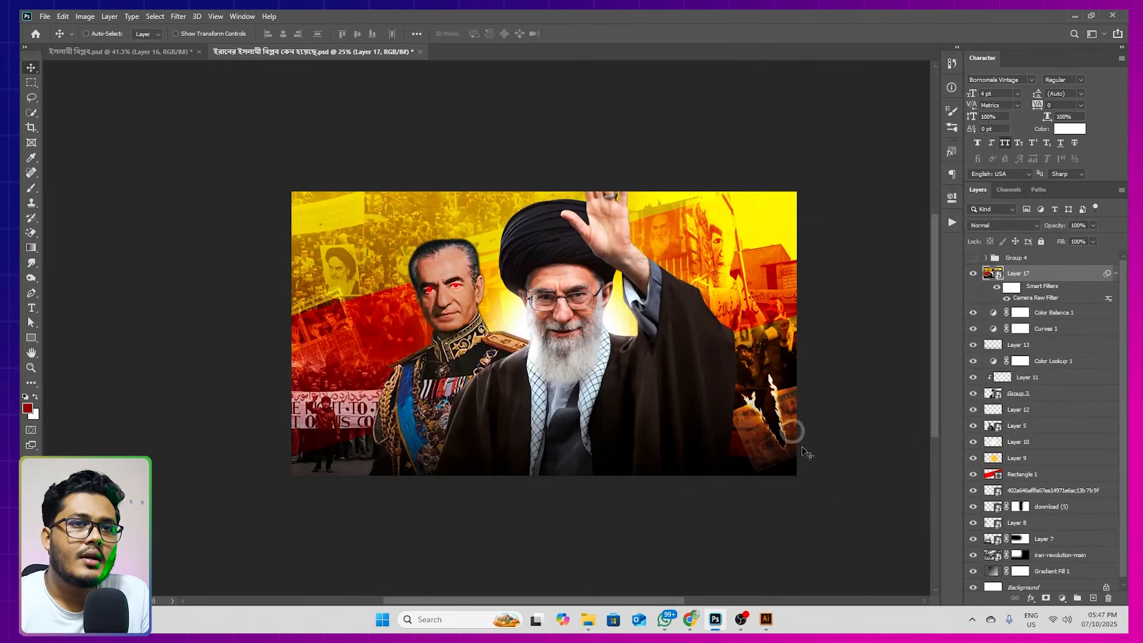
Apply the Viveza 2 filter to Layer 17 with Brightness 3%, Contrast 3% and Structure 2%, and compare the layer's before and after
left_click(178, 17)
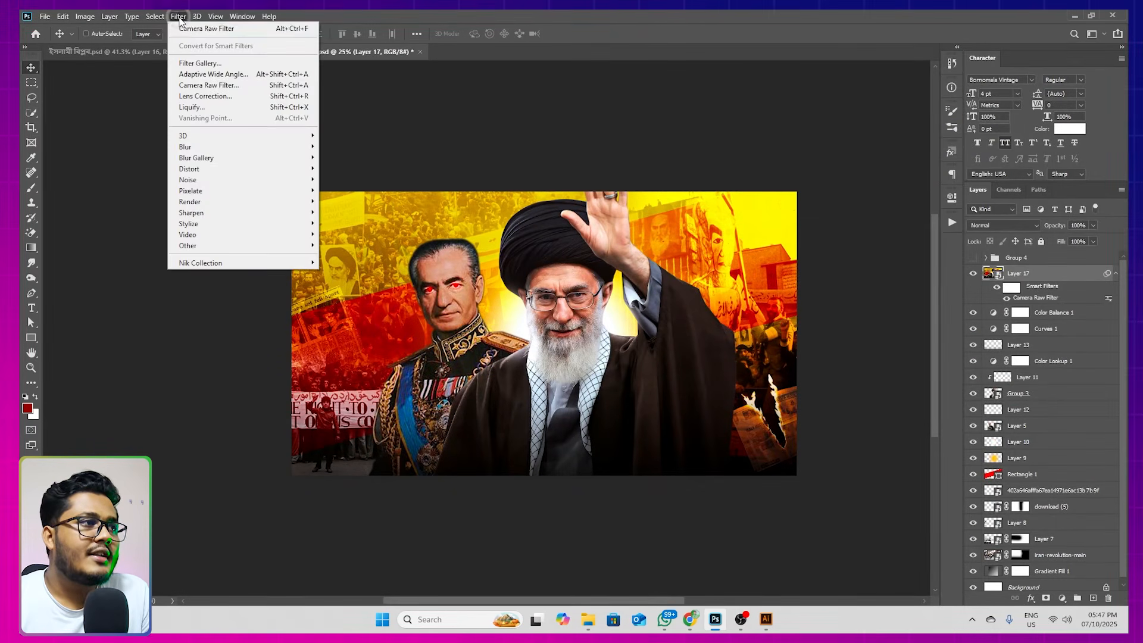
mouse_move(225, 272)
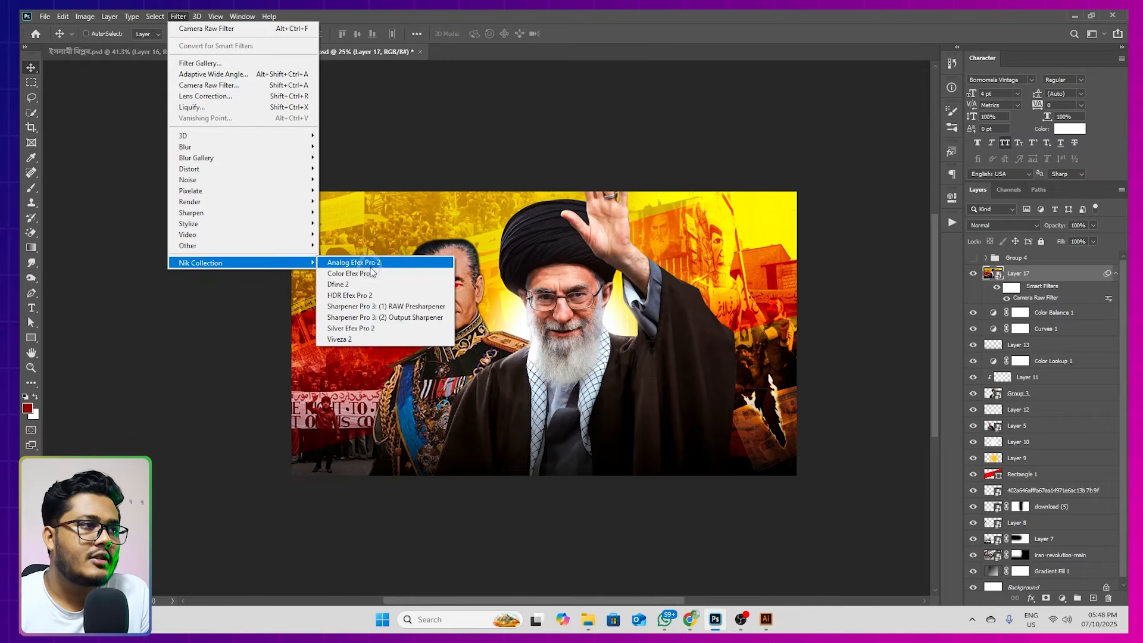
left_click(356, 340)
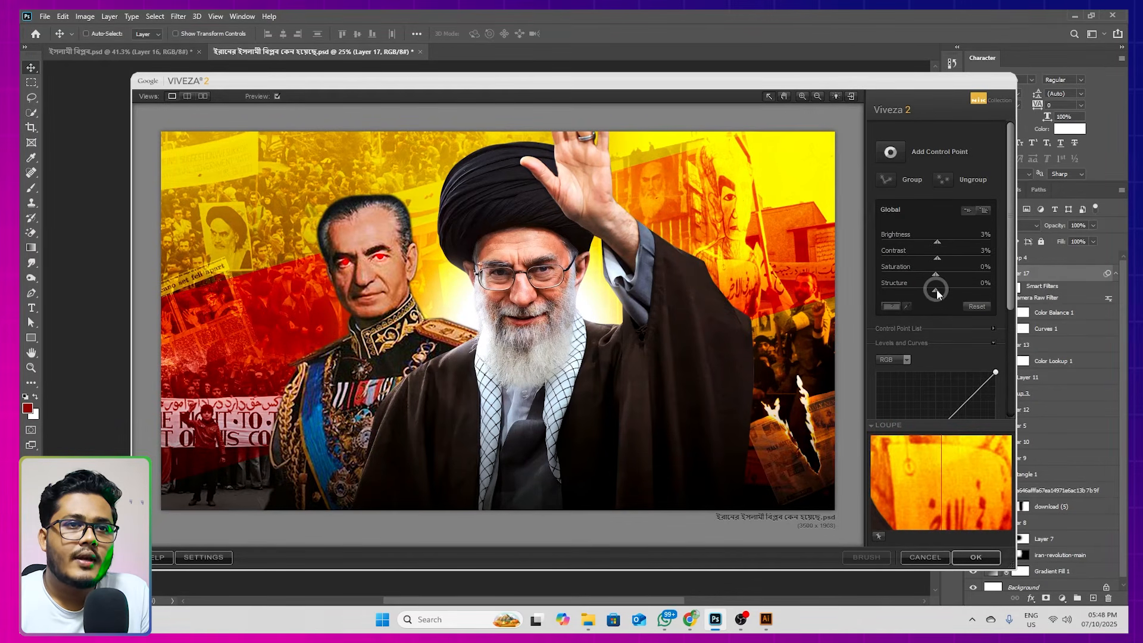
left_click_drag(938, 294, 940, 297)
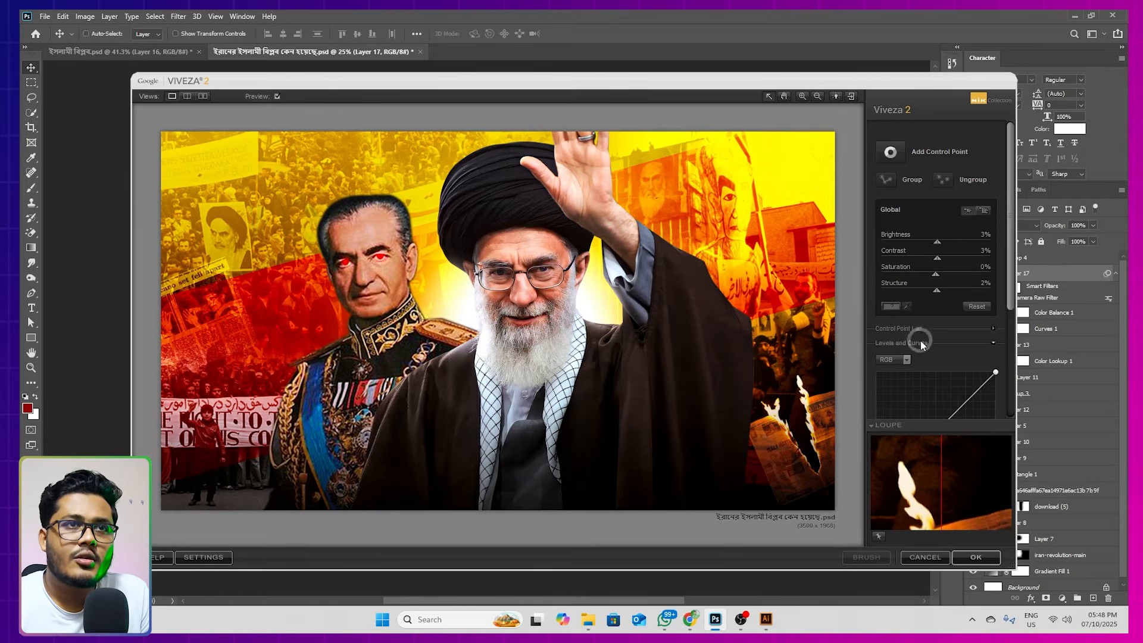
left_click(976, 556)
left_click(976, 274)
left_click(976, 274)
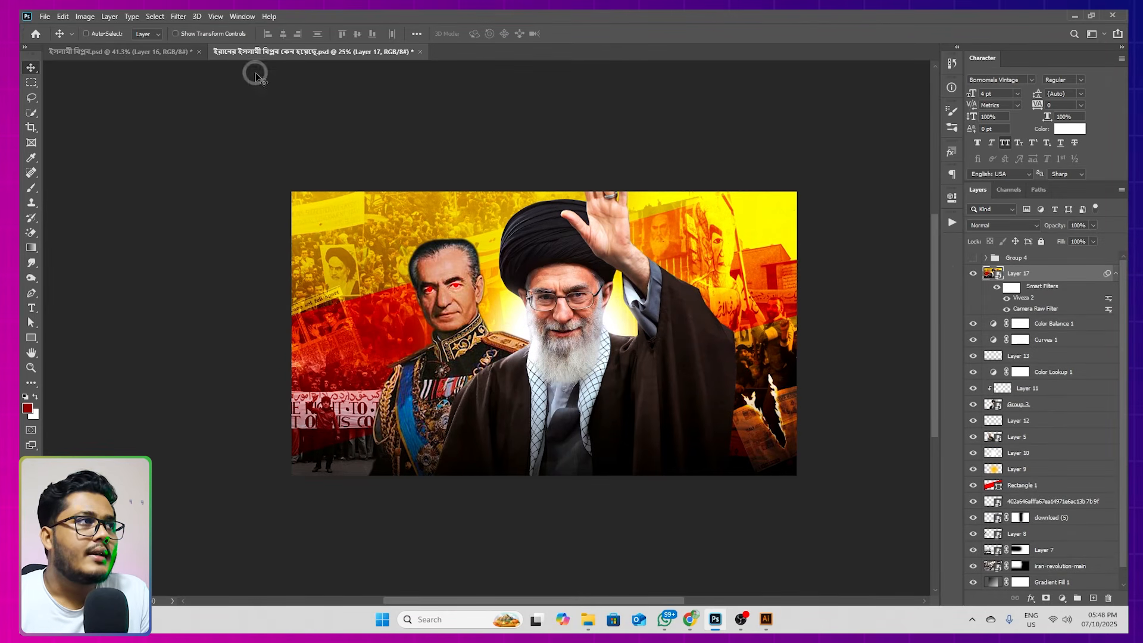
Open Layer 17 in the Color Efex Pro 4 filter from the Nik Collection
left_click(178, 16)
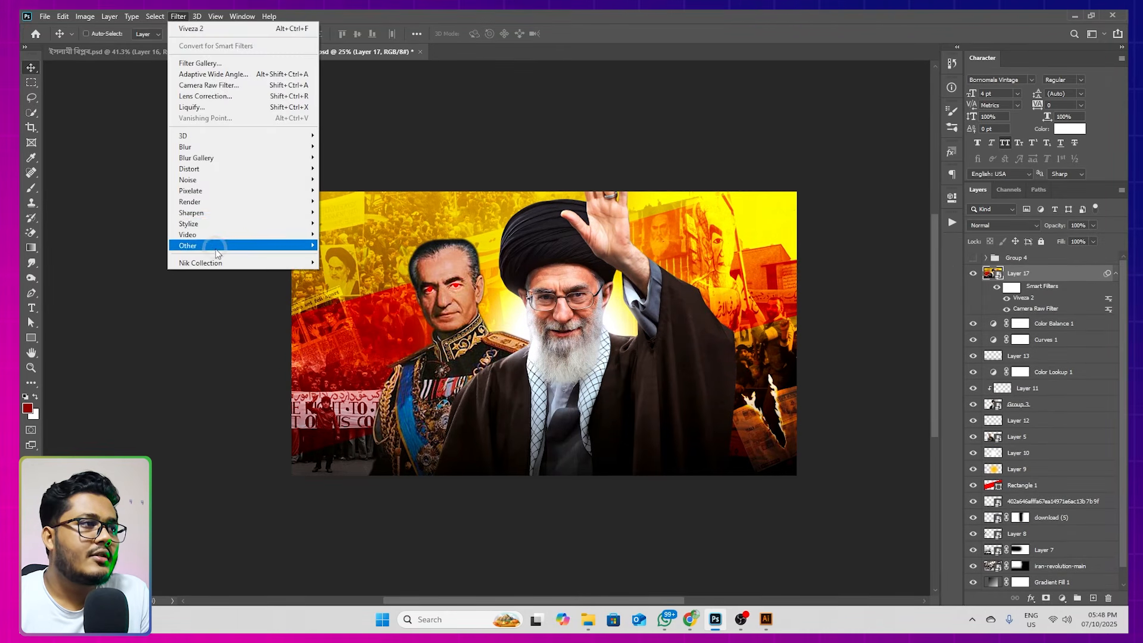
mouse_move(205, 262)
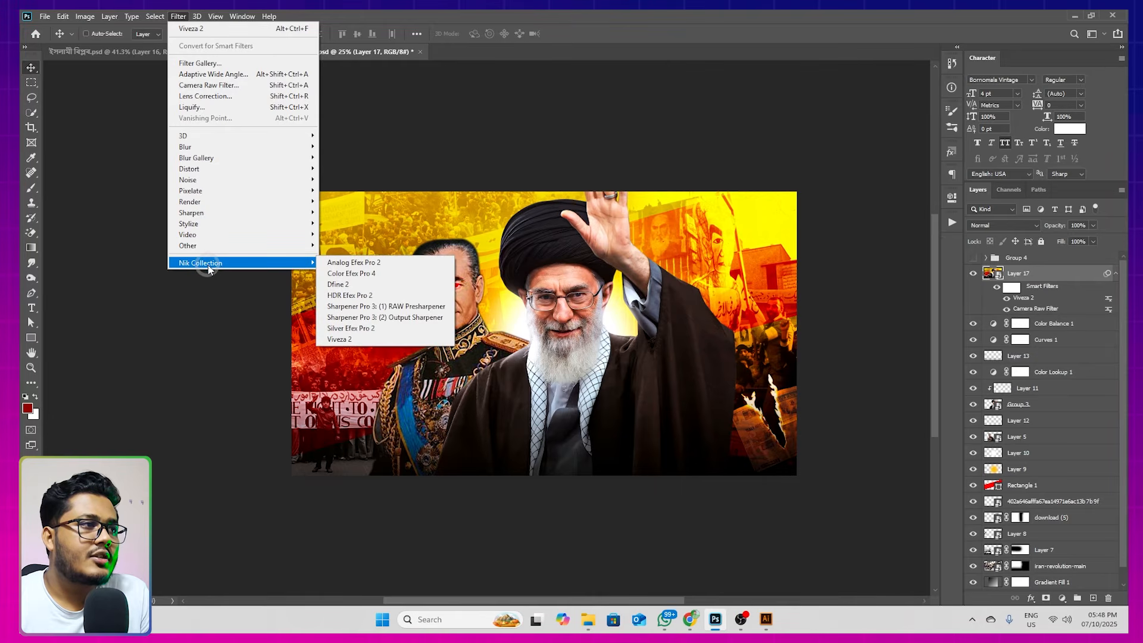
left_click(381, 276)
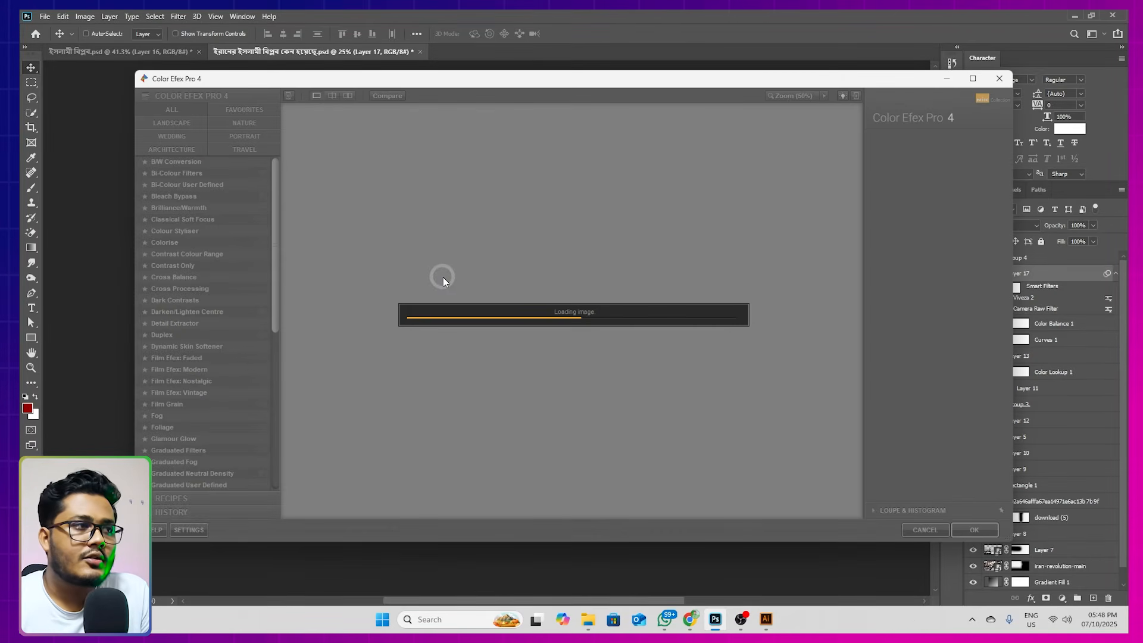
Try the Cross Balance filter with the Tungsten To Daylight (3) option on the image
left_click(170, 288)
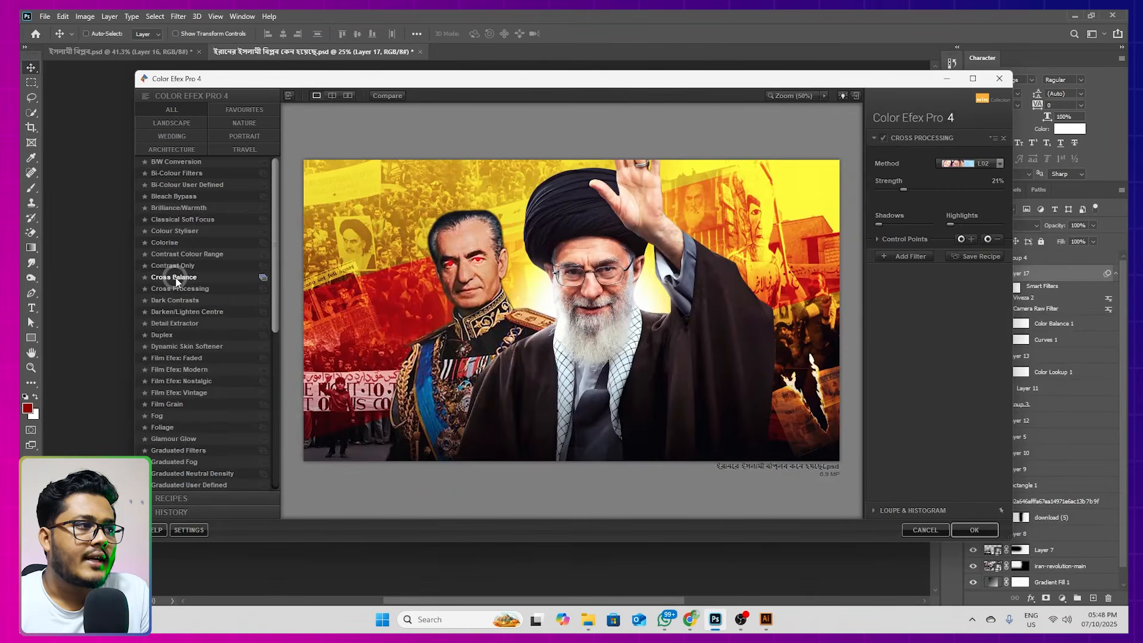
left_click(169, 277)
left_click(932, 166)
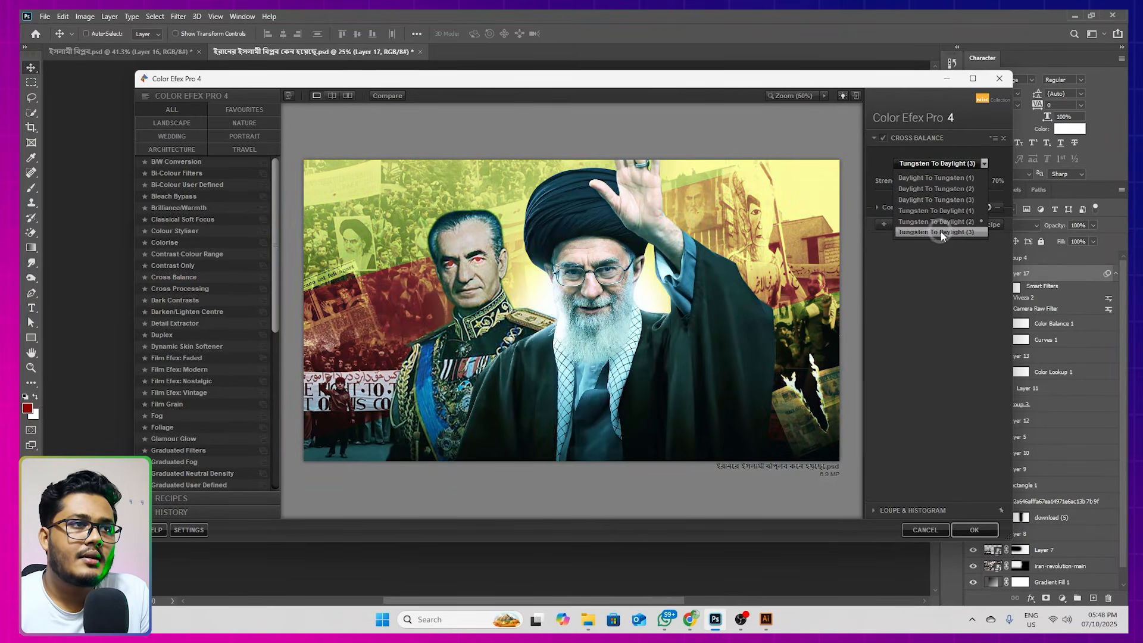
Use the Cross Processing filter with method B05 and set its strength to 15%
left_click(172, 288)
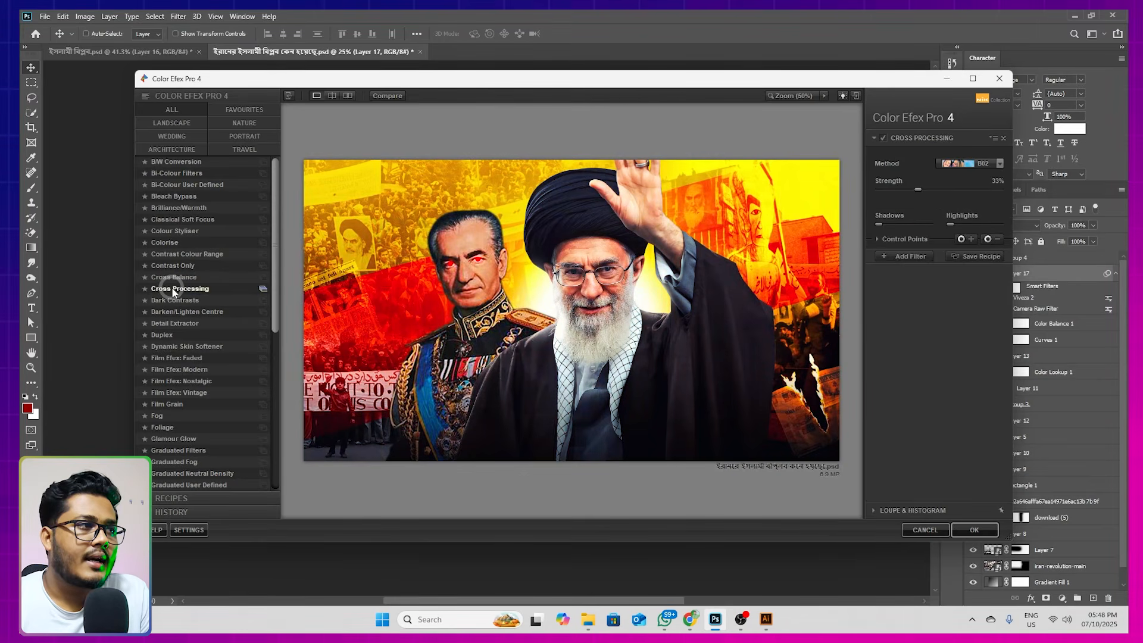
left_click(969, 163)
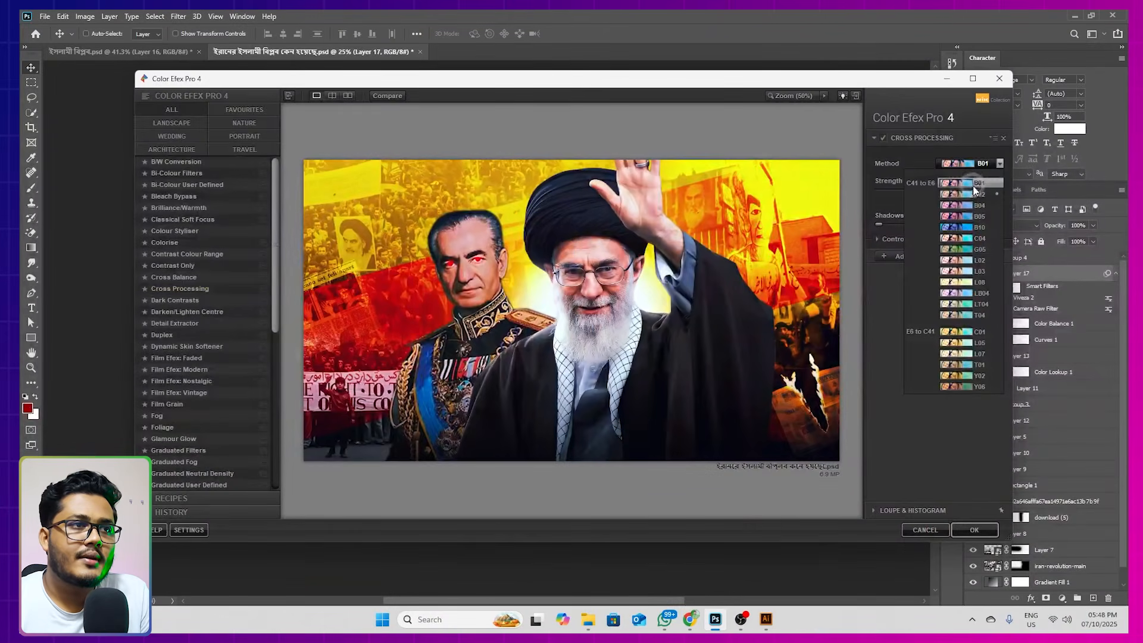
left_click(971, 217)
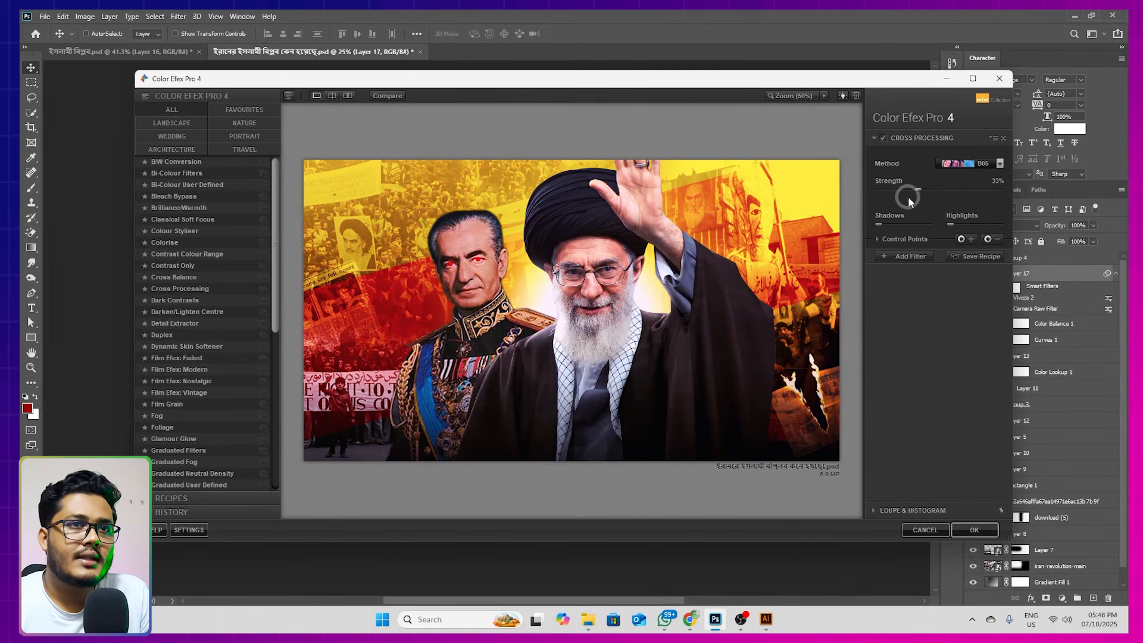
left_click_drag(916, 188, 896, 190)
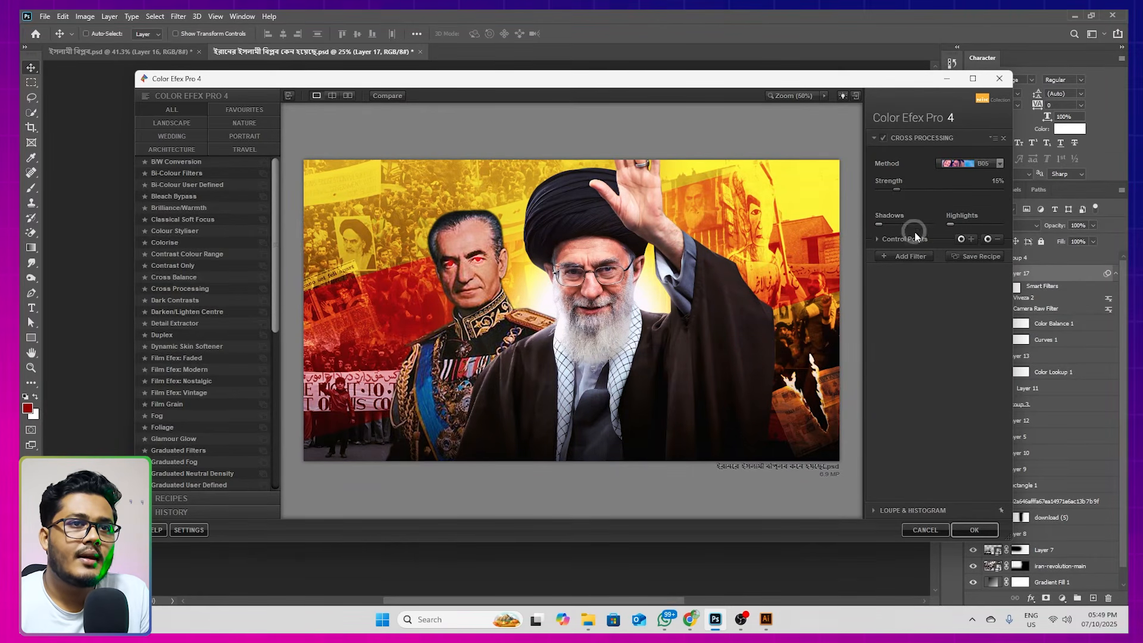
Add a Darken/Lighten Centre filter with shape 2 and set its border luminosity to -35%
left_click(910, 257)
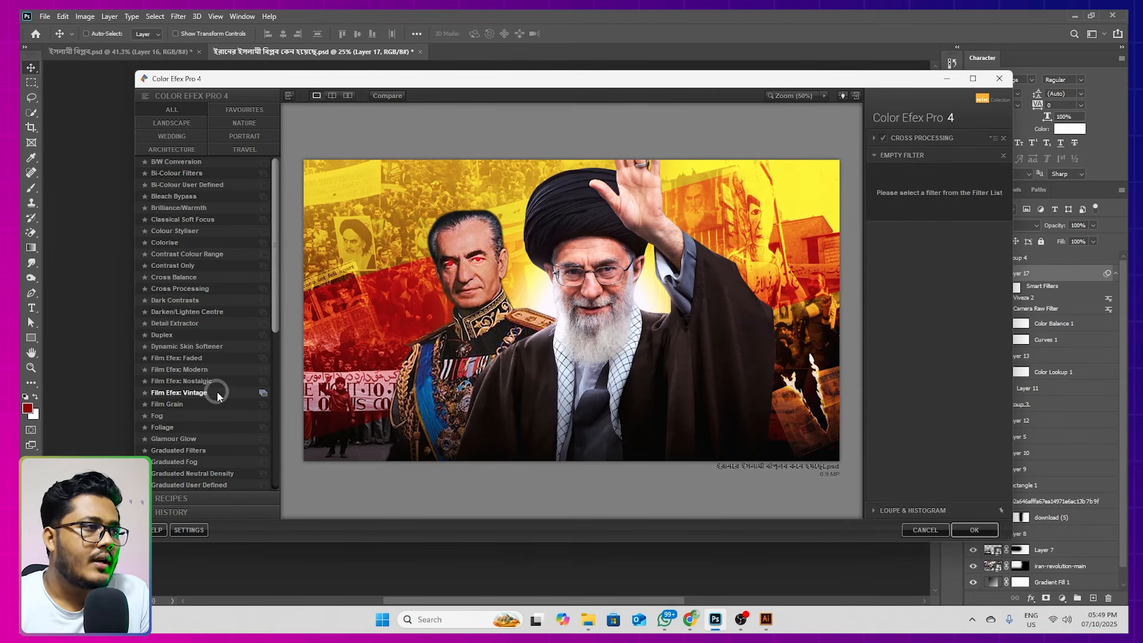
scroll(196, 405, "down", 2)
scroll(192, 411, "up", 2)
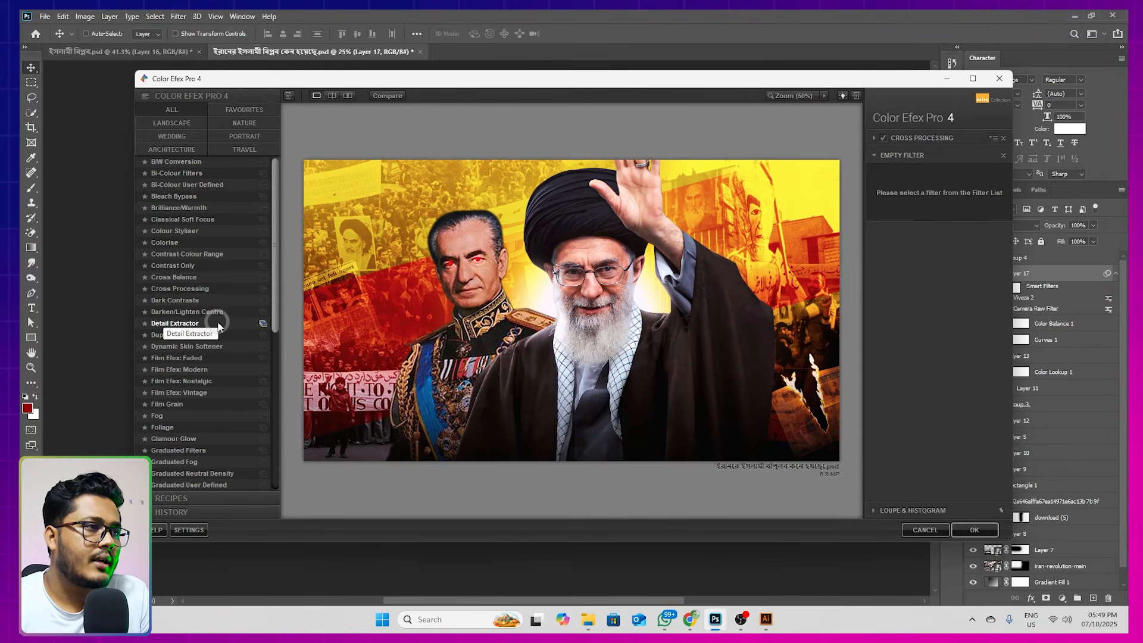
left_click(177, 315)
left_click(964, 183)
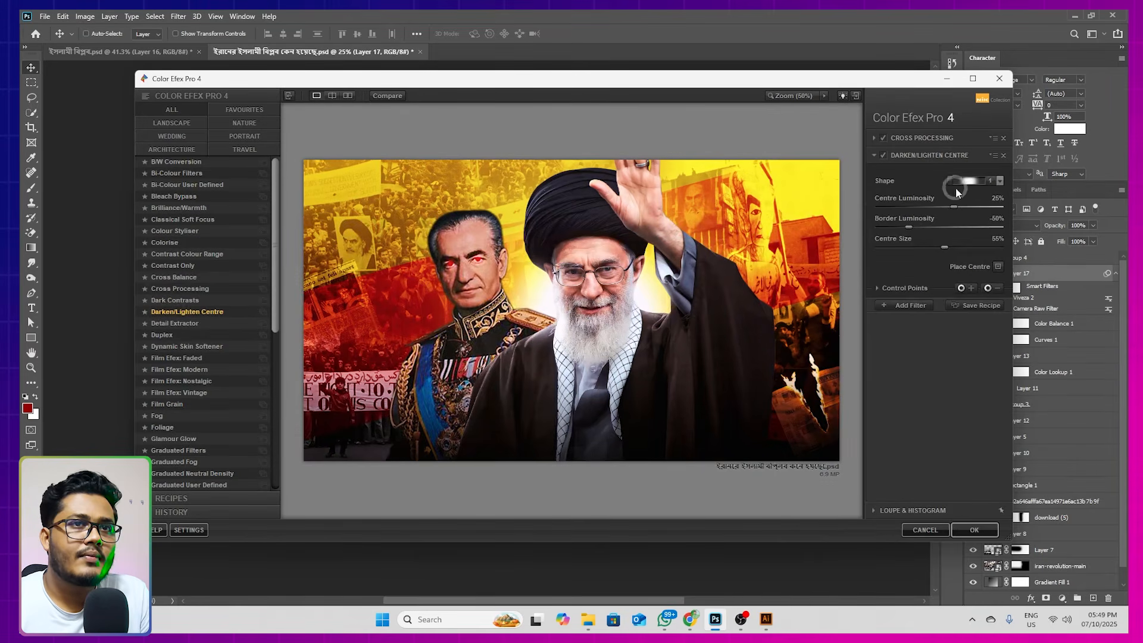
left_click(984, 207)
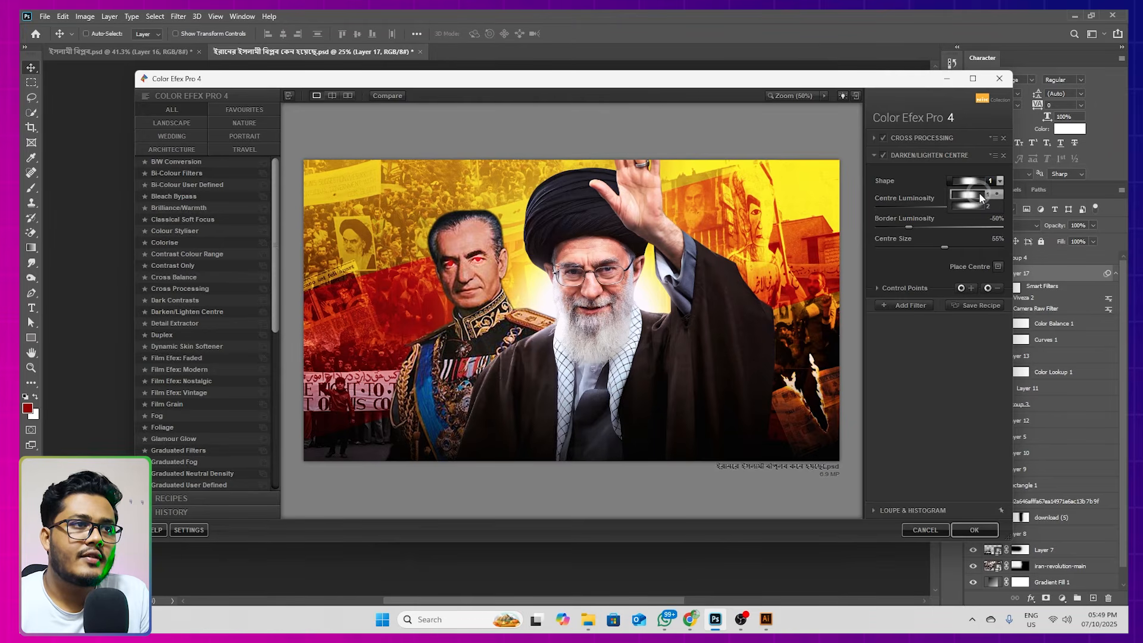
left_click(975, 209)
left_click_drag(909, 227, 919, 227)
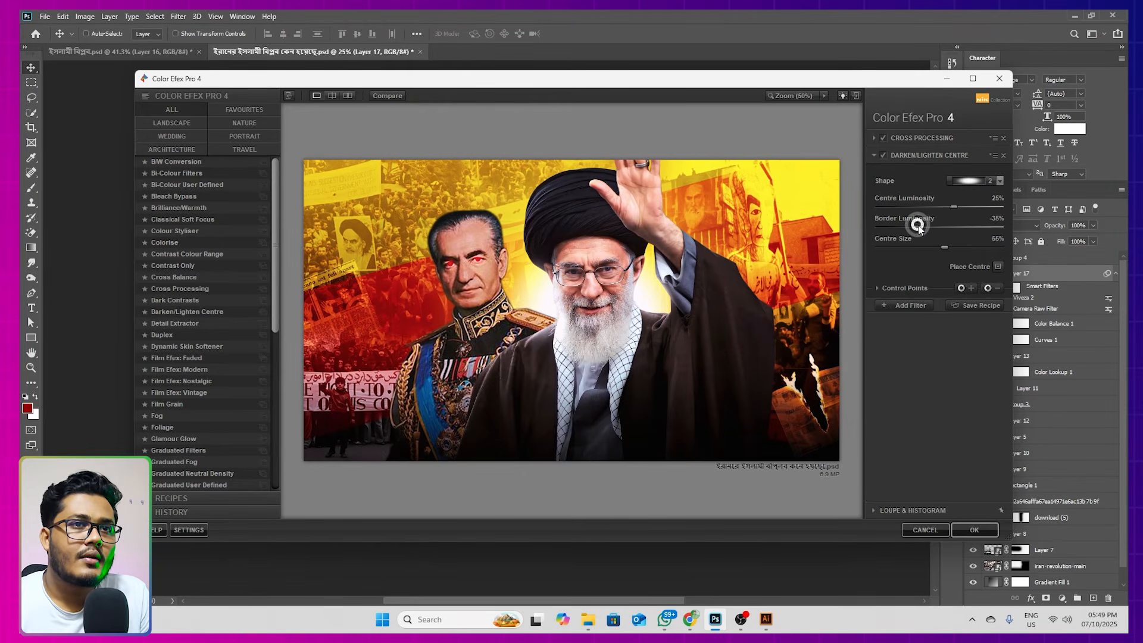
Add a Detail Extractor filter, set its strength to 5%, and apply the Color Efex Pro 4 filter stack
left_click(907, 303)
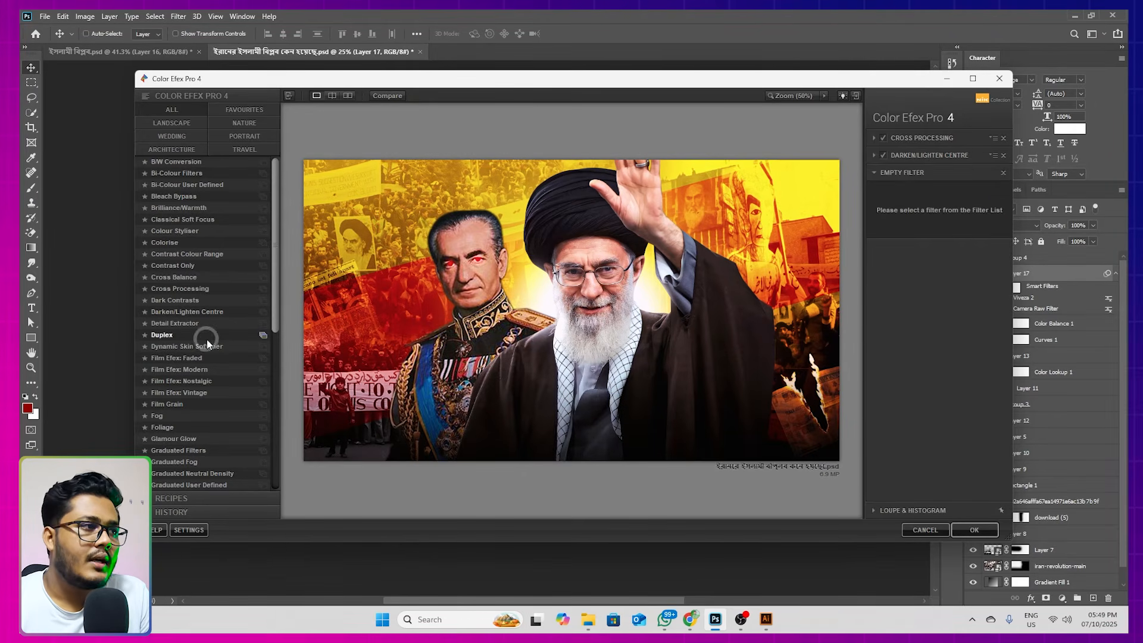
left_click(168, 325)
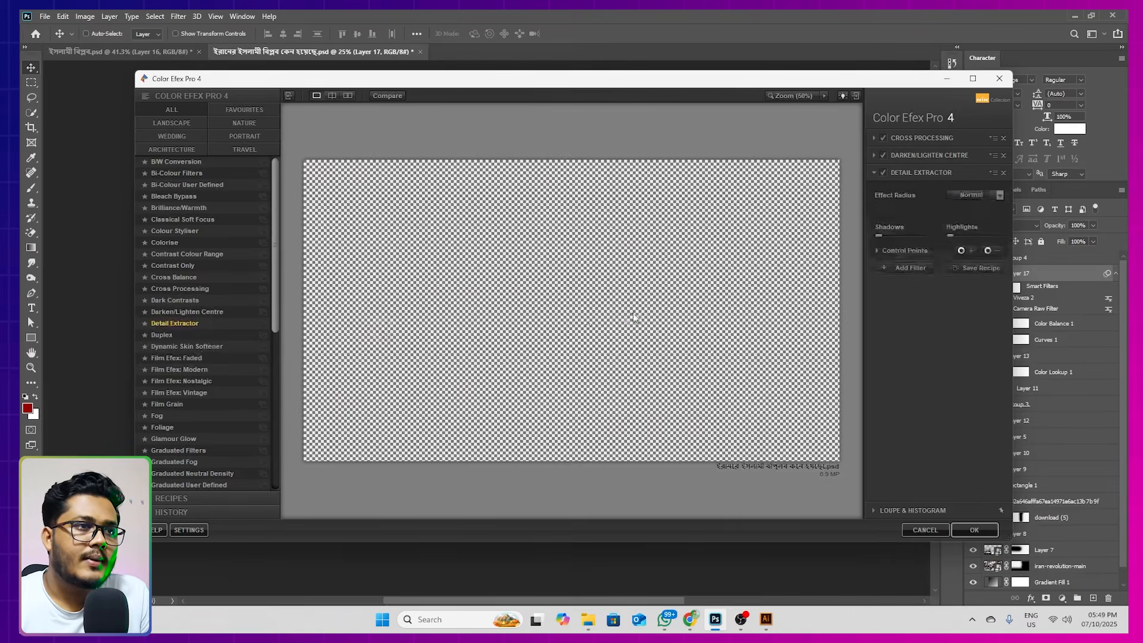
left_click_drag(915, 199, 883, 207)
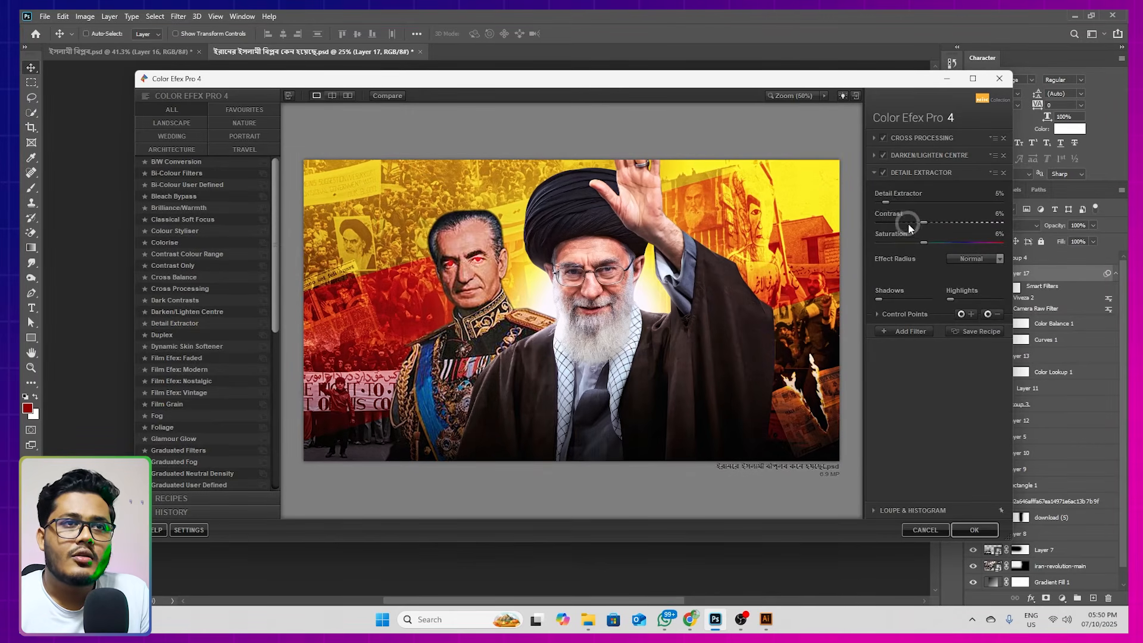
left_click(886, 202)
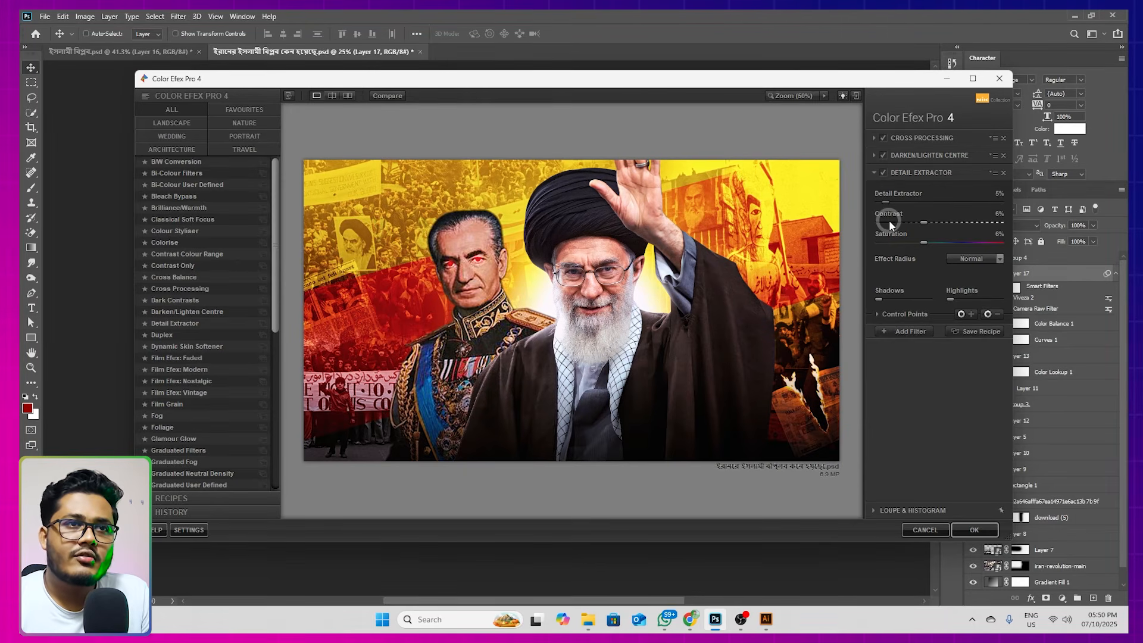
left_click(904, 191)
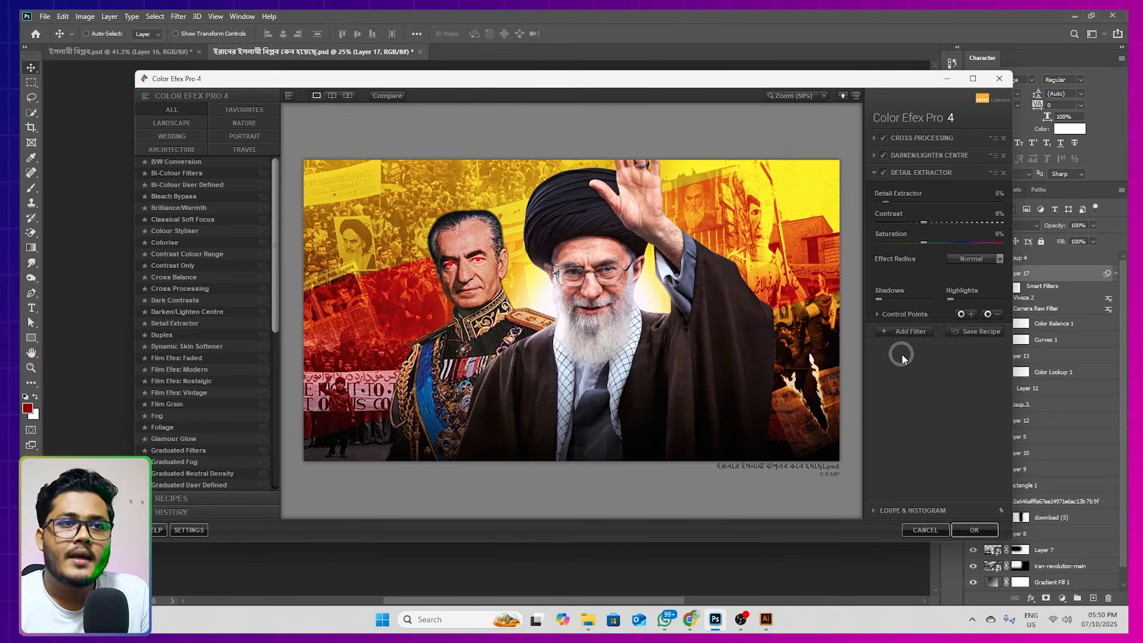
left_click(906, 328)
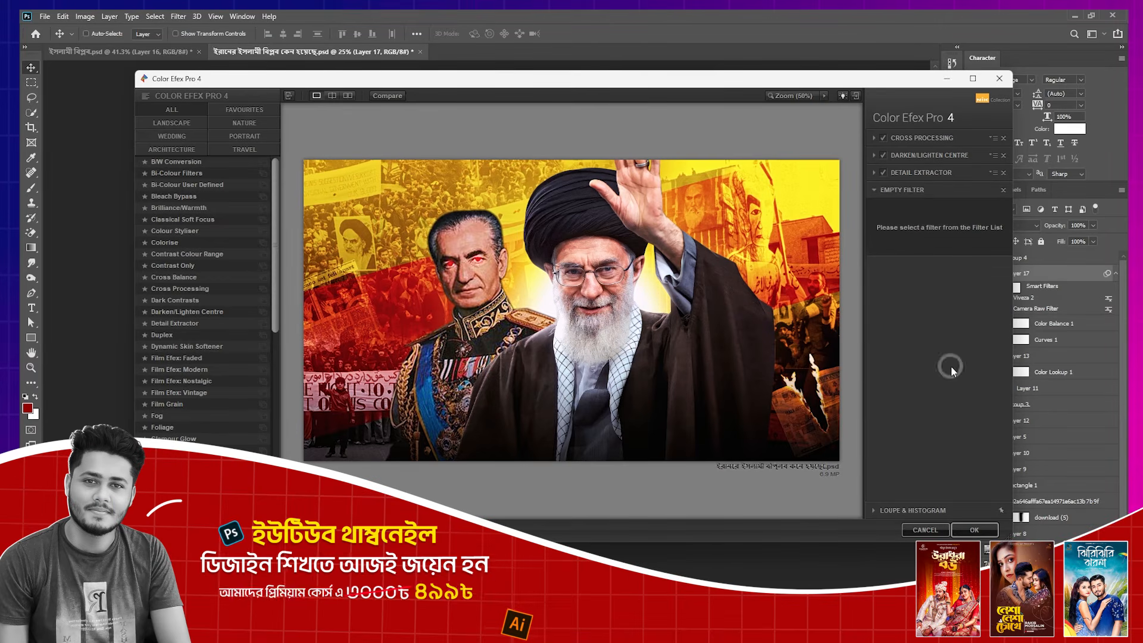
left_click(978, 526)
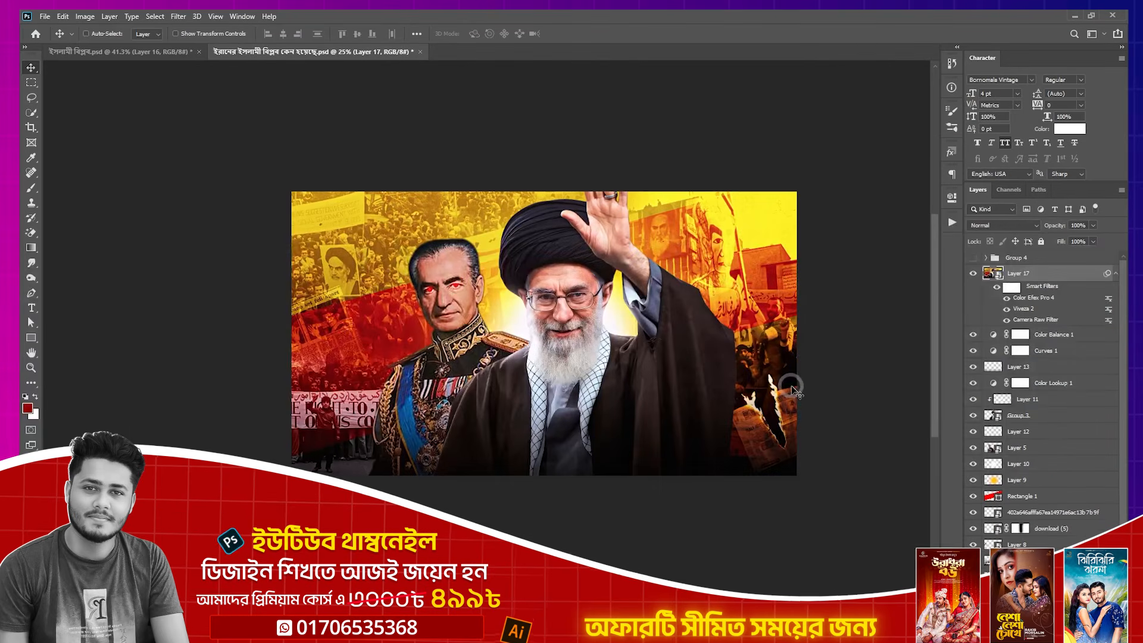
Turn on the title group's visibility over the graded image and compare the design with and without the title
left_click(1010, 262)
left_click(974, 258)
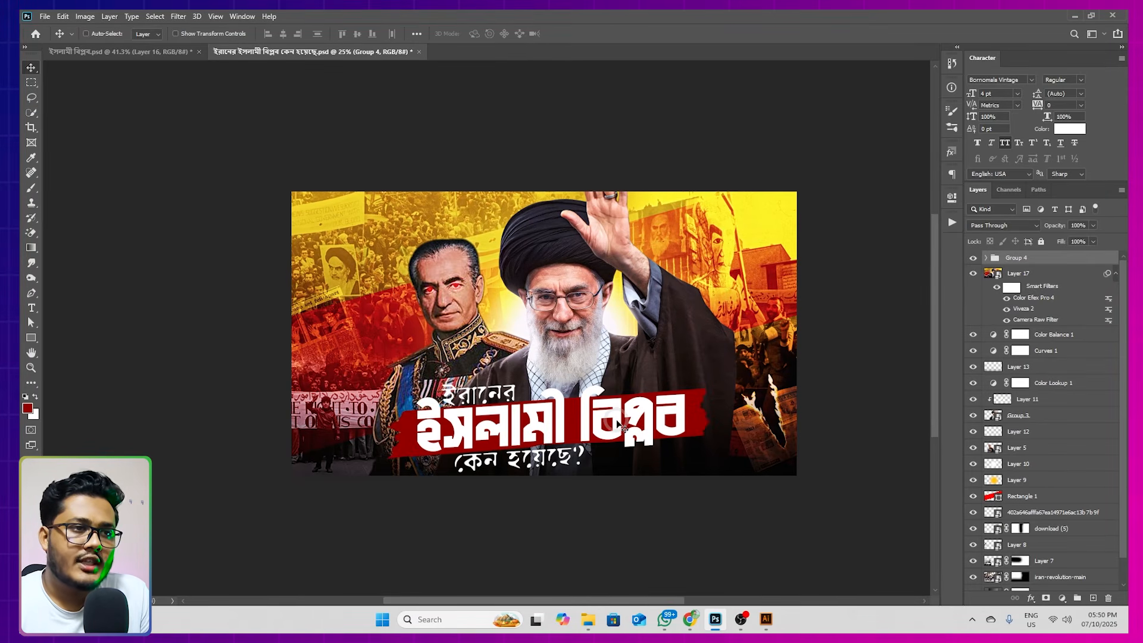
left_click(974, 260)
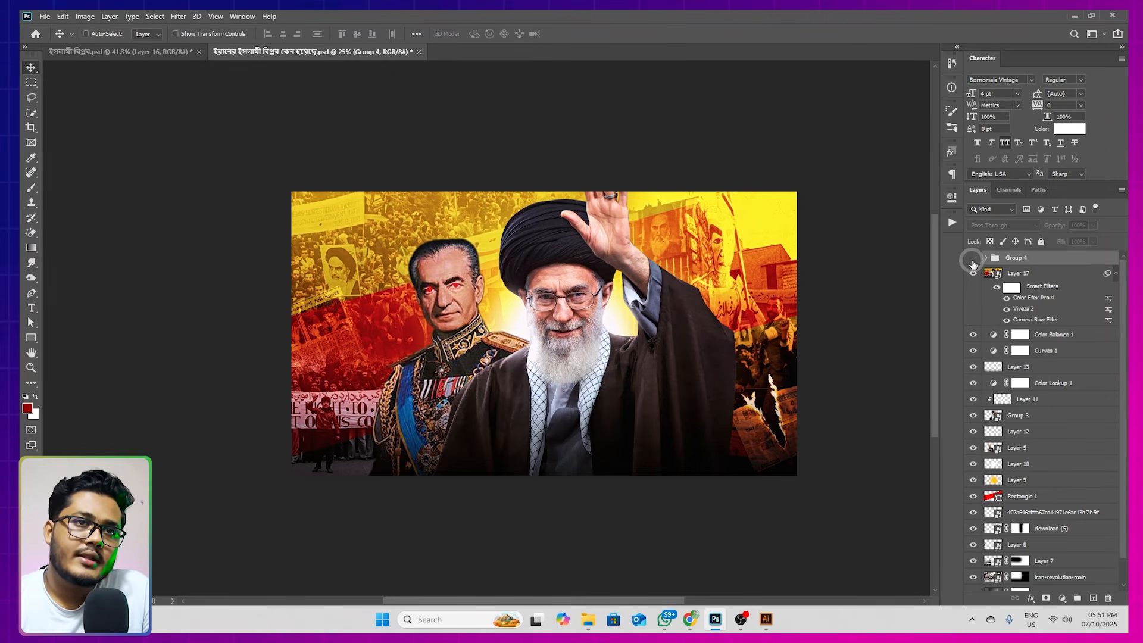
left_click(974, 260)
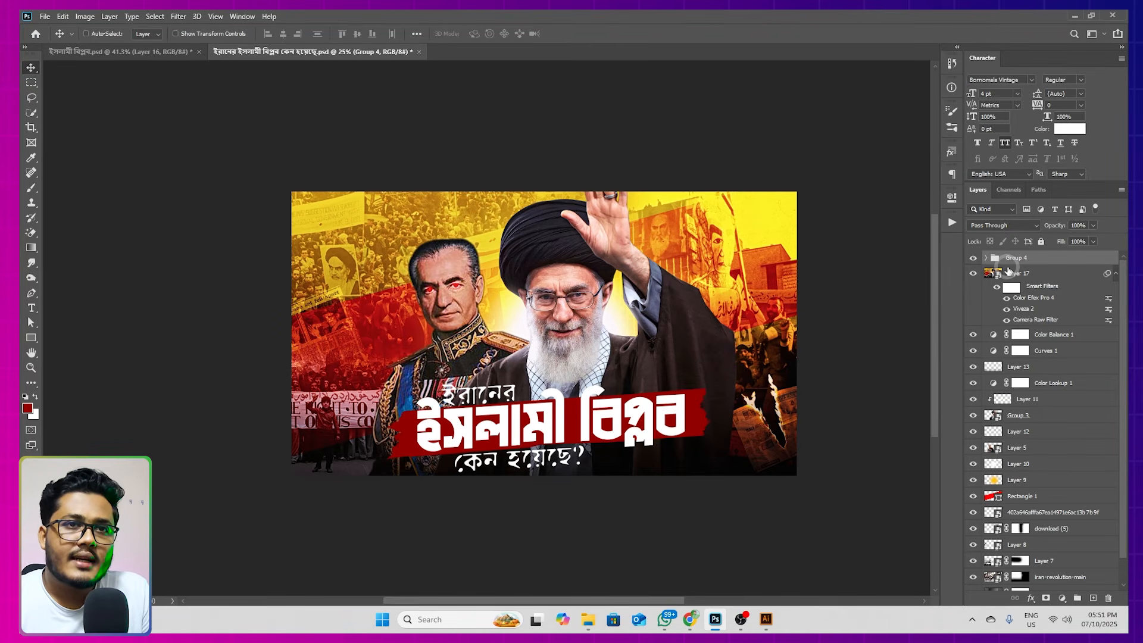
left_click(974, 258)
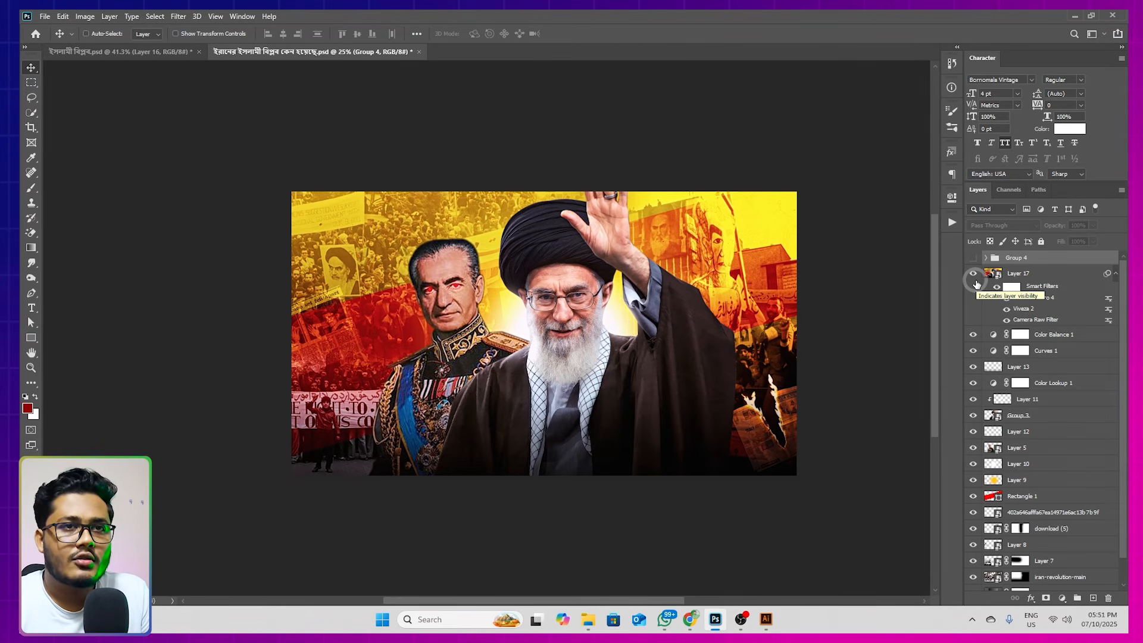
left_click(974, 258)
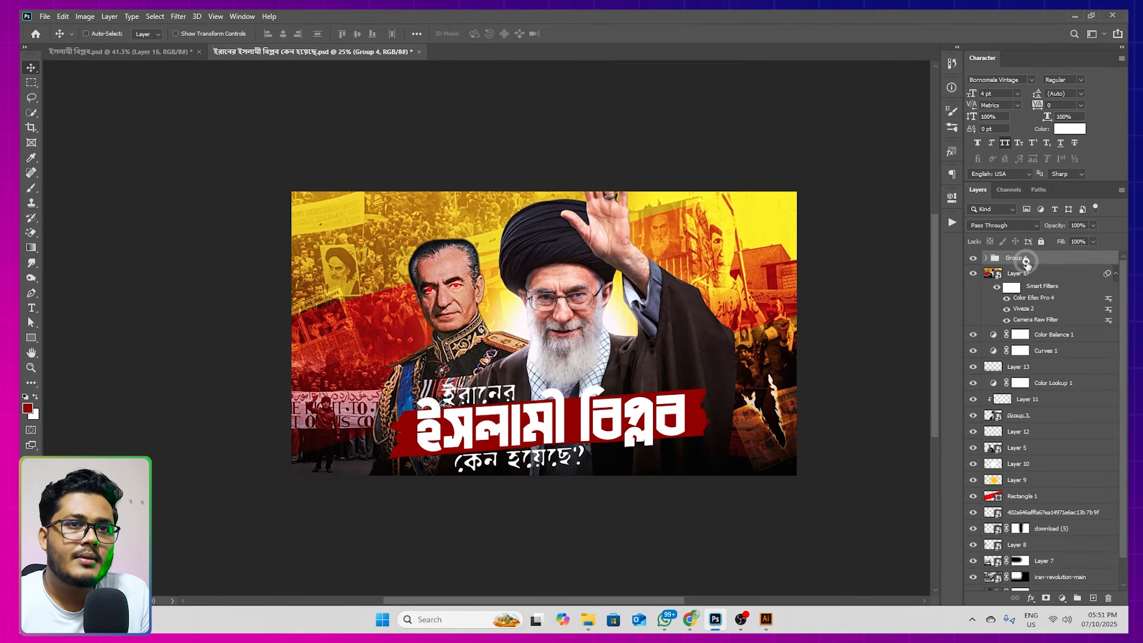
left_click_drag(508, 430, 548, 424)
key("ctrl+z")
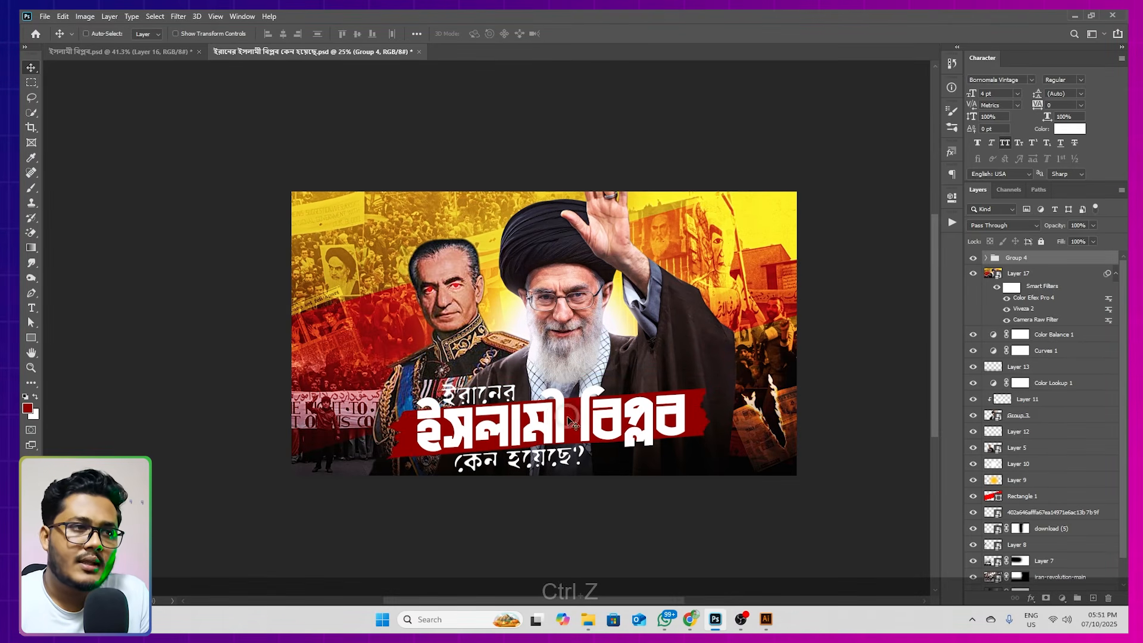
Collapse the smart filter list of Layer 17 and switch to the ইসলামী বিপ্লব.psd document
left_click(1013, 272)
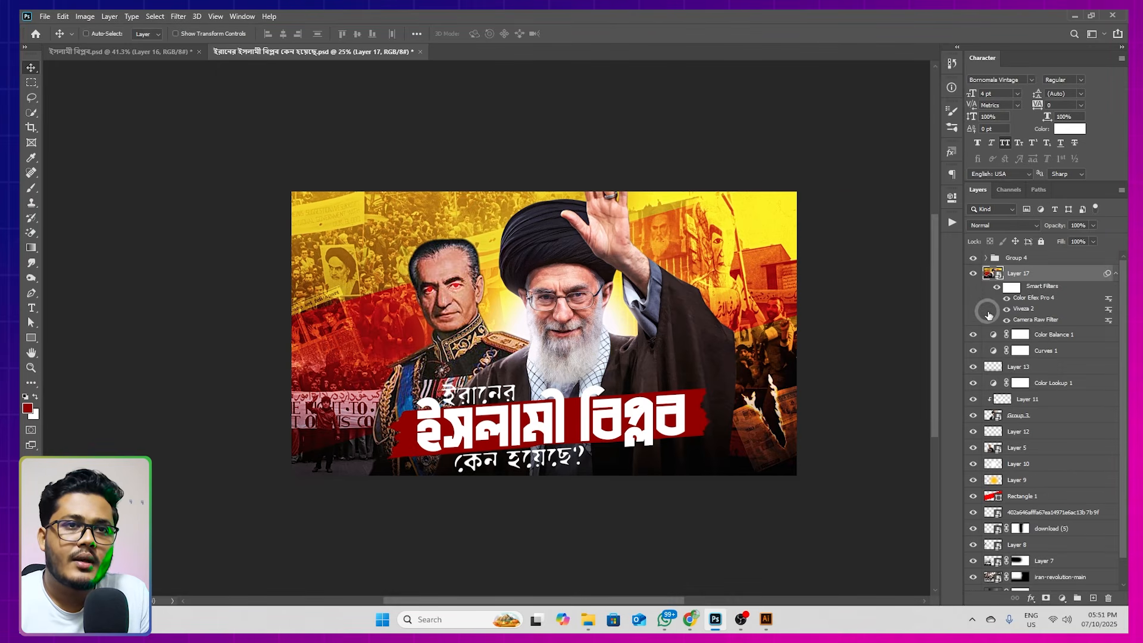
left_click(1116, 272)
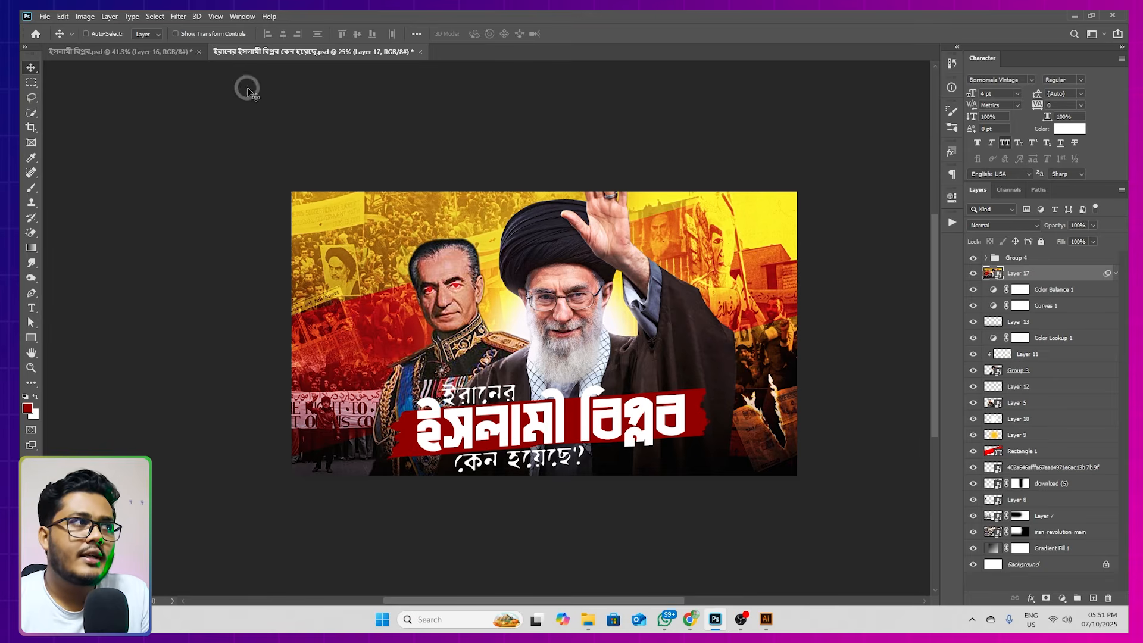
left_click(173, 52)
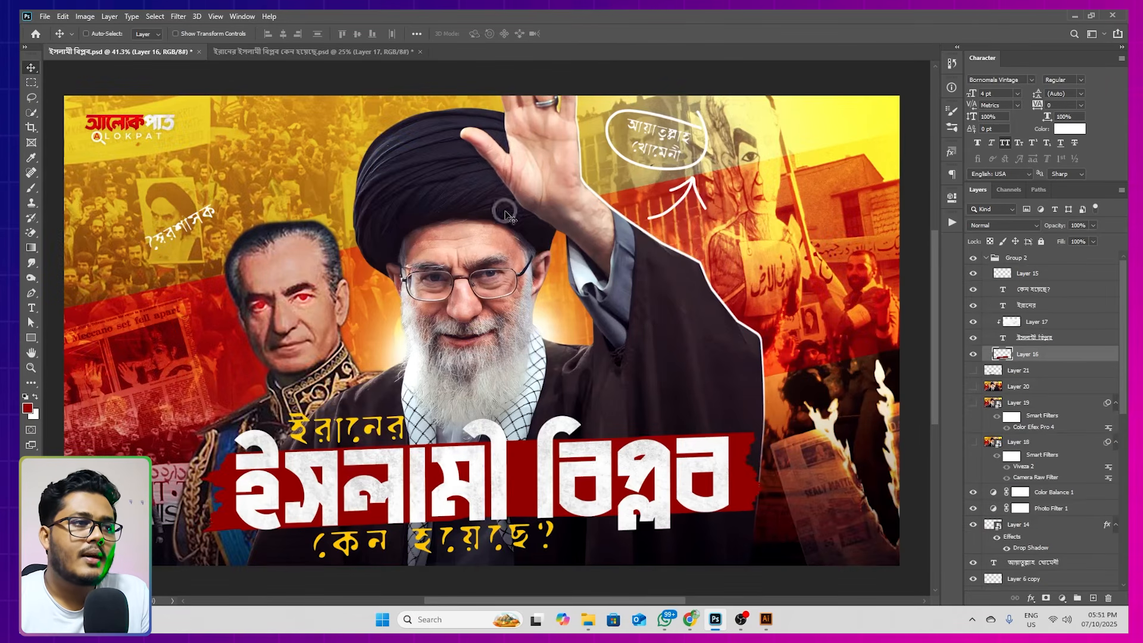
Show Layers 18 to 21 beneath the collapsed Group 2 and examine the circled label and arrow beside the uniformed figure
left_click(696, 309, "alt")
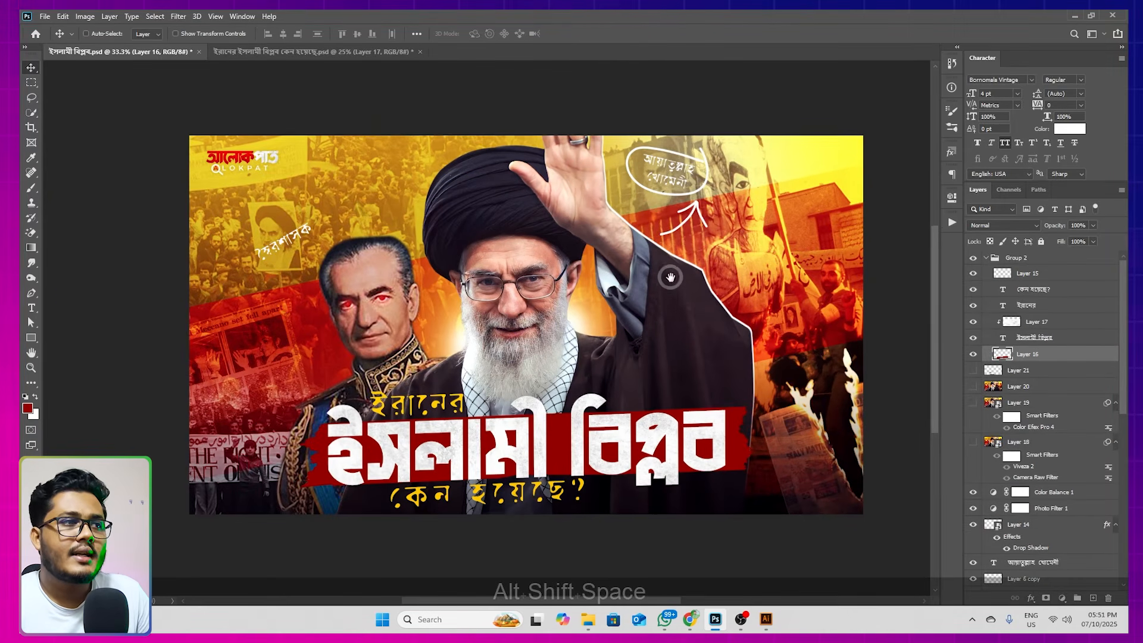
left_click_drag(671, 277, 670, 294)
left_click(985, 257)
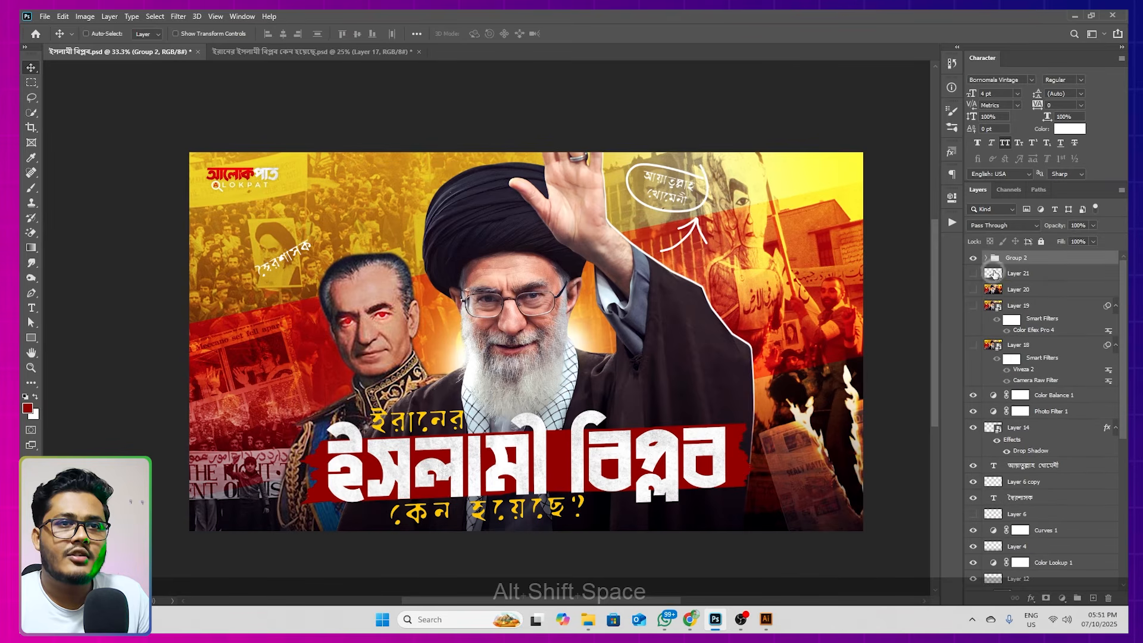
left_click_drag(975, 274, 974, 346)
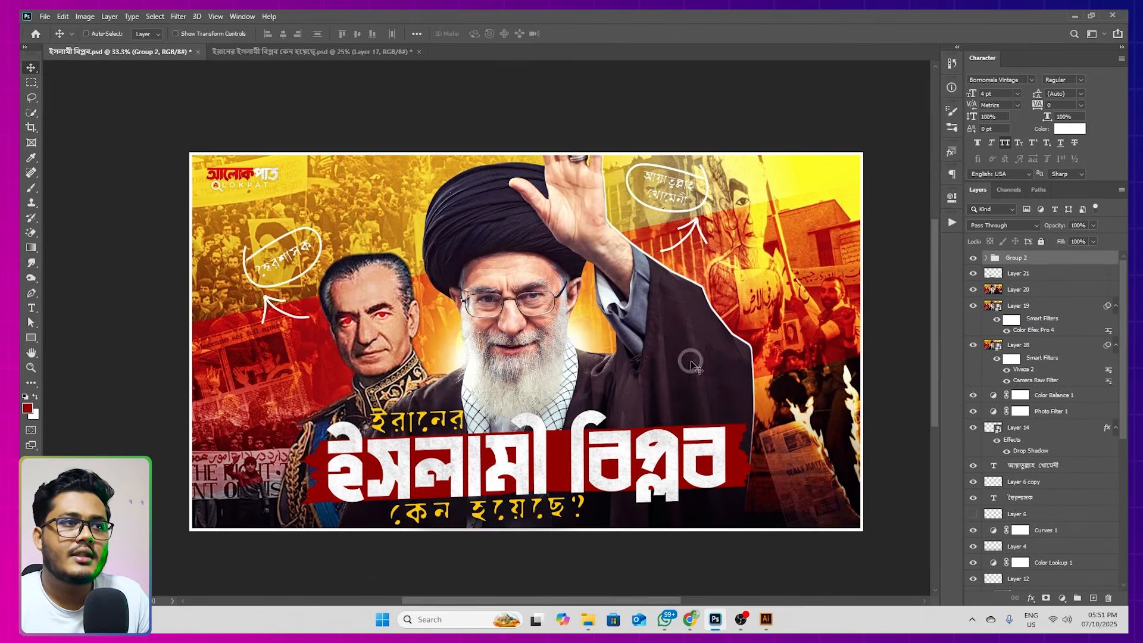
left_click_drag(685, 329, 685, 348)
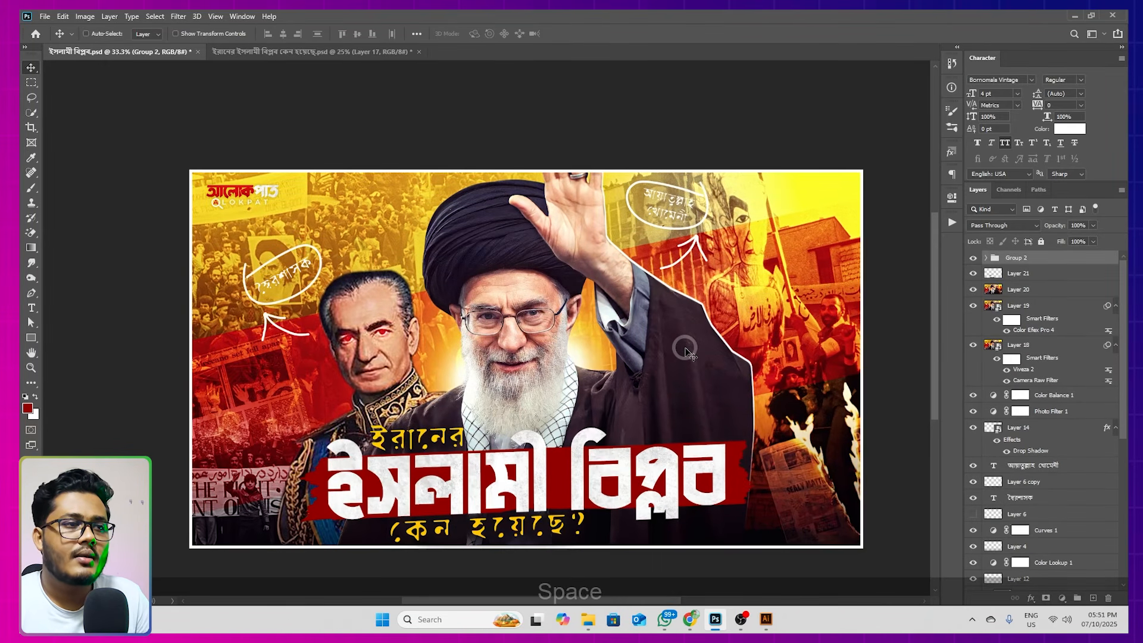
left_click(365, 51)
left_click(117, 53)
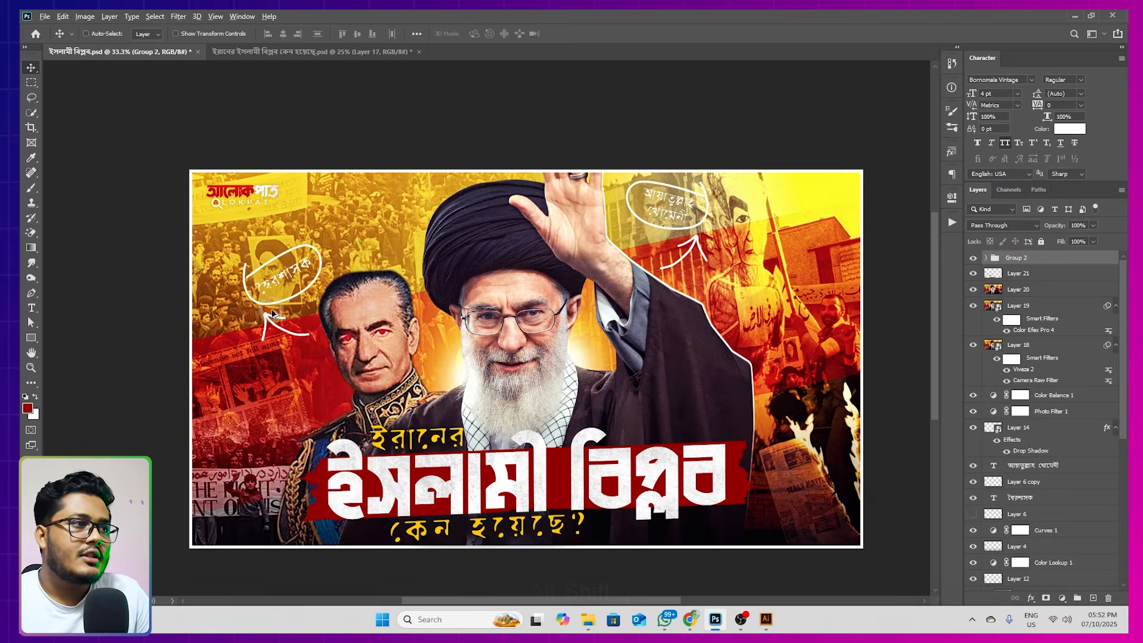
scroll(272, 314, "up", 2)
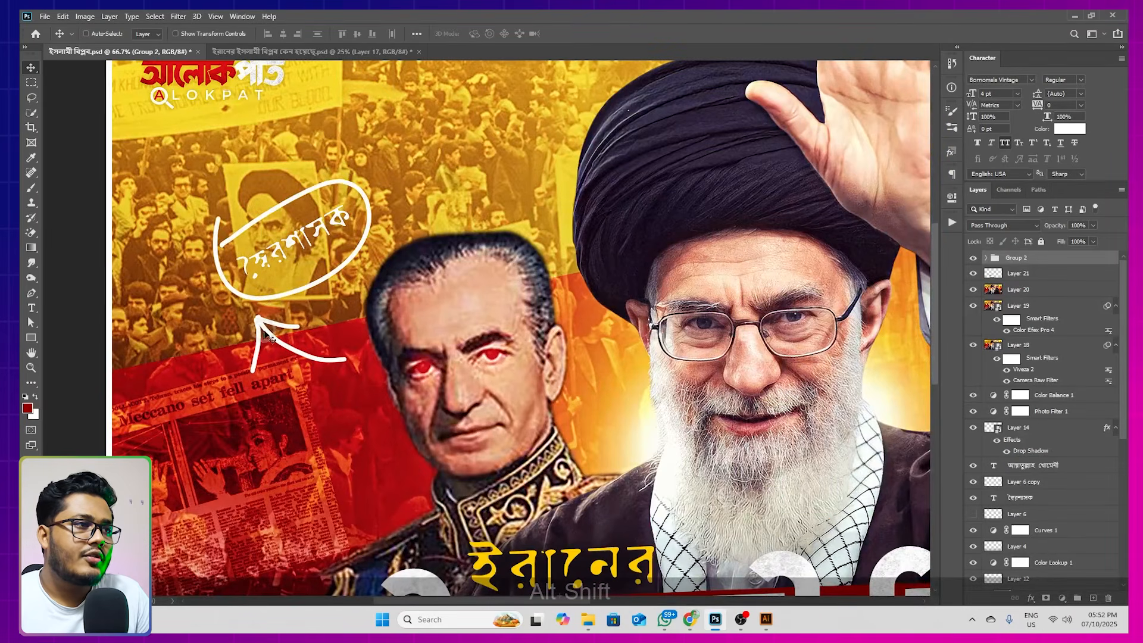
scroll(289, 310, "down", 2)
scroll(292, 306, "up", 2)
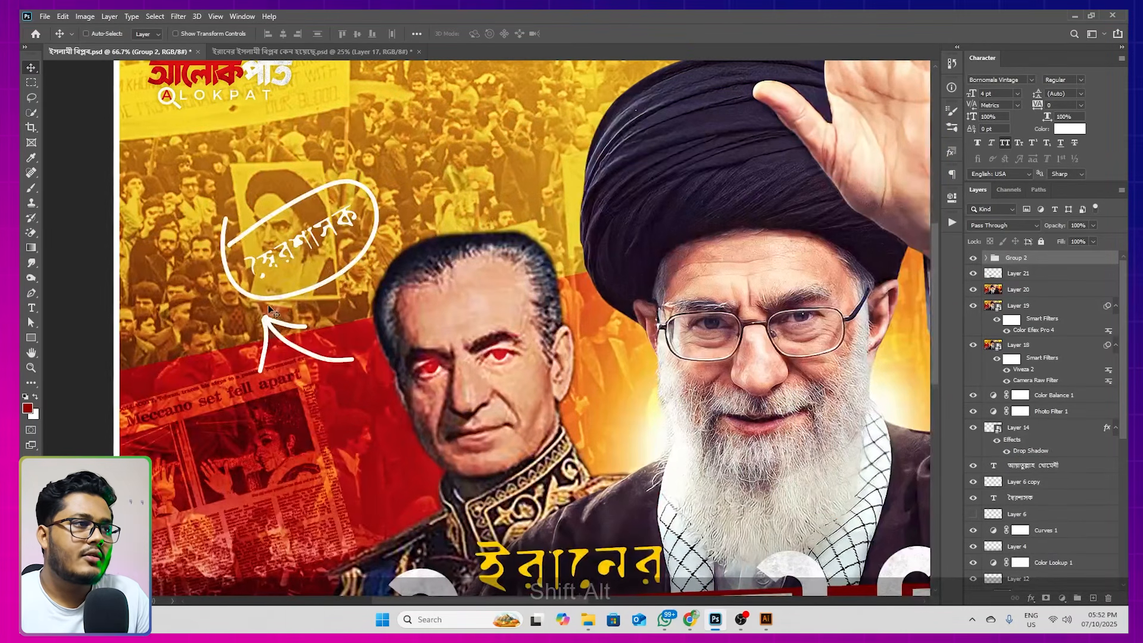
Find 282_Arrow_Set.jpg in the Tex Effect folder inside Effect, preview it, and open it in Photoshop
left_click(589, 619)
left_click(89, 44)
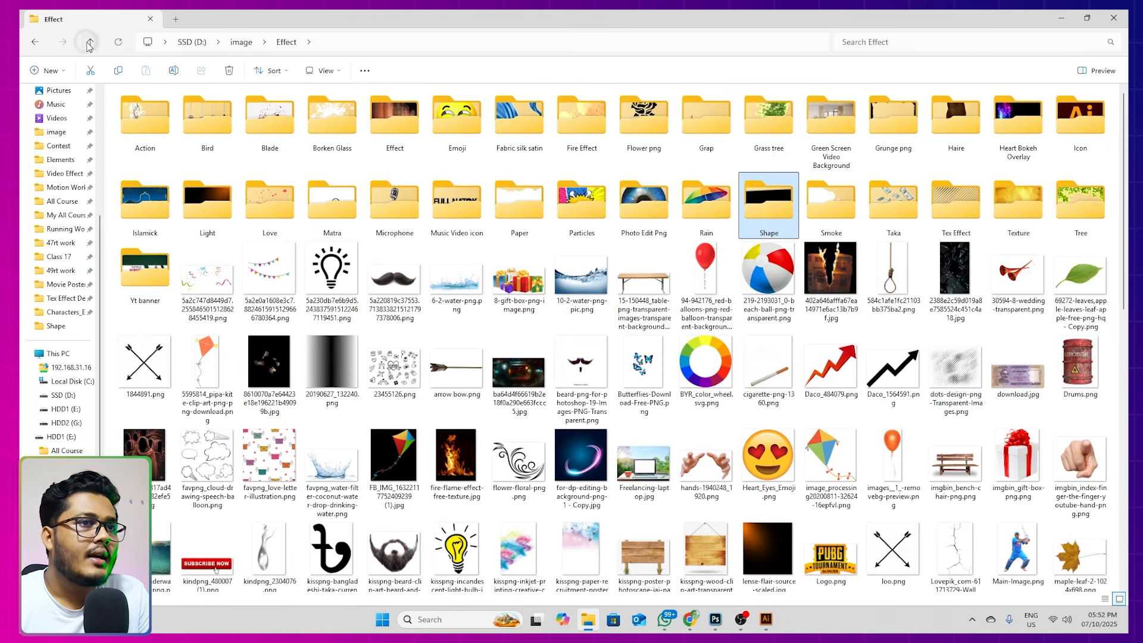
left_click(1020, 232)
double_click(1020, 233)
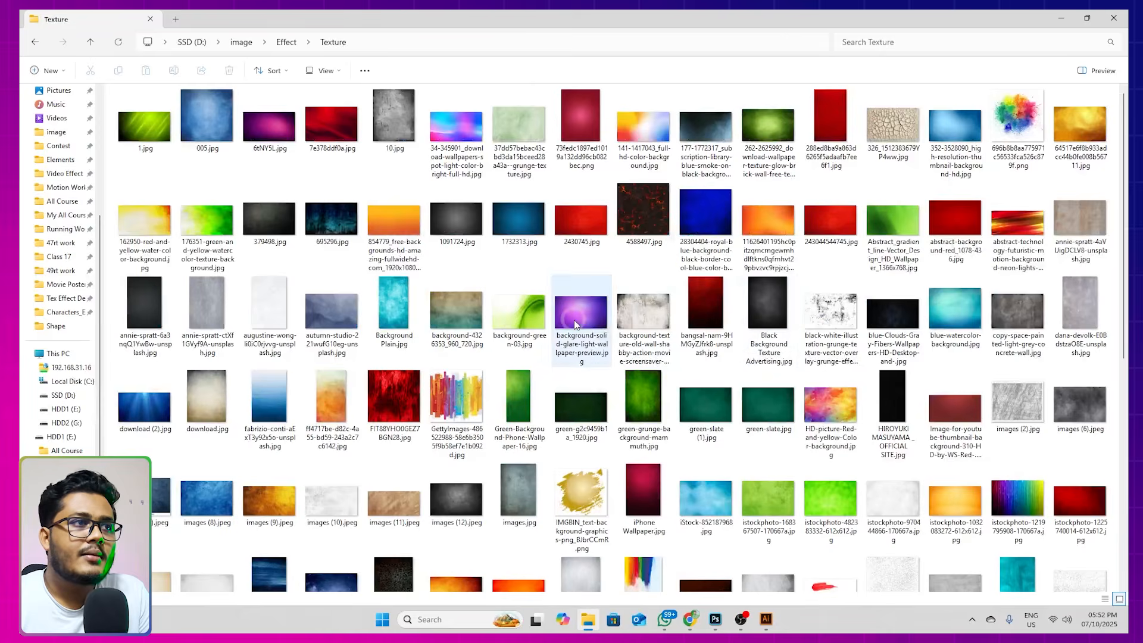
left_click(94, 42)
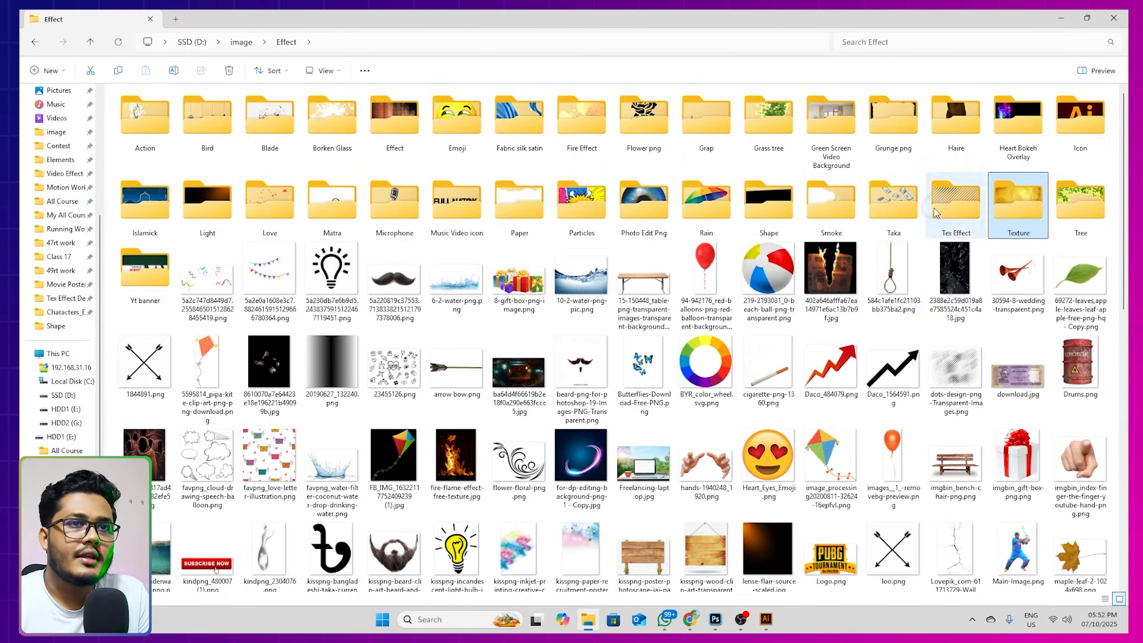
double_click(951, 205)
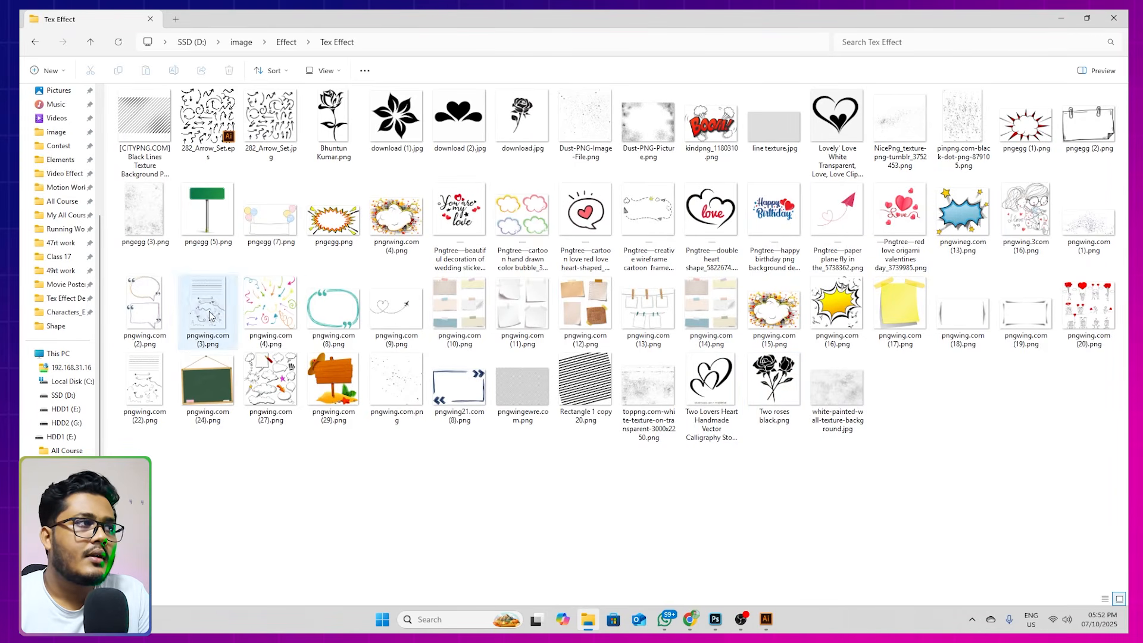
left_click(267, 127)
double_click(268, 126)
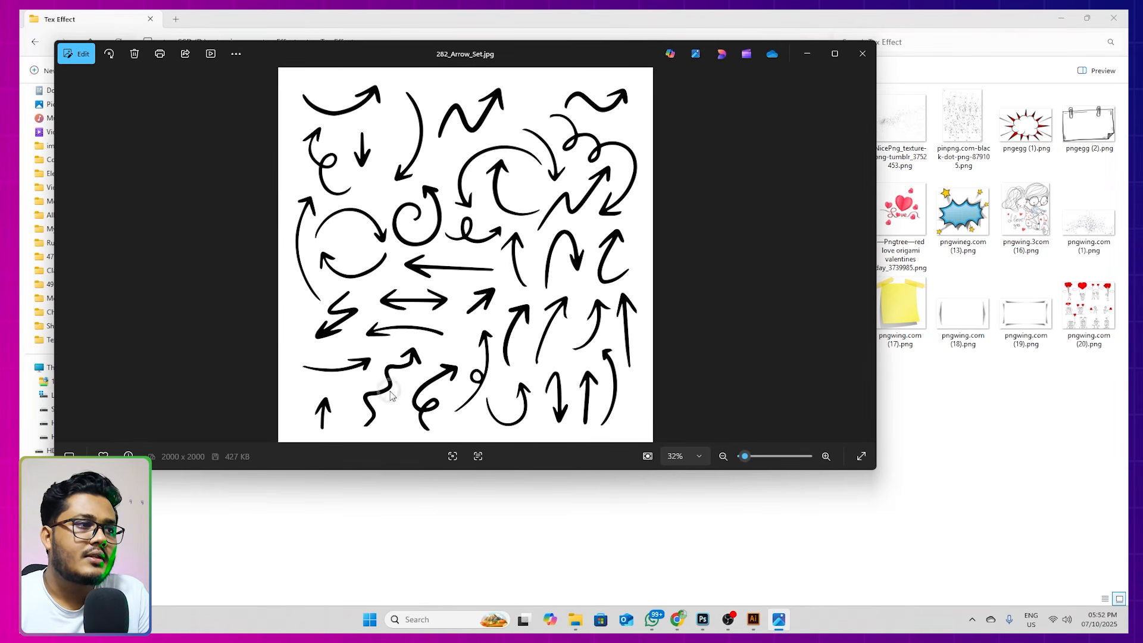
left_click(863, 53)
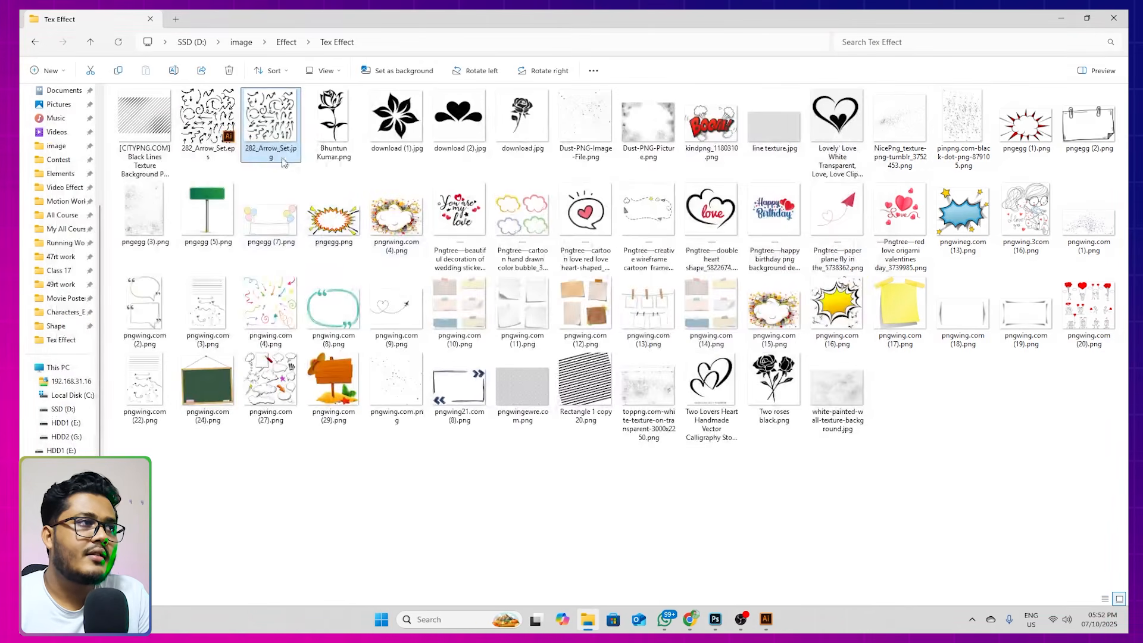
left_click(721, 599)
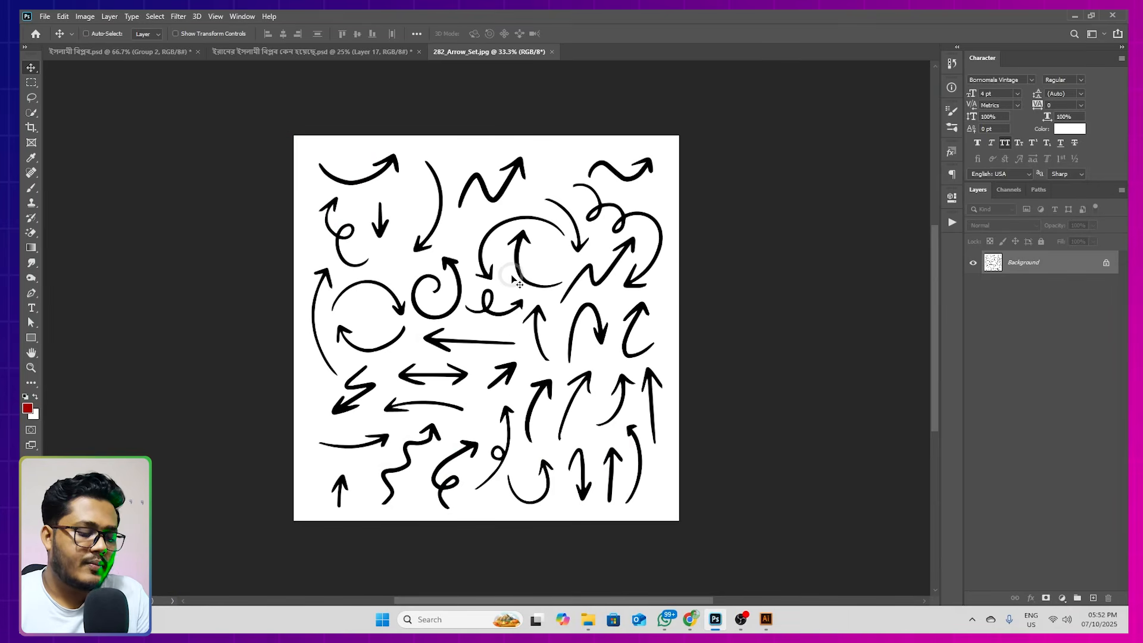
Erase the white background of the arrow set and copy its first curved arrow into ইরানের ইসলামী বিপ্লব কেন হয়েছে.psd
key("e")
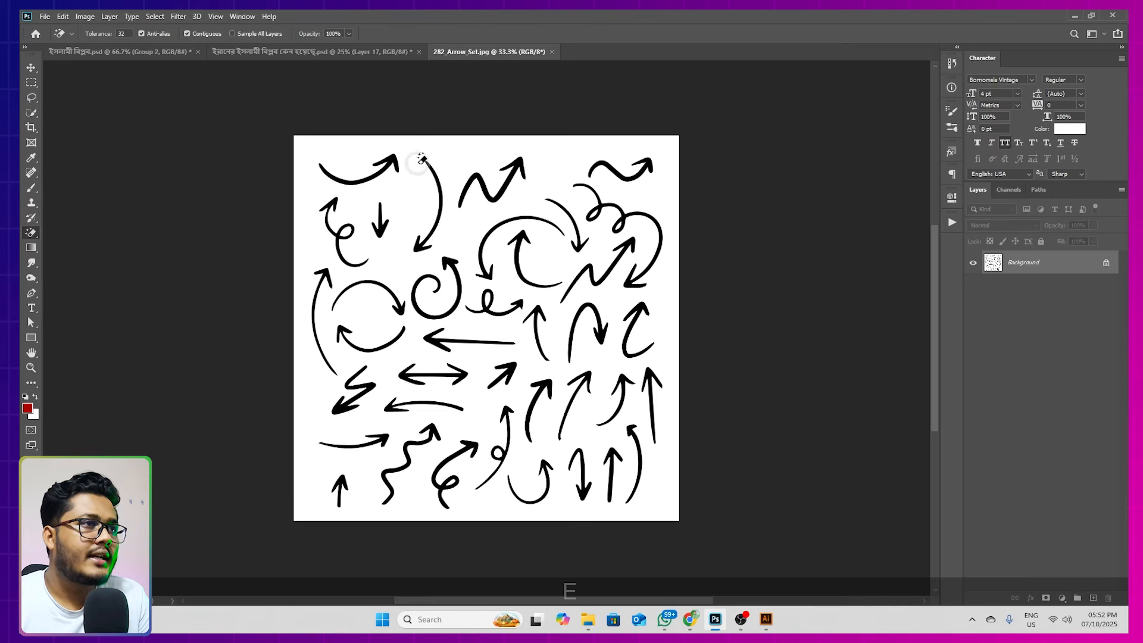
left_click(460, 142)
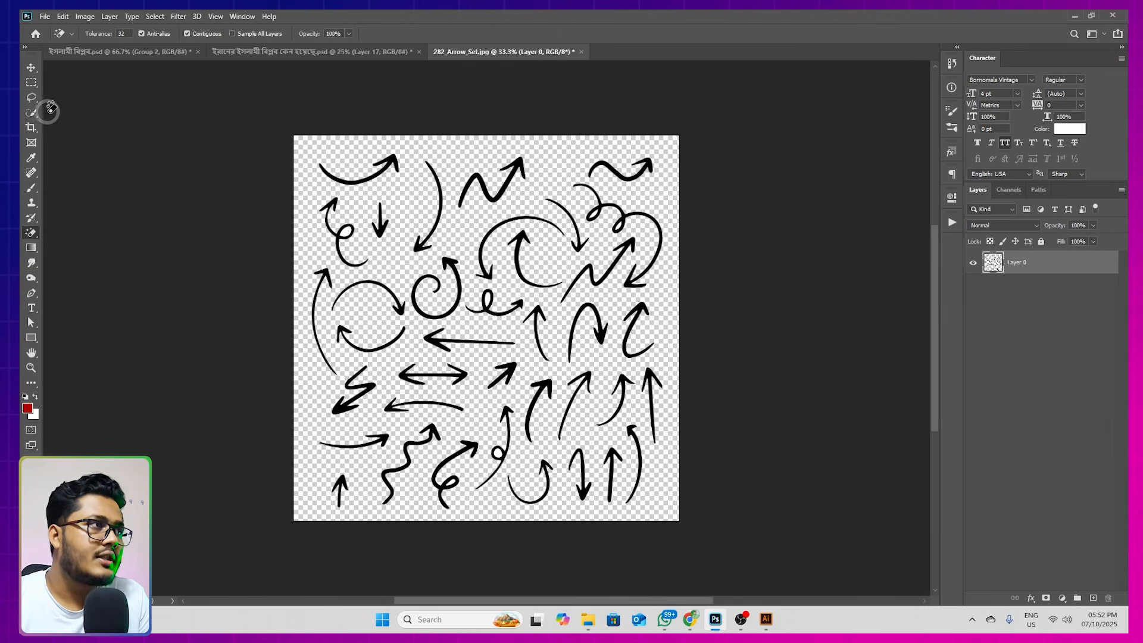
left_click(31, 97)
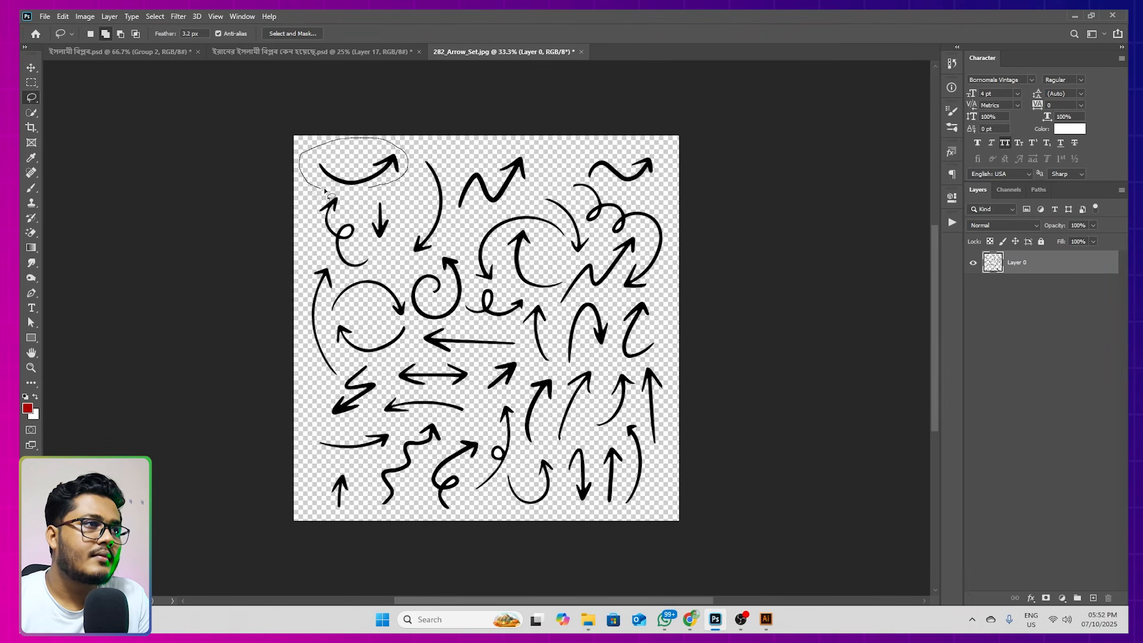
left_click_drag(365, 189, 362, 188)
key("v")
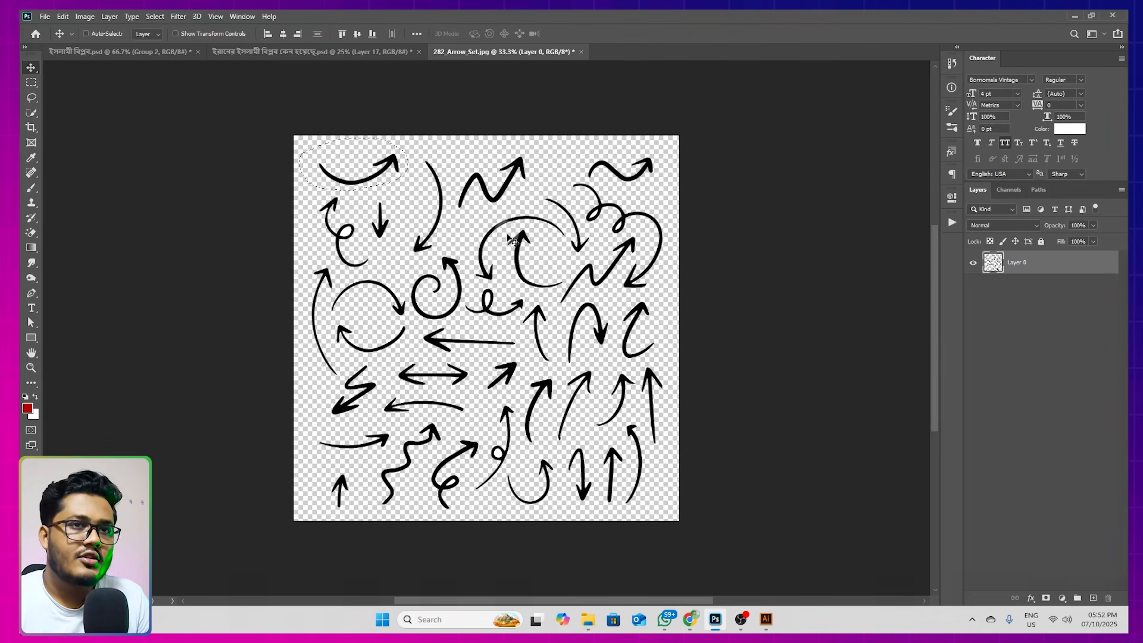
mouse_move(342, 174)
left_mouse_down()
mouse_move(292, 157)
mouse_move(237, 51)
mouse_move(399, 290)
left_mouse_up()
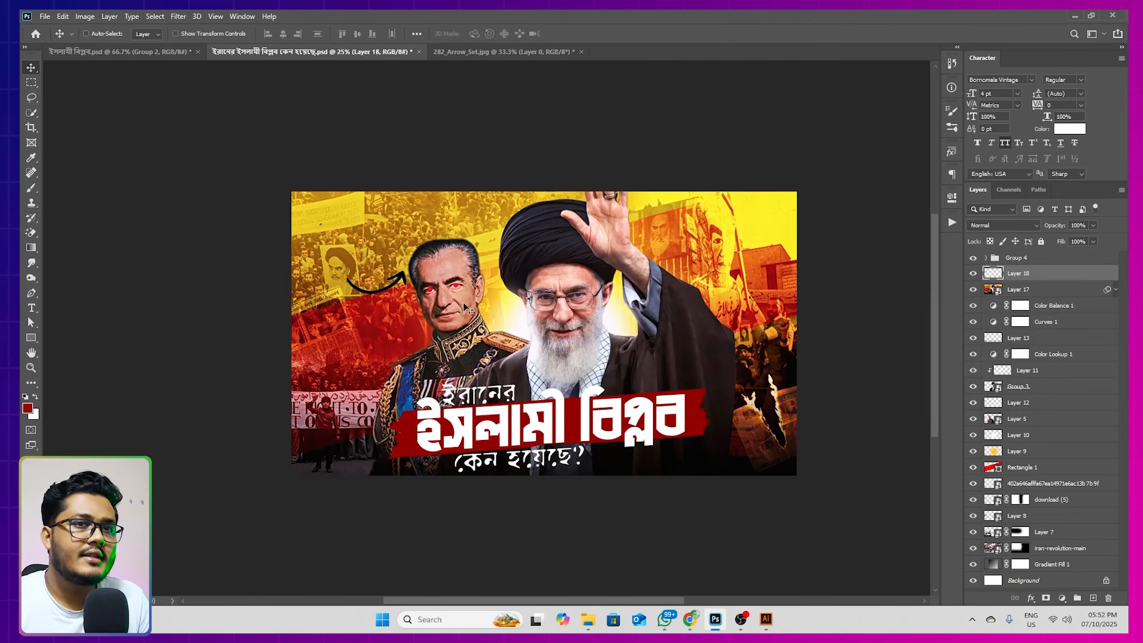
Fill the imported curved arrow with white, keeping its transparent pixels unfilled
key("x")
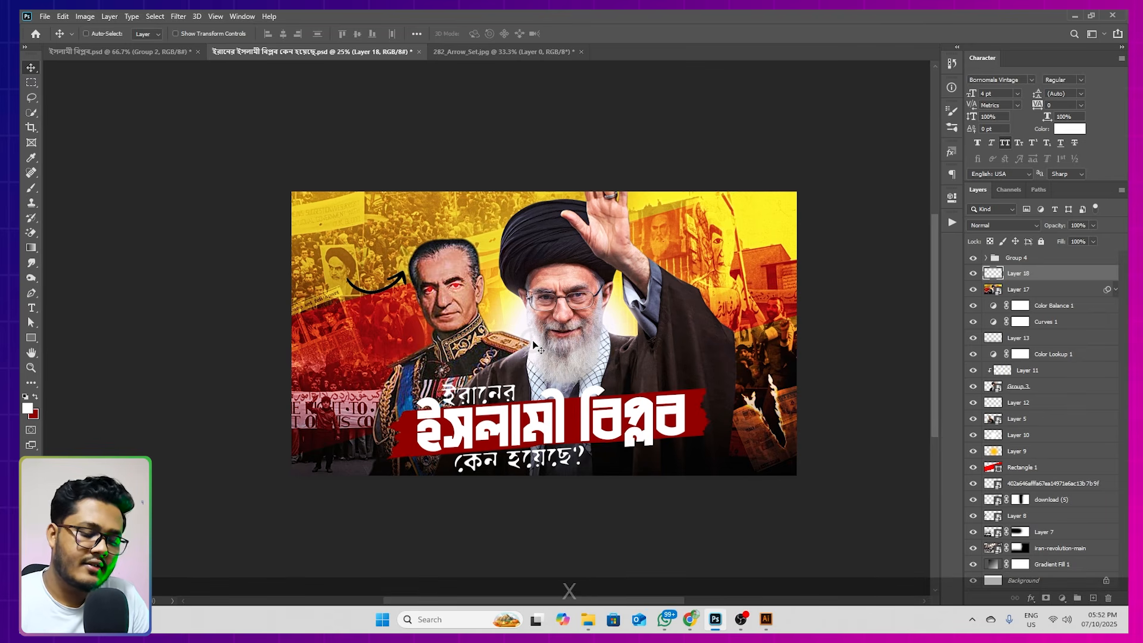
key("alt+shift+BackSpace")
key("v")
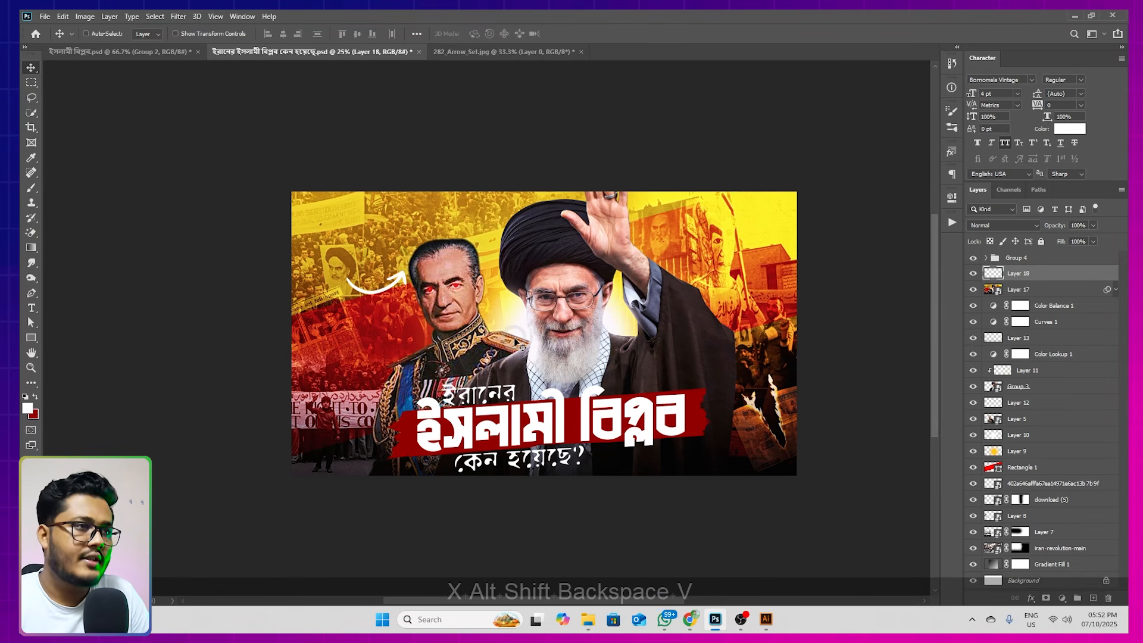
Flip the white arrow horizontally and tilt it so it points from the uniformed figure up toward the crowd photo
key("ctrl+t")
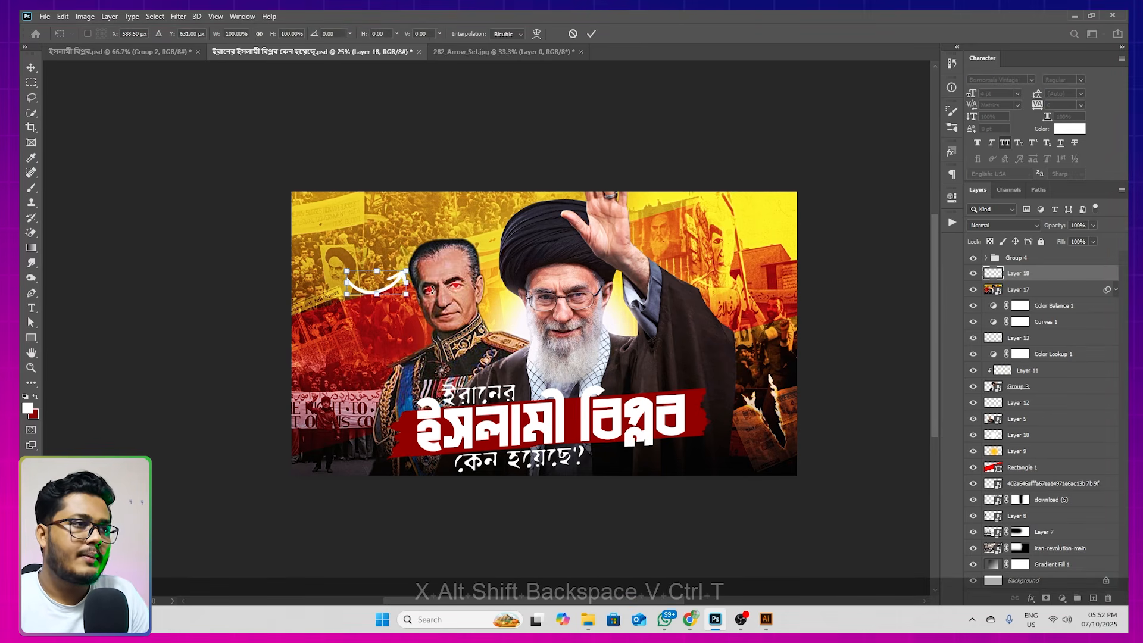
right_click(379, 281)
left_click(439, 480)
left_click_drag(438, 281, 365, 299)
key("Return")
scroll(375, 304, "up", 3)
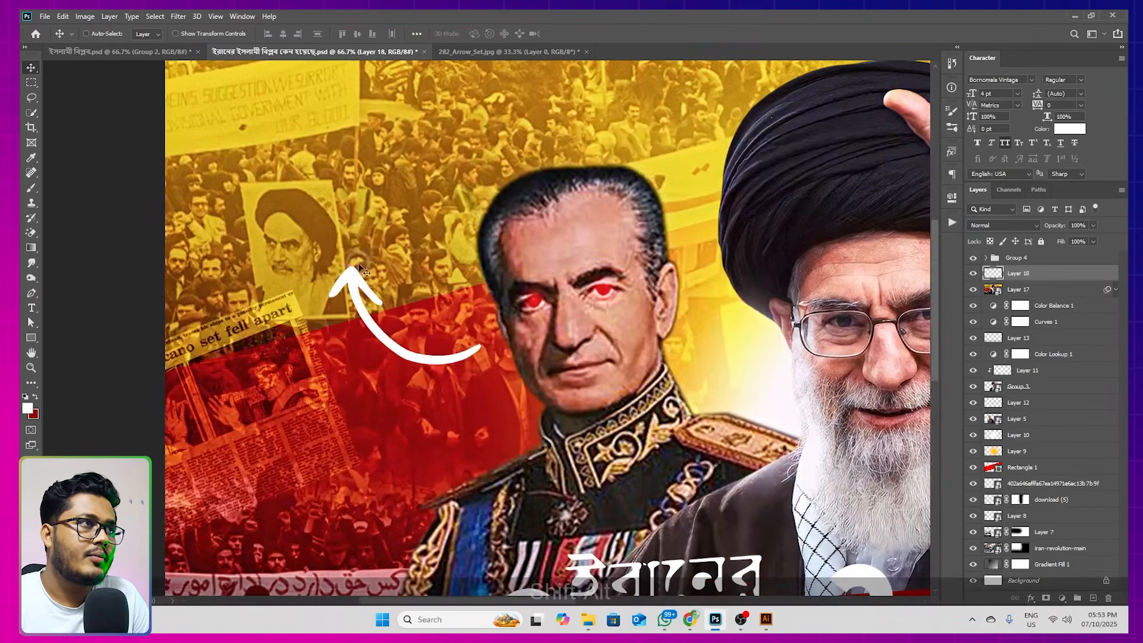
Check the reference design's circled label, add a new layer above the arrow, and choose the Hard Round brush at 29 px
left_click(137, 56)
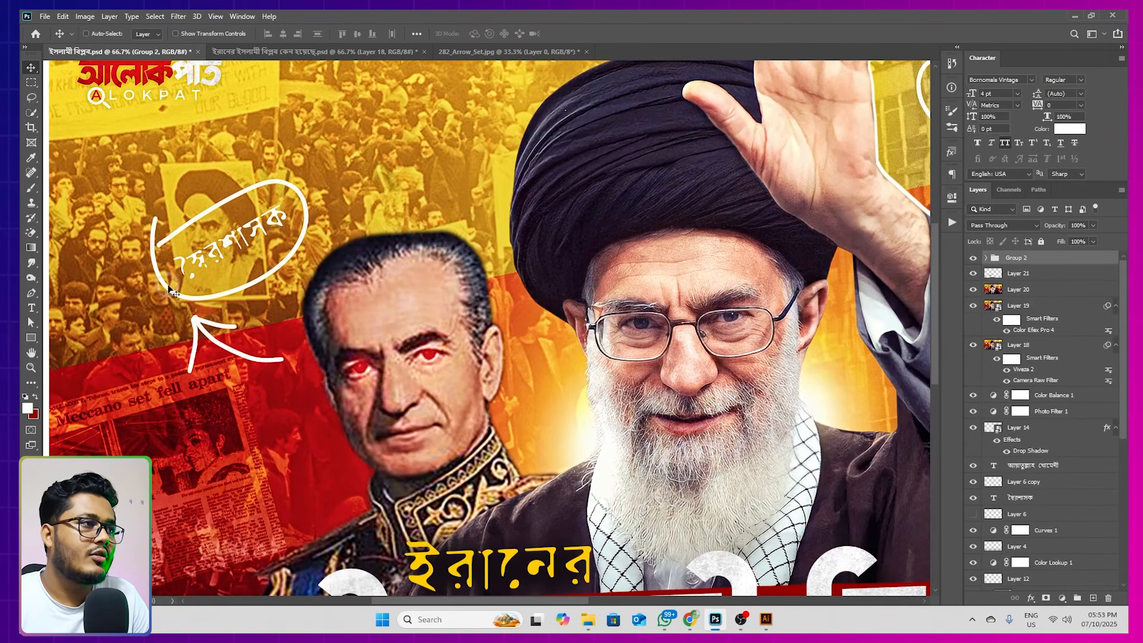
left_click(481, 55)
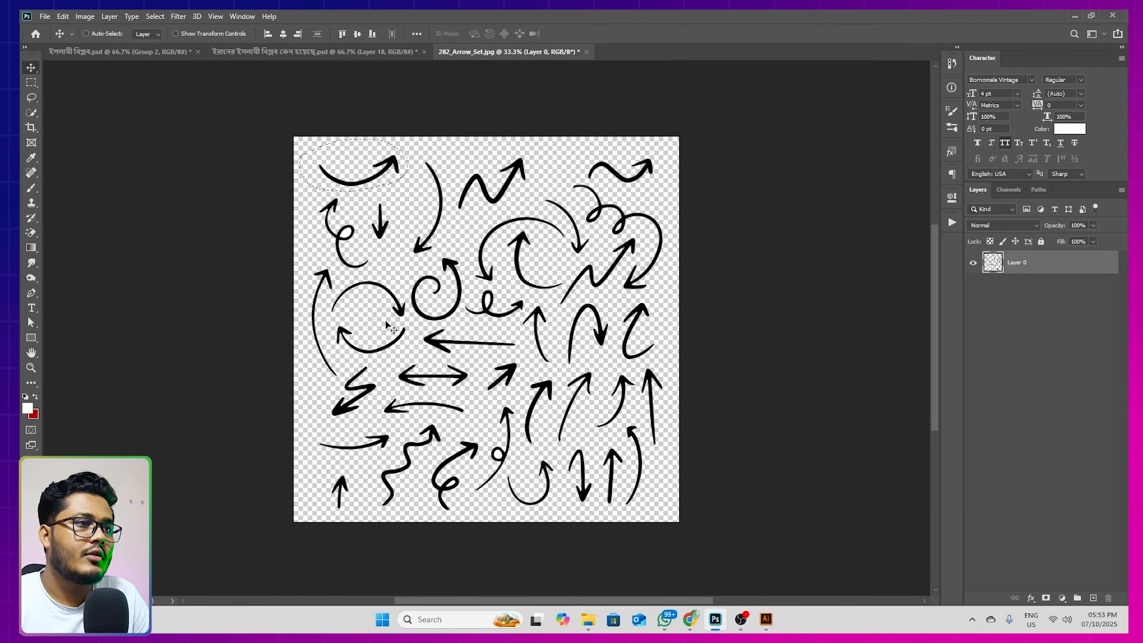
left_click_drag(479, 269, 334, 317)
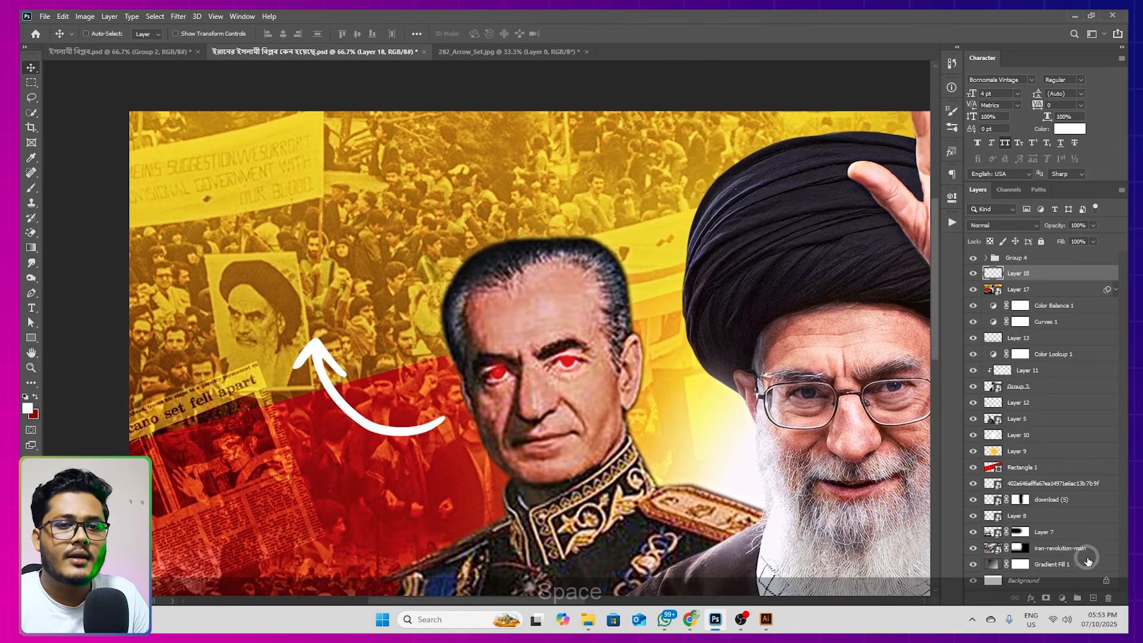
left_click(1094, 597)
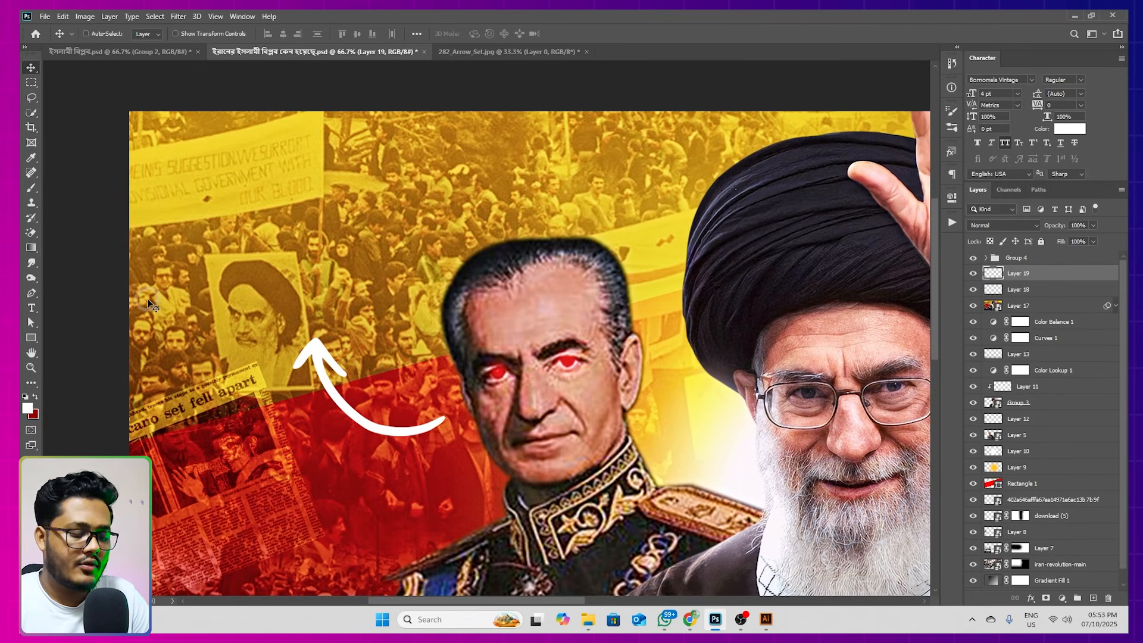
key("b")
right_click(297, 172)
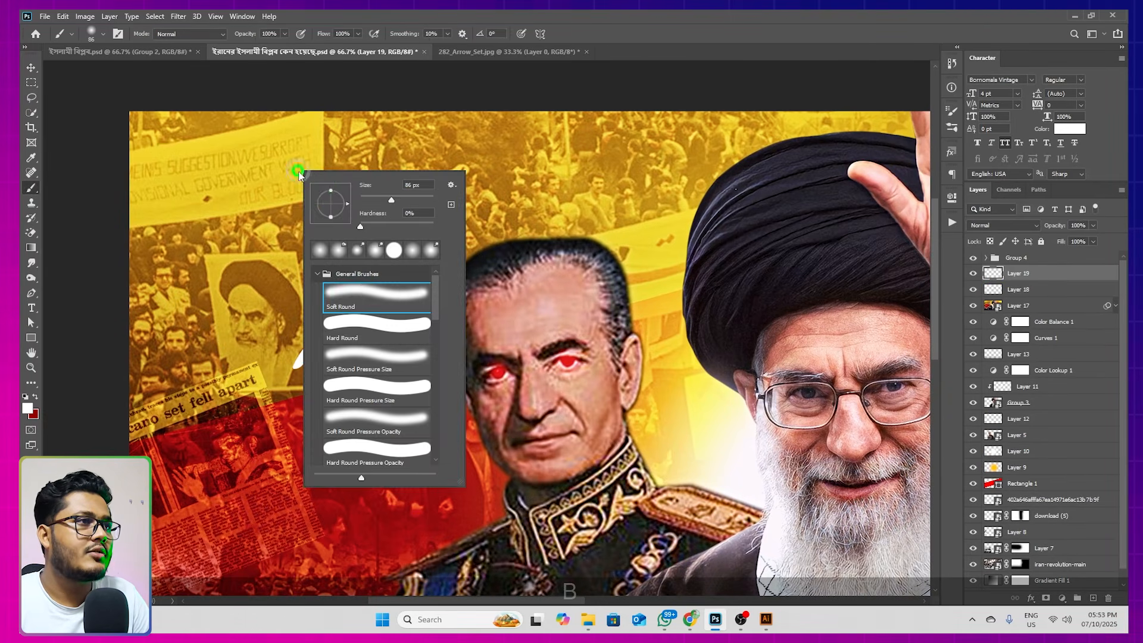
left_click(352, 329)
left_click_drag(372, 203, 371, 203)
Reduce the brush to 17 px and draw a freehand white oval above the arrowhead, undoing unsatisfactory strokes
mouse_move(233, 246)
left_mouse_down()
mouse_move(258, 305)
mouse_move(289, 204)
left_mouse_up()
key("ctrl+z")
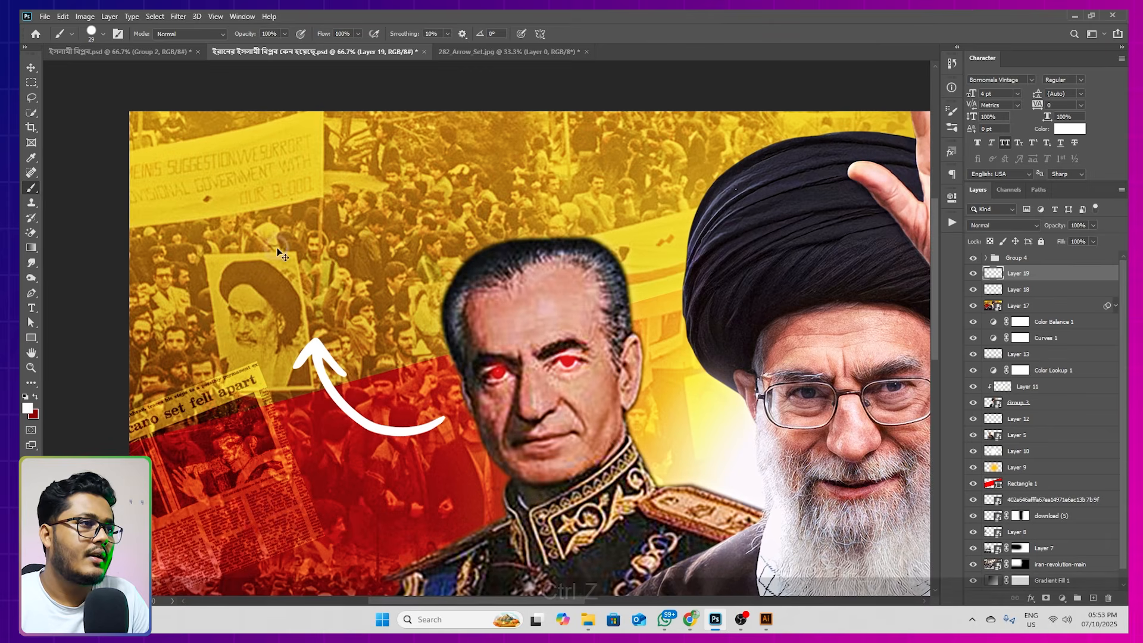
right_click(382, 239)
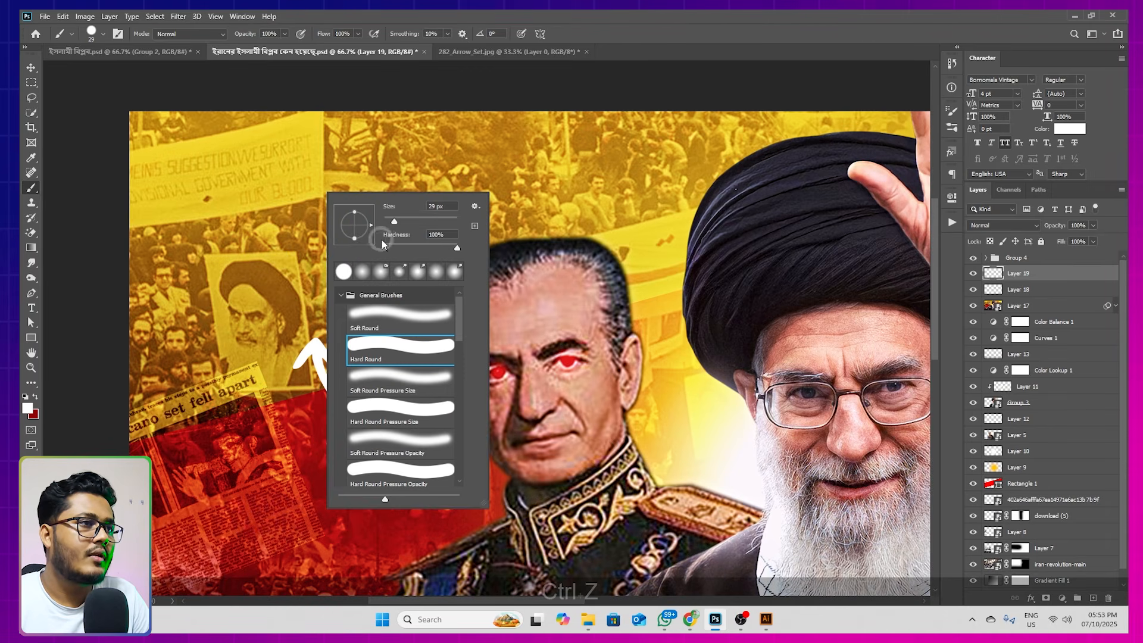
left_click_drag(394, 221, 390, 221)
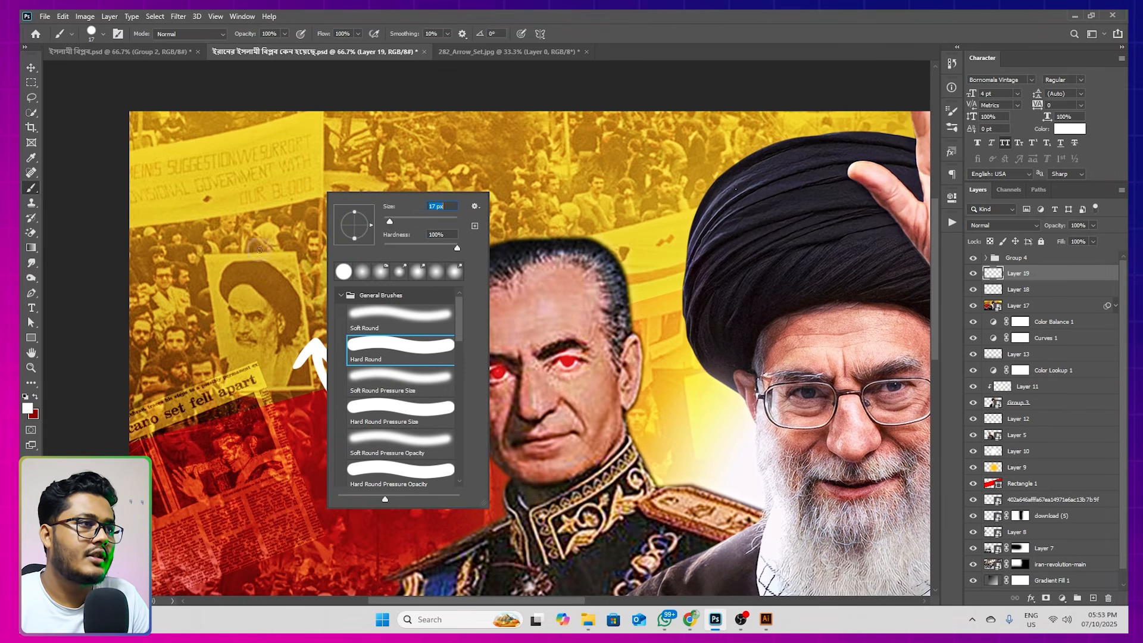
left_click(241, 274)
mouse_move(244, 280)
left_mouse_down()
mouse_move(410, 242)
mouse_move(283, 326)
mouse_move(304, 238)
left_mouse_up()
key("ctrl+z")
mouse_move(219, 283)
left_mouse_down()
mouse_move(393, 238)
mouse_move(236, 244)
left_mouse_up()
key("ctrl+z")
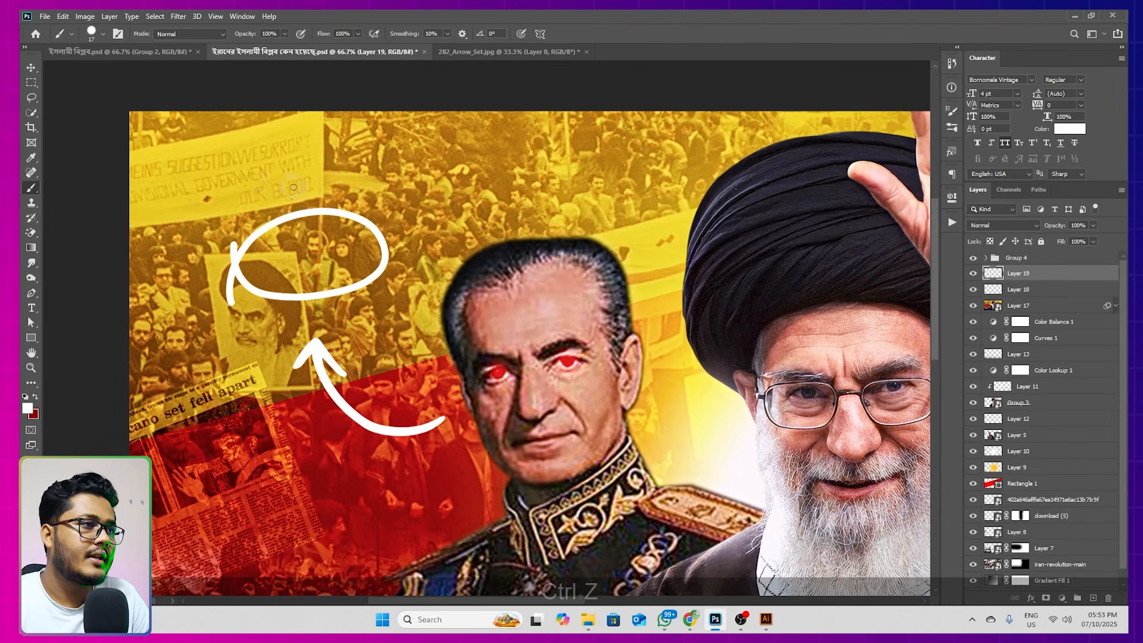
Hide Layers 18 to 20 in ইসলামী বিপ্লব.psd and copy its স্বৈরশাসক text into the white oval of the other document
left_click(31, 68)
left_click(171, 54)
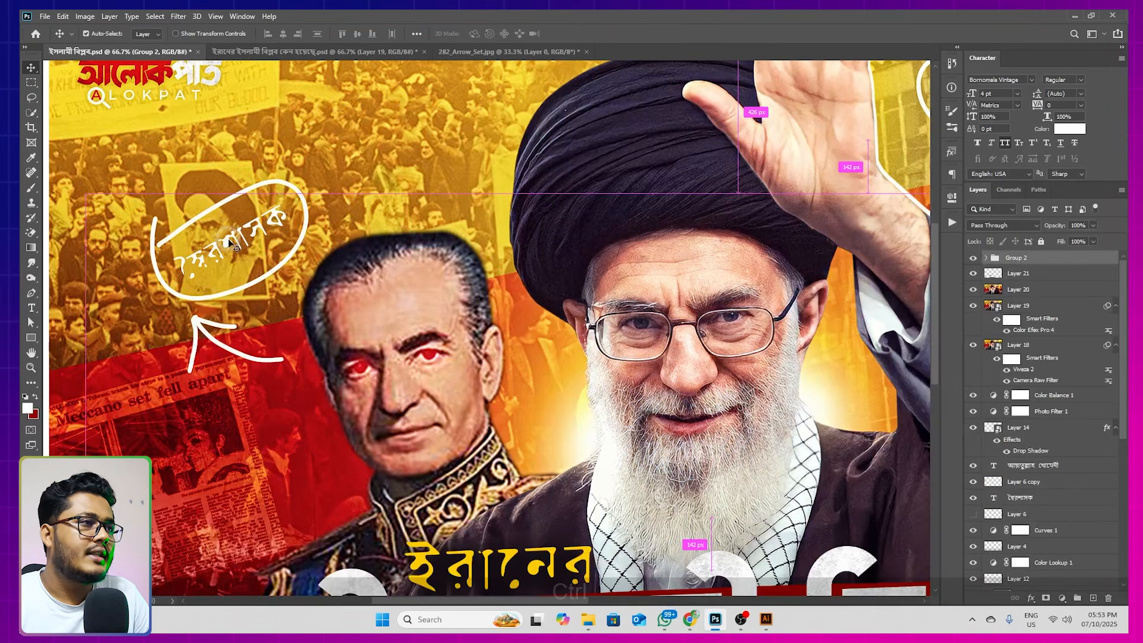
left_click(227, 238, "ctrl")
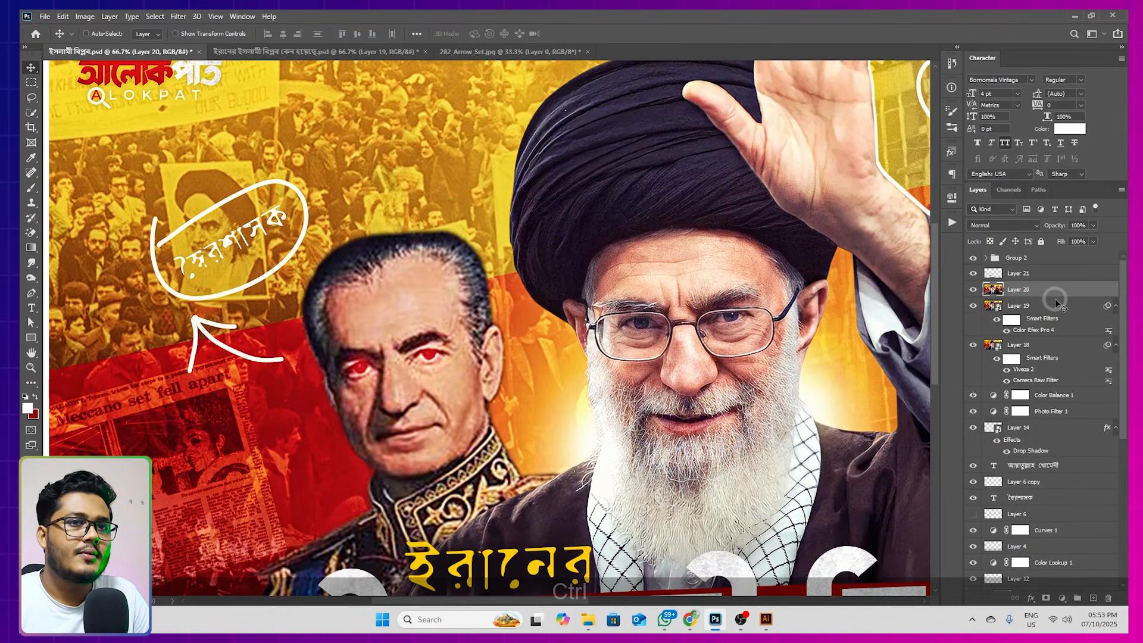
left_click_drag(973, 289, 973, 344)
left_click_drag(241, 254, 233, 211)
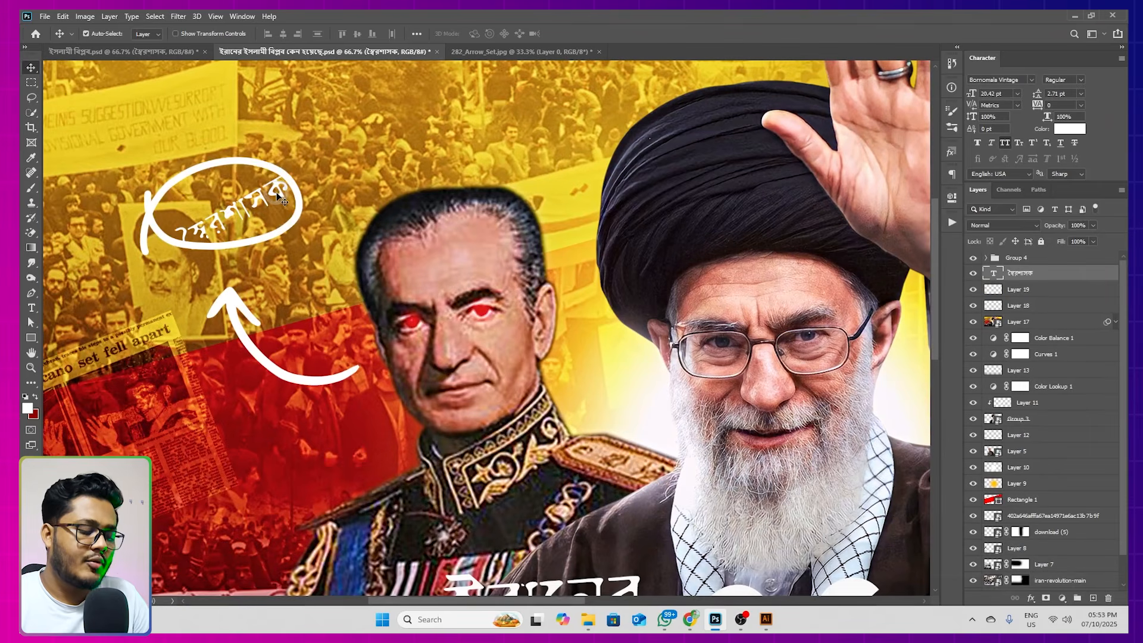
Scale the স্বৈরশাসক text to 78.09%, rotate it 28.69° so it reads level, and fit it inside the white oval
key("ctrl+t")
left_click_drag(297, 170, 660, 186)
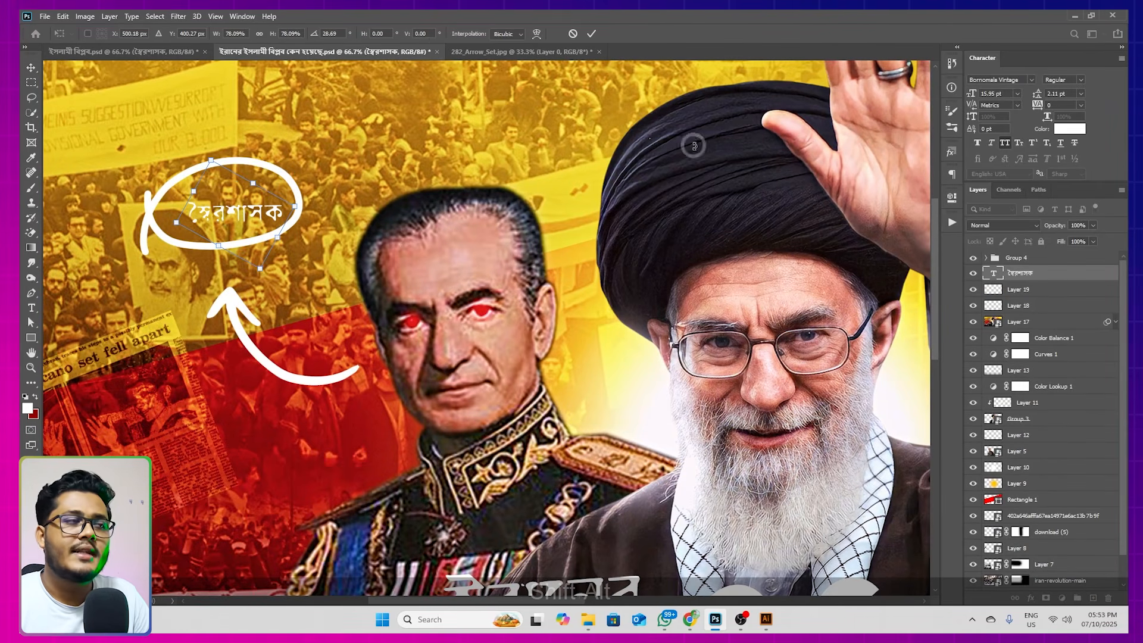
key("Return")
scroll(252, 213, "down", 2)
scroll(253, 212, "up", 3)
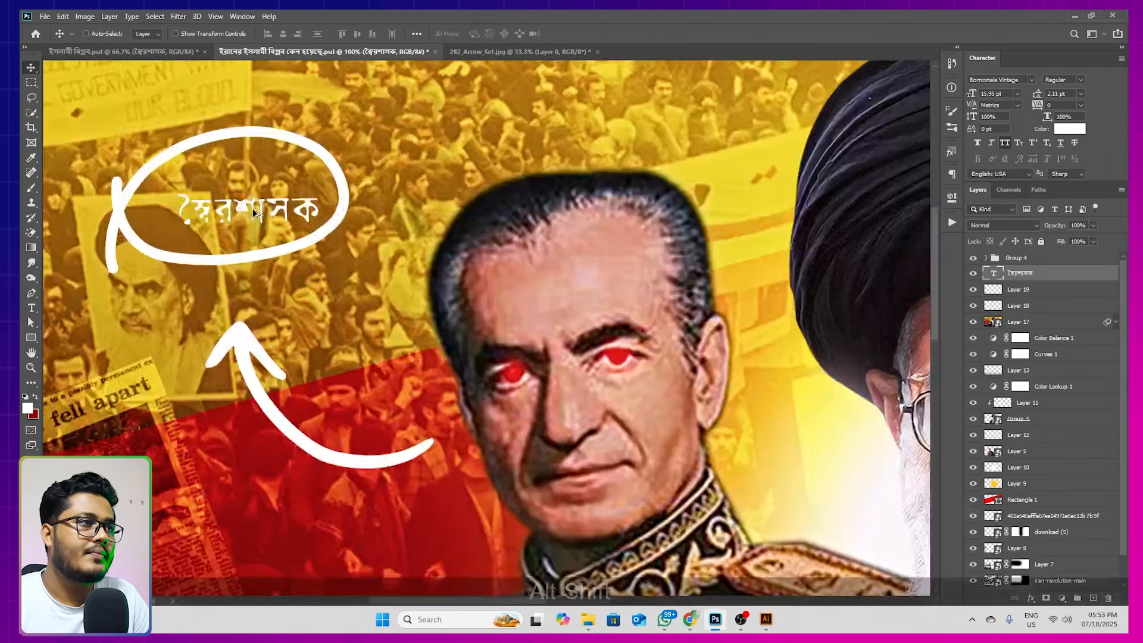
scroll(254, 213, "up", 1)
scroll(253, 212, "down", 3)
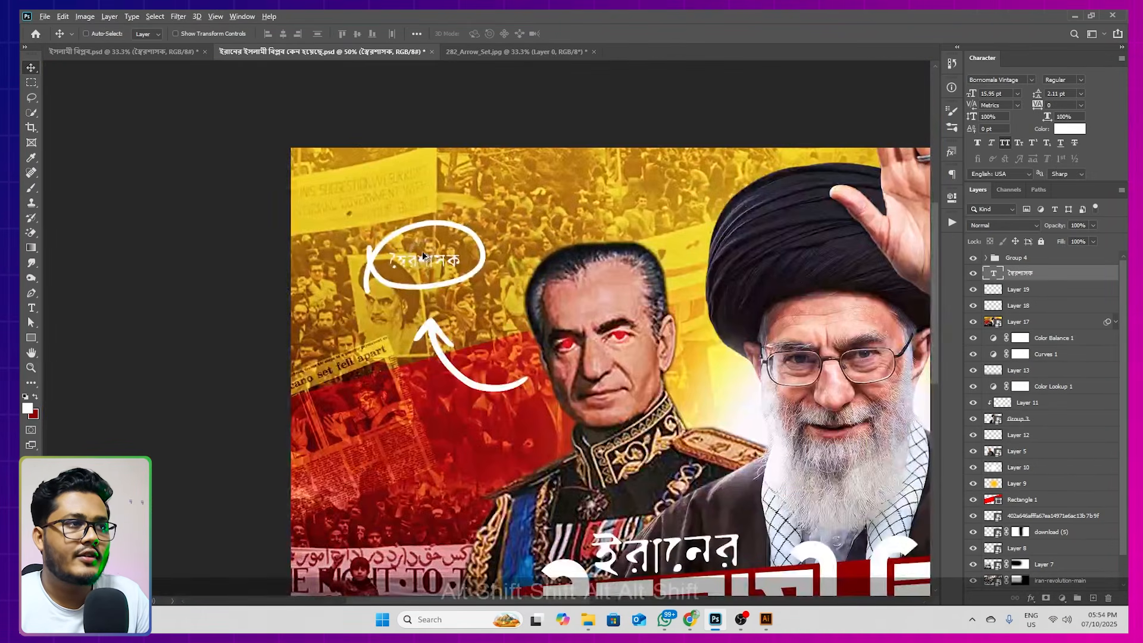
Hide Layers 18 to 20 in ইসলামী বিপ্লব.psd and copy its Alokpat logo into the upper-left corner of the other document's thumbnail
scroll(422, 257, "down", 1)
left_click(169, 52)
left_click(309, 165, "ctrl")
left_click_drag(974, 290, 974, 346)
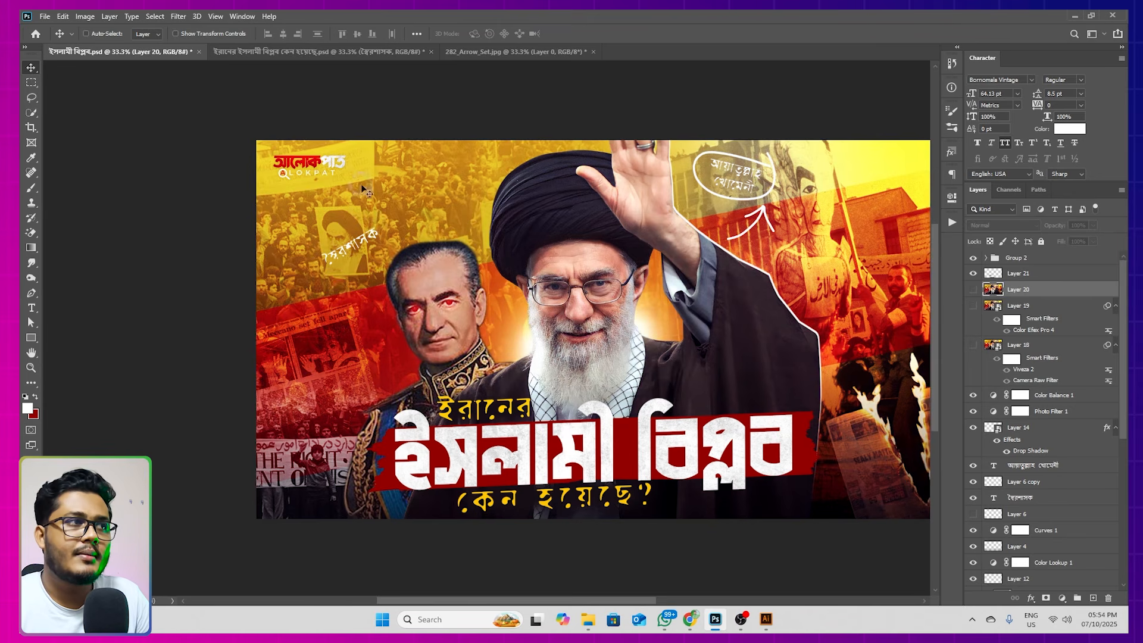
left_click(329, 164, "ctrl")
left_click_drag(316, 164, 319, 212)
key("space")
left_click_drag(604, 276, 535, 265)
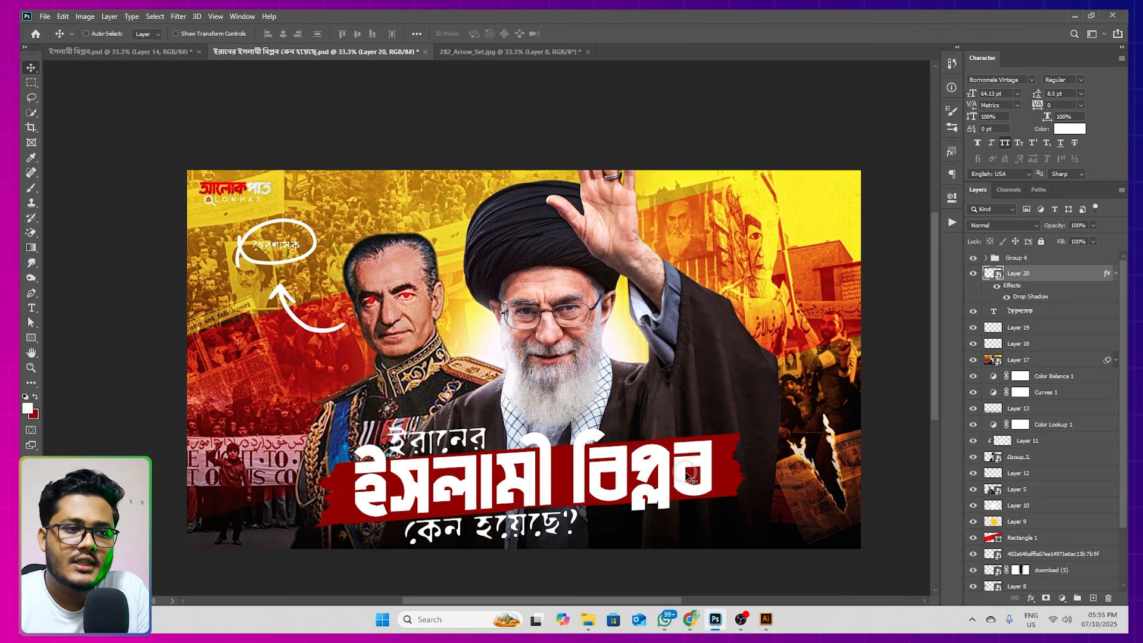
Switch to Chrome and examine the Thumbnail Boss Advance Record Course page, including its price and account menu
left_click(690, 620)
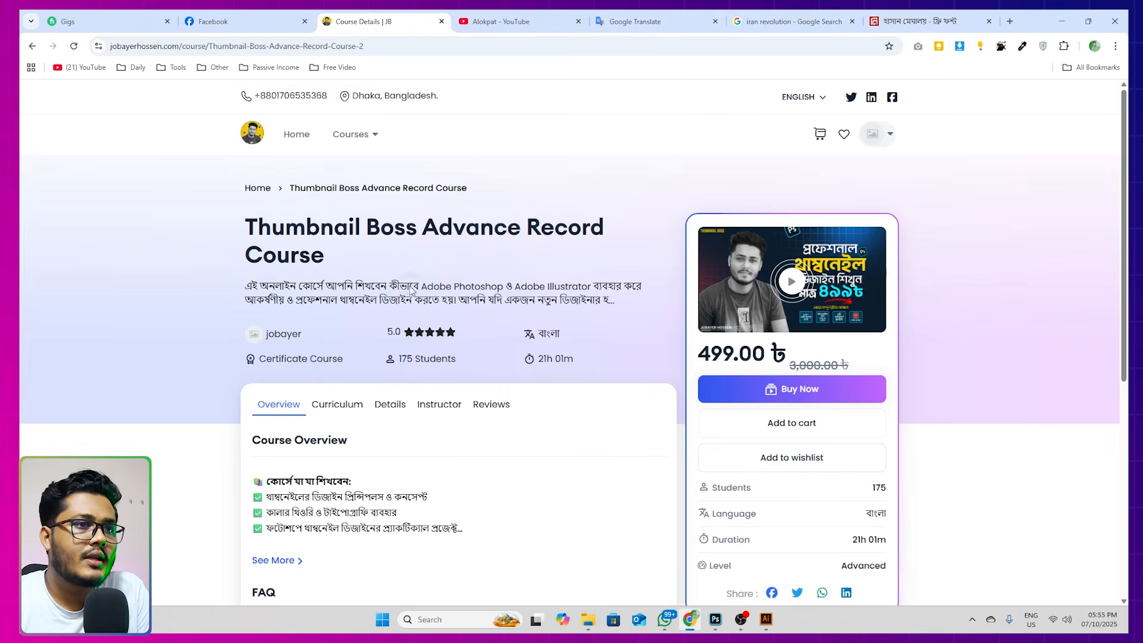
scroll(417, 286, "down", 3)
scroll(484, 260, "up", 3)
left_click_drag(697, 354, 739, 354)
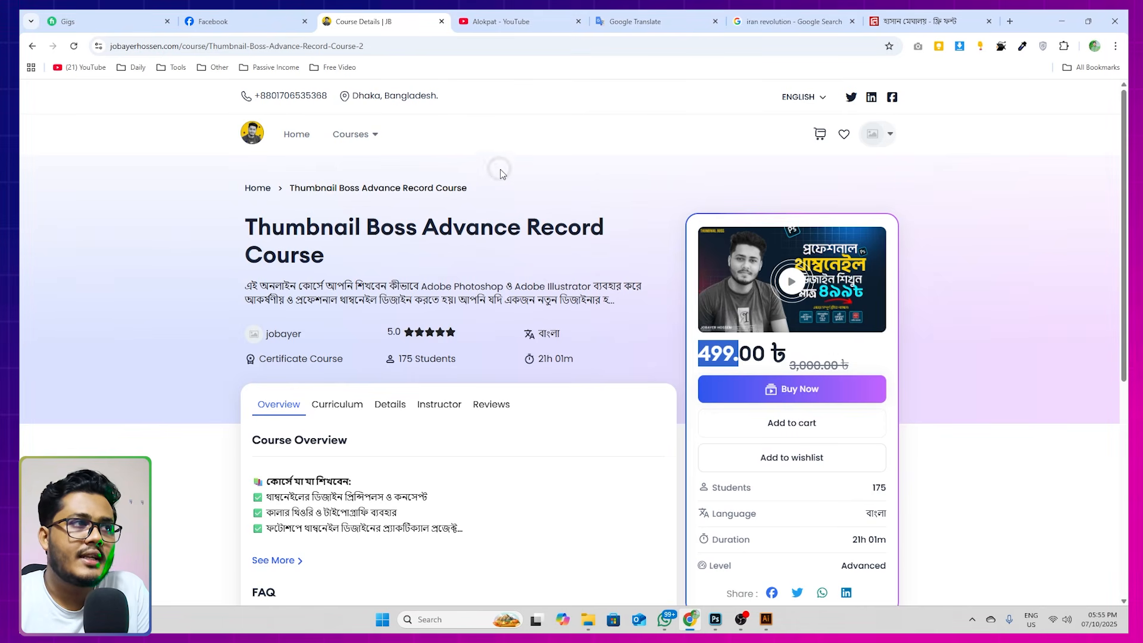
left_click(889, 137)
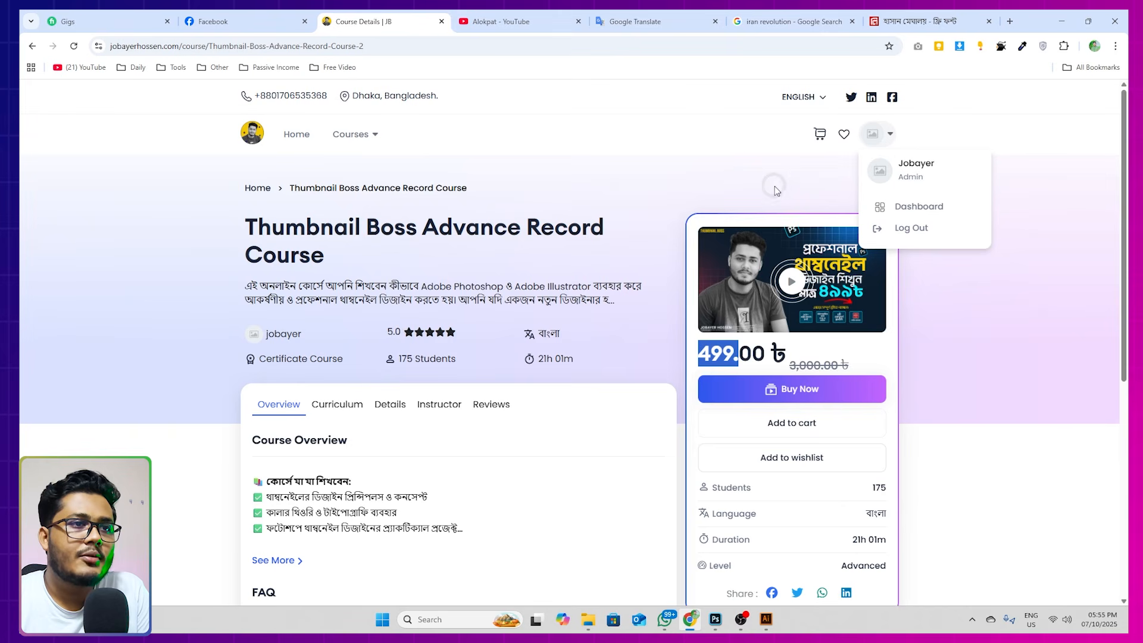
left_click(736, 231)
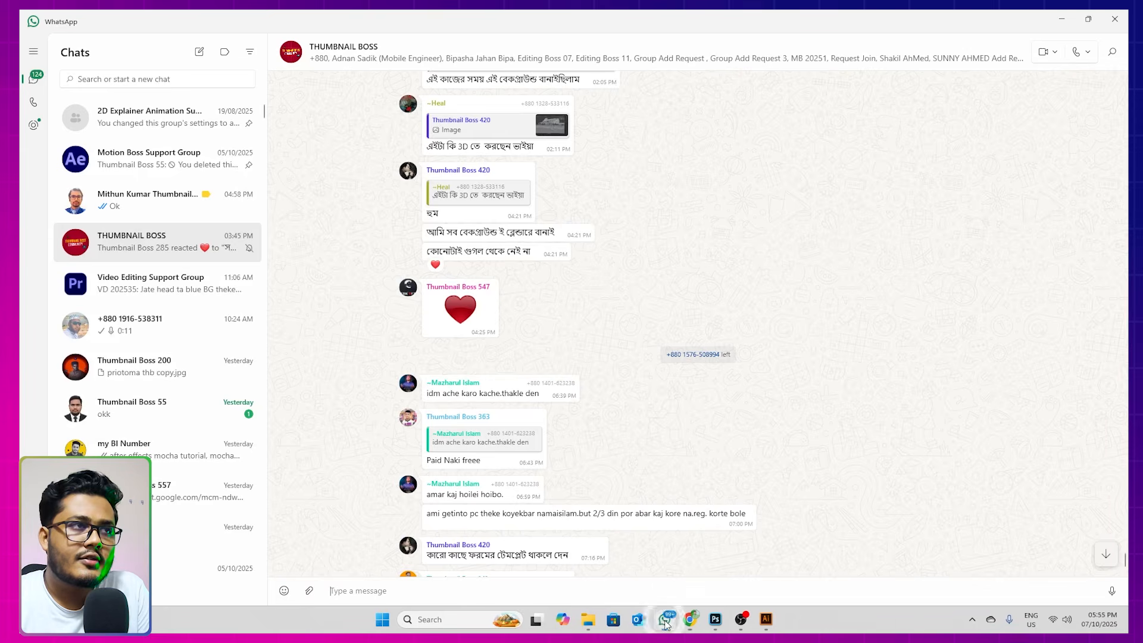
Switch to WhatsApp to examine the THUMBNAIL BOSS group's member list and shared designs, and return to the thumbnail in Photoshop
left_click(665, 619)
left_click(350, 57)
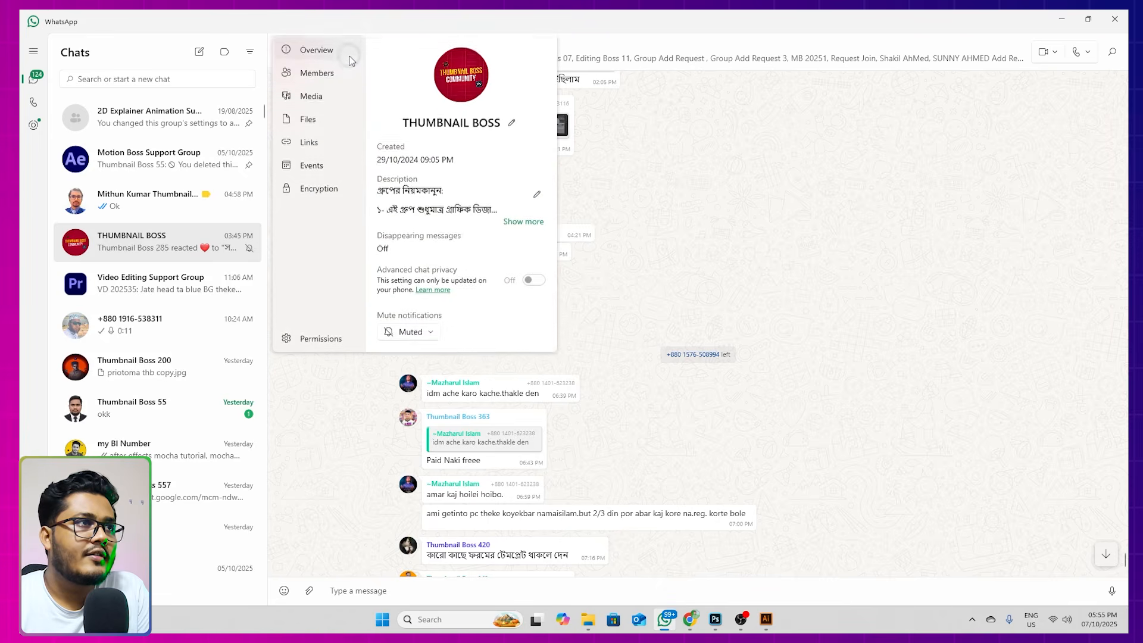
left_click(323, 77)
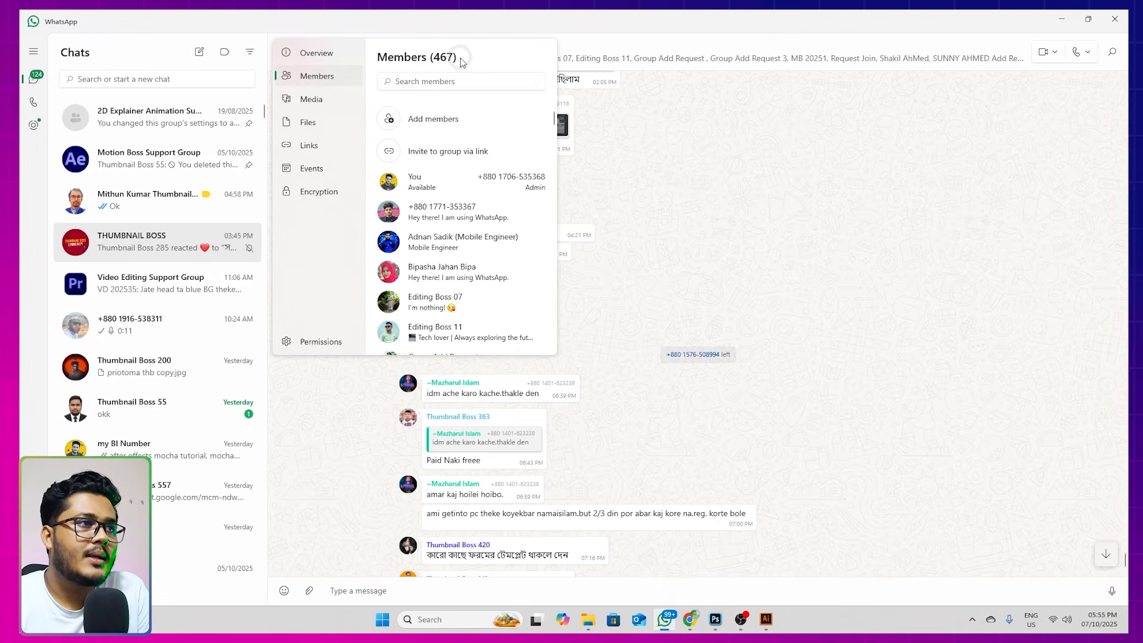
scroll(464, 250, "down", 5)
scroll(466, 255, "down", 15)
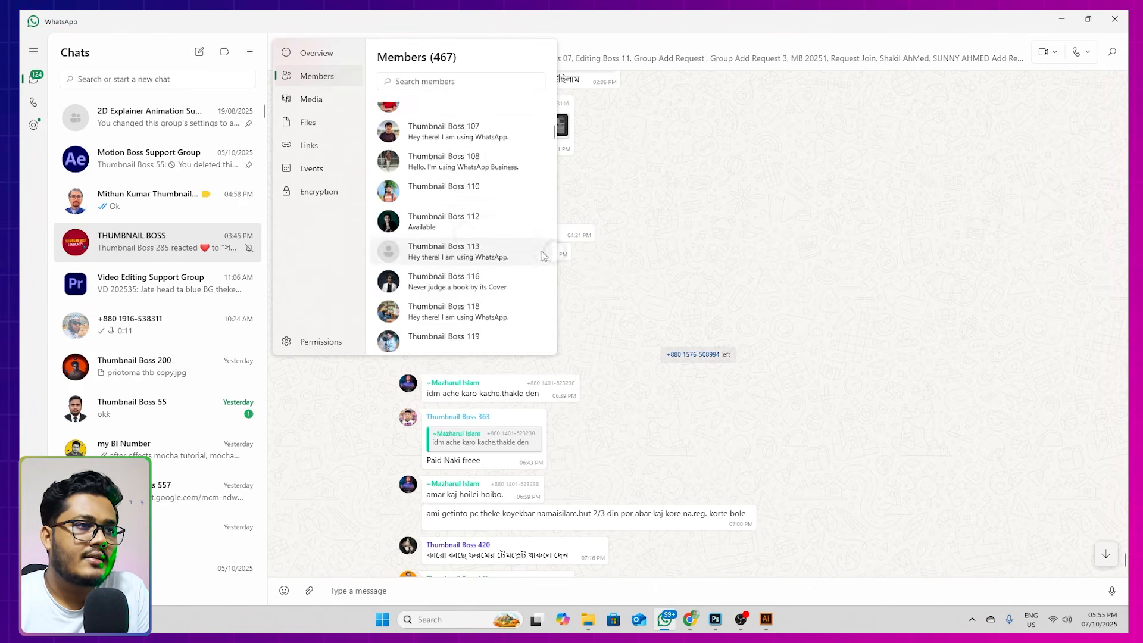
left_click(666, 258)
scroll(668, 257, "down", 15)
scroll(670, 257, "down", 20)
scroll(666, 287, "down", 15)
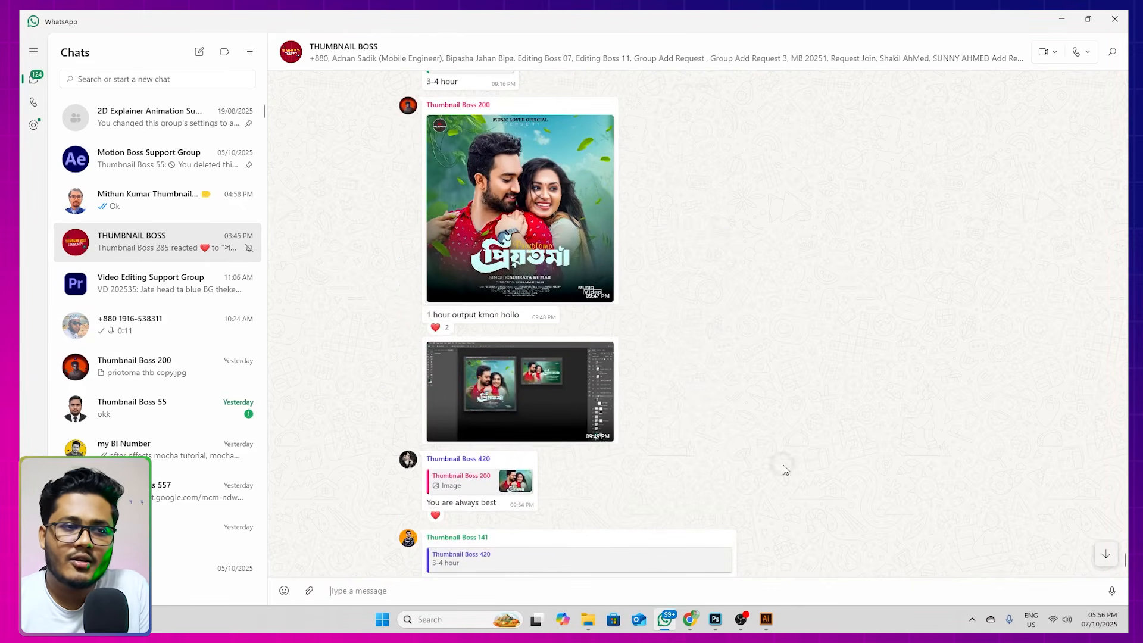
left_click(716, 620)
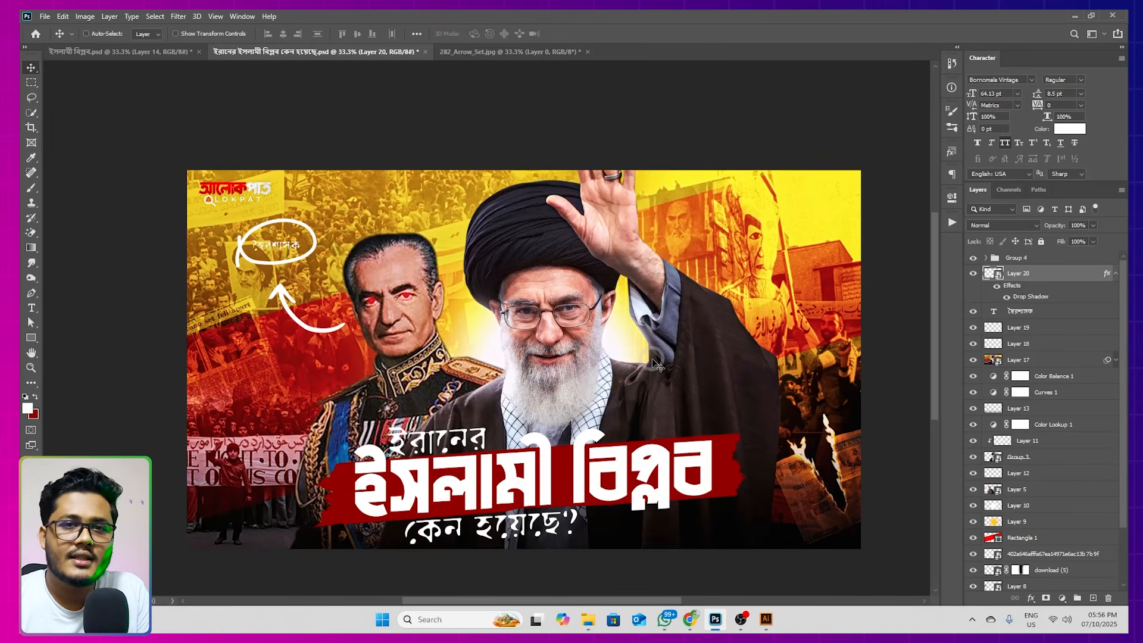